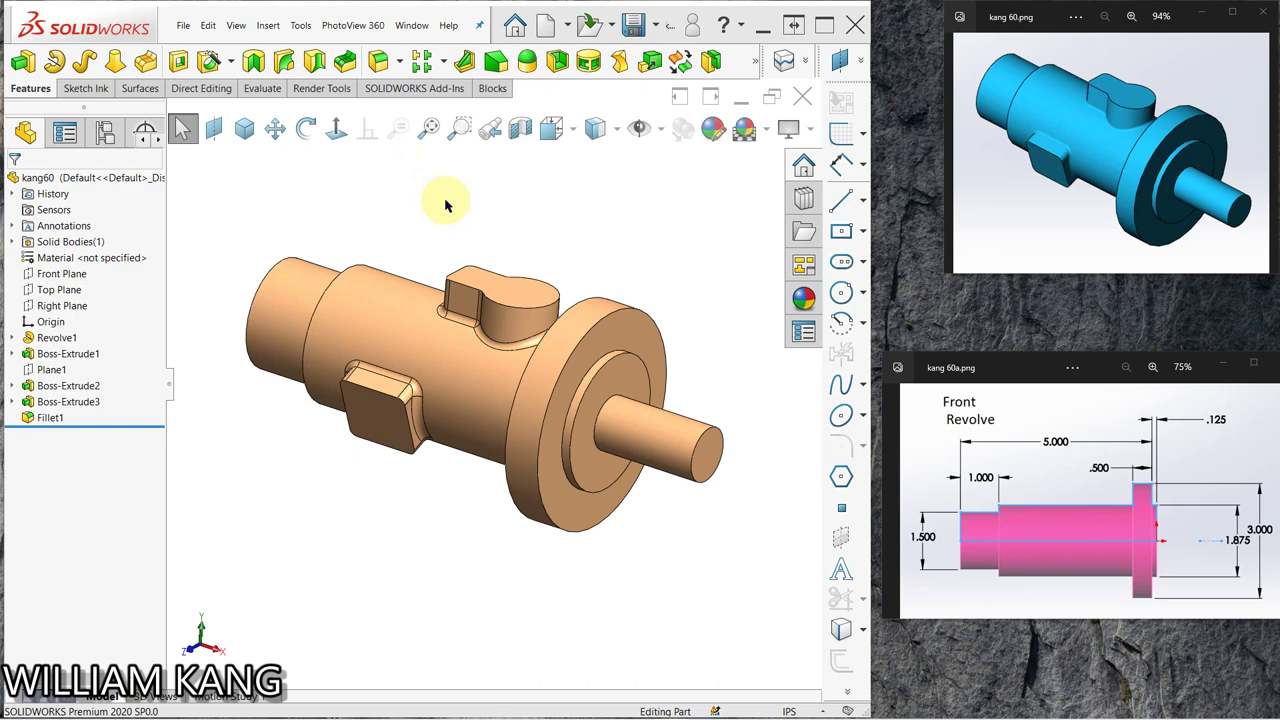
- Review the Revolve1, Boss-Extrude1 and Boss-Extrude2 dimensions, then open the 24° Plane1 angle dimension
{"action": "left_click", "coordinate": [52, 339]}
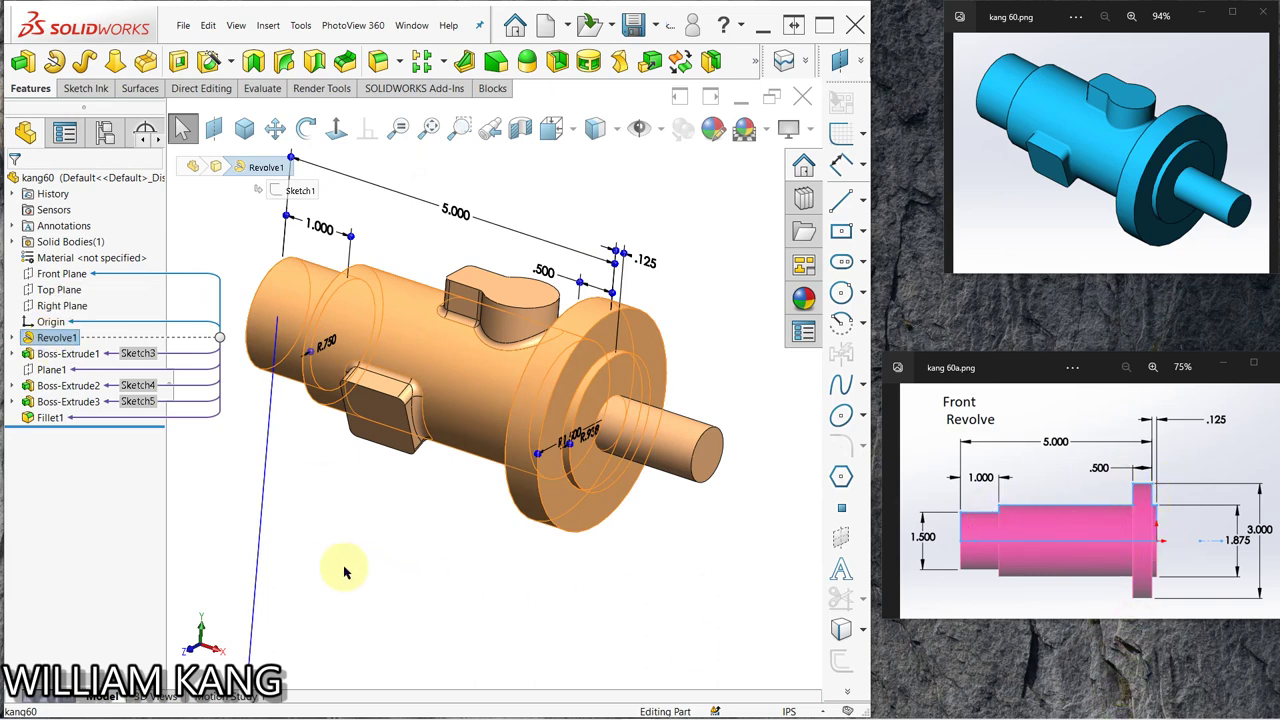
{"action": "left_click", "coordinate": [68, 354]}
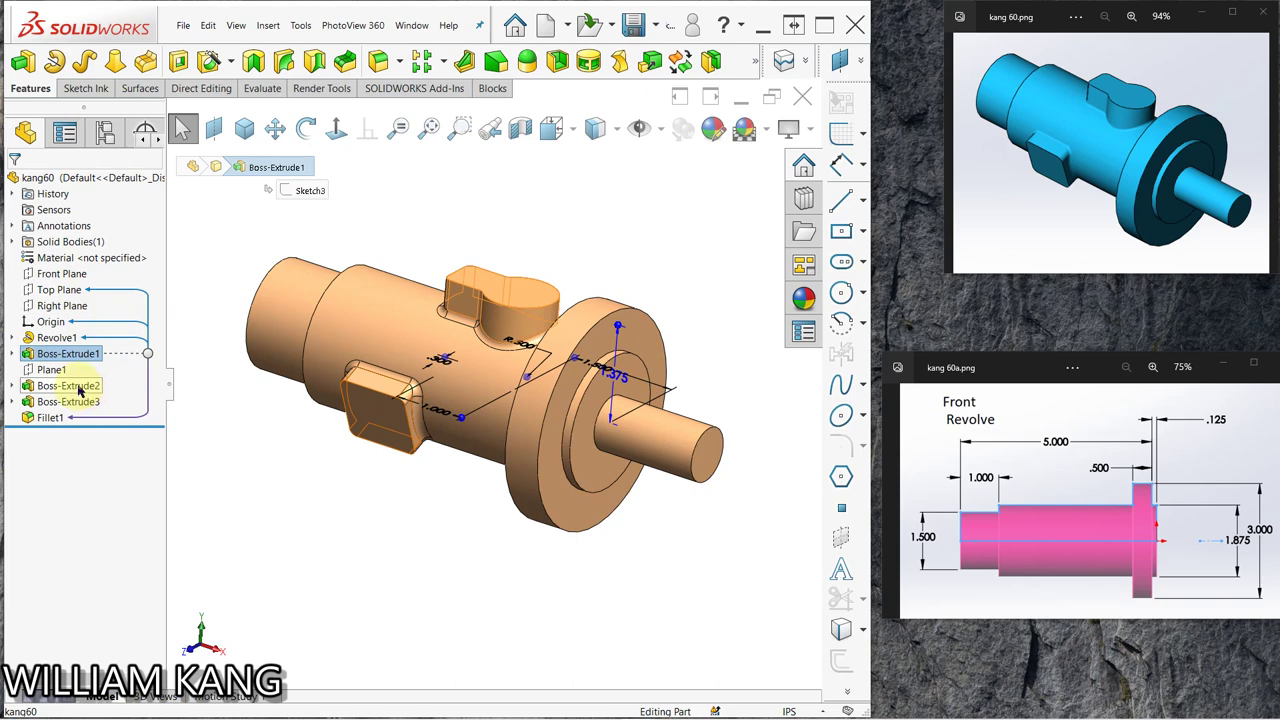
{"action": "left_click", "coordinate": [79, 389]}
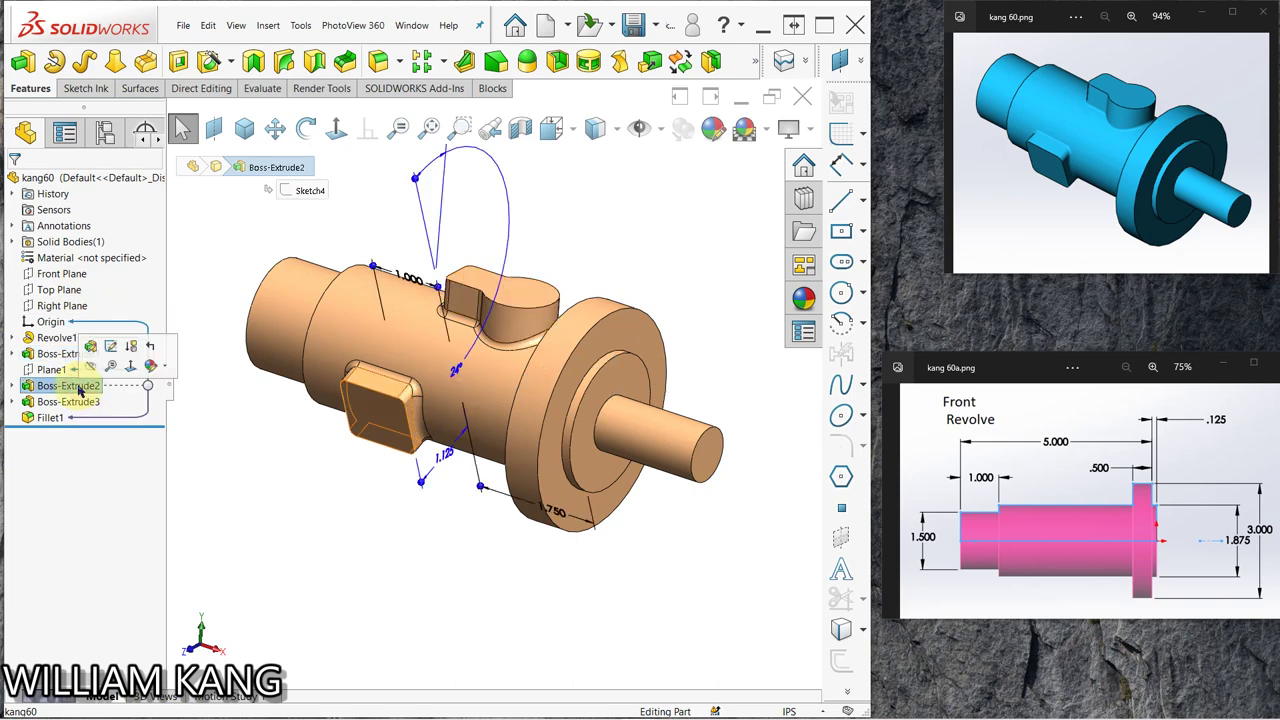
{"action": "mouse_move", "coordinate": [300, 414]}
{"action": "middle_mouse_down"}
{"action": "mouse_move", "coordinate": [437, 514]}
{"action": "mouse_move", "coordinate": [506, 449]}
{"action": "mouse_move", "coordinate": [489, 500]}
{"action": "mouse_move", "coordinate": [489, 480]}
{"action": "mouse_move", "coordinate": [486, 490]}
{"action": "mouse_move", "coordinate": [360, 369]}
{"action": "mouse_move", "coordinate": [429, 434]}
{"action": "mouse_move", "coordinate": [507, 453]}
{"action": "middle_mouse_up"}
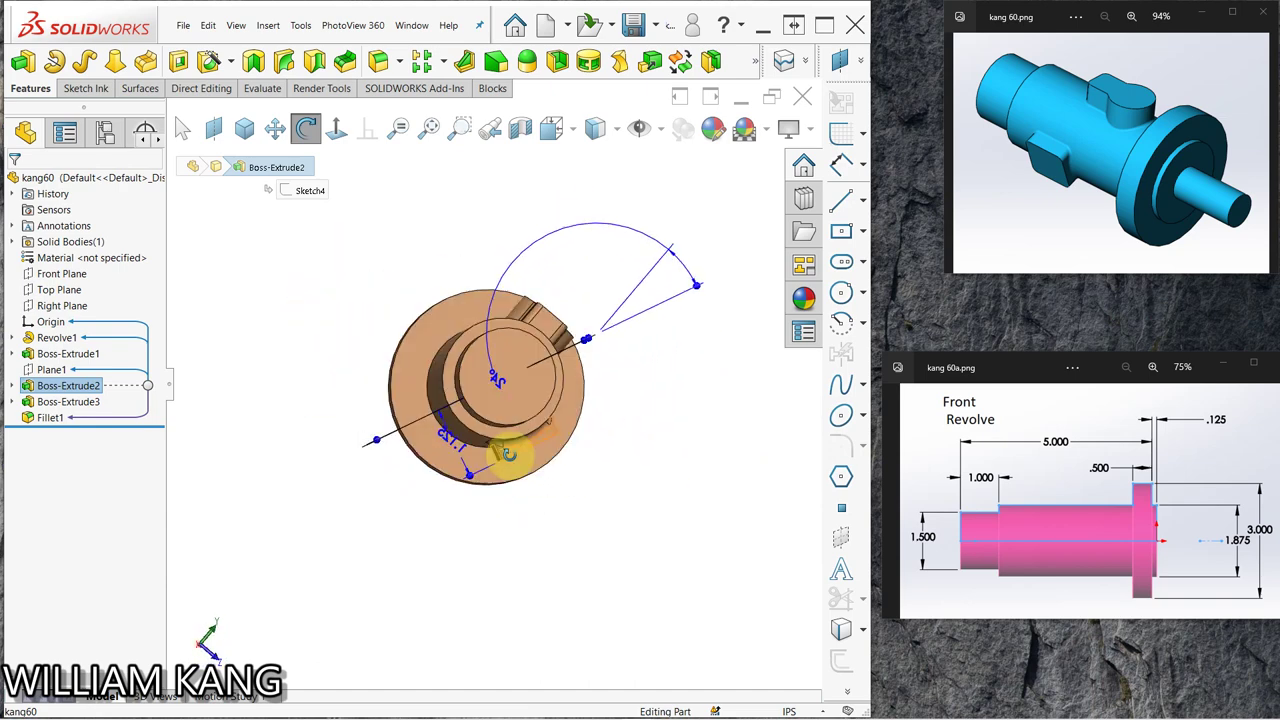
{"action": "left_click", "coordinate": [497, 376]}
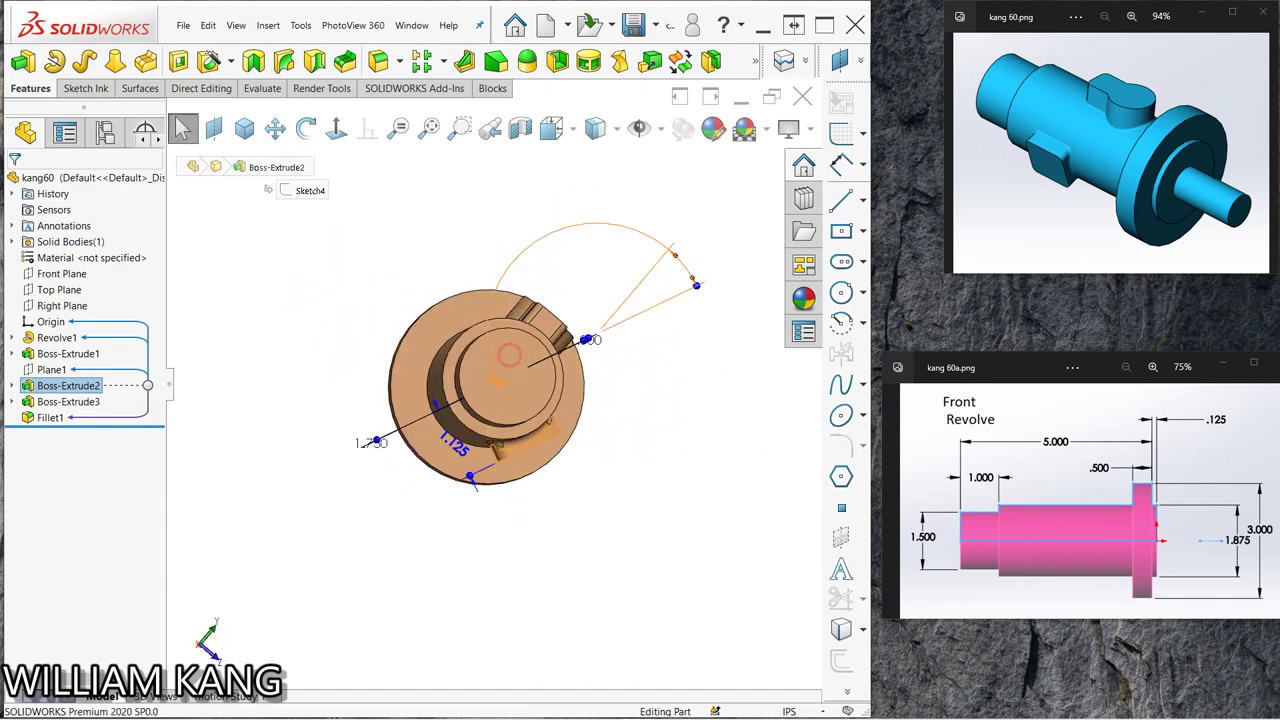
- Leave the angle dimension and view Revolve1's sketch dimensions straight on, then in 3D
{"action": "left_click", "coordinate": [336, 127]}
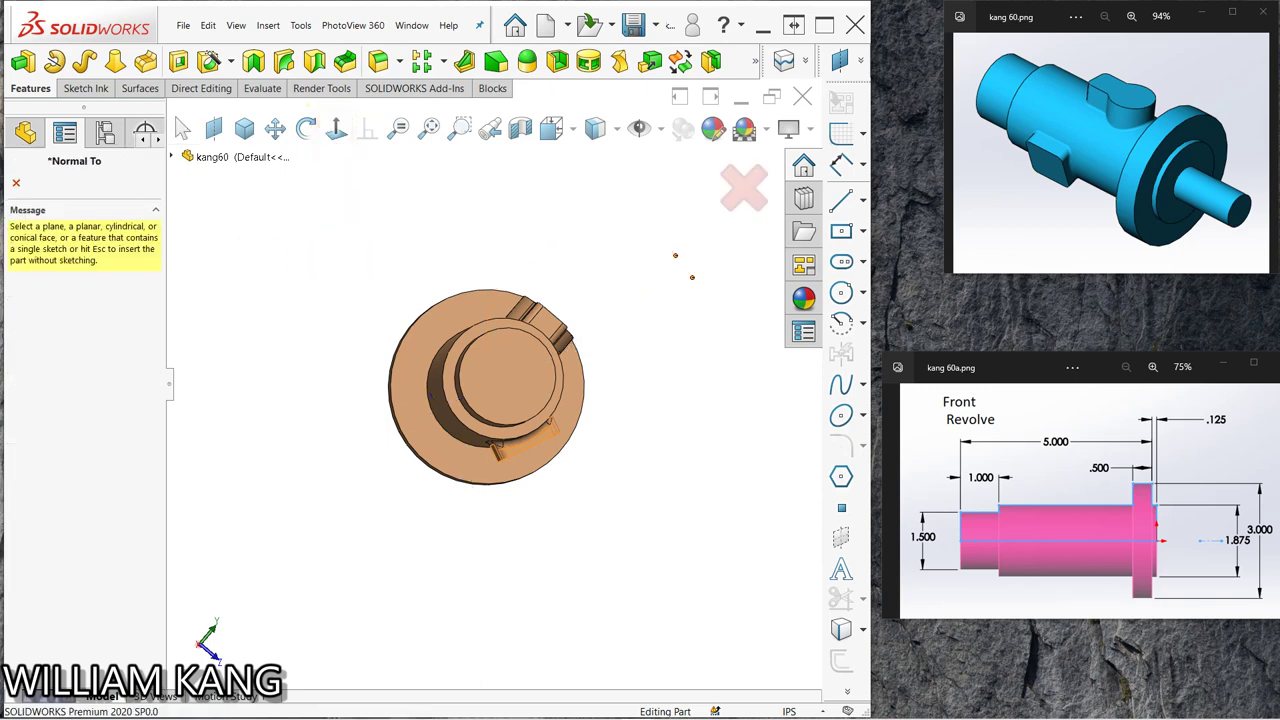
{"action": "key", "text": "Escape"}
{"action": "middle_click_drag", "start_coordinate": [629, 306], "coordinate": [657, 286]}
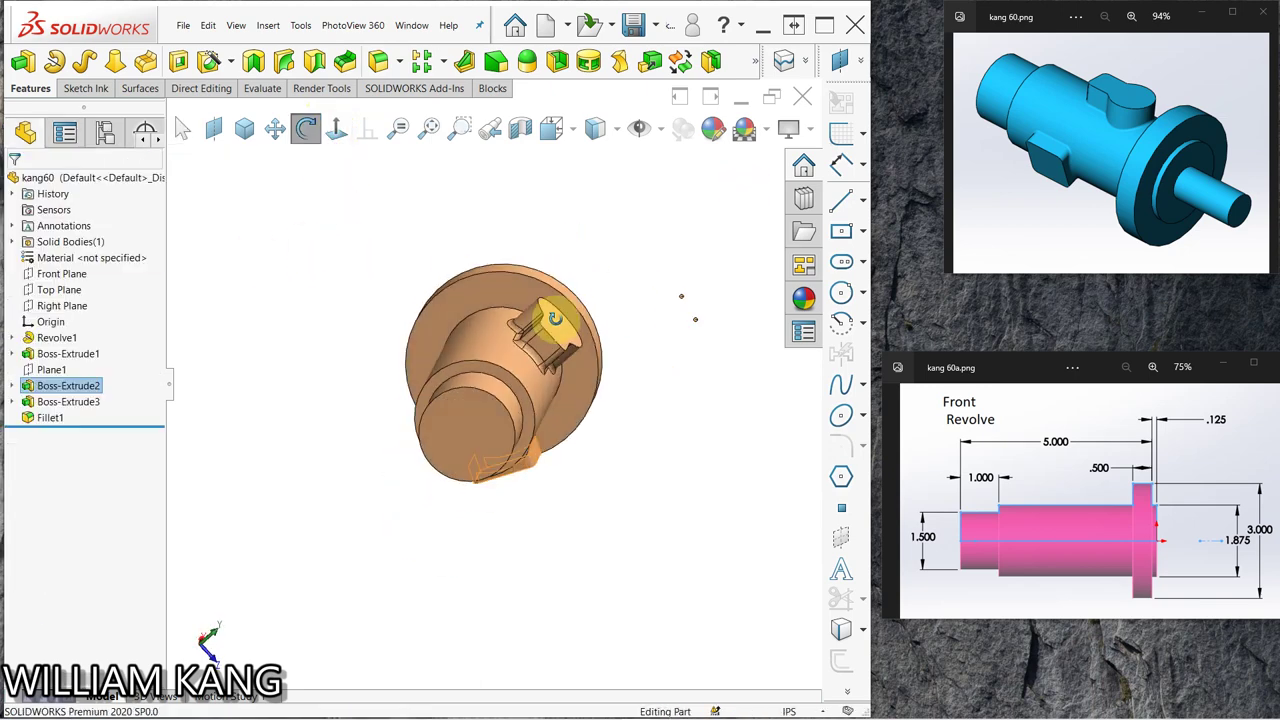
{"action": "left_click", "coordinate": [478, 418]}
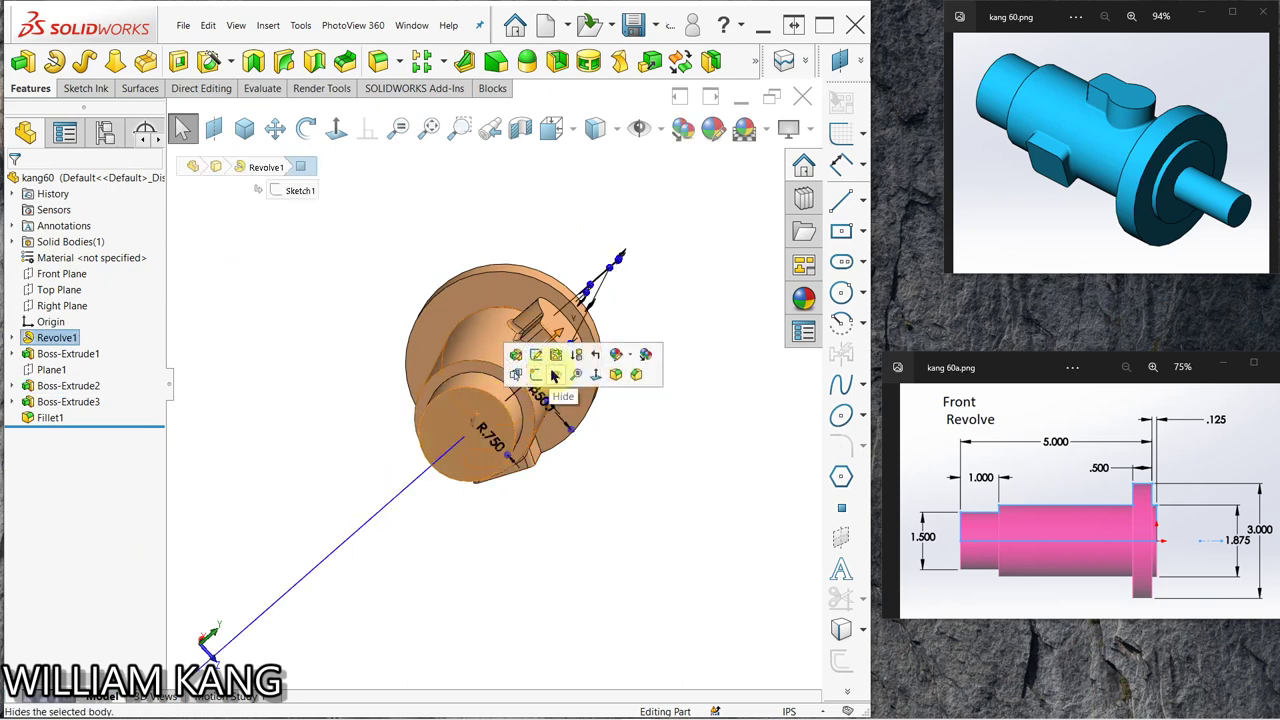
{"action": "left_click", "coordinate": [596, 376]}
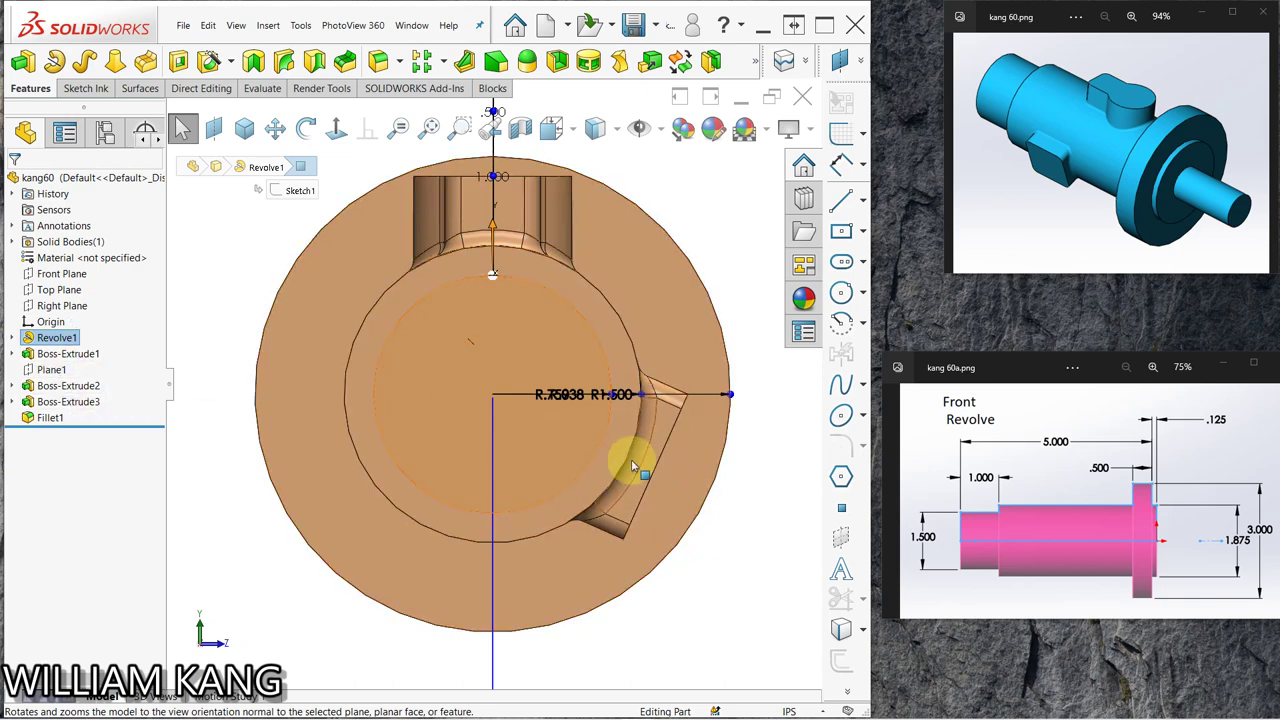
{"action": "mouse_move", "coordinate": [523, 394]}
{"action": "middle_mouse_down"}
{"action": "mouse_move", "coordinate": [491, 443]}
{"action": "mouse_move", "coordinate": [405, 385]}
{"action": "mouse_move", "coordinate": [523, 443]}
{"action": "mouse_move", "coordinate": [523, 471]}
{"action": "middle_mouse_up"}
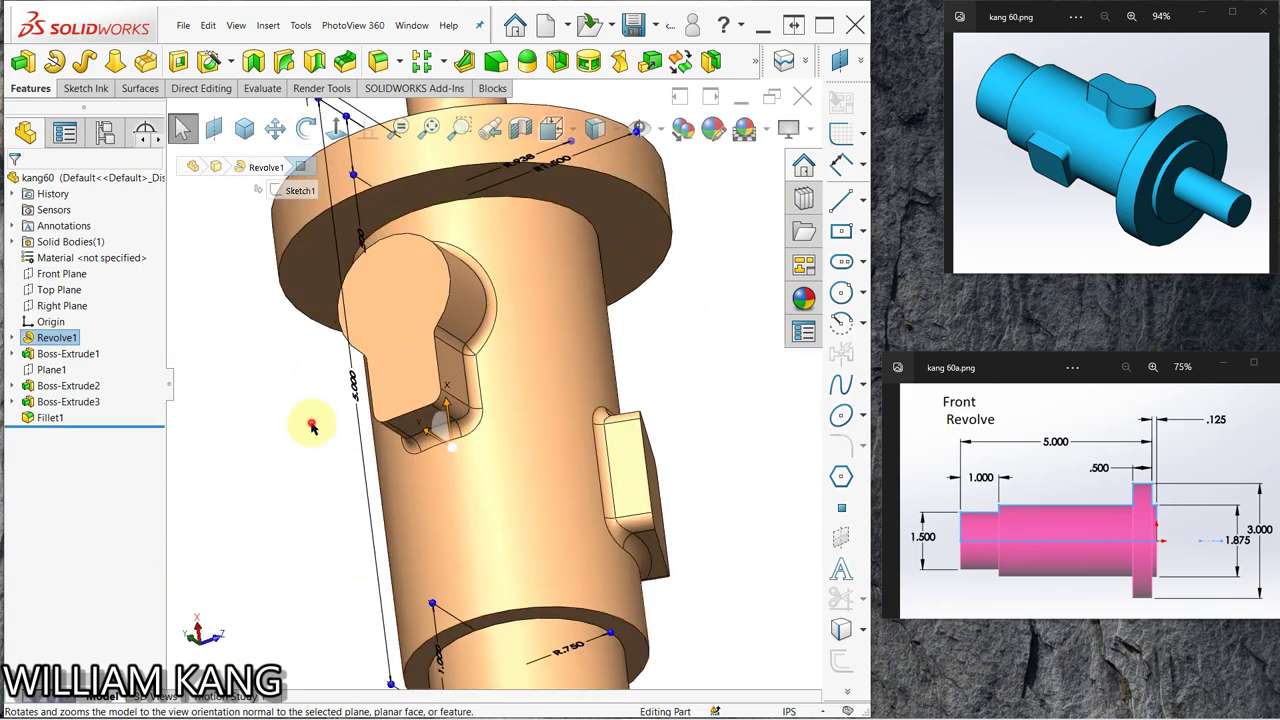
- Show Boss-Extrude2's keyhole sketch and select Plane1 in the tree
{"action": "left_click", "coordinate": [97, 388]}
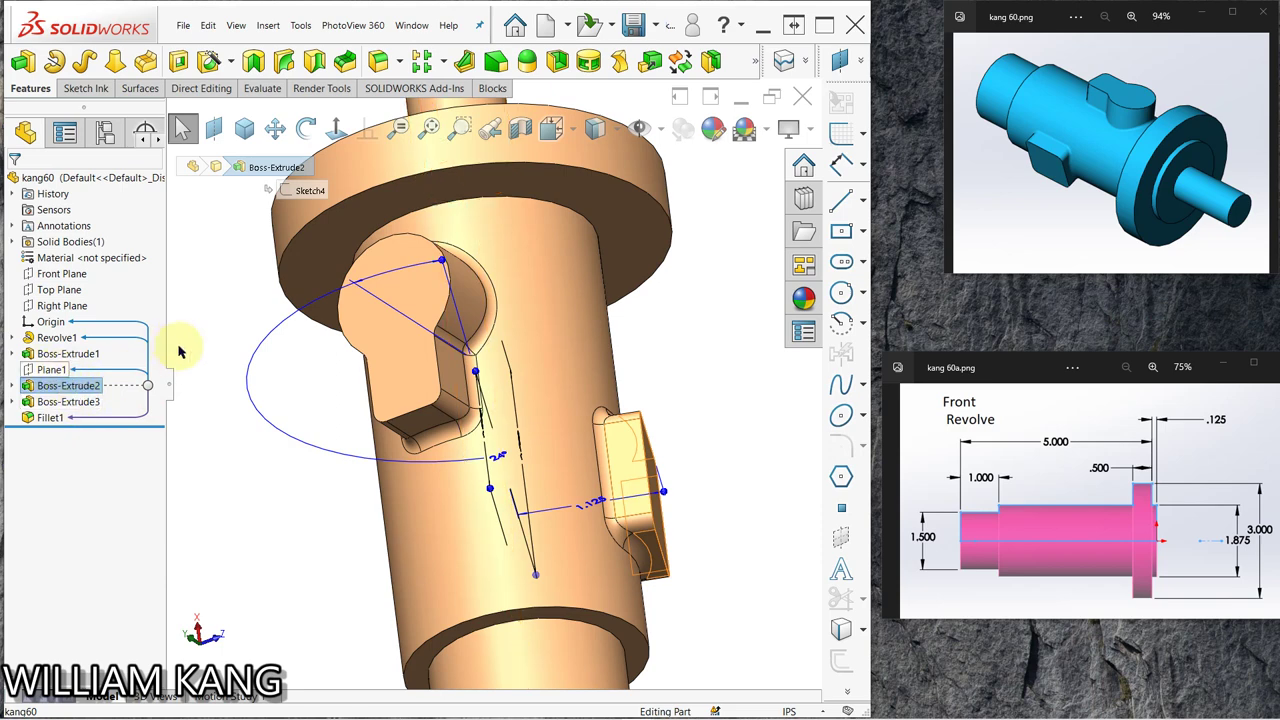
{"action": "left_click", "coordinate": [207, 333]}
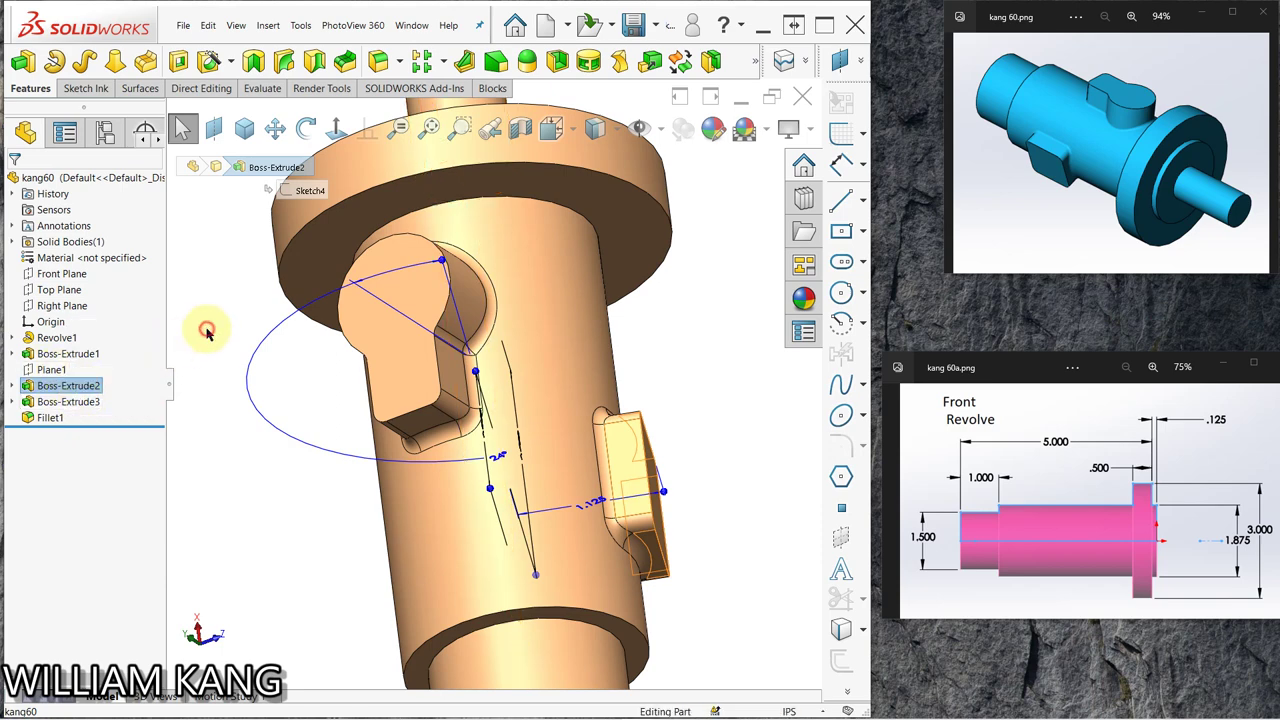
{"action": "left_click", "coordinate": [48, 370]}
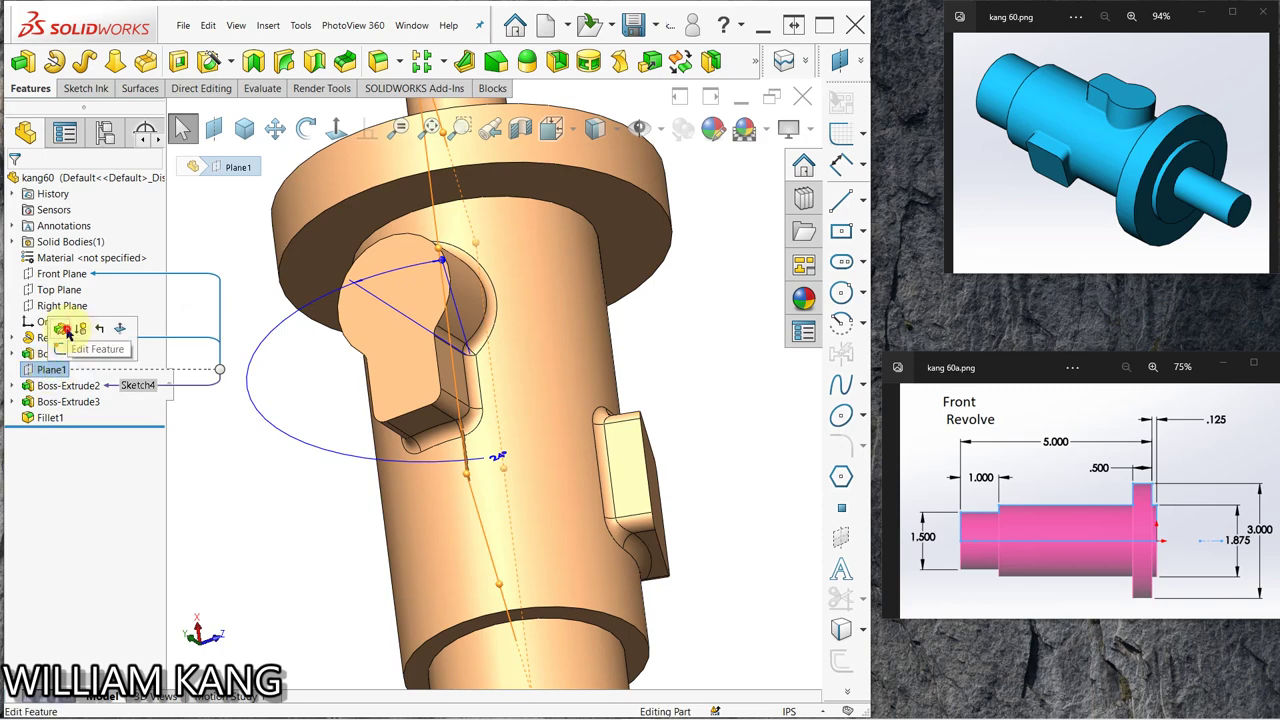
{"action": "left_click", "coordinate": [63, 329]}
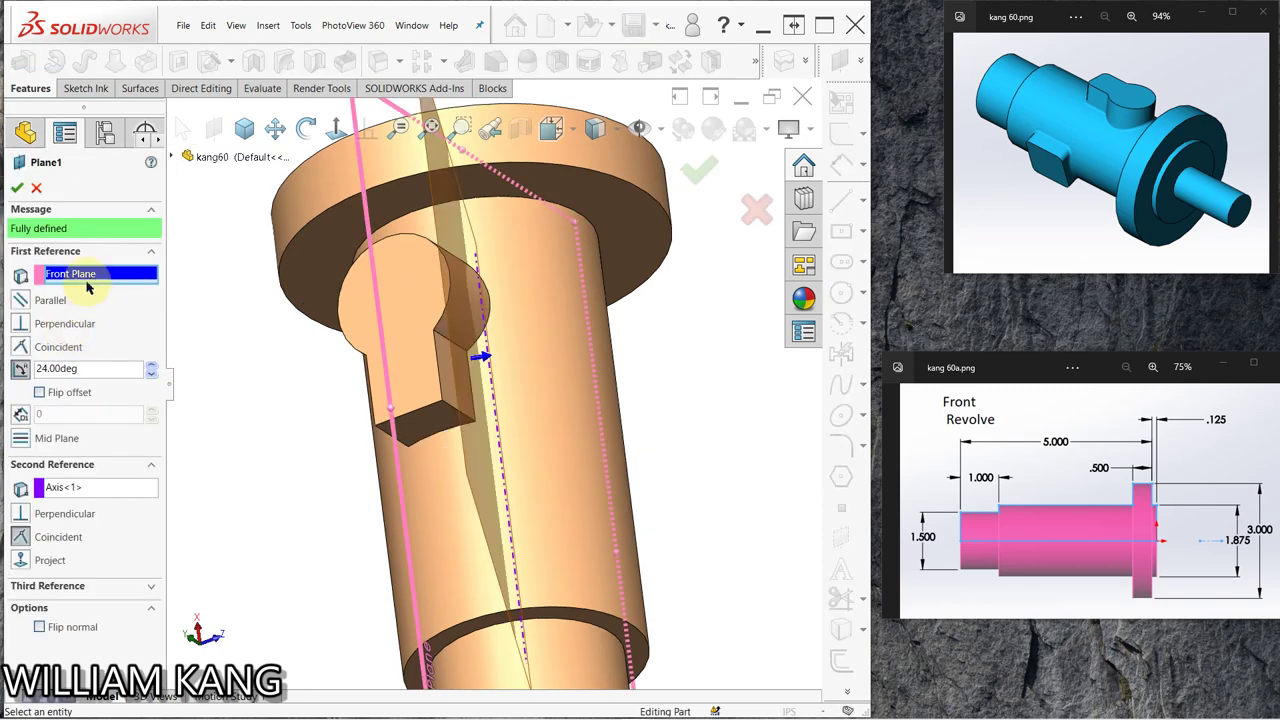
{"action": "mouse_move", "coordinate": [294, 403]}
{"action": "middle_mouse_down"}
{"action": "mouse_move", "coordinate": [313, 421]}
{"action": "mouse_move", "coordinate": [320, 320]}
{"action": "middle_mouse_up"}
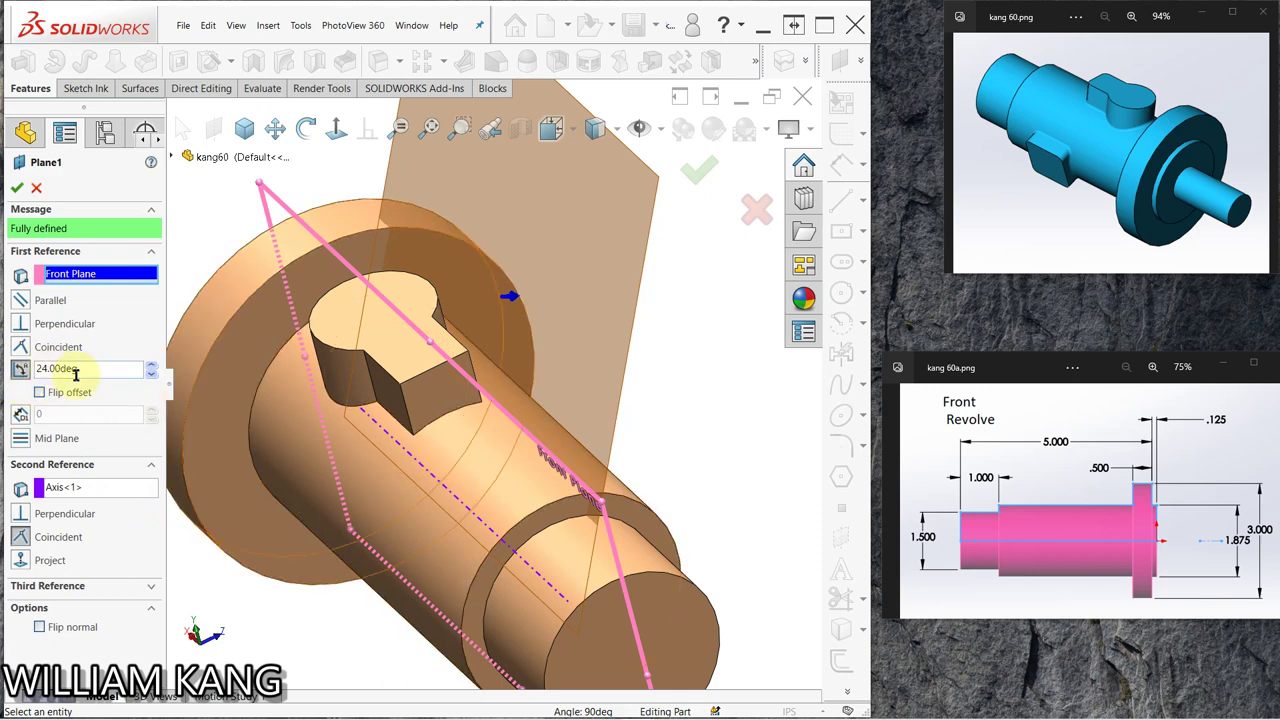
{"action": "mouse_move", "coordinate": [443, 400]}
{"action": "middle_mouse_down"}
{"action": "mouse_move", "coordinate": [410, 425]}
{"action": "mouse_move", "coordinate": [460, 368]}
{"action": "middle_mouse_up"}
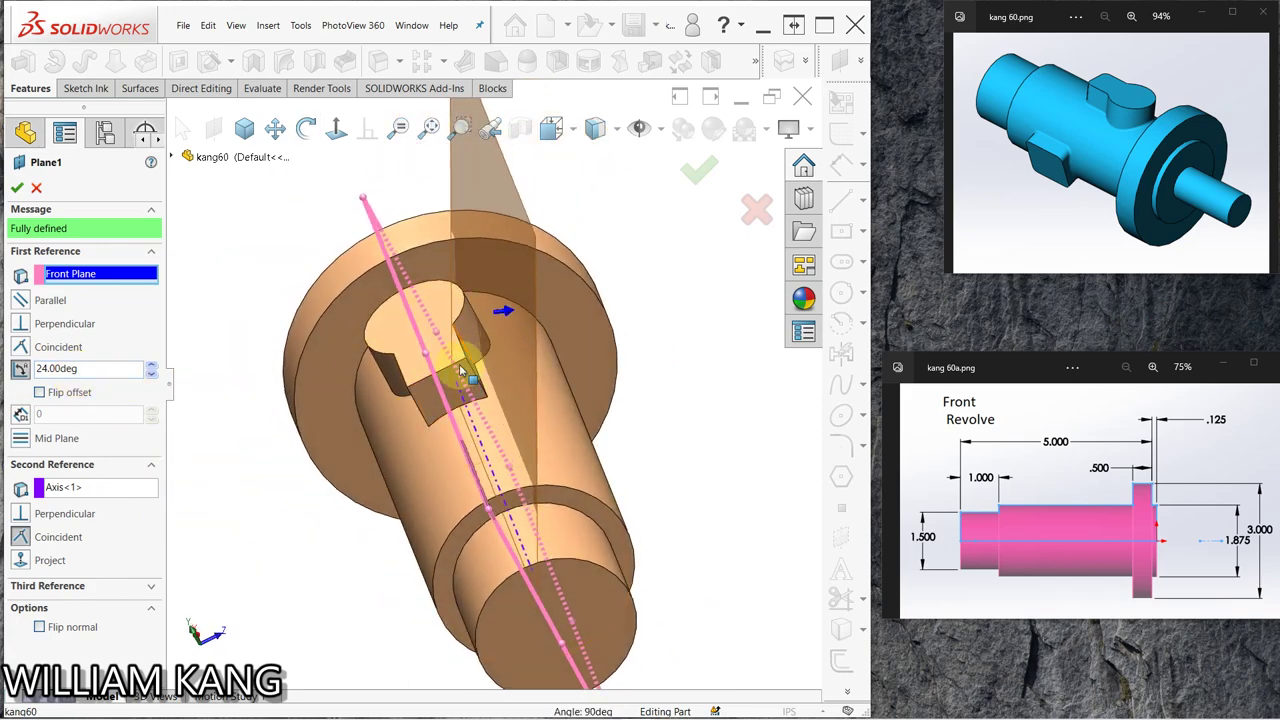
{"action": "left_click", "coordinate": [18, 188]}
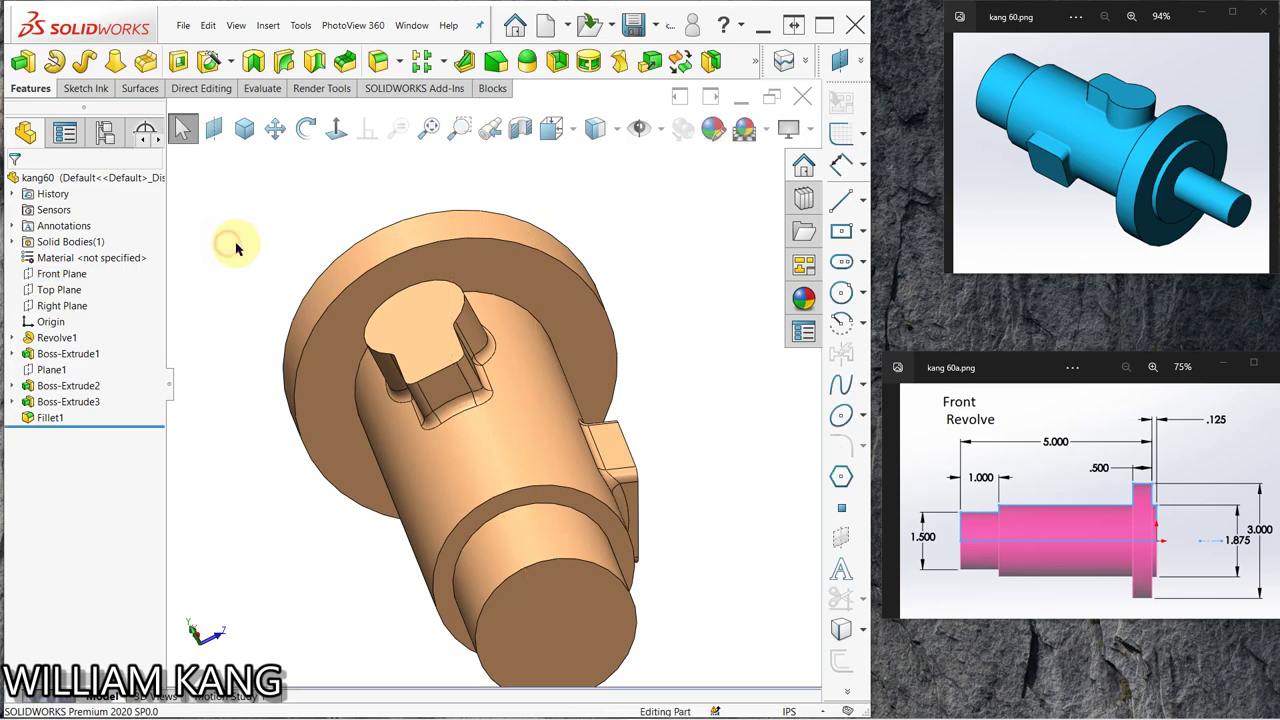
{"action": "mouse_move", "coordinate": [228, 248]}
{"action": "middle_mouse_down"}
{"action": "mouse_move", "coordinate": [264, 418]}
{"action": "mouse_move", "coordinate": [274, 237]}
{"action": "mouse_move", "coordinate": [300, 306]}
{"action": "mouse_move", "coordinate": [289, 423]}
{"action": "middle_mouse_up"}
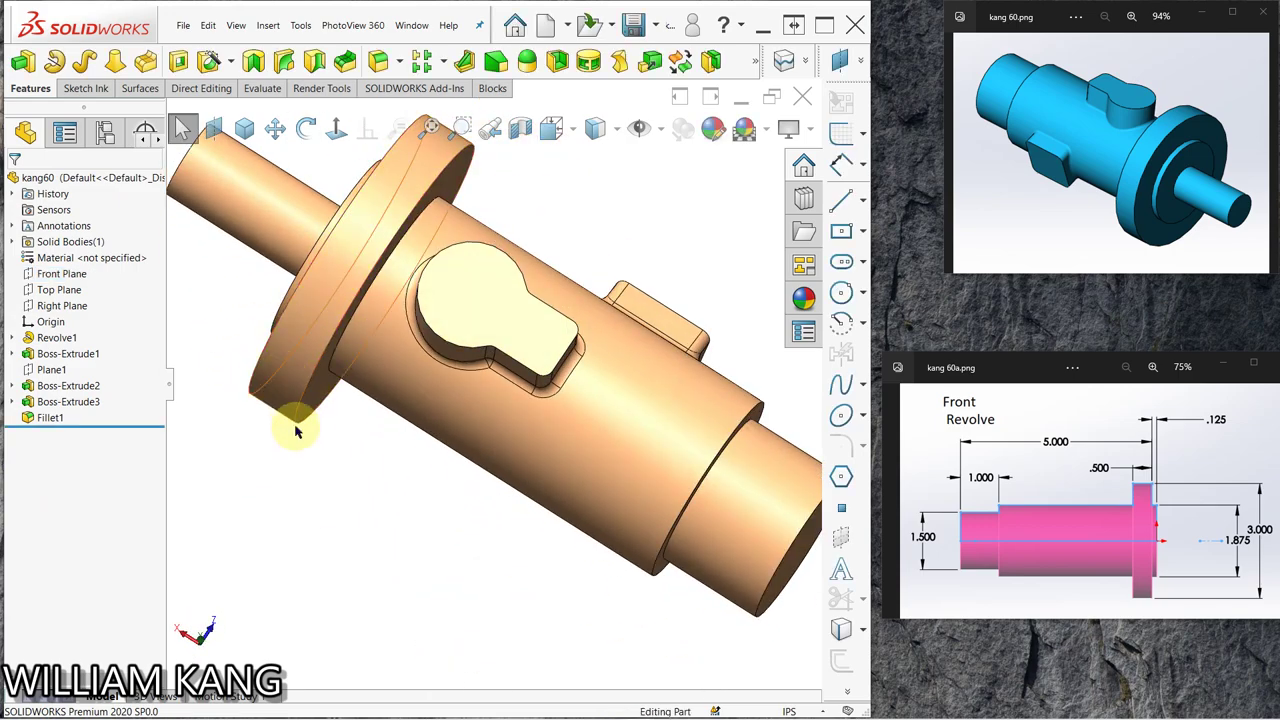
{"action": "left_click", "coordinate": [70, 401]}
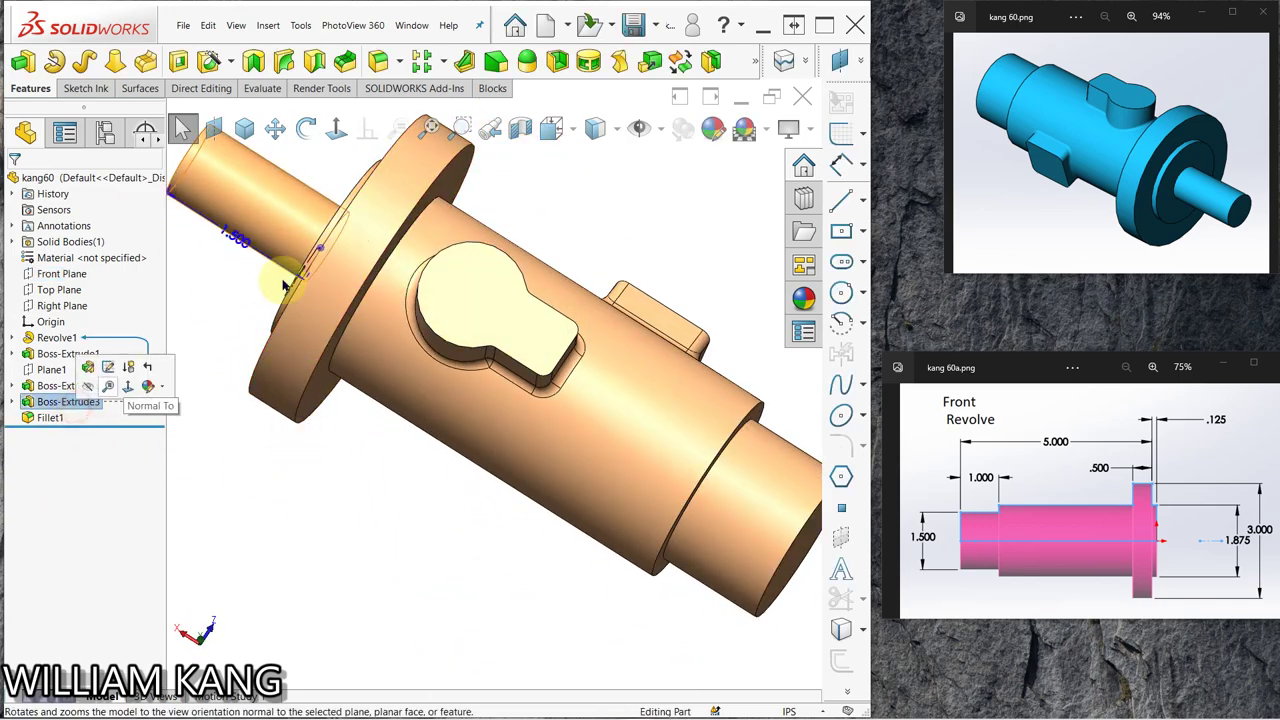
{"action": "mouse_move", "coordinate": [298, 258]}
{"action": "middle_mouse_down"}
{"action": "mouse_move", "coordinate": [423, 360]}
{"action": "mouse_move", "coordinate": [335, 265]}
{"action": "middle_mouse_up"}
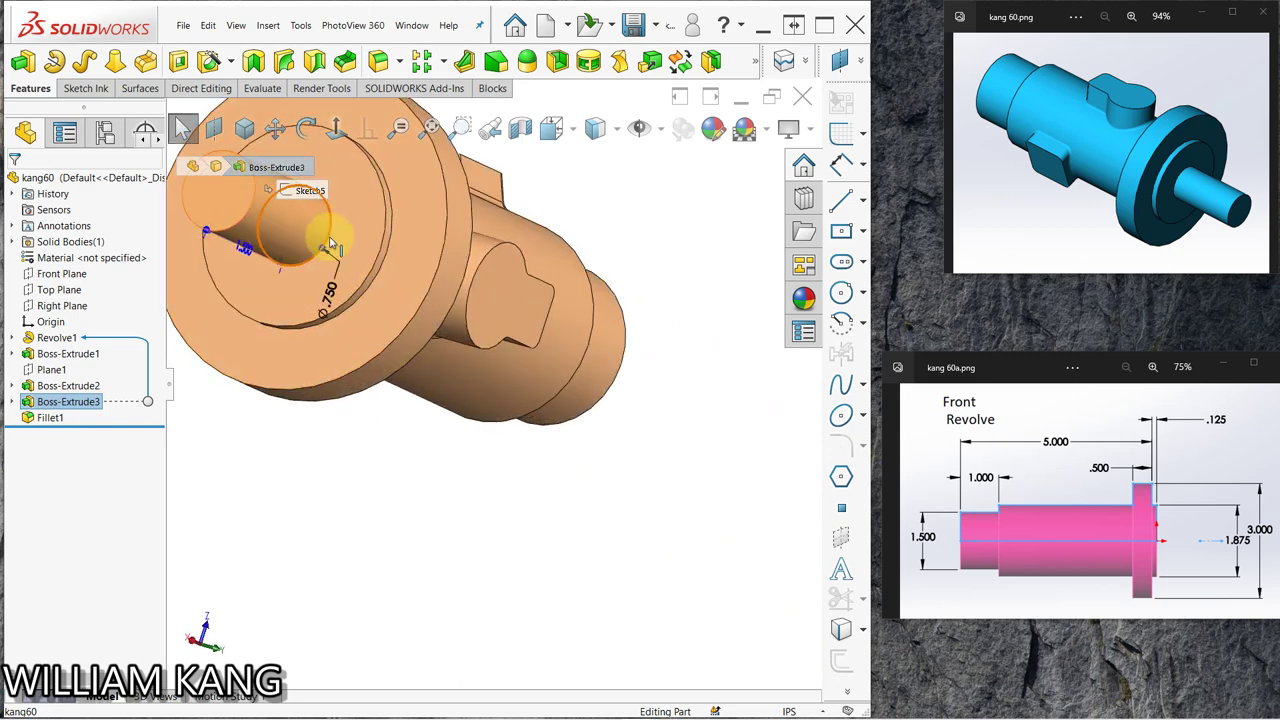
{"action": "left_click", "coordinate": [329, 509]}
{"action": "middle_click_drag", "start_coordinate": [403, 503], "coordinate": [178, 450]}
{"action": "key", "text": "Escape"}
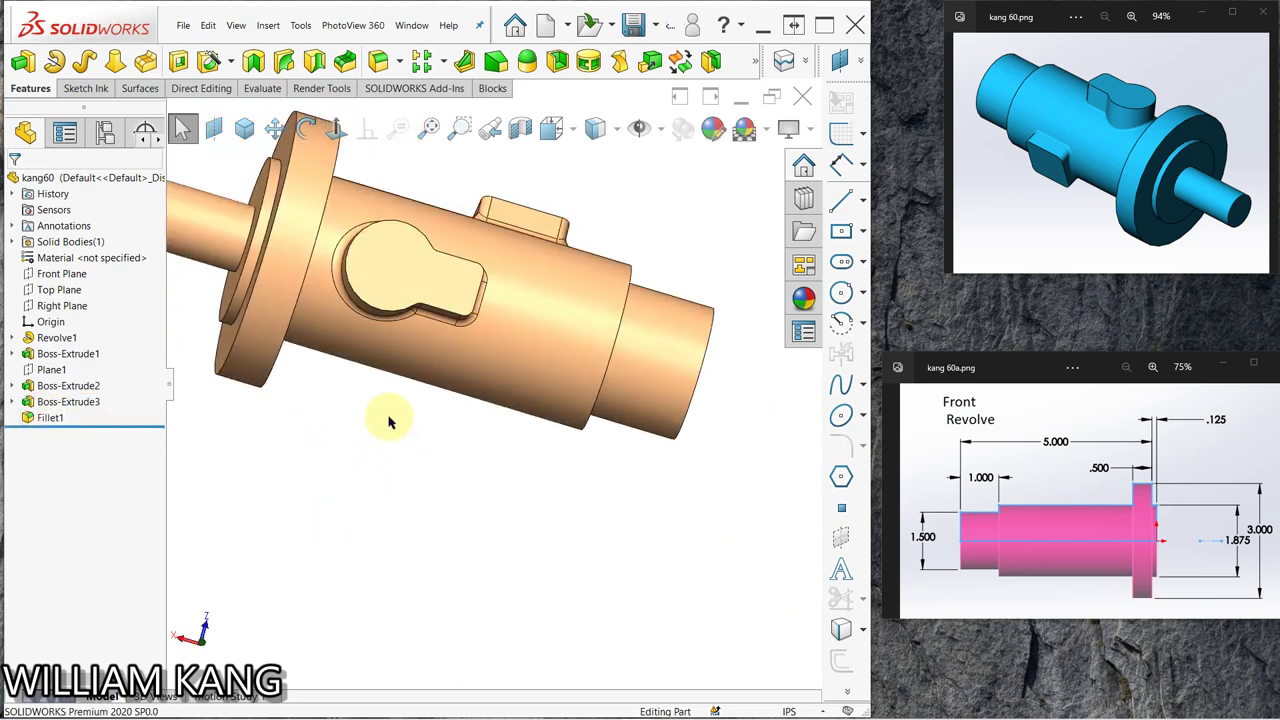
{"action": "mouse_move", "coordinate": [389, 414]}
{"action": "middle_mouse_down"}
{"action": "mouse_move", "coordinate": [209, 343]}
{"action": "mouse_move", "coordinate": [163, 357]}
{"action": "mouse_move", "coordinate": [290, 372]}
{"action": "middle_mouse_up"}
{"action": "scroll", "coordinate": [493, 384], "scroll_direction": "up", "scroll_amount": 2}
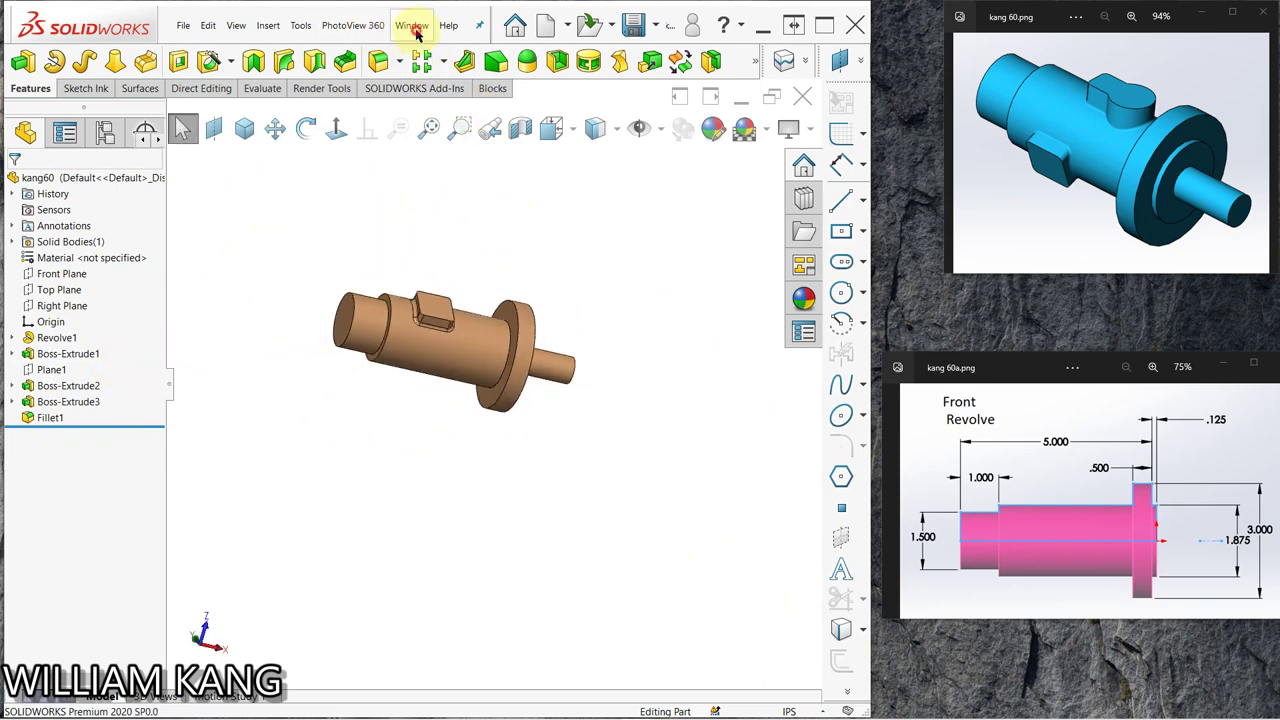
{"action": "left_click", "coordinate": [417, 28]}
- Switch to the empty part and start a sketch on the Front Plane
{"action": "left_click", "coordinate": [463, 222]}
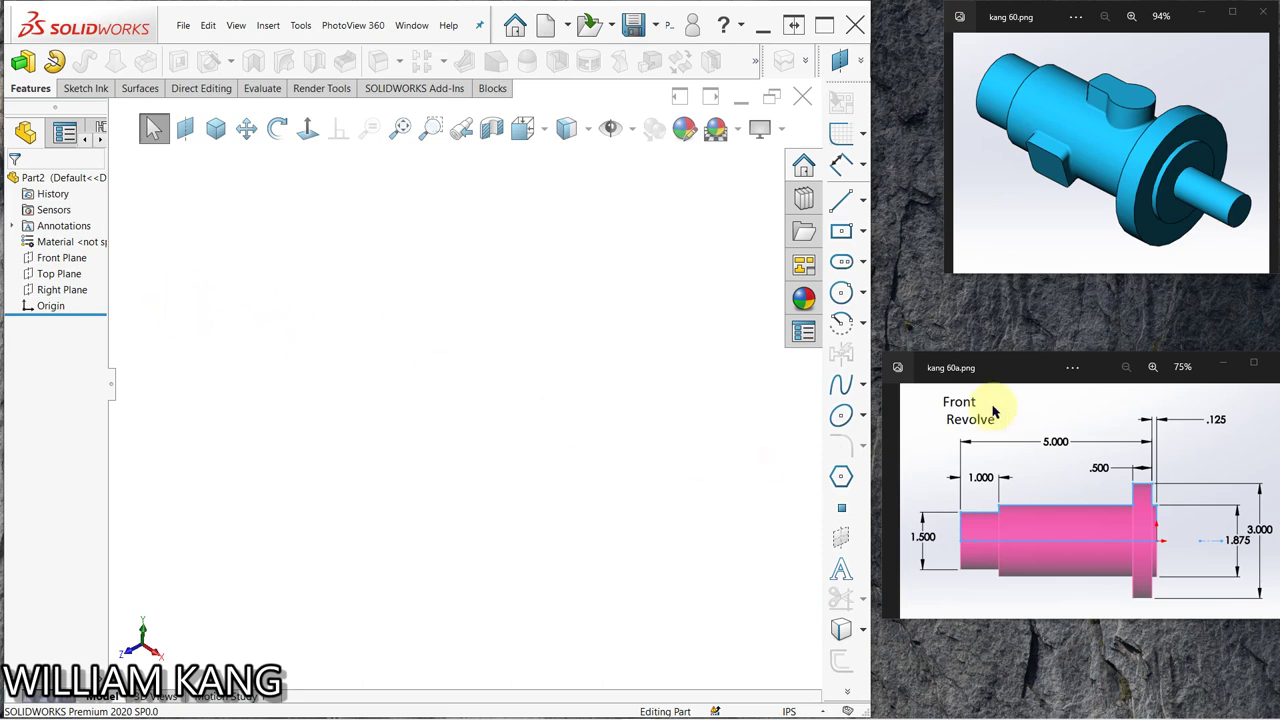
{"action": "left_click", "coordinate": [58, 262]}
{"action": "left_click", "coordinate": [73, 245]}
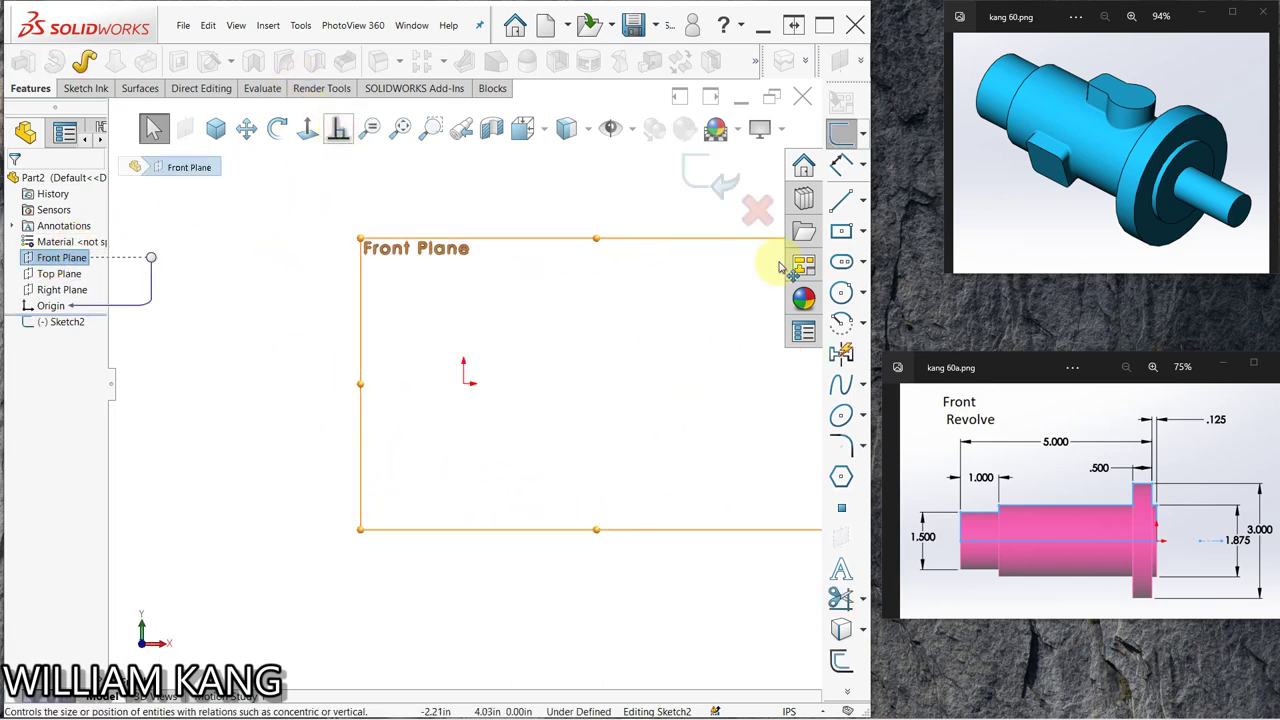
- Draw the closed stepped half-profile of the shaft from the origin, including the raised flange step
{"action": "left_click", "coordinate": [841, 201]}
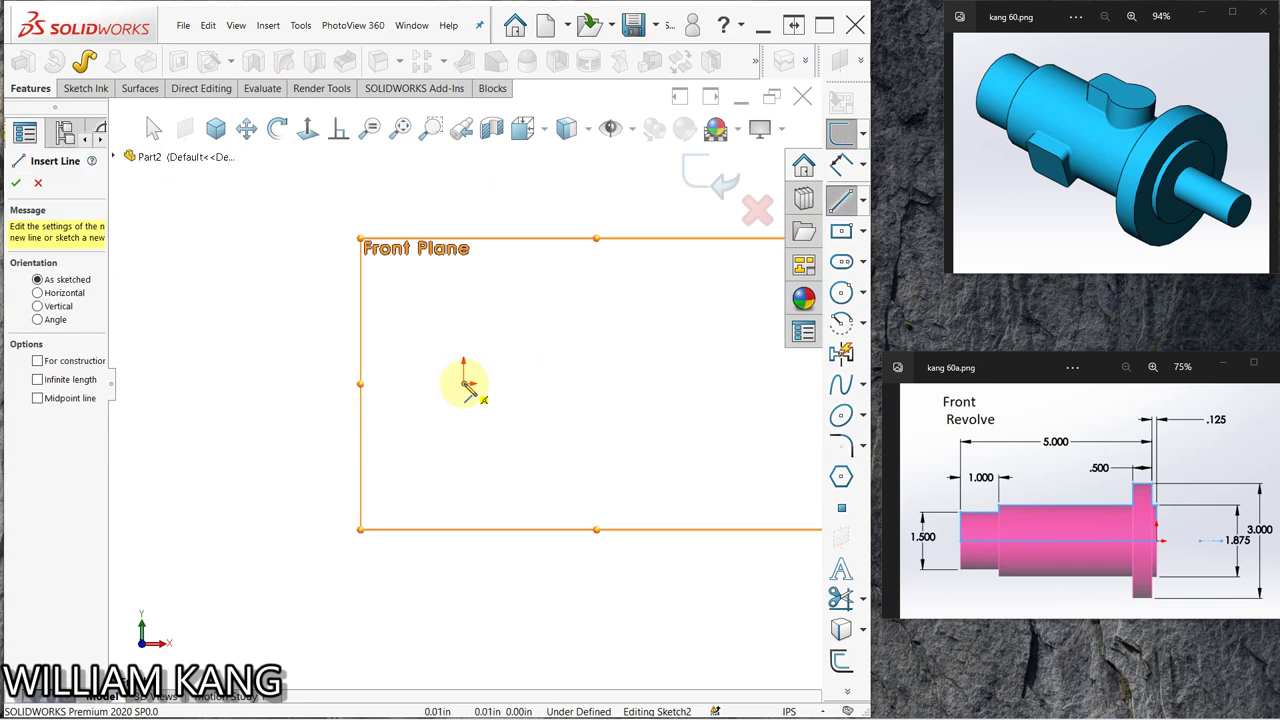
{"action": "left_click", "coordinate": [464, 384]}
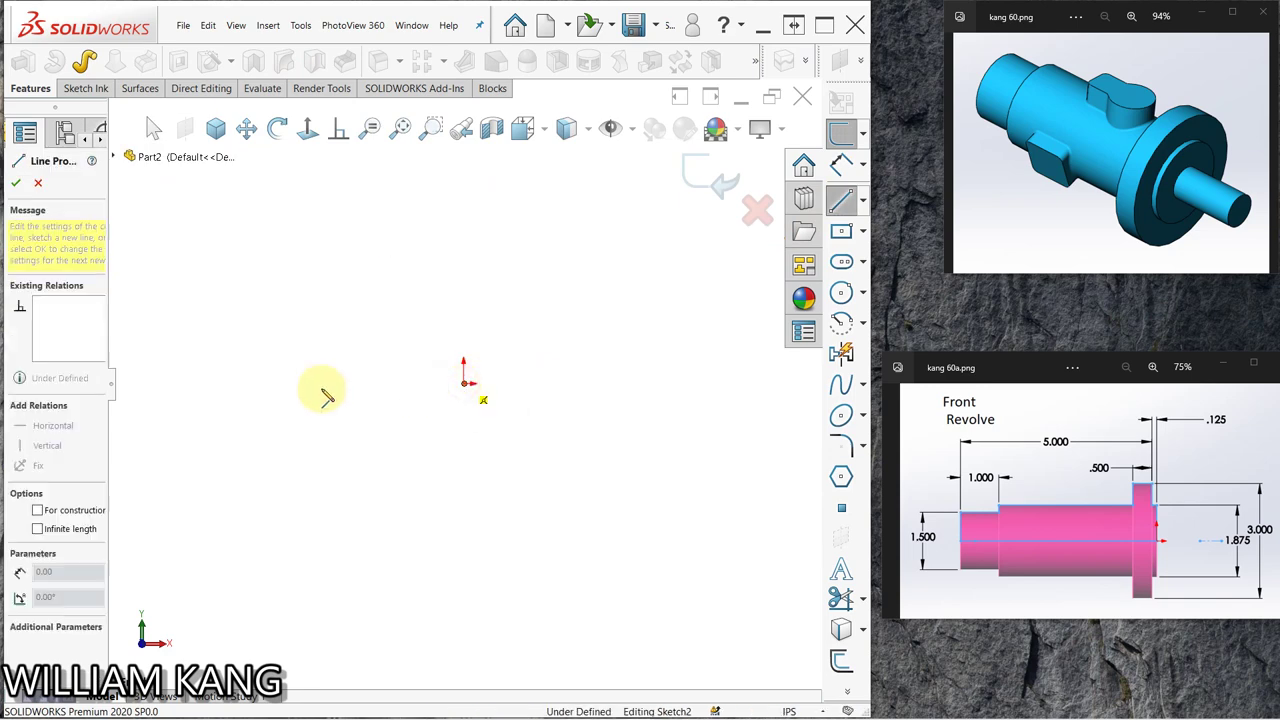
{"action": "left_click", "coordinate": [230, 383]}
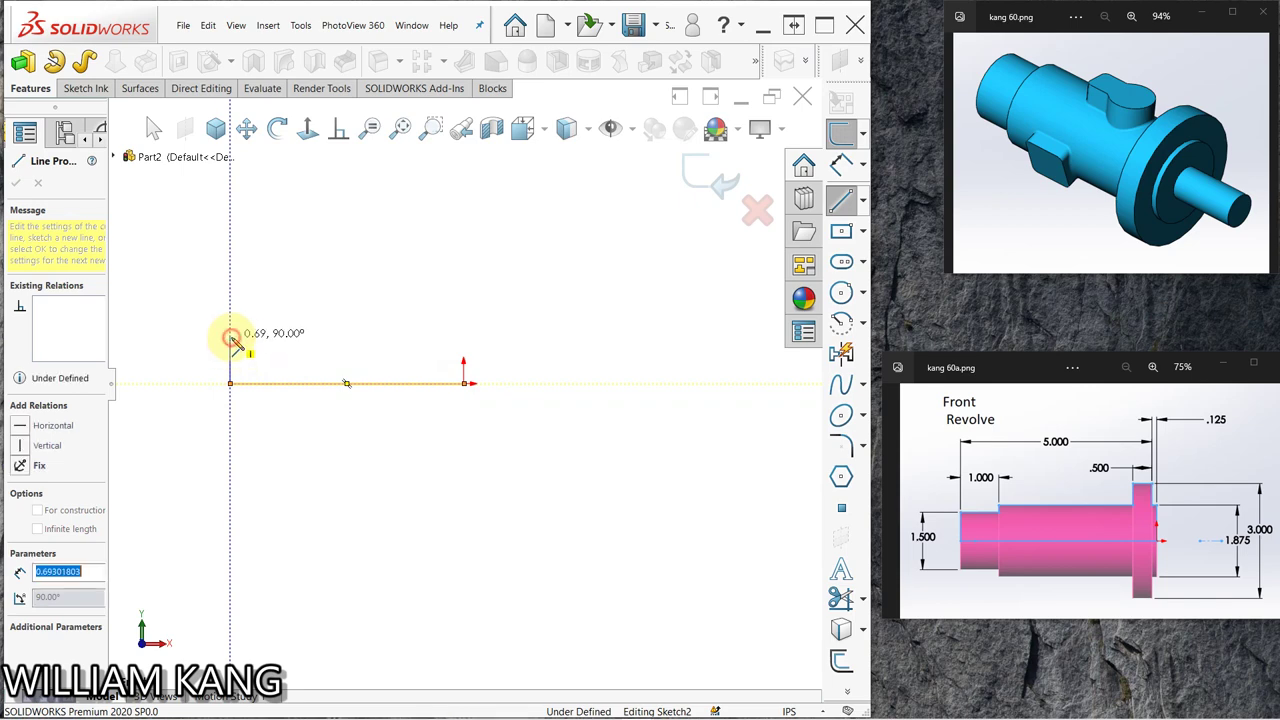
{"action": "left_click", "coordinate": [230, 337]}
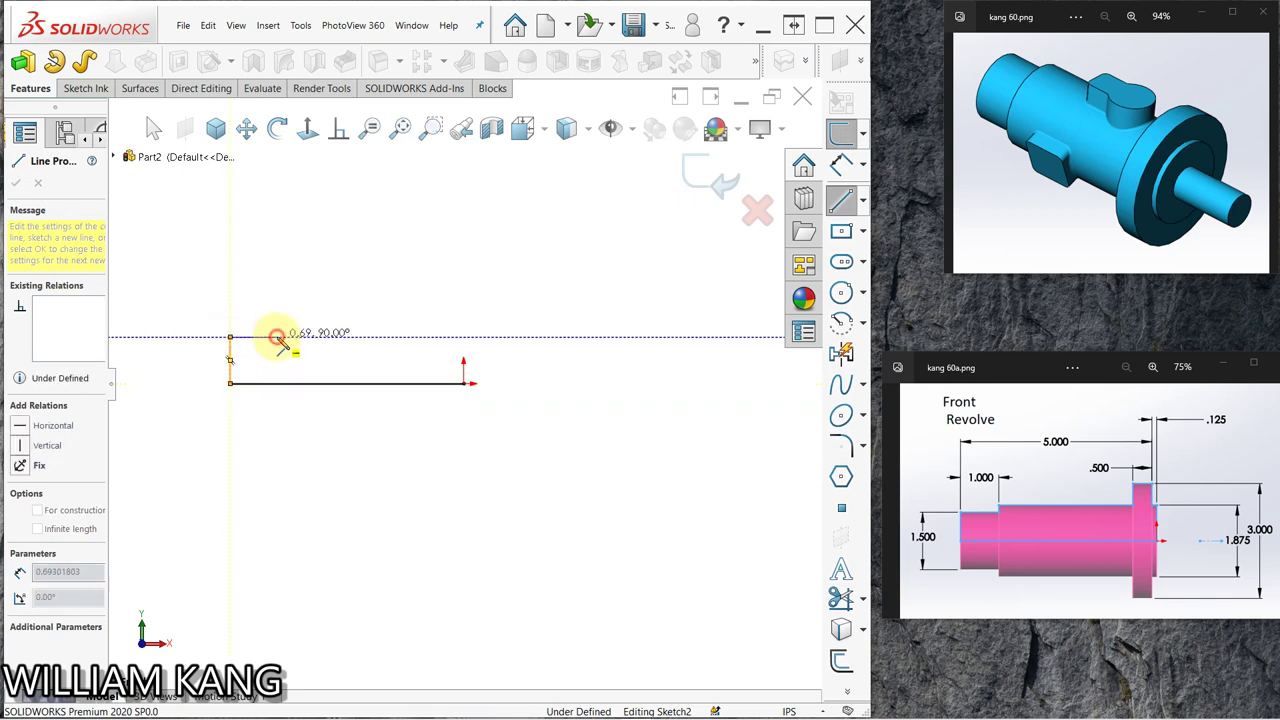
{"action": "left_click", "coordinate": [276, 337]}
{"action": "left_click", "coordinate": [277, 325]}
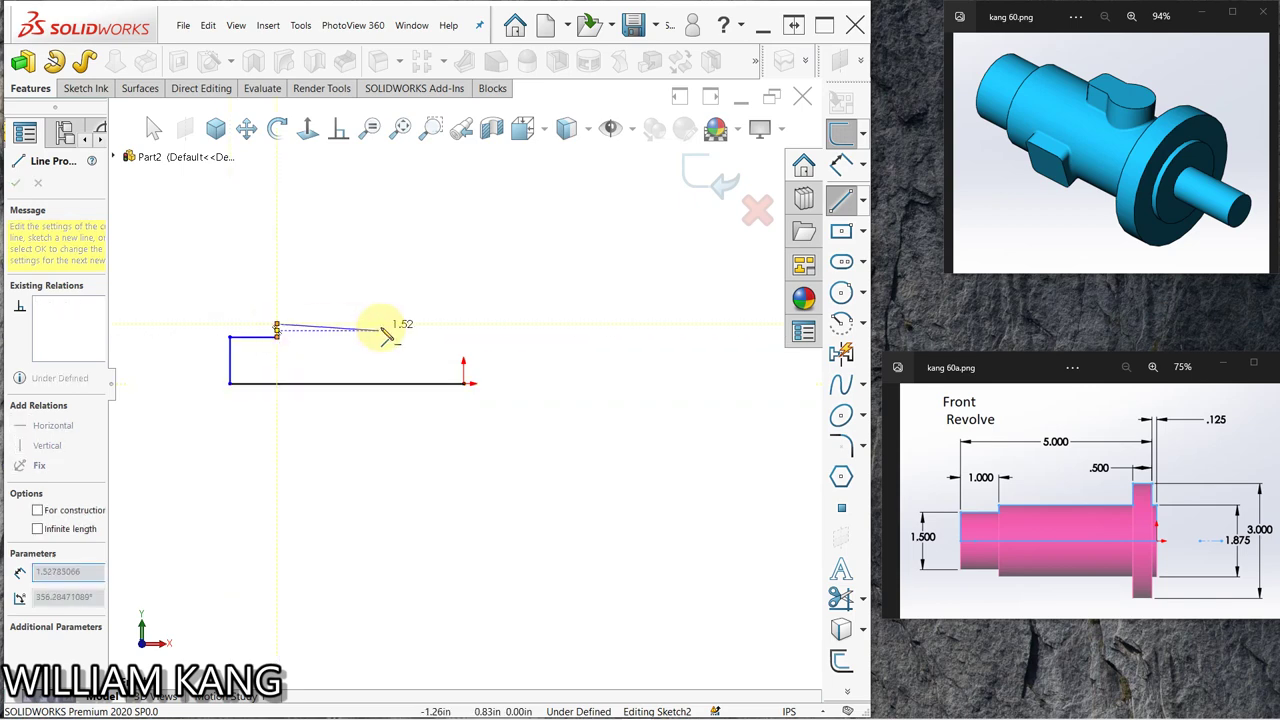
{"action": "left_click", "coordinate": [433, 324]}
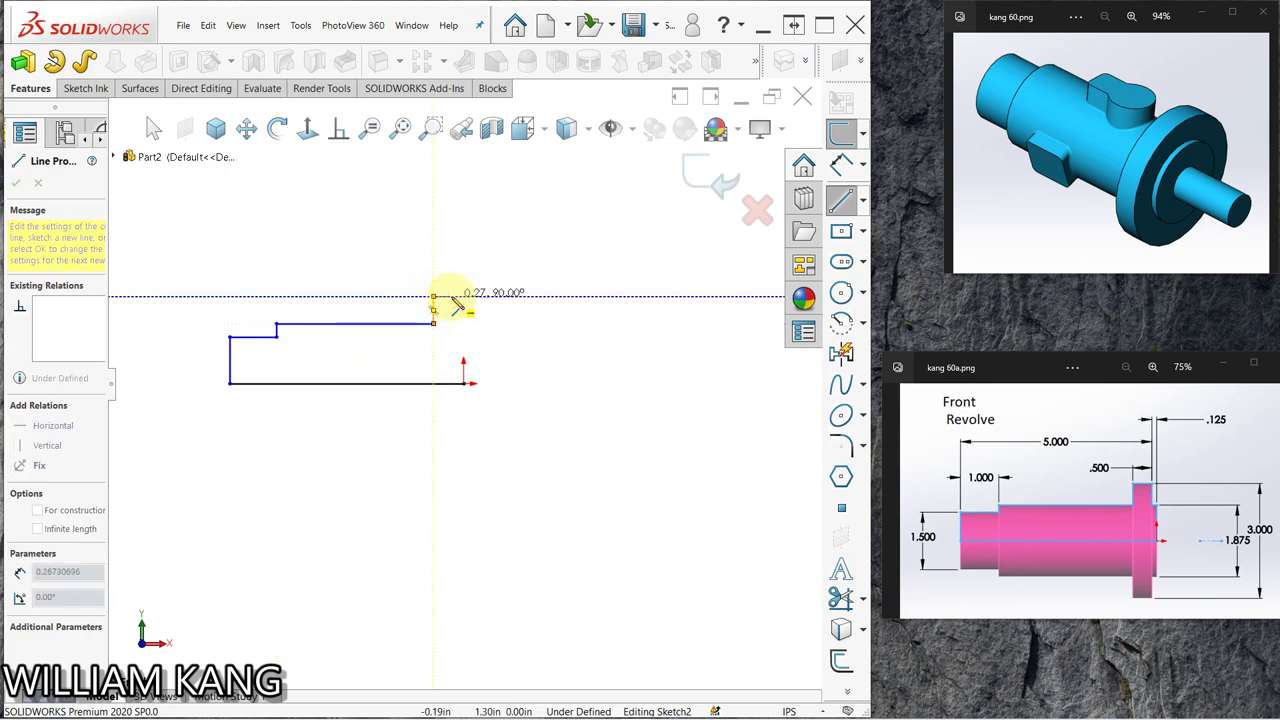
{"action": "left_click", "coordinate": [449, 298]}
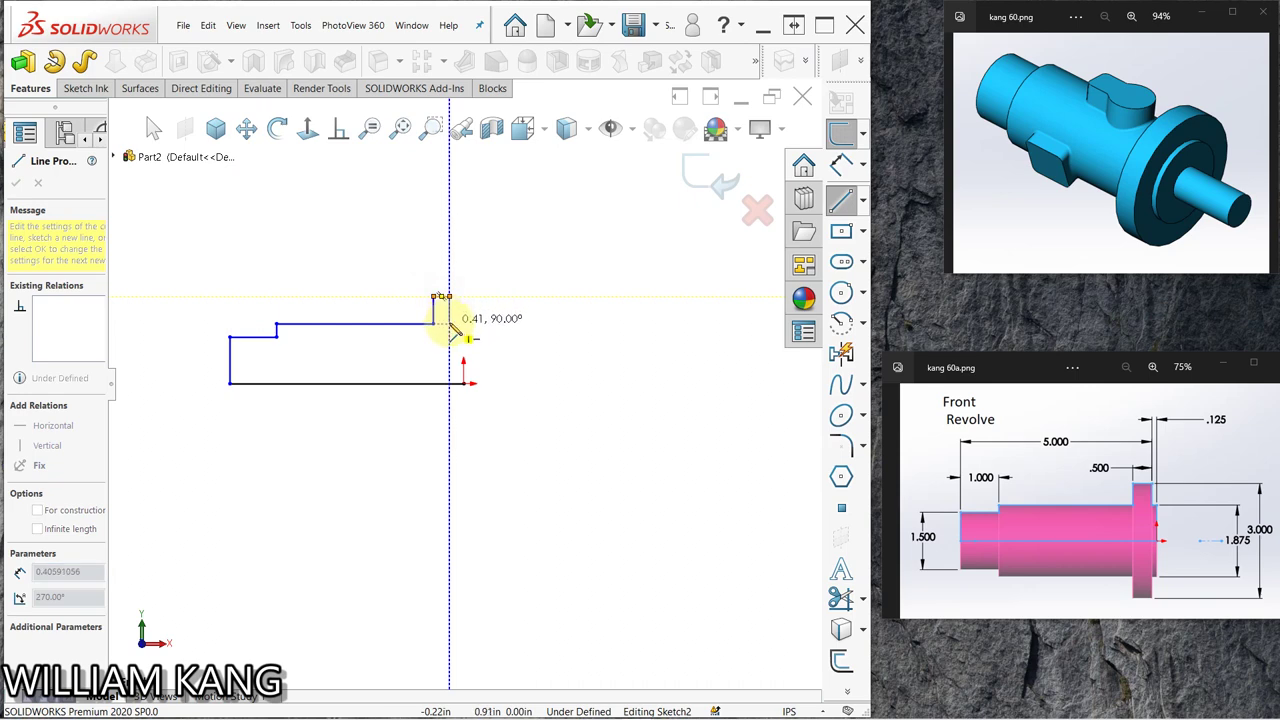
{"action": "left_click", "coordinate": [449, 323]}
{"action": "left_click", "coordinate": [463, 324]}
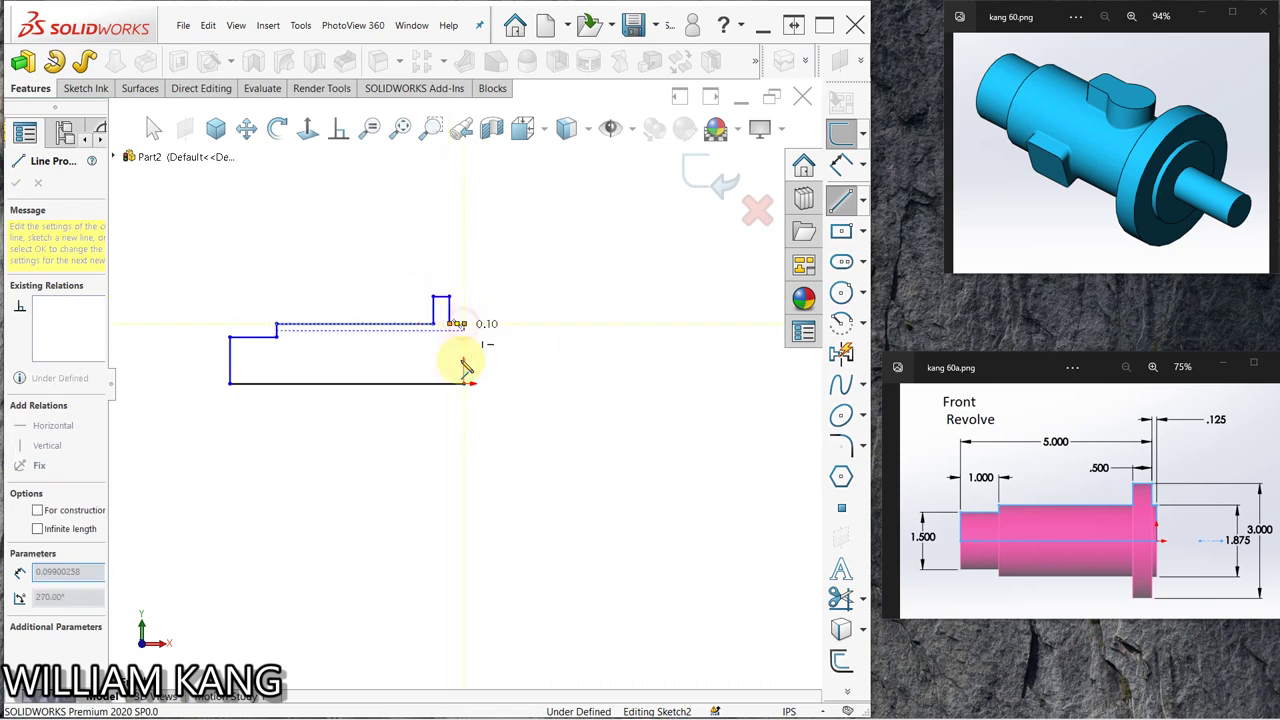
{"action": "left_click", "coordinate": [464, 384]}
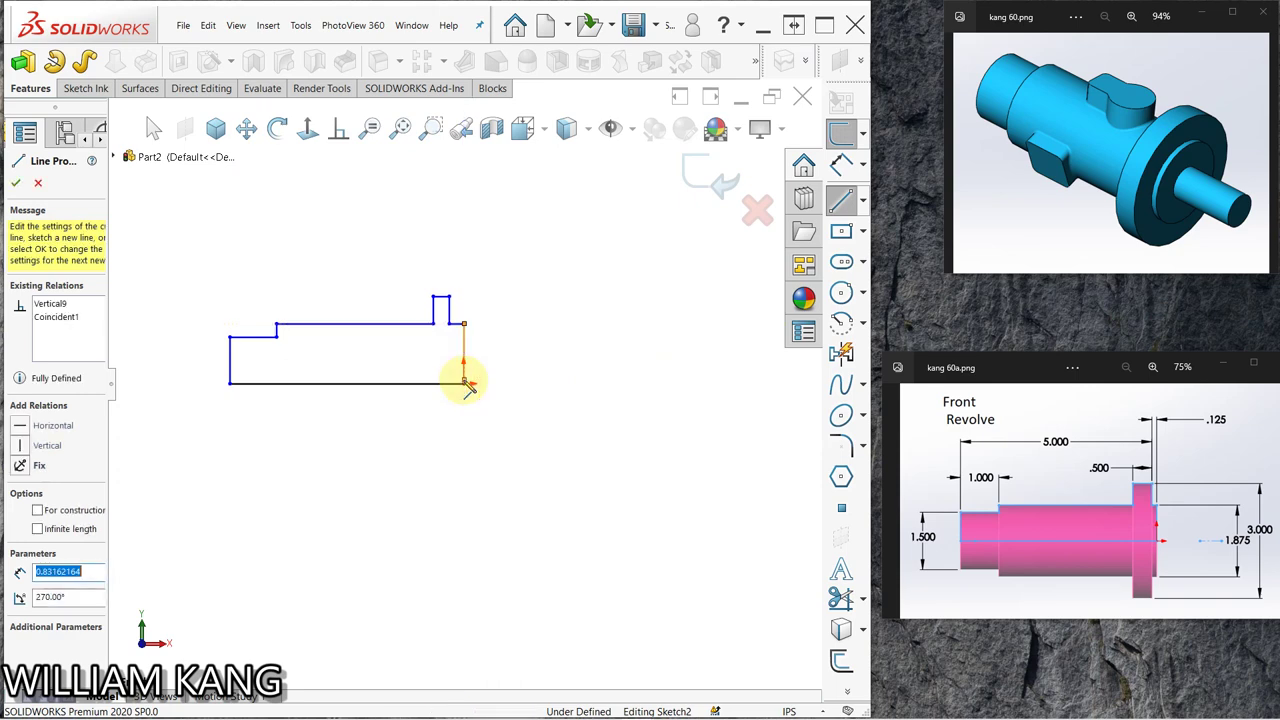
{"action": "right_click", "coordinate": [522, 301]}
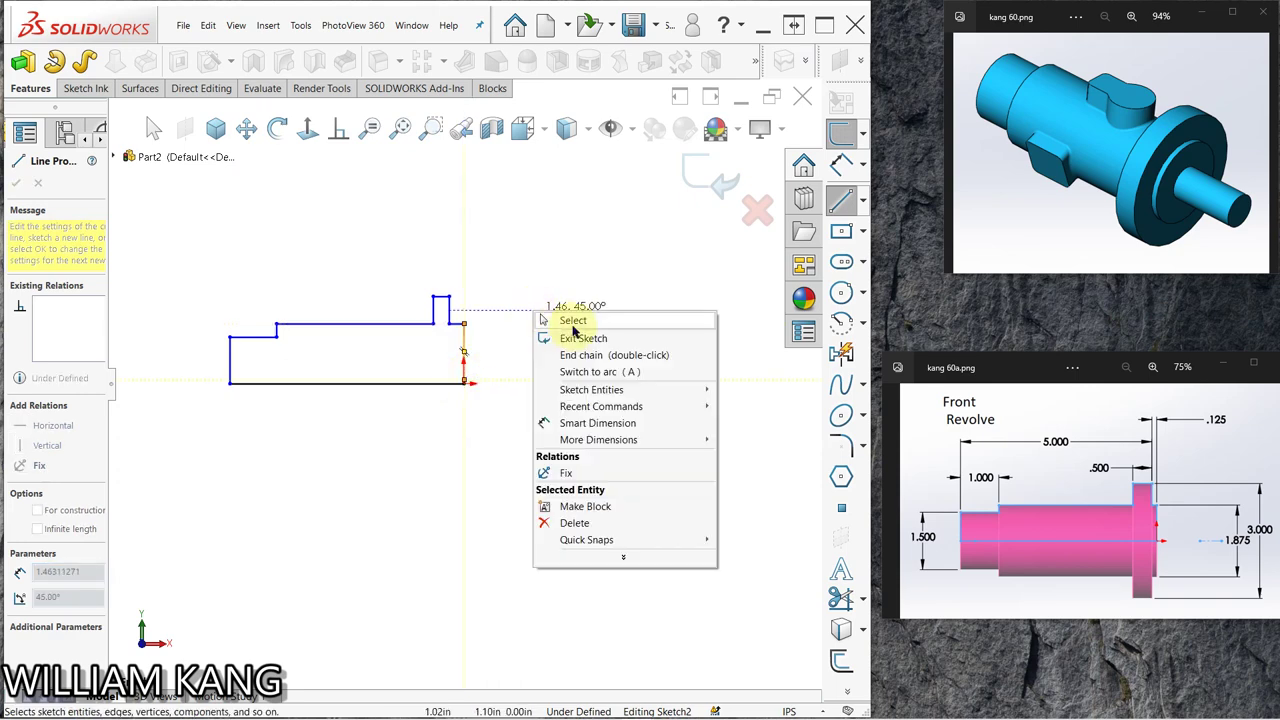
{"action": "left_click", "coordinate": [545, 318]}
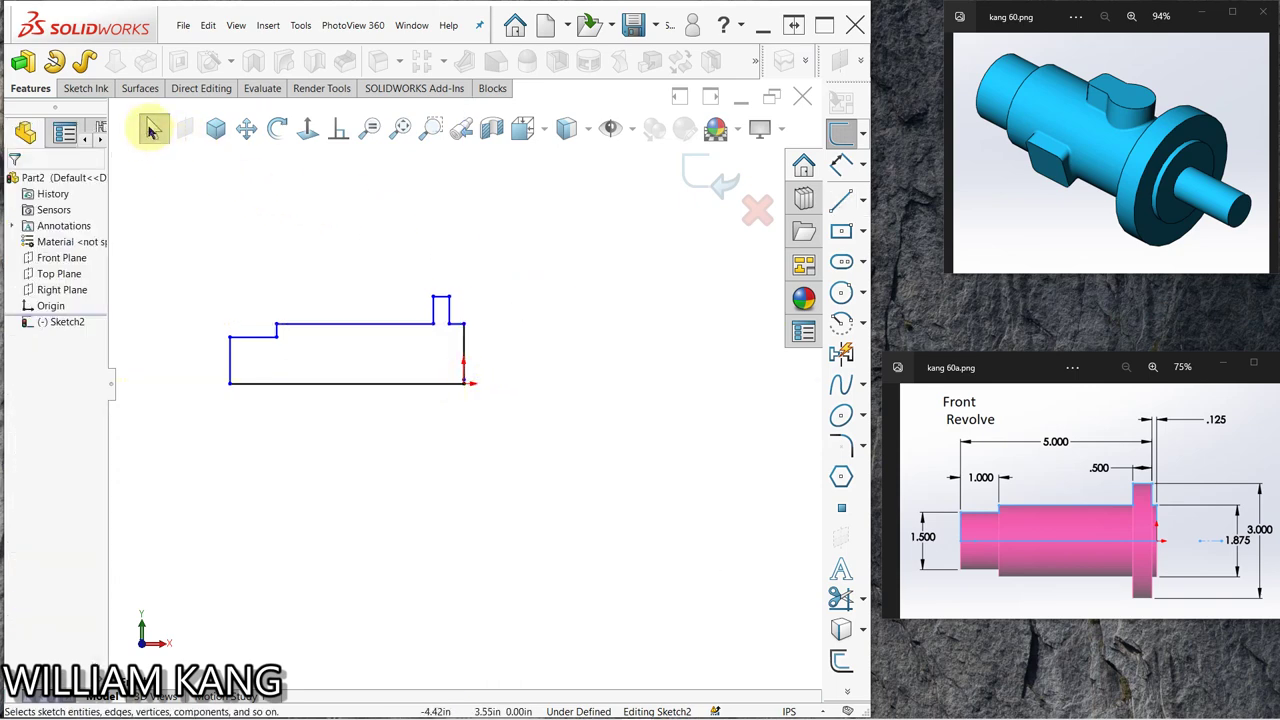
- Make the bottom line a centerline and dimension the left end diameter to 1.5
{"action": "left_click", "coordinate": [398, 387]}
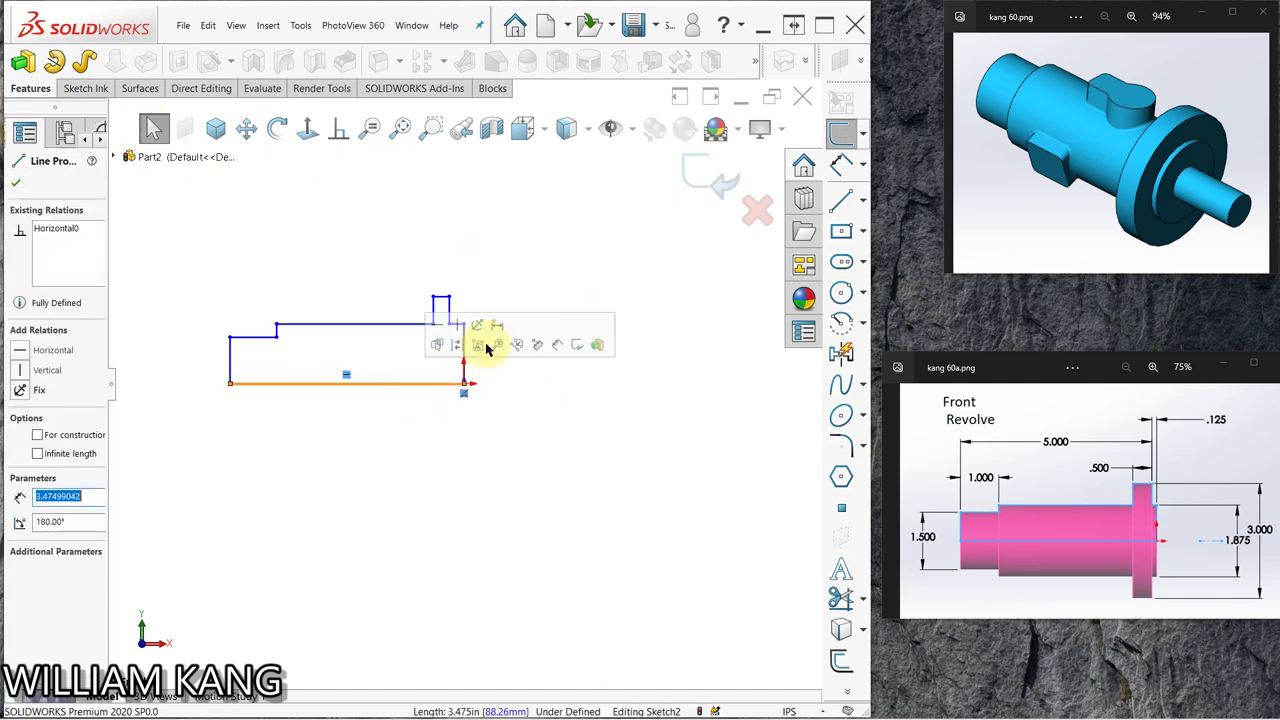
{"action": "left_click", "coordinate": [457, 346]}
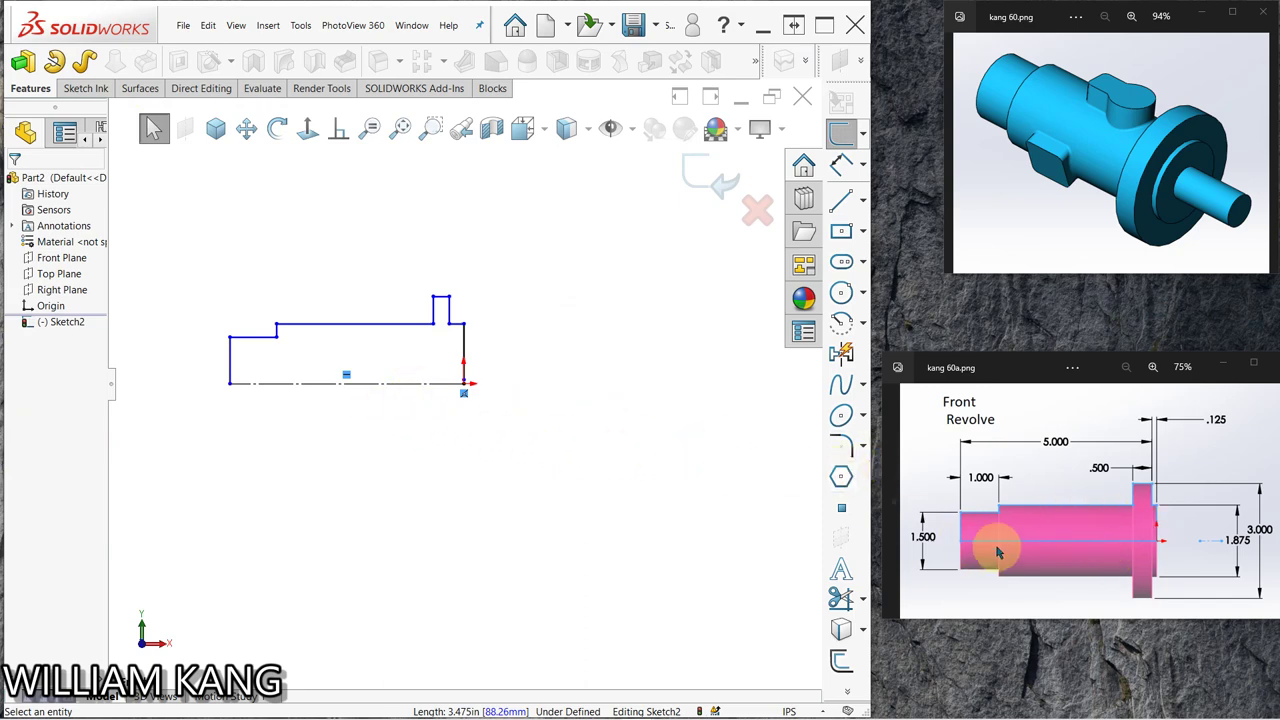
{"action": "left_click", "coordinate": [841, 165]}
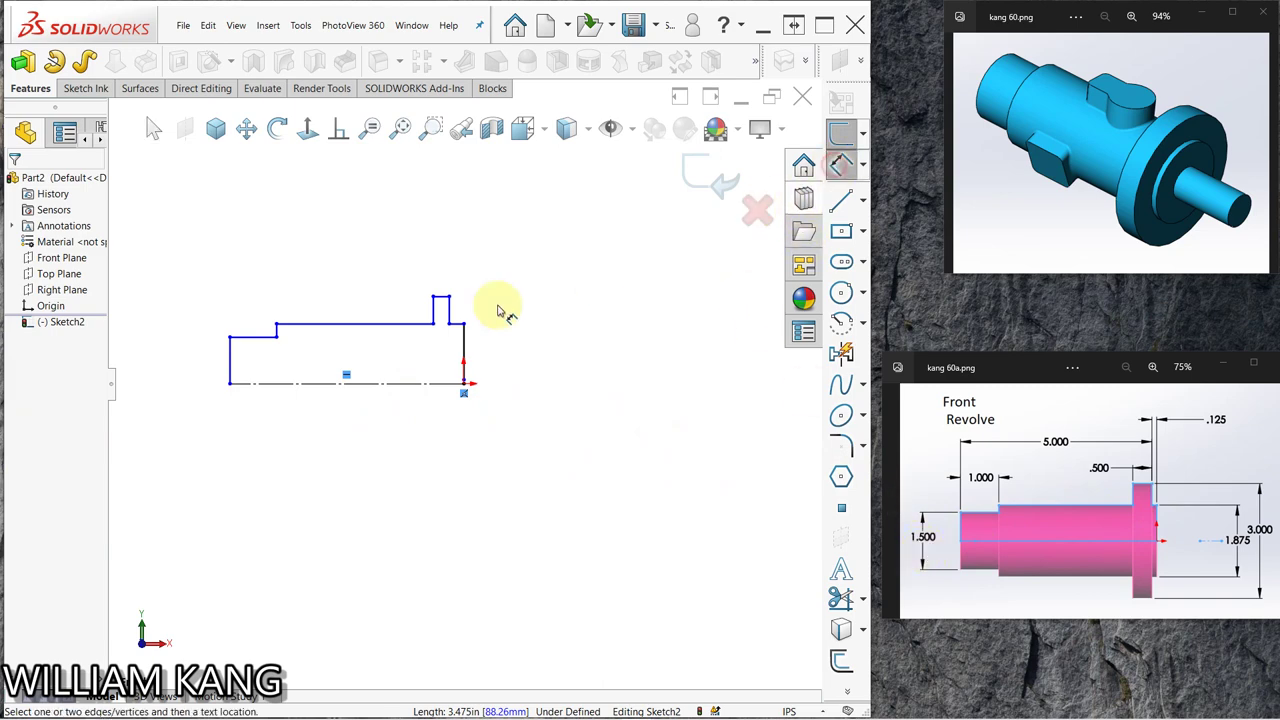
{"action": "left_click", "coordinate": [251, 340]}
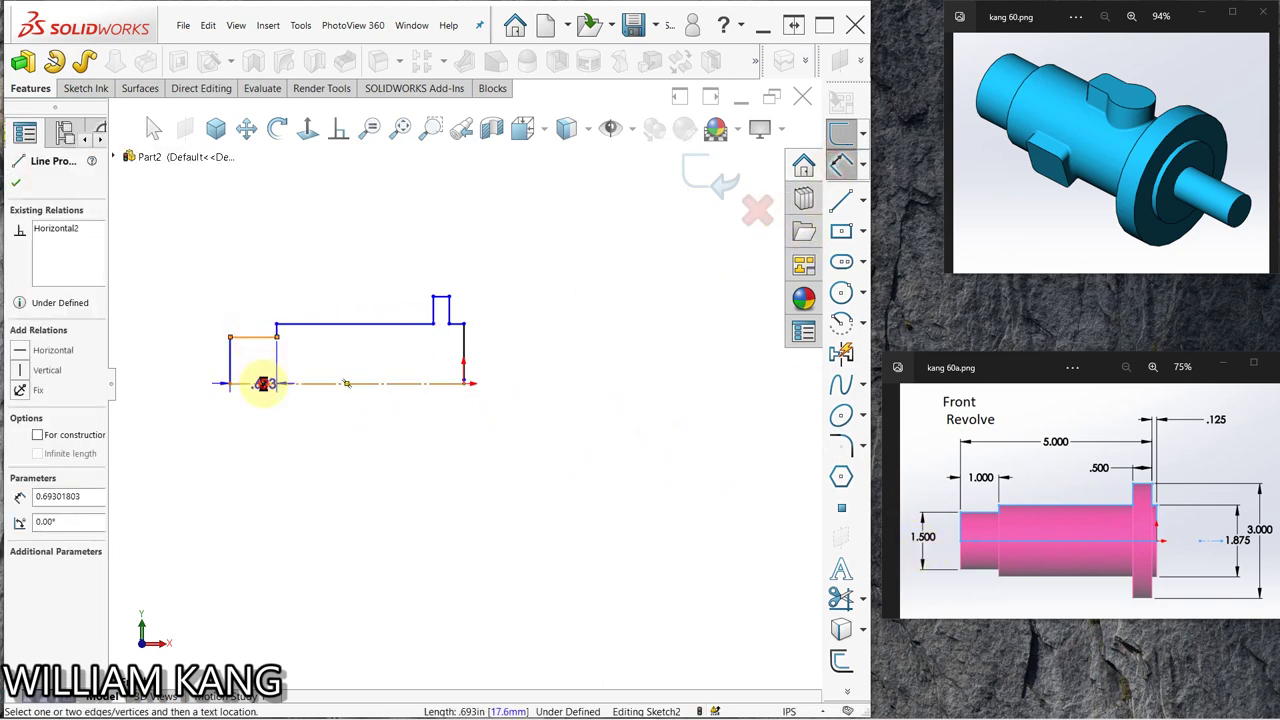
{"action": "left_click", "coordinate": [262, 384]}
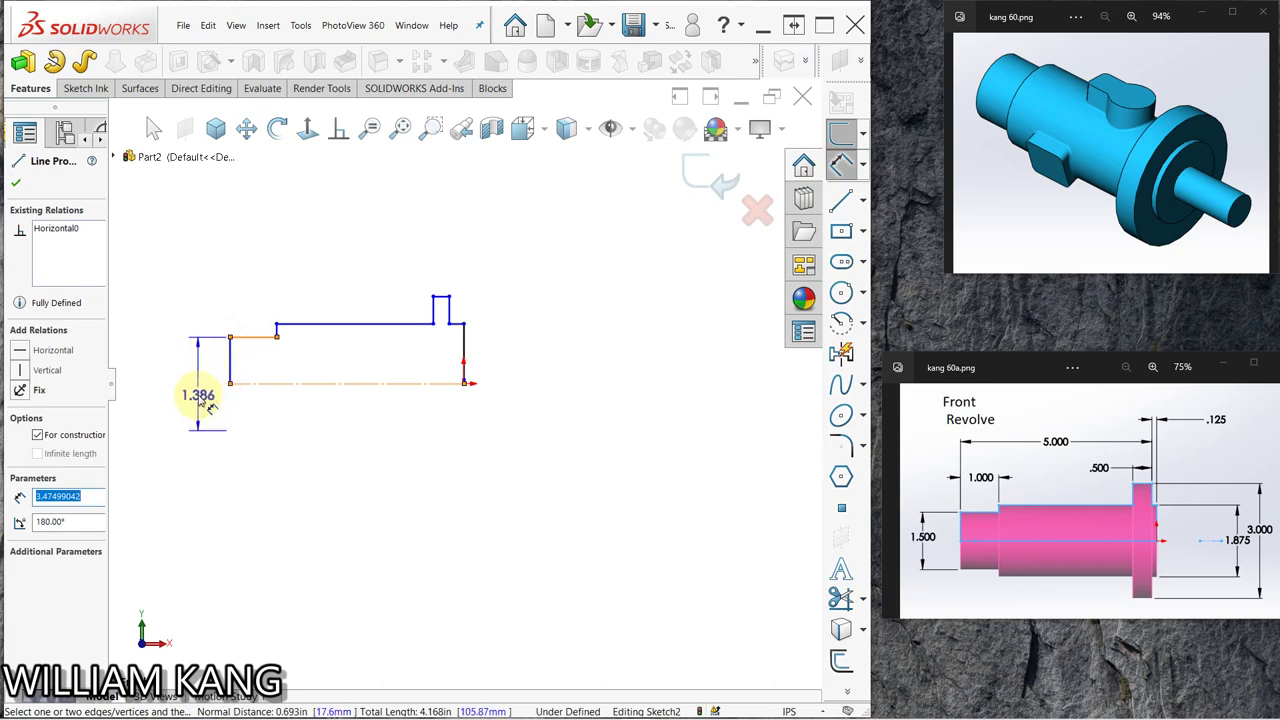
{"action": "left_click", "coordinate": [204, 396]}
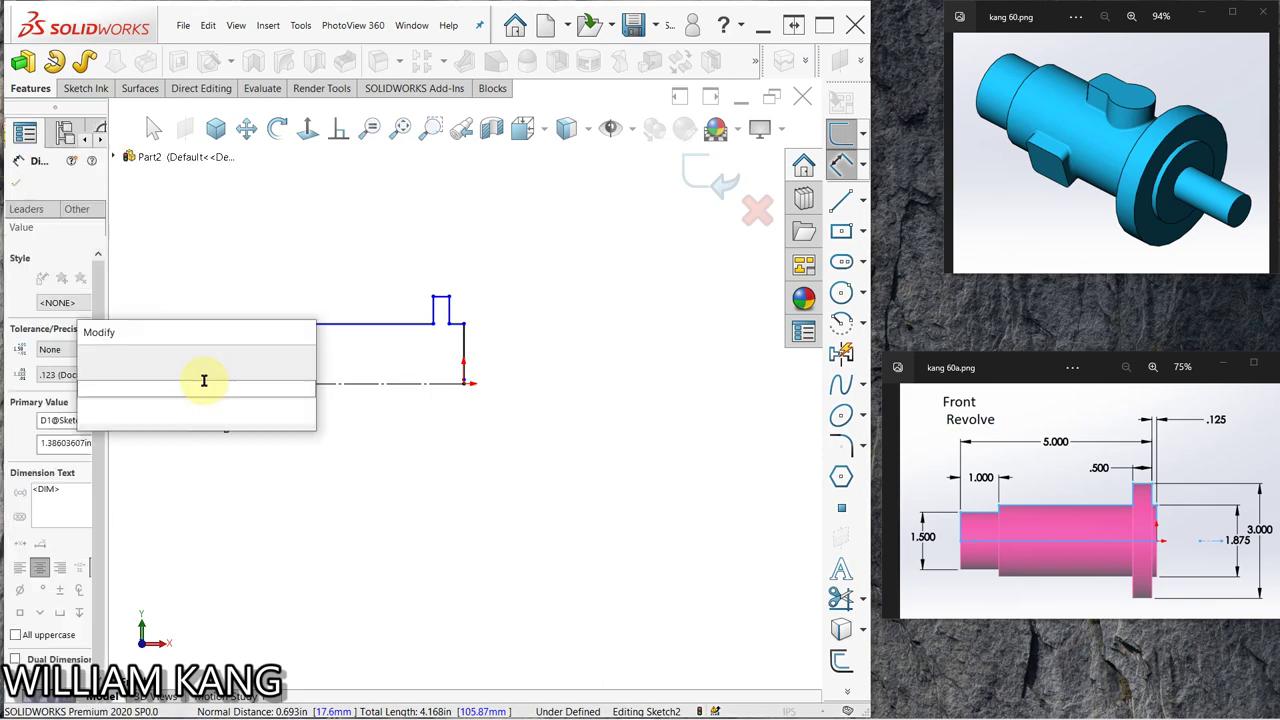
{"action": "type", "text": "1.5"}
{"action": "key", "text": "Return"}
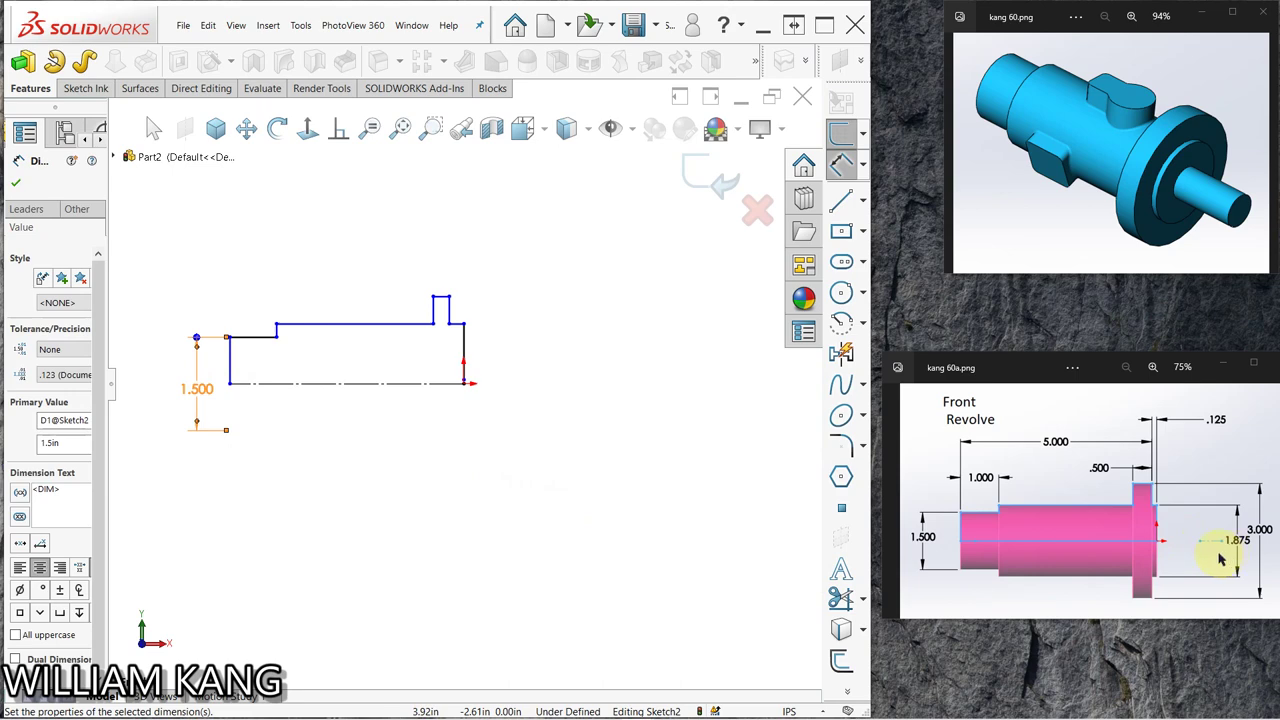
- Add the 1.875 middle diameter and 3 flange diameter about the centerline
{"action": "left_click", "coordinate": [455, 385]}
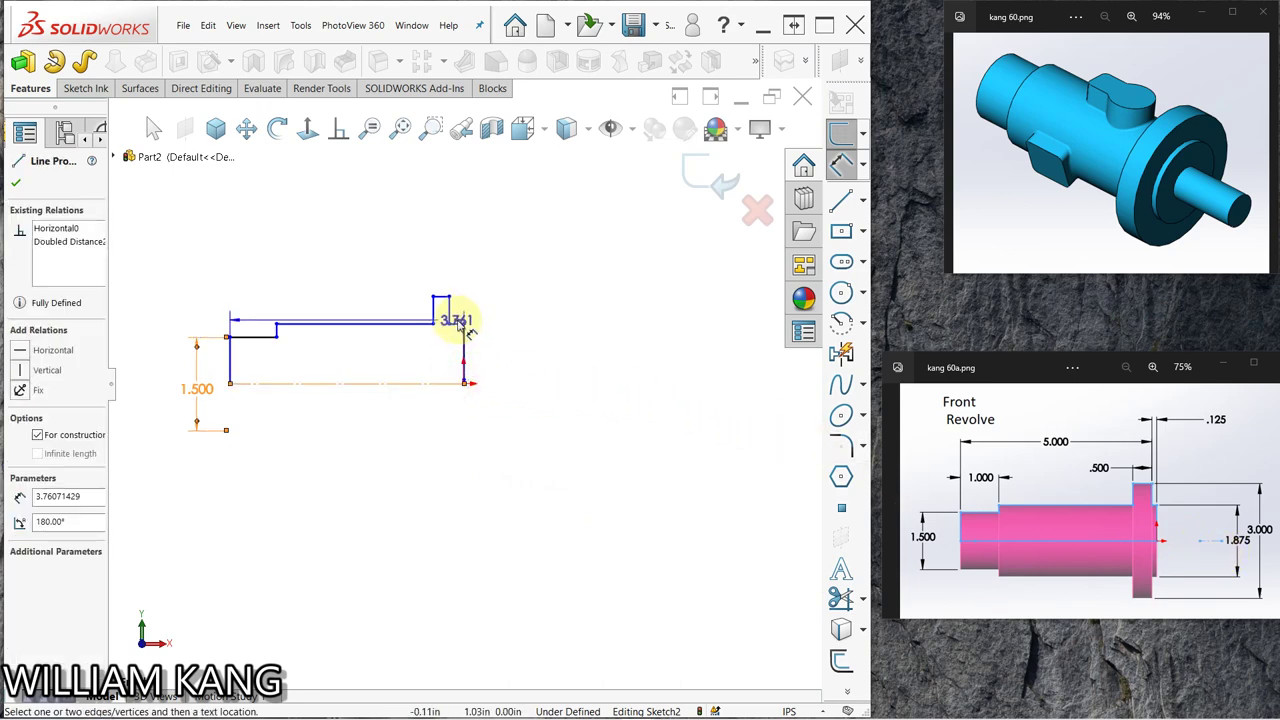
{"action": "left_click", "coordinate": [458, 324]}
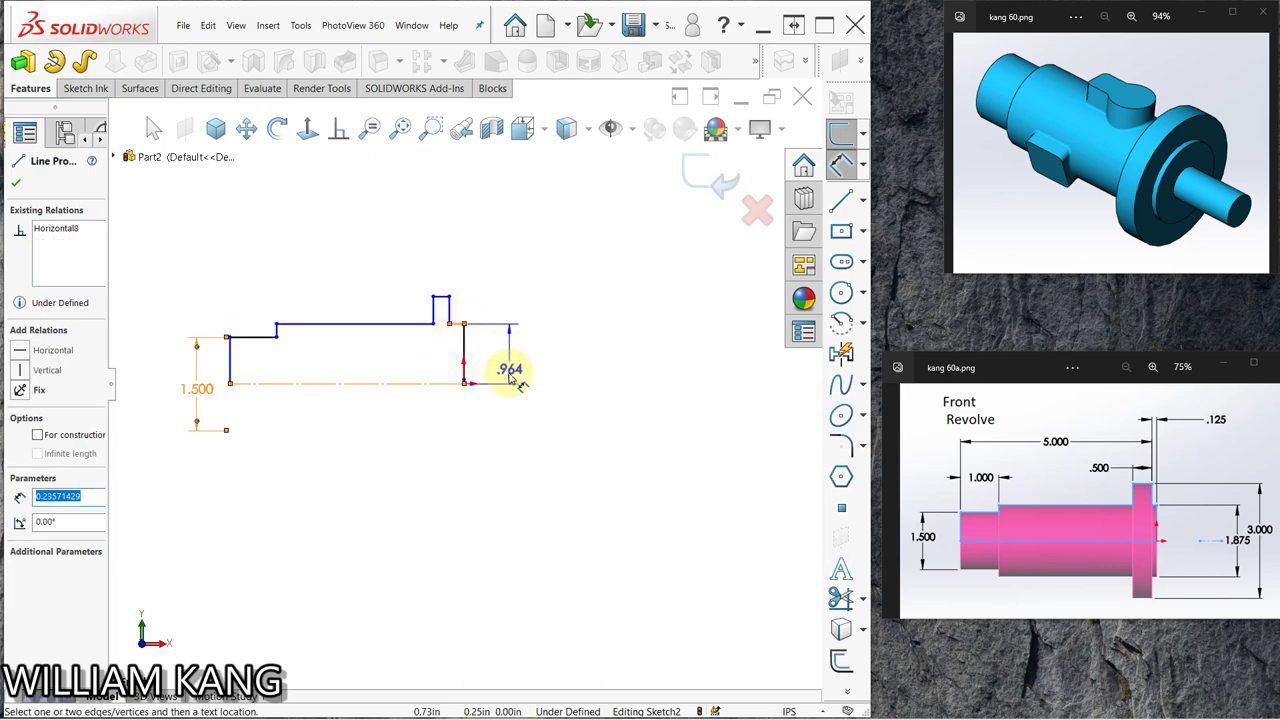
{"action": "left_click", "coordinate": [518, 405]}
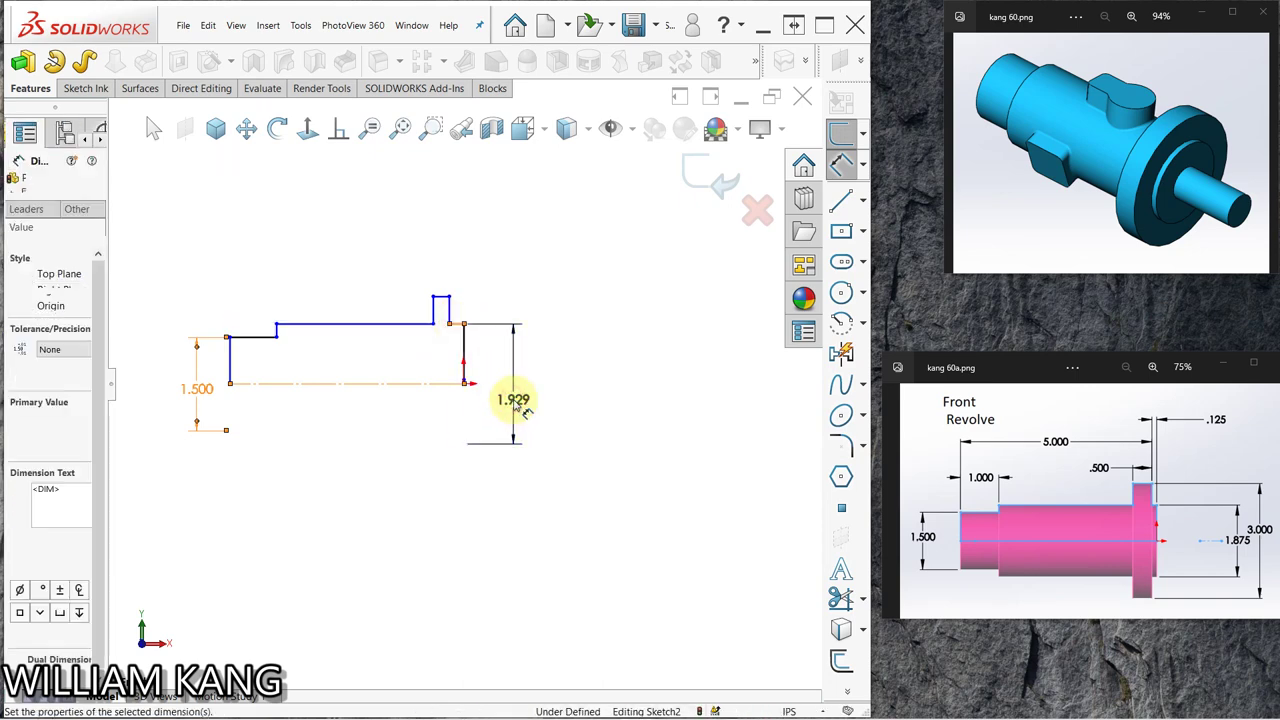
{"action": "type", "text": "1"}
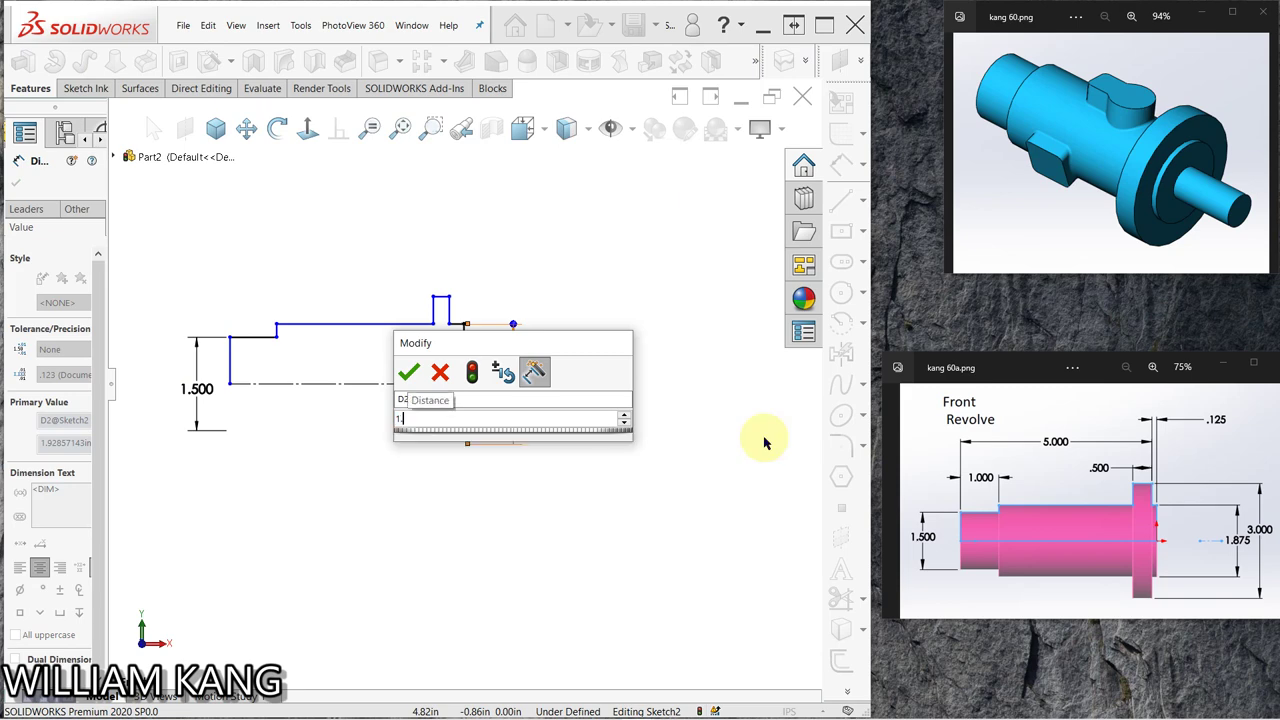
{"action": "type", "text": ".875"}
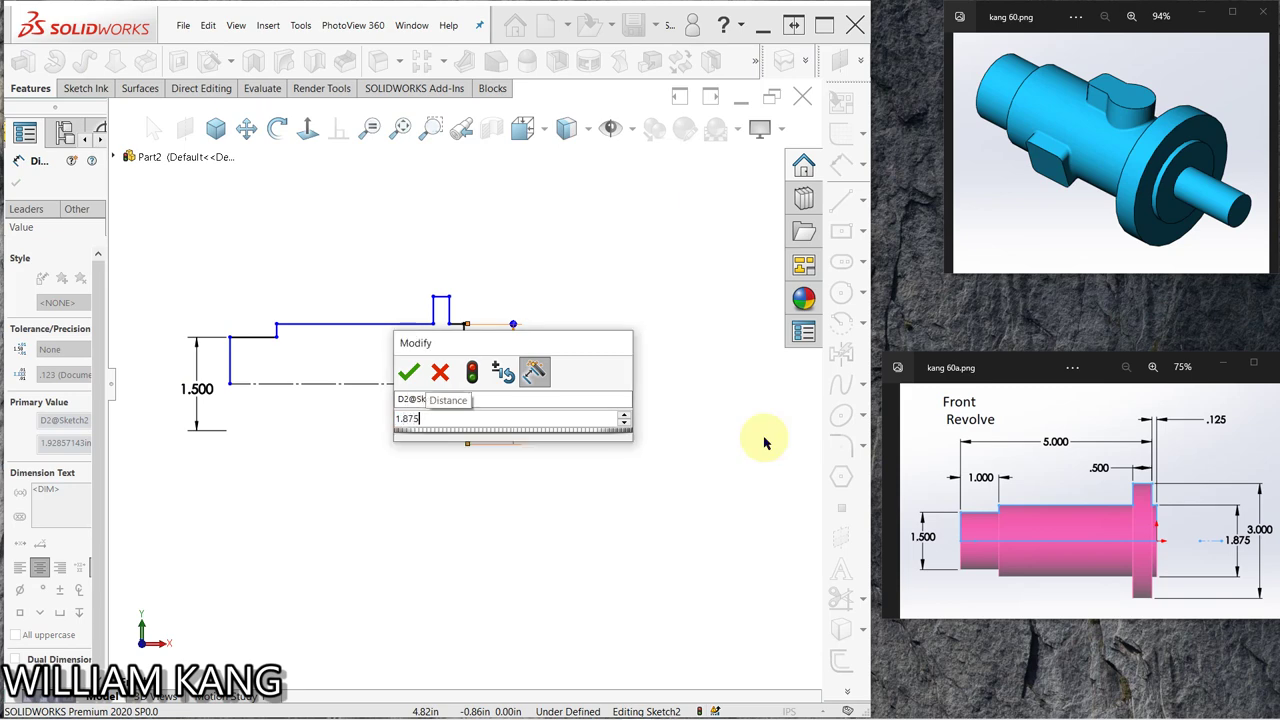
{"action": "key", "text": "Return"}
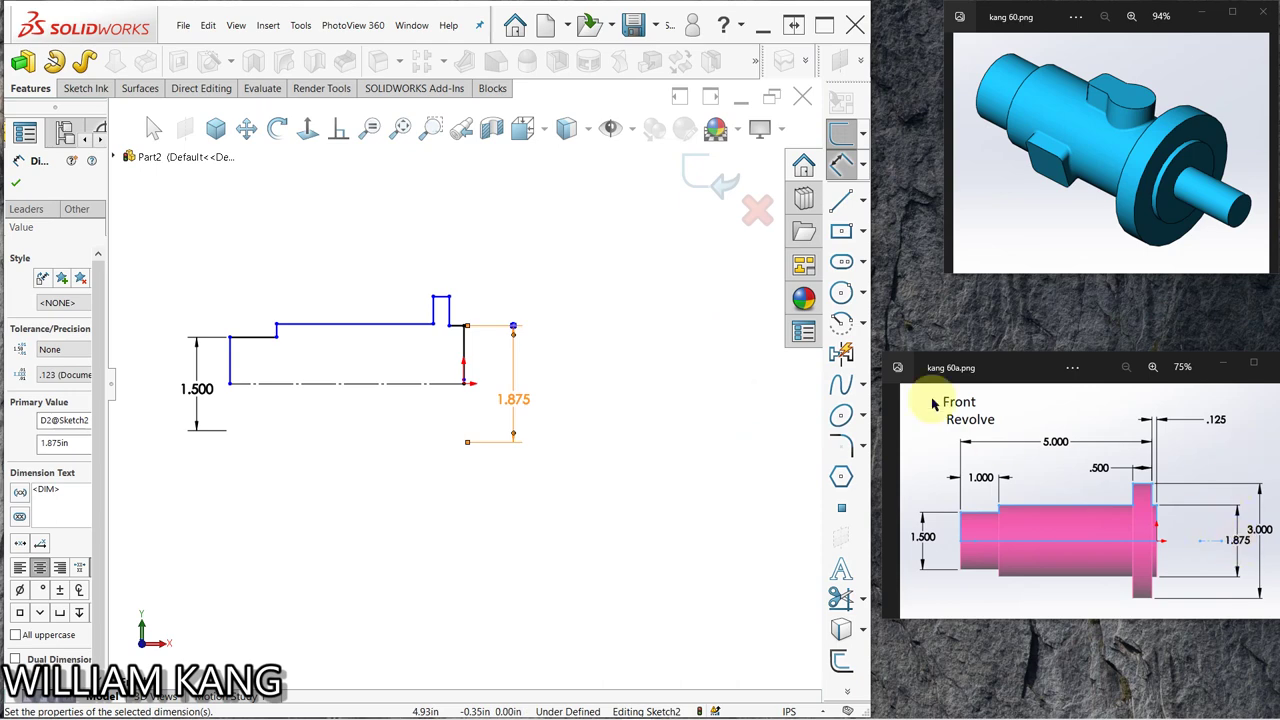
{"action": "left_click", "coordinate": [445, 303]}
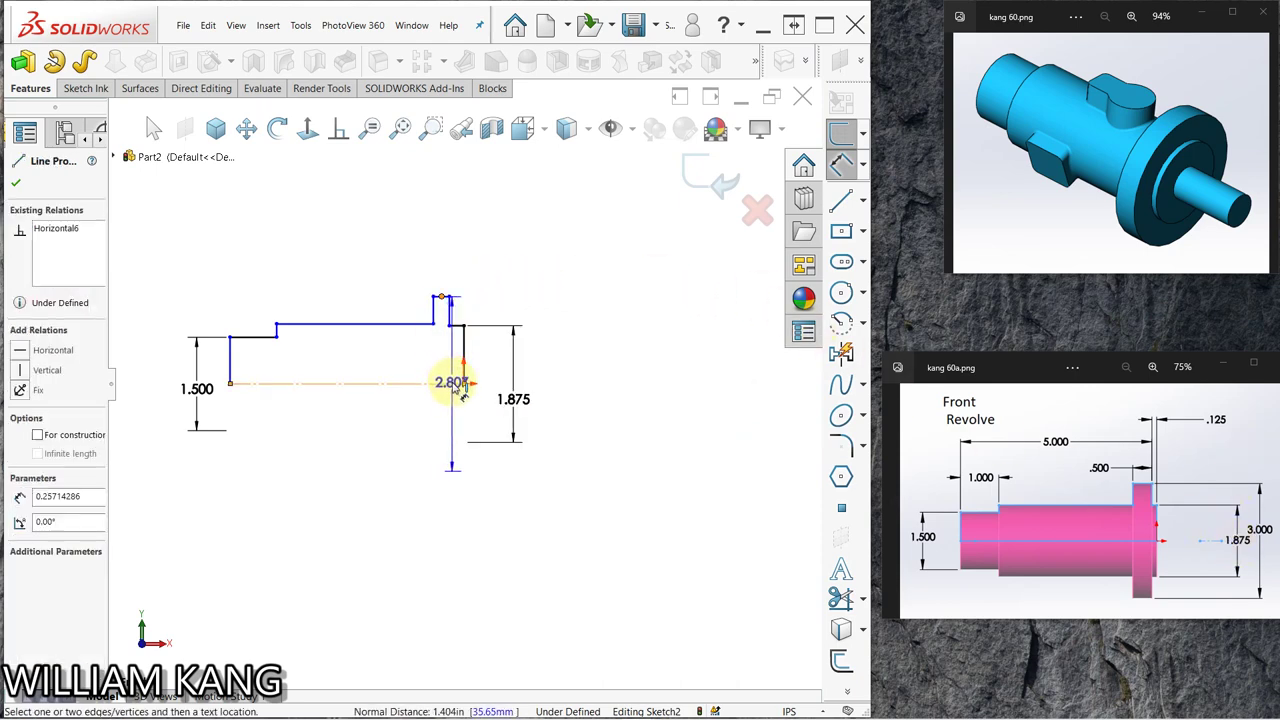
{"action": "left_click", "coordinate": [458, 385]}
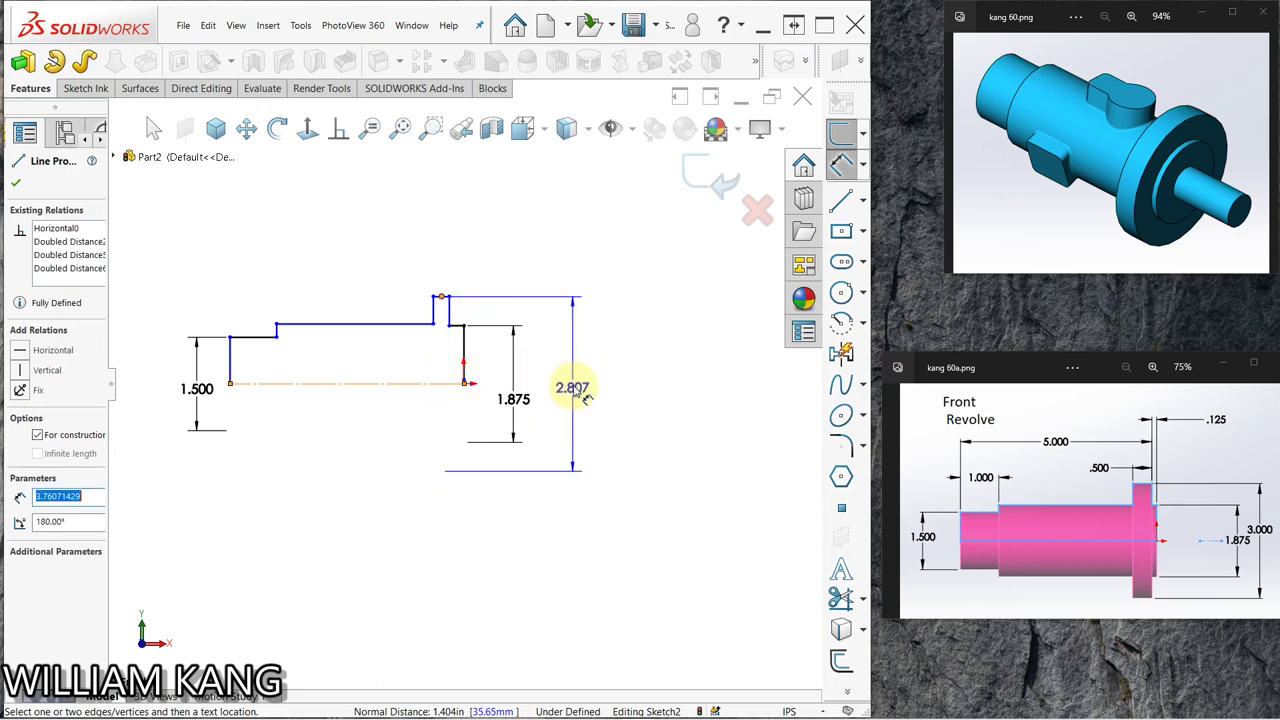
{"action": "left_click", "coordinate": [586, 384]}
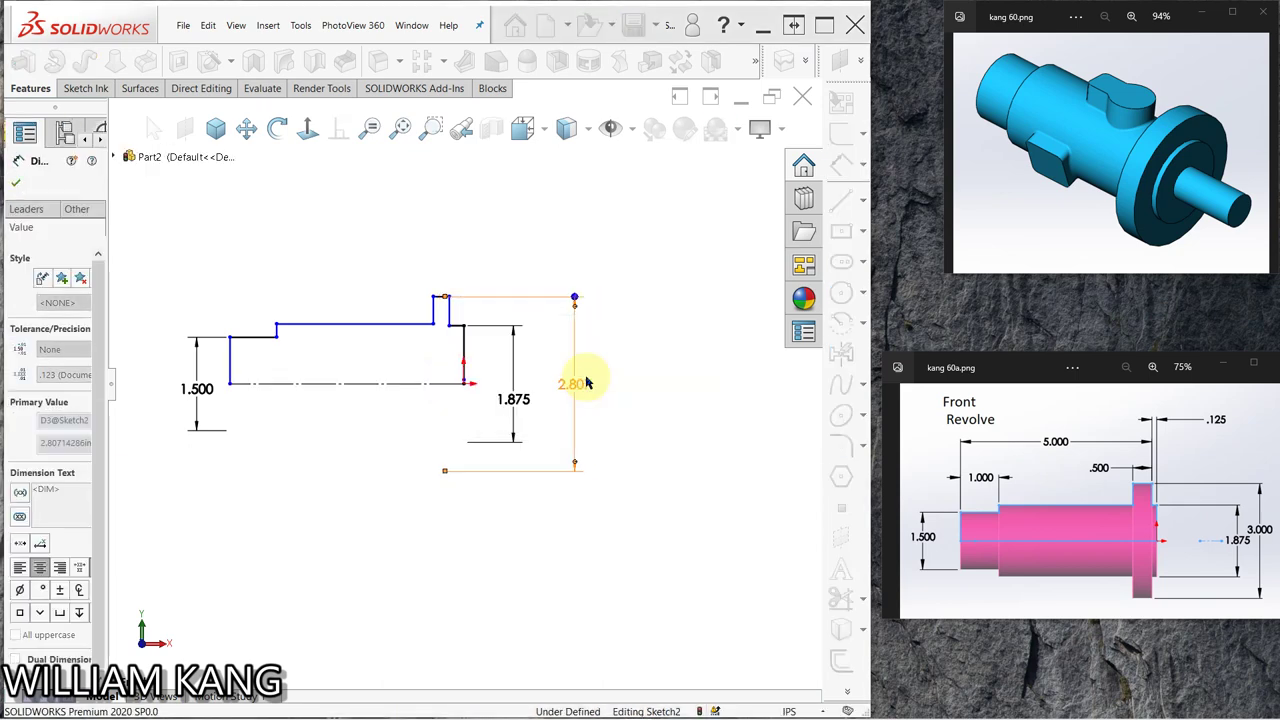
{"action": "type", "text": "3"}
{"action": "key", "text": "Return"}
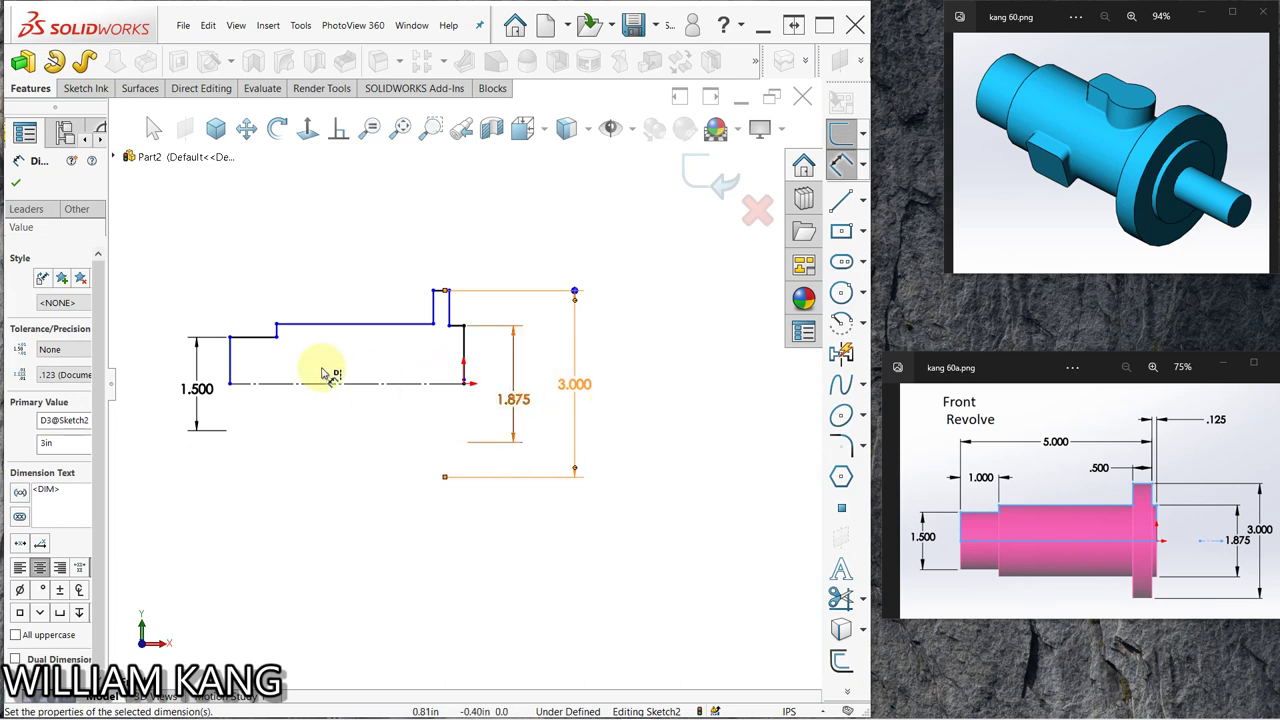
- Set the left step length to 1 and drag the flange corner into place
{"action": "left_click", "coordinate": [248, 340]}
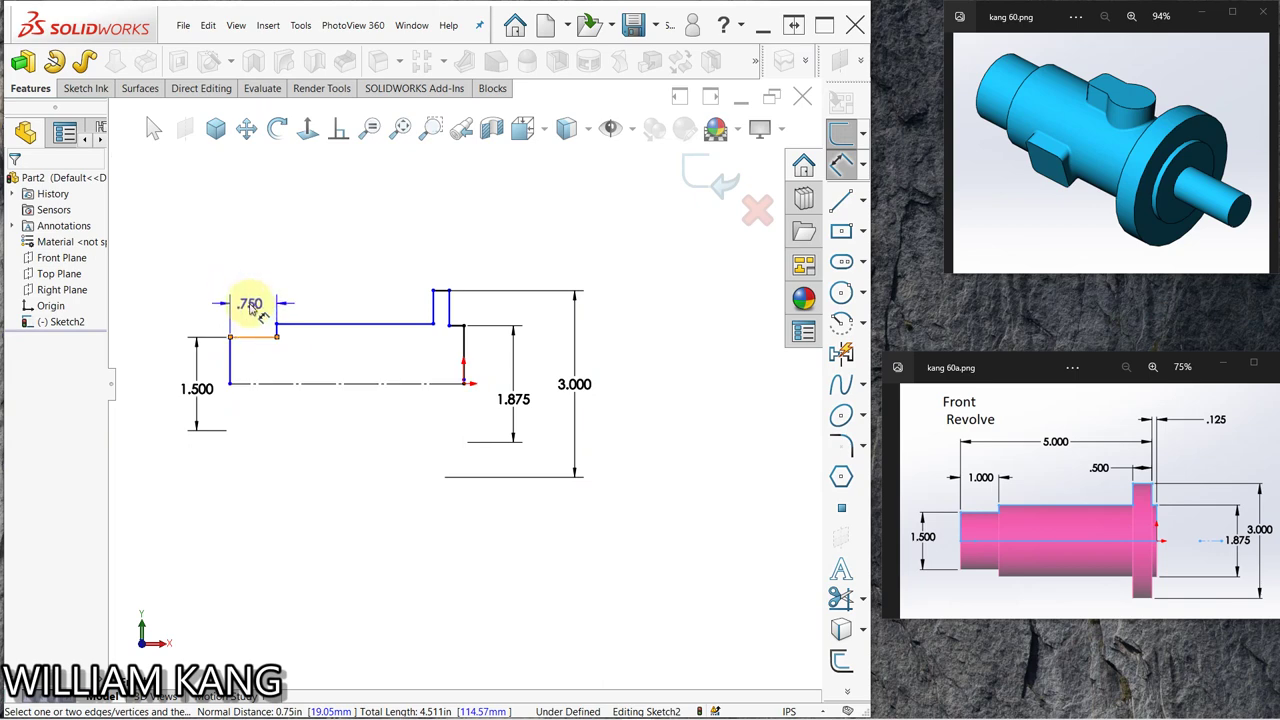
{"action": "left_click", "coordinate": [252, 310]}
{"action": "type", "text": "1"}
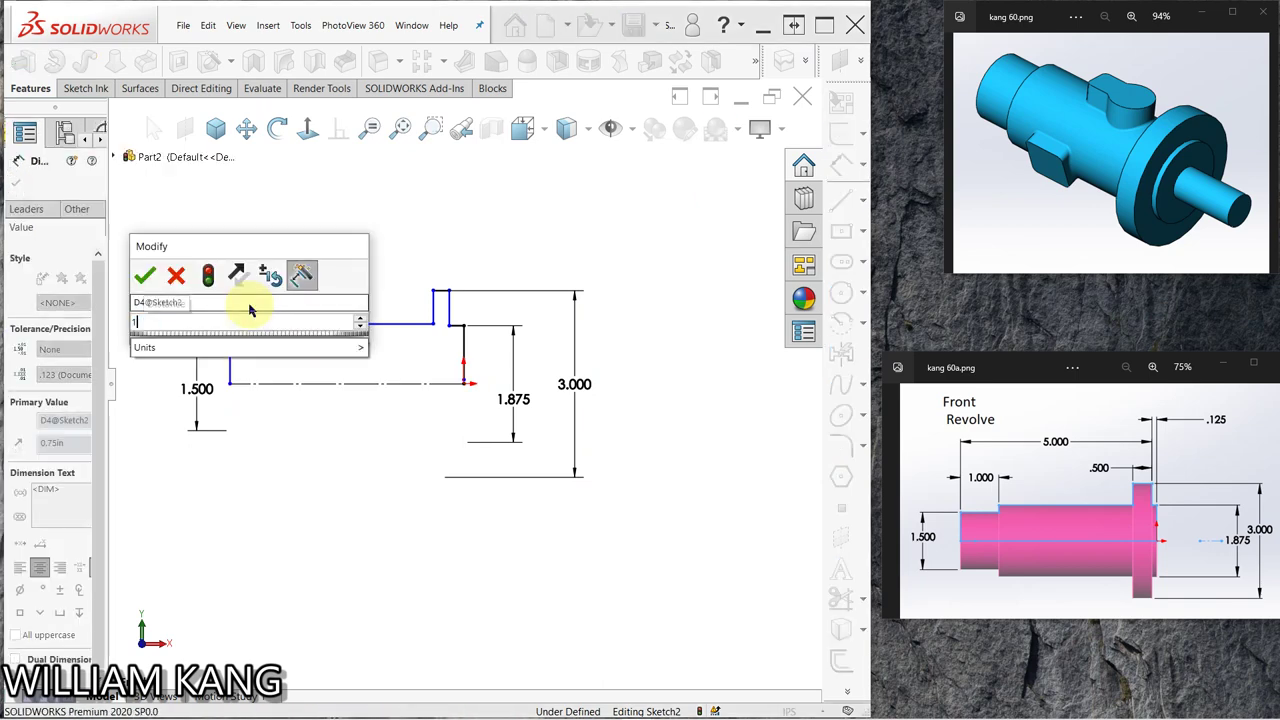
{"action": "key", "text": "Return"}
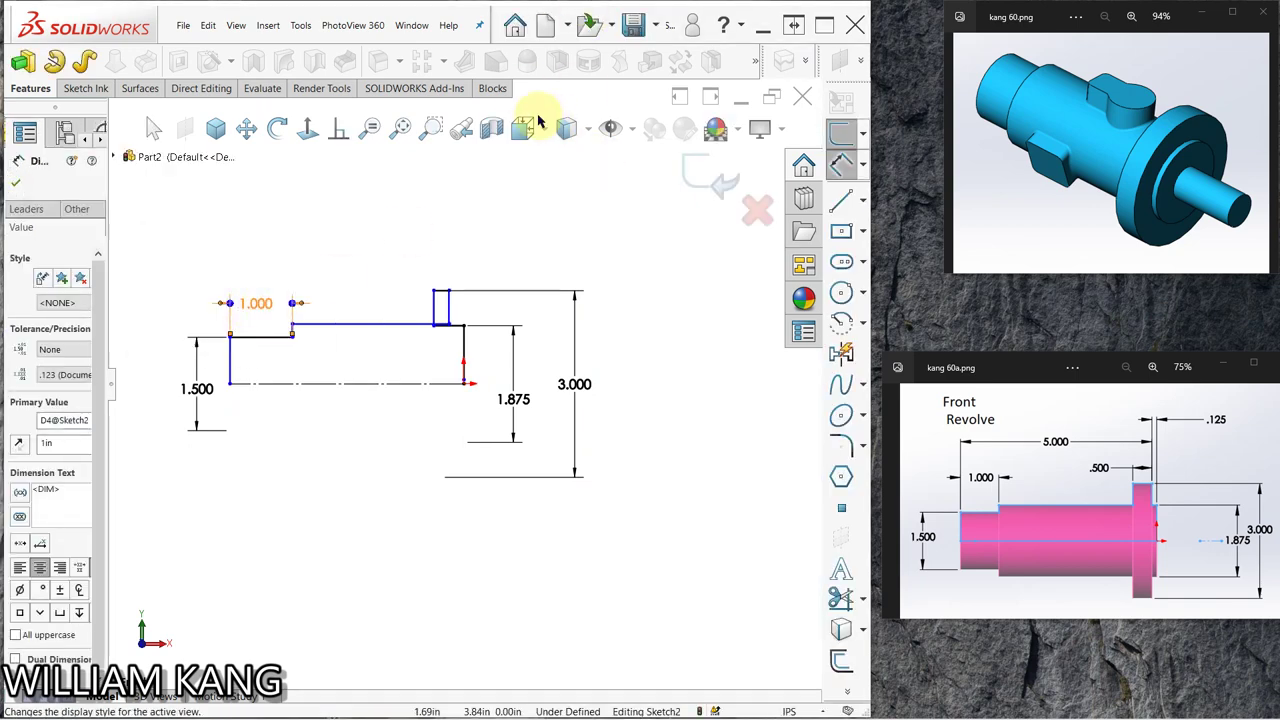
{"action": "key", "text": "Escape"}
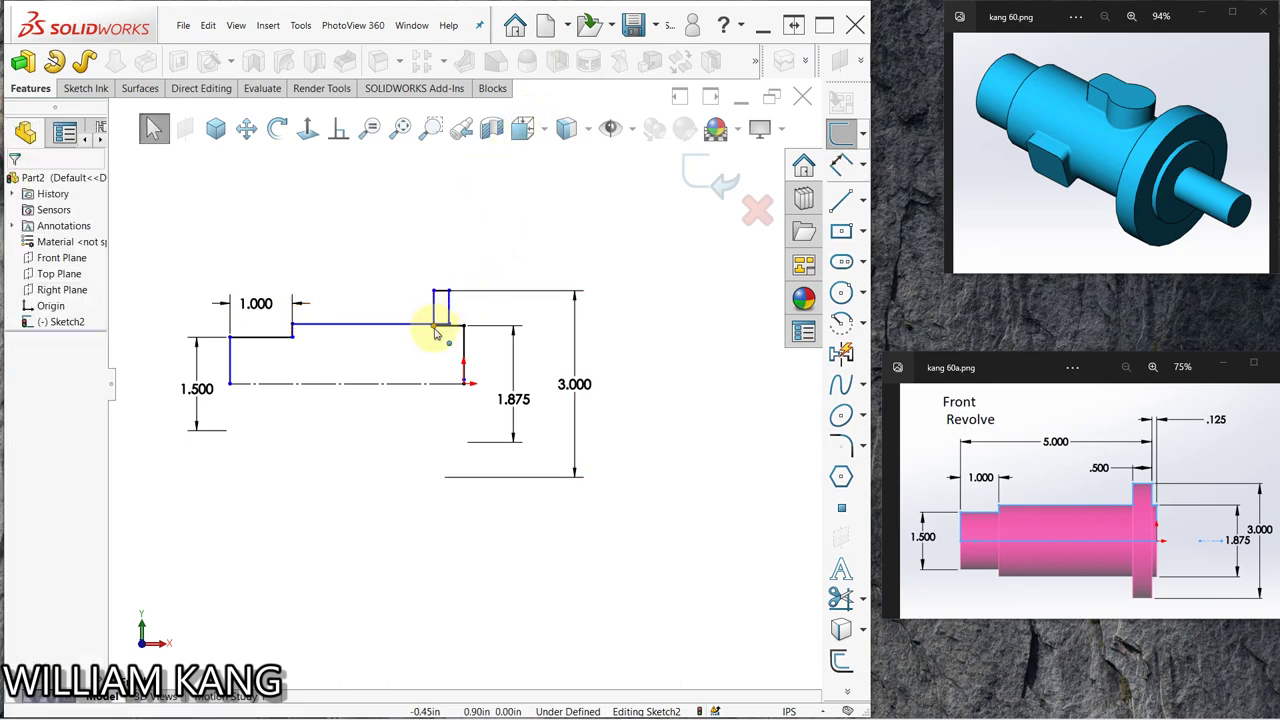
{"action": "left_click_drag", "start_coordinate": [447, 334], "coordinate": [463, 338]}
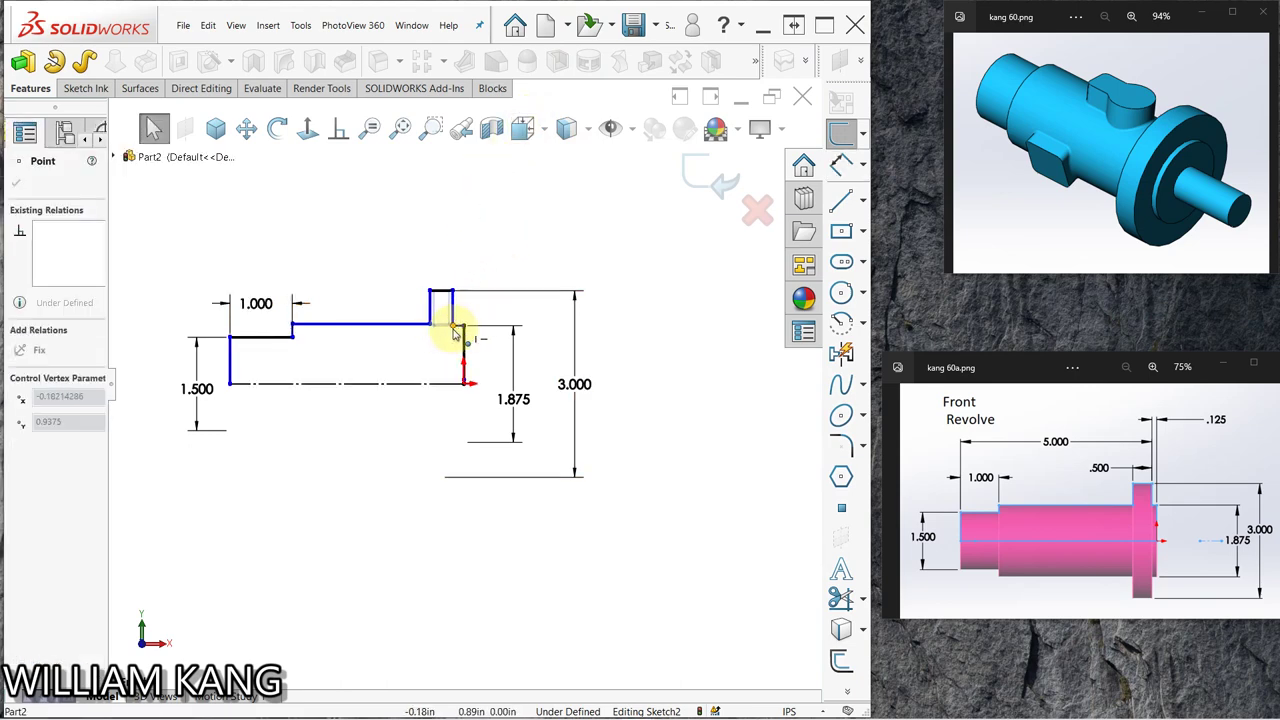
{"action": "left_click", "coordinate": [475, 225]}
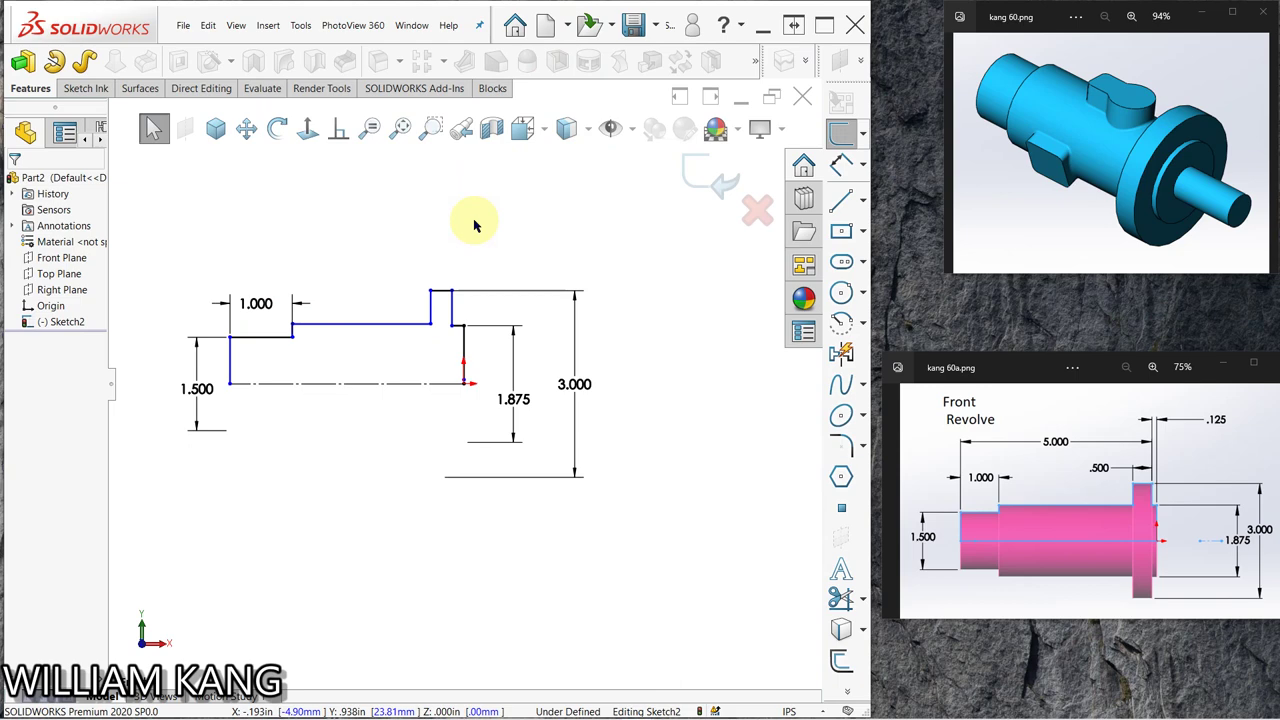
- Dimension the flange's top line to a .5 width
{"action": "left_click", "coordinate": [841, 165]}
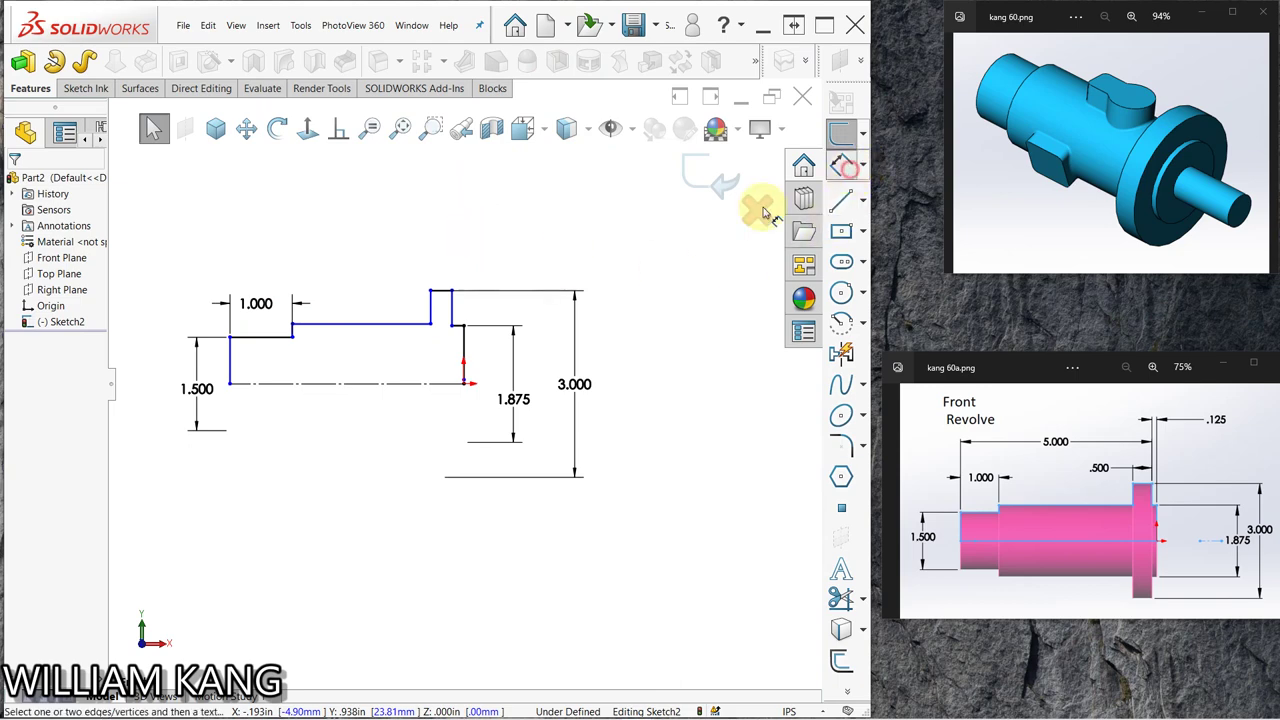
{"action": "left_click", "coordinate": [438, 291]}
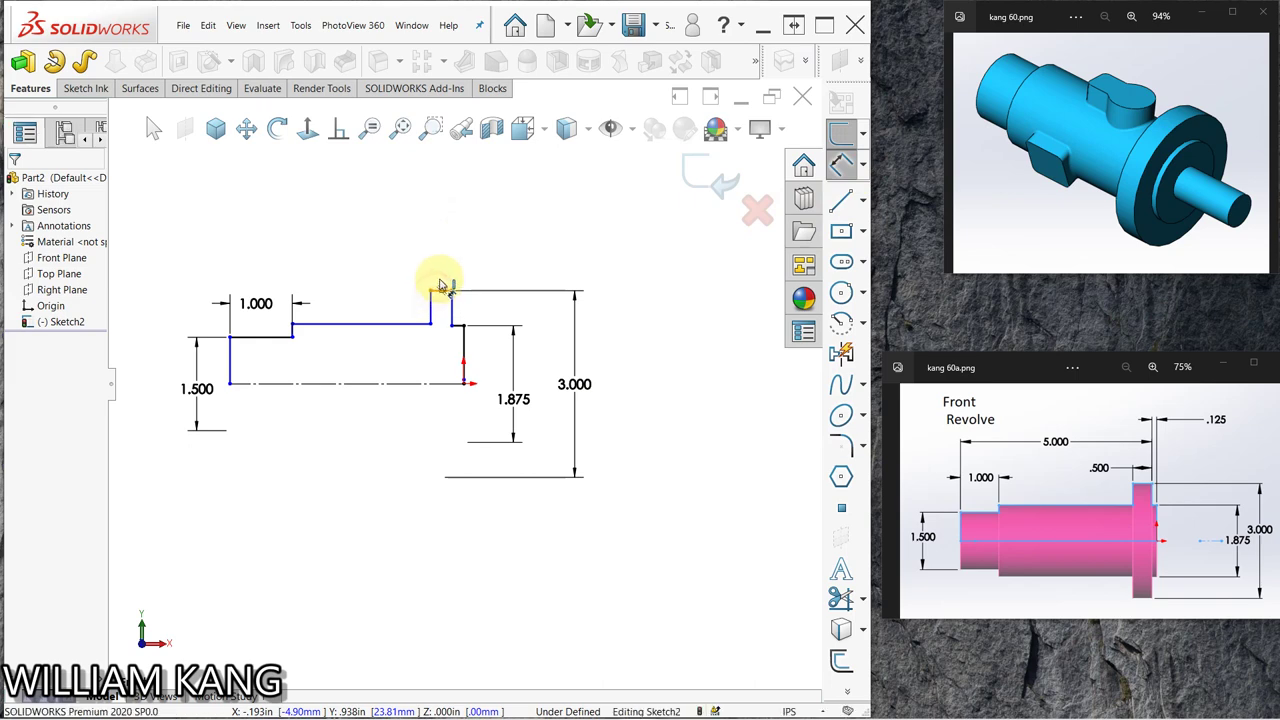
{"action": "left_click", "coordinate": [438, 274]}
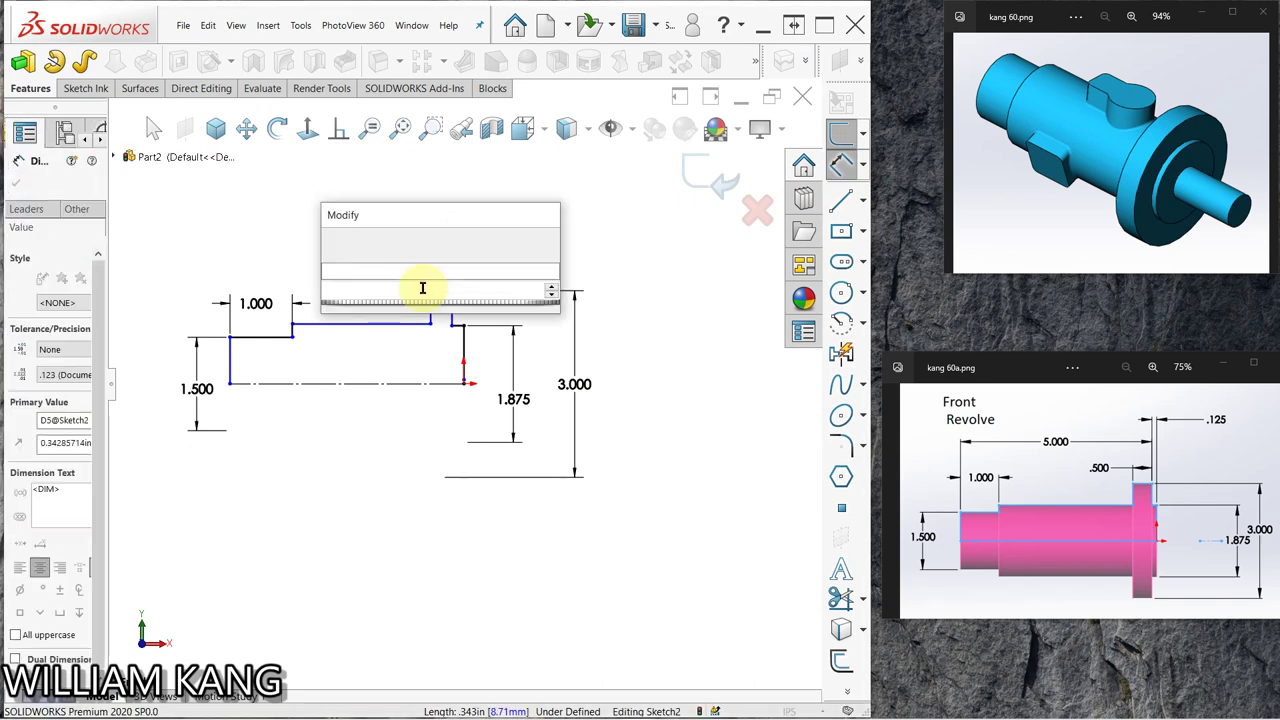
{"action": "type", "text": ".5"}
{"action": "key", "text": "Return"}
{"action": "key", "text": "Escape"}
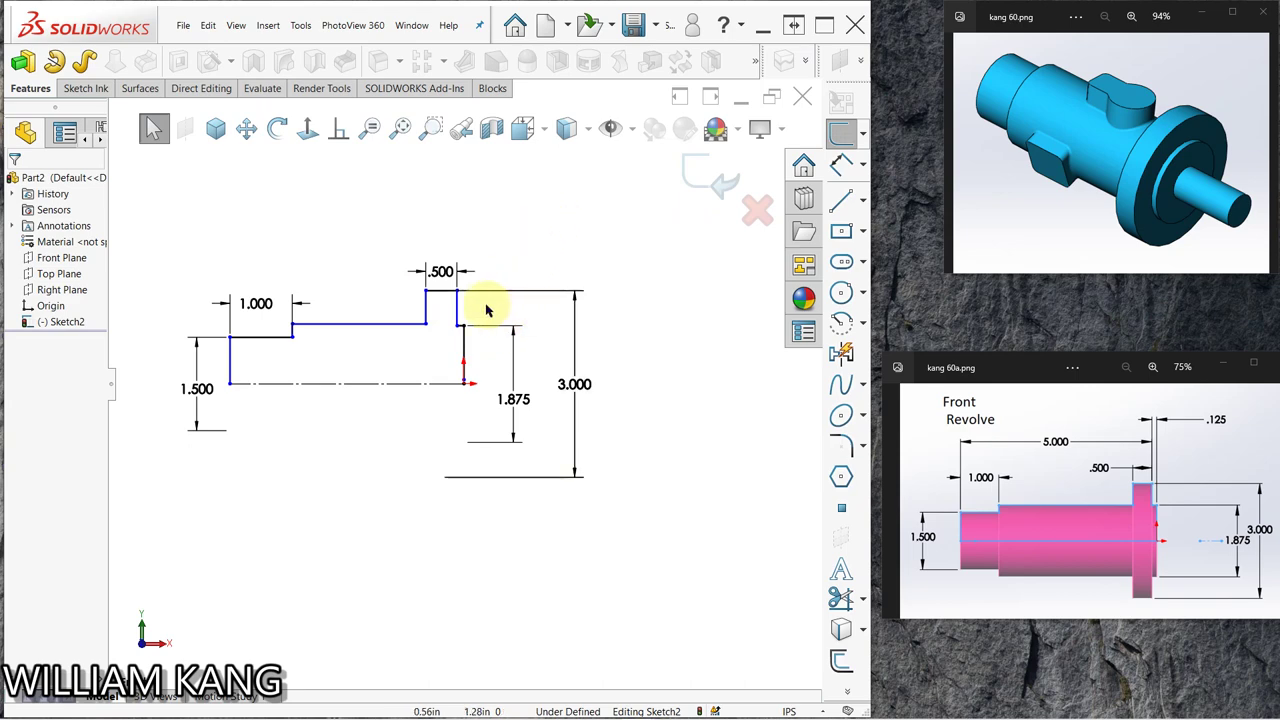
- Dimension the thin step beside the flange to .125
{"action": "left_click", "coordinate": [841, 164]}
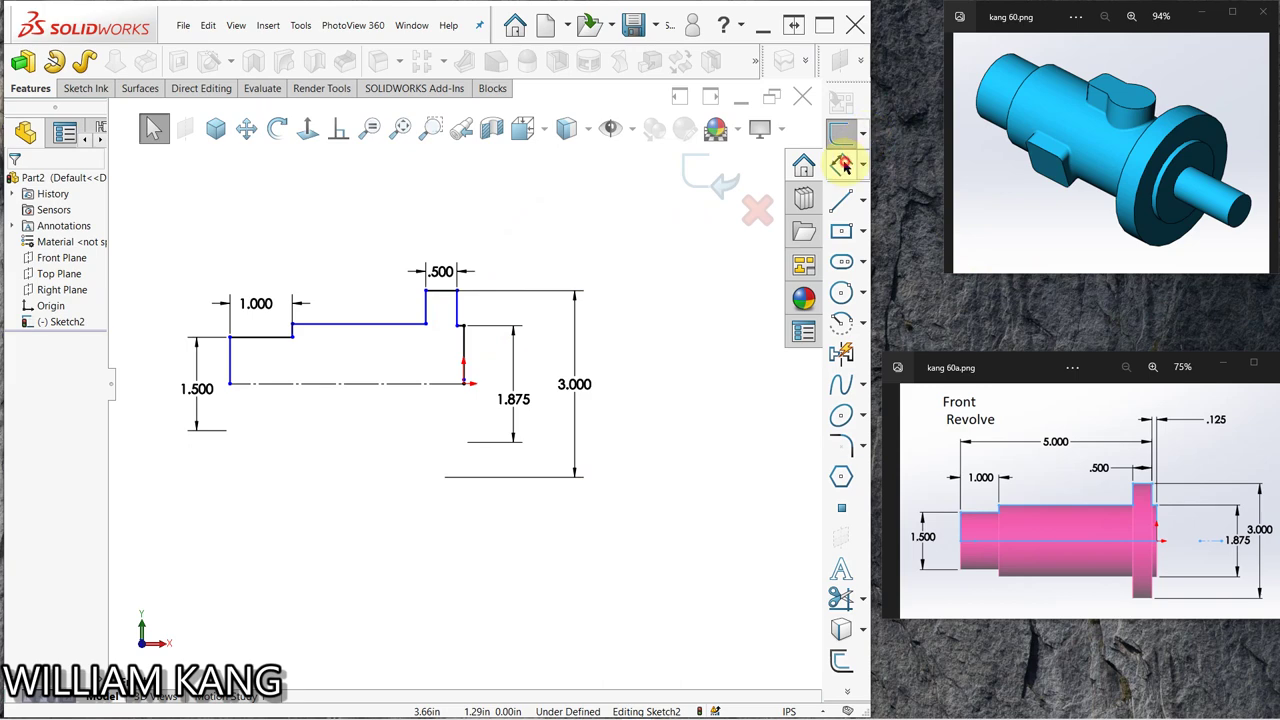
{"action": "left_click", "coordinate": [461, 308]}
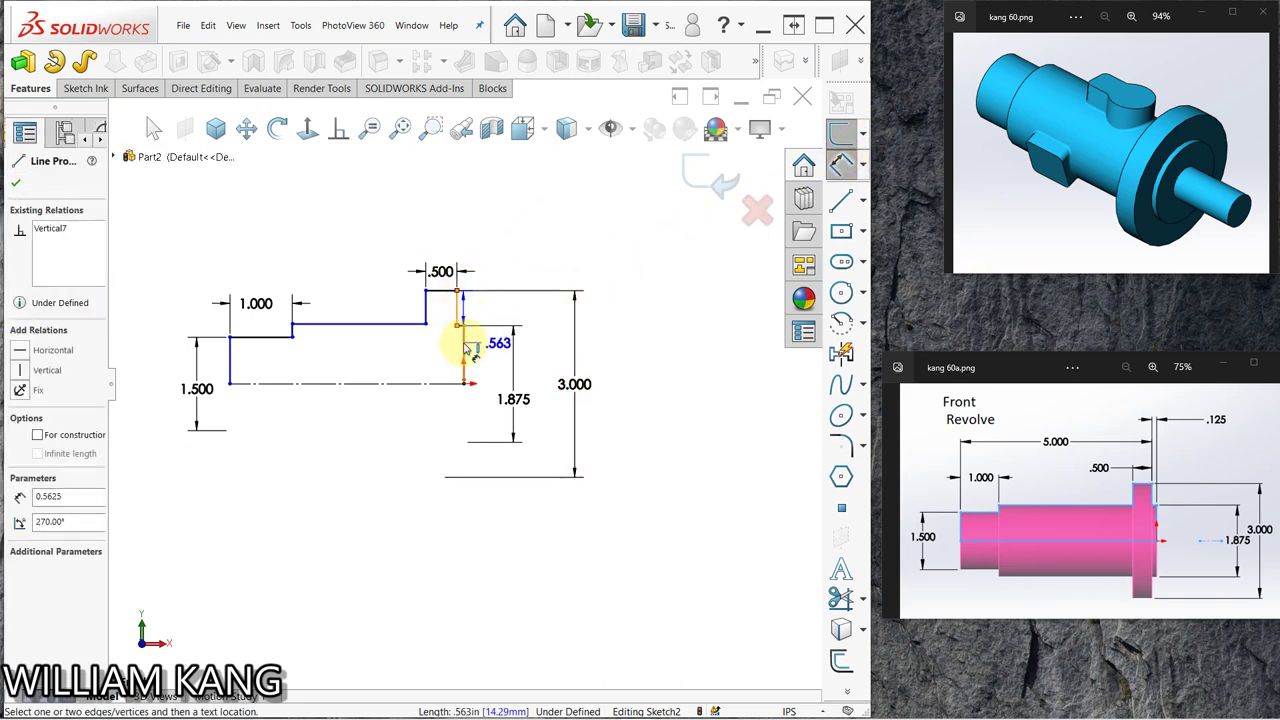
{"action": "left_click", "coordinate": [459, 305]}
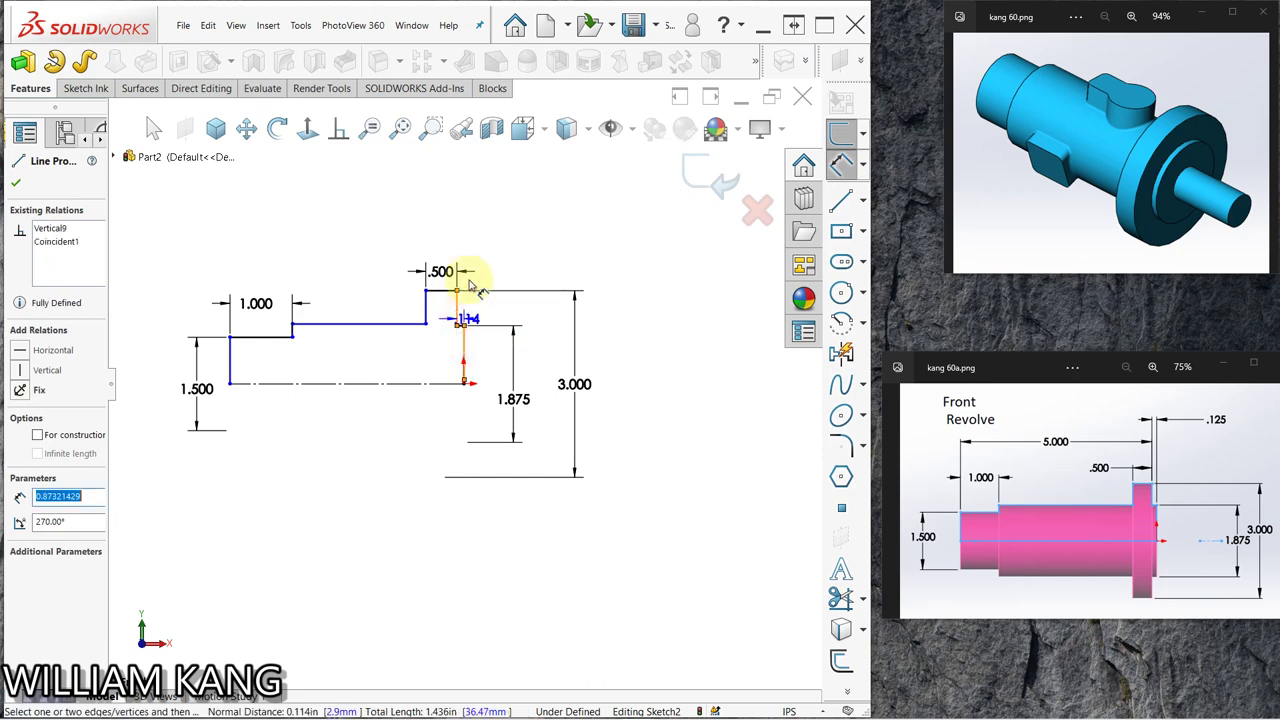
{"action": "left_click", "coordinate": [503, 226]}
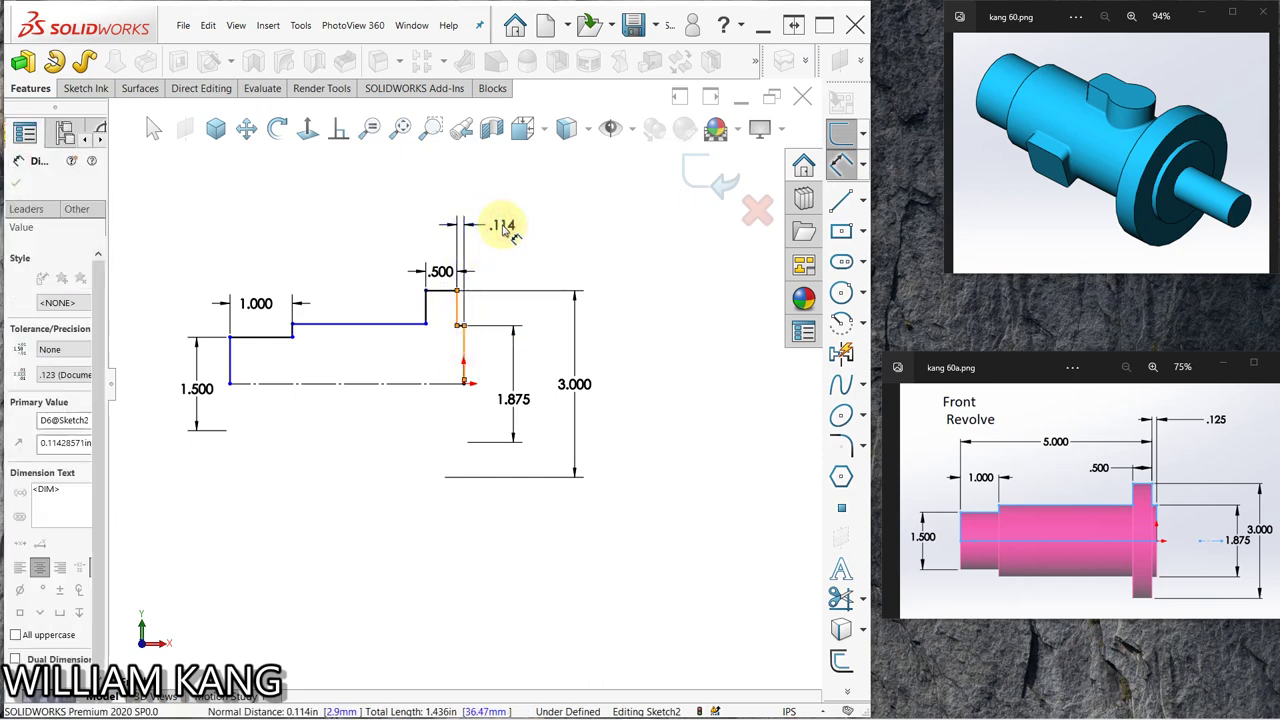
{"action": "key", "text": "BackSpace"}
{"action": "type", "text": ".125"}
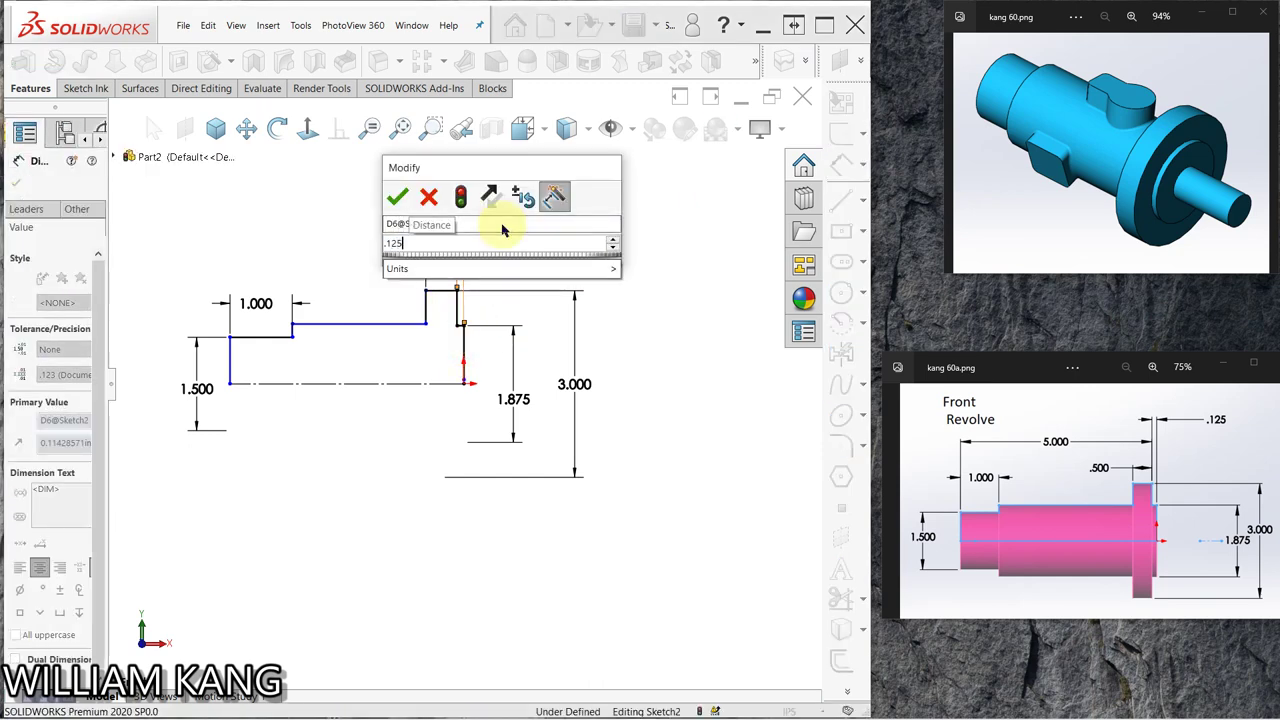
{"action": "key", "text": "Return"}
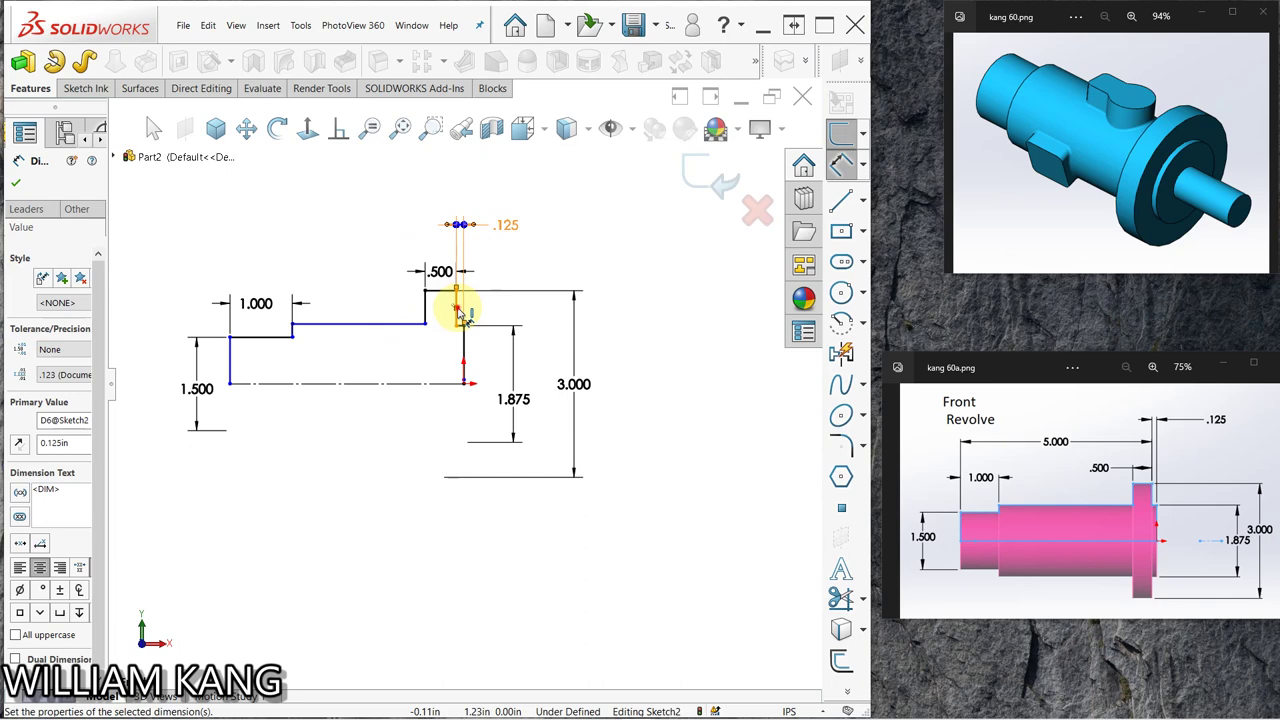
- Set the overall profile length between the left and right ends to 5
{"action": "left_click", "coordinate": [458, 312]}
{"action": "left_click", "coordinate": [232, 358]}
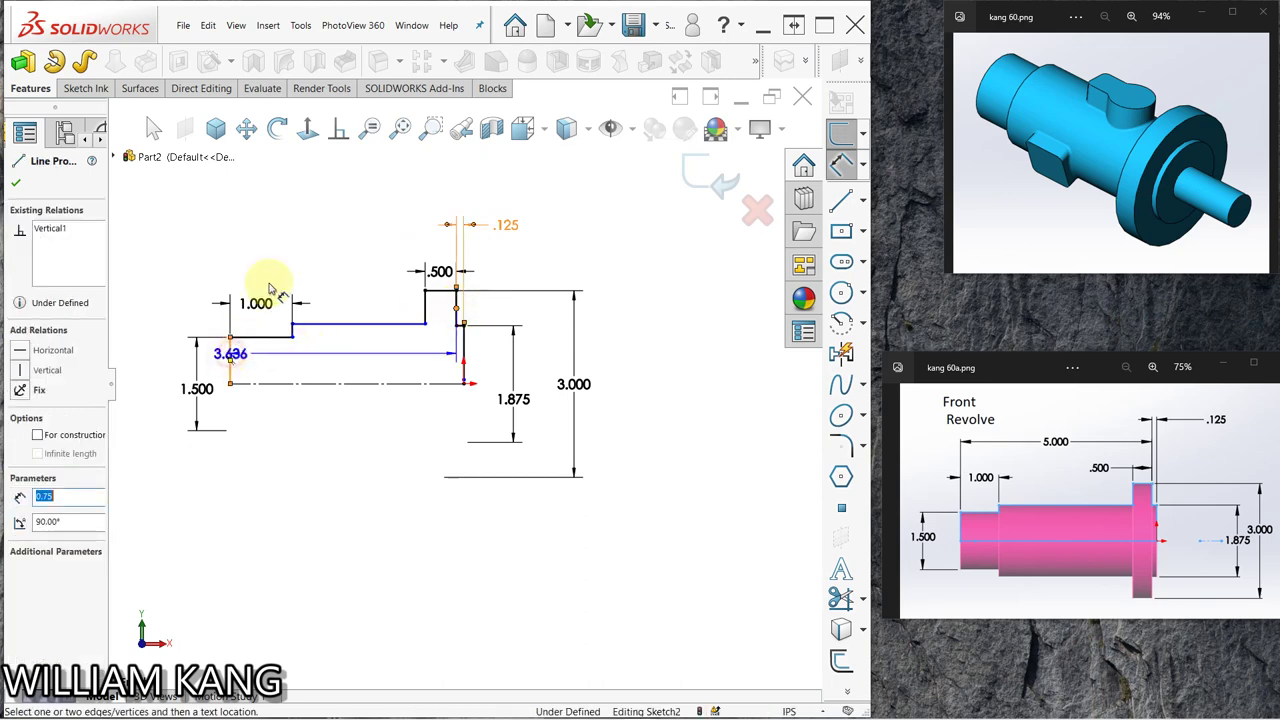
{"action": "left_click", "coordinate": [331, 205]}
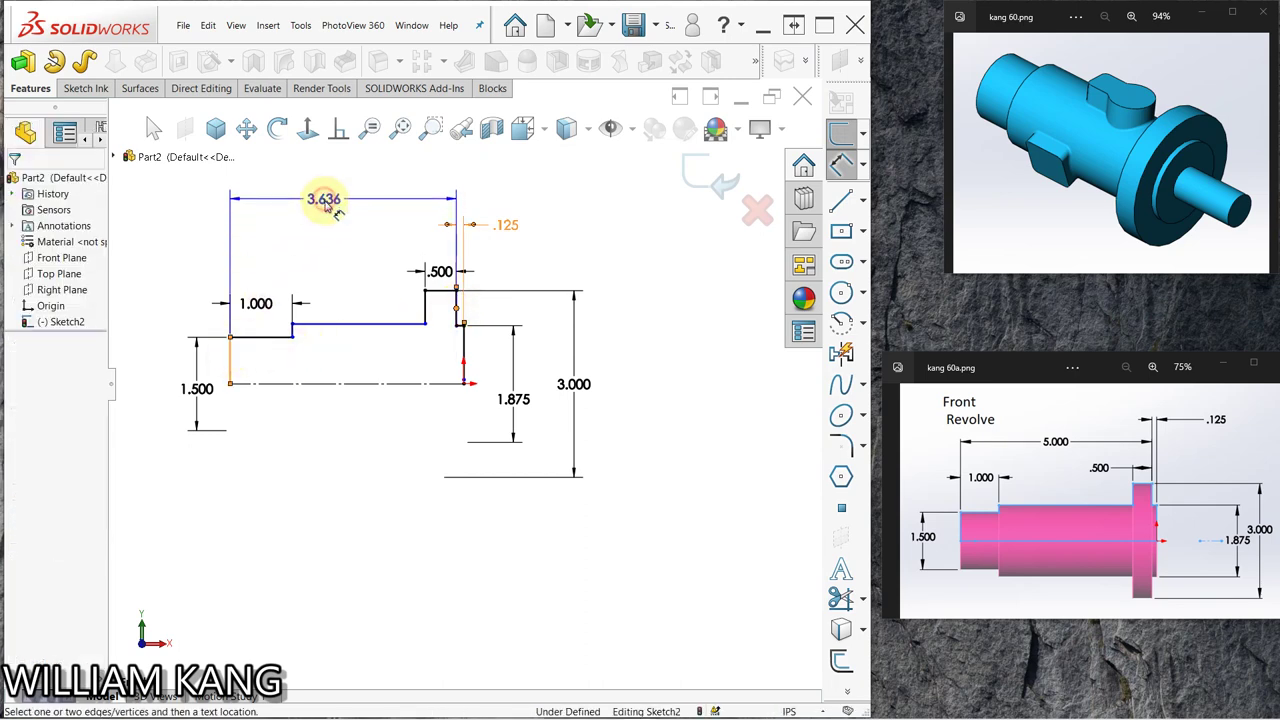
{"action": "type", "text": "5"}
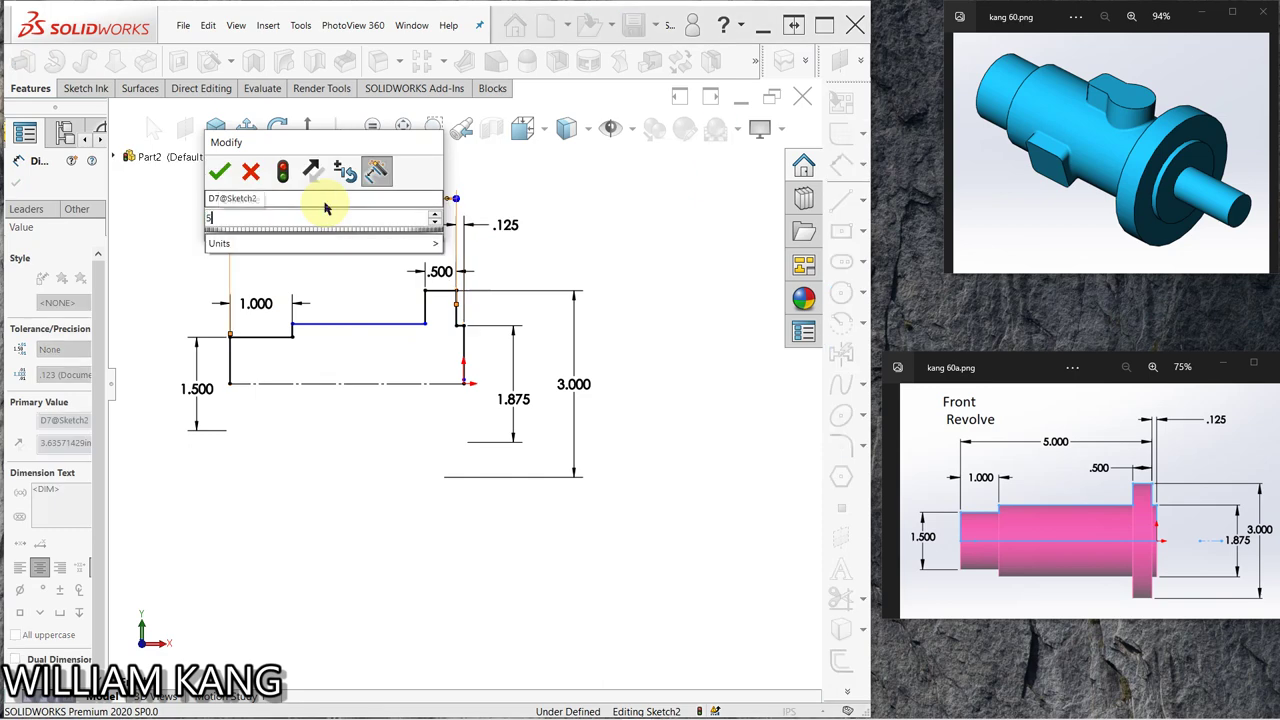
{"action": "key", "text": "Return"}
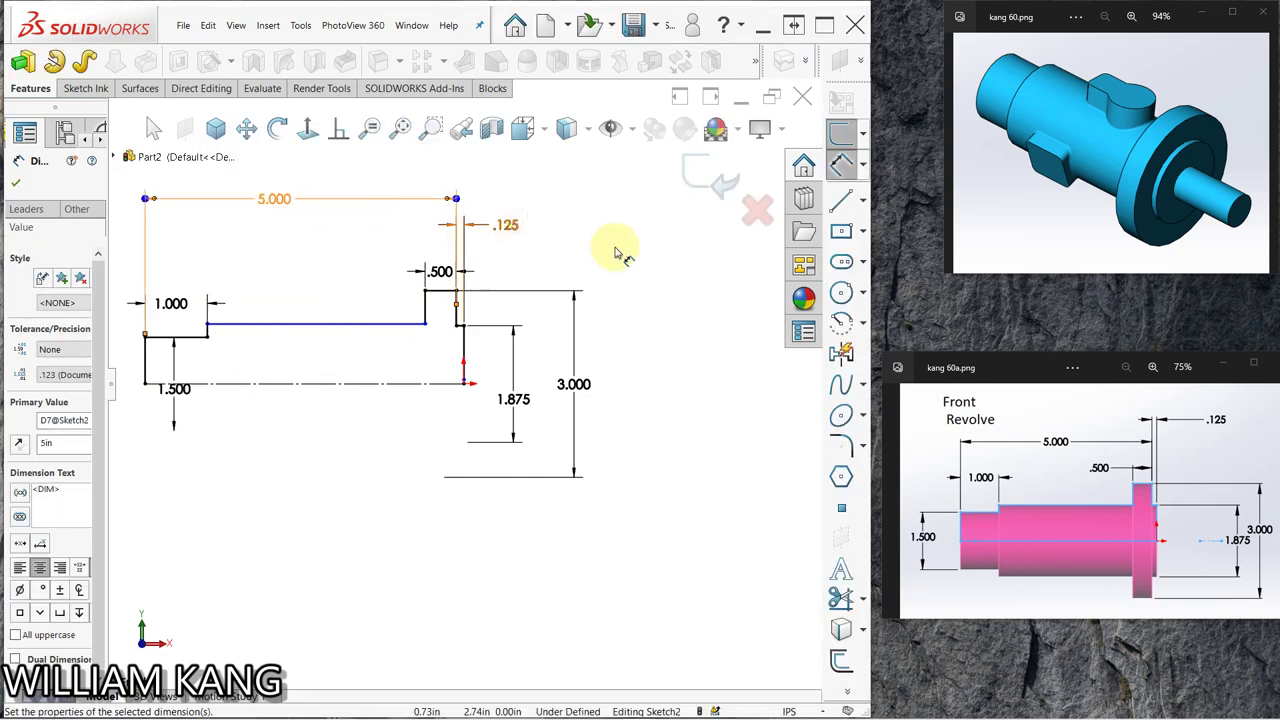
{"action": "key", "text": "Escape"}
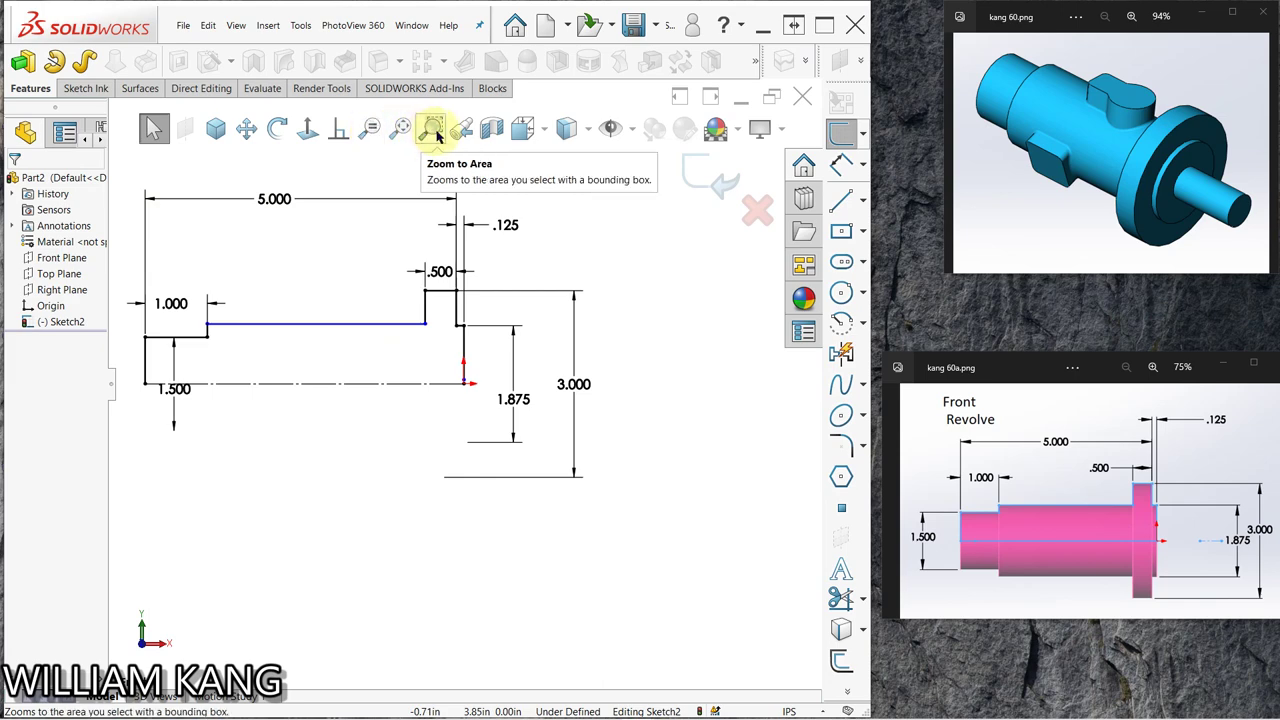
- Make the short step line collinear with the long horizontal shaft edge
{"action": "left_click", "coordinate": [436, 135]}
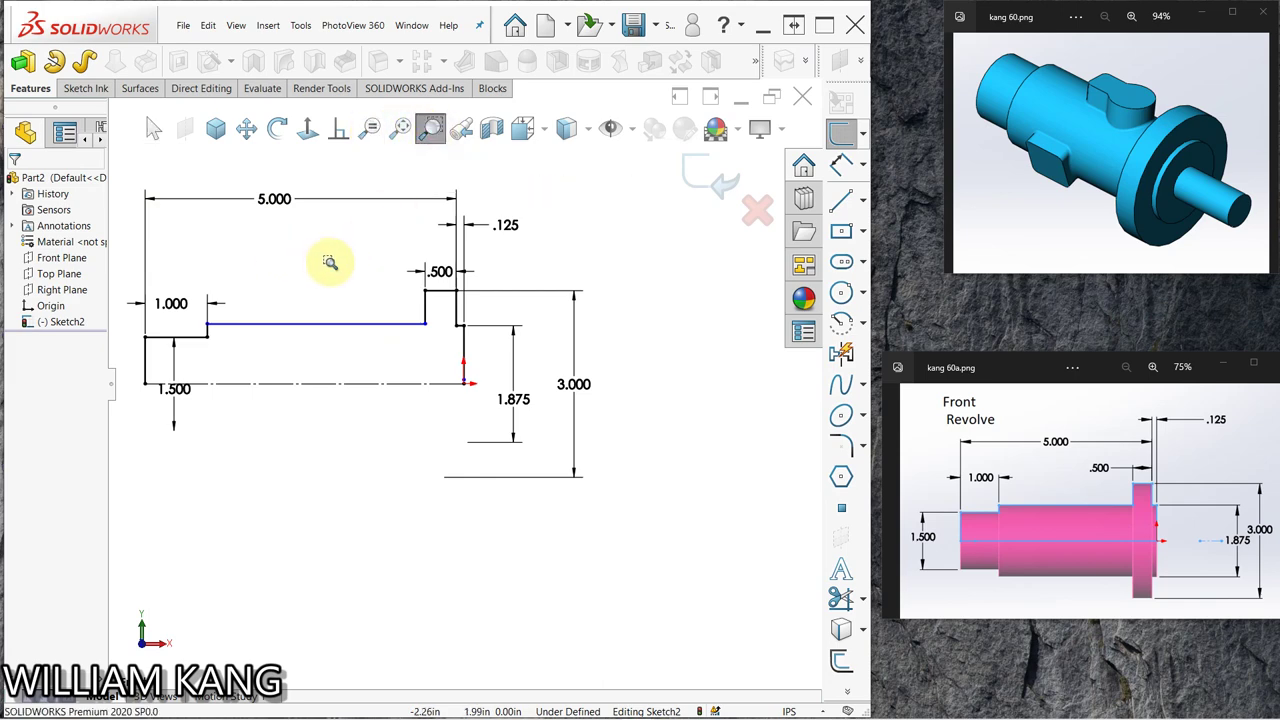
{"action": "left_click_drag", "start_coordinate": [330, 263], "coordinate": [494, 376]}
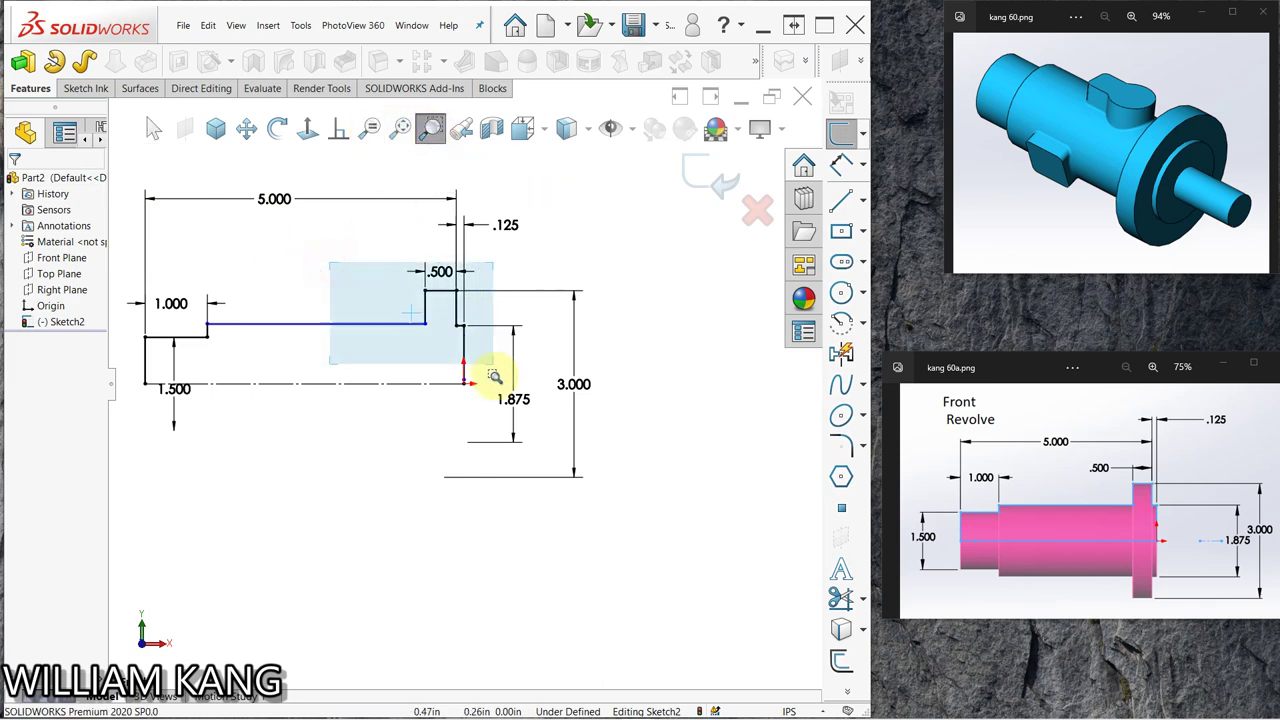
{"action": "right_click", "coordinate": [336, 207]}
{"action": "left_click", "coordinate": [348, 215]}
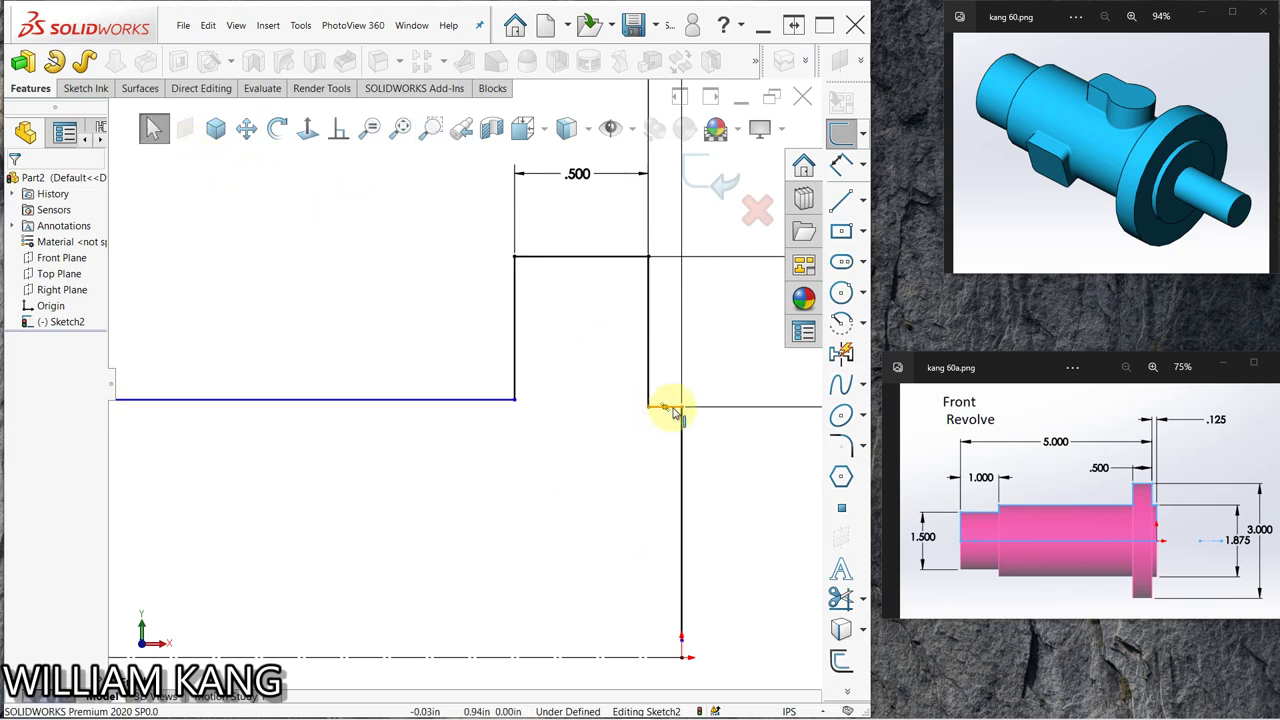
{"action": "left_click", "coordinate": [474, 404]}
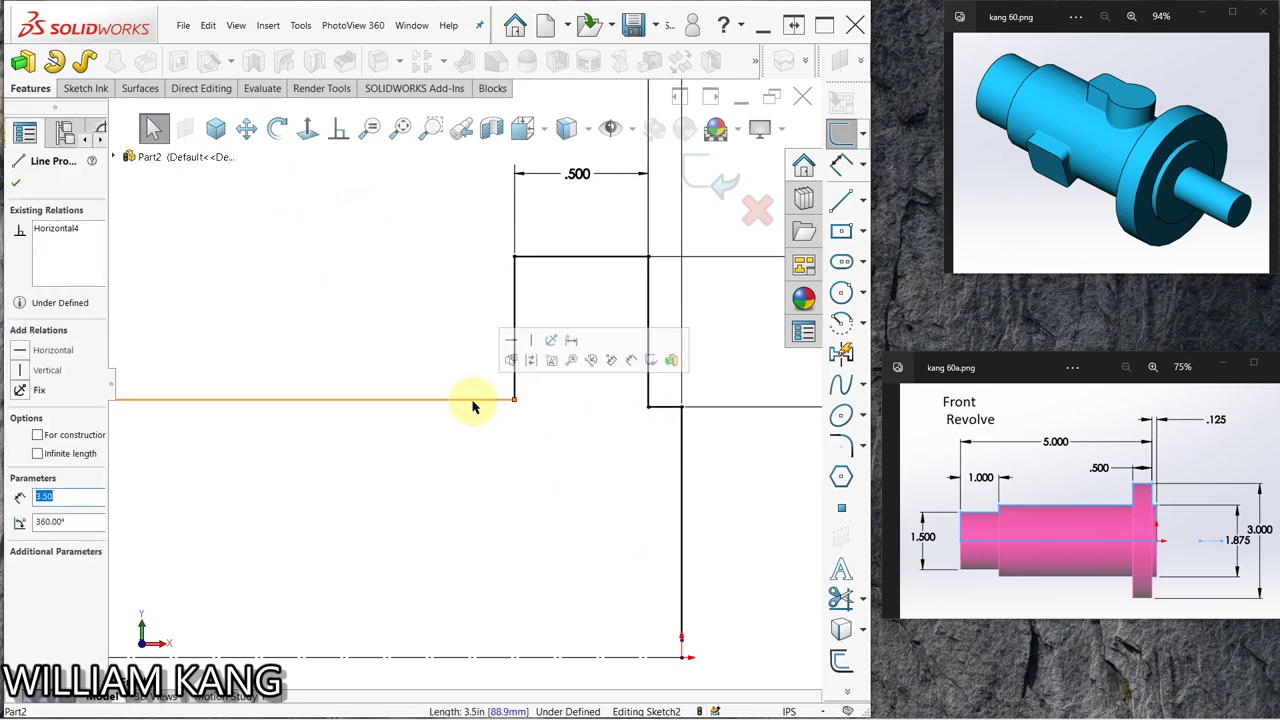
{"action": "left_click", "coordinate": [672, 407], "text": "ctrl"}
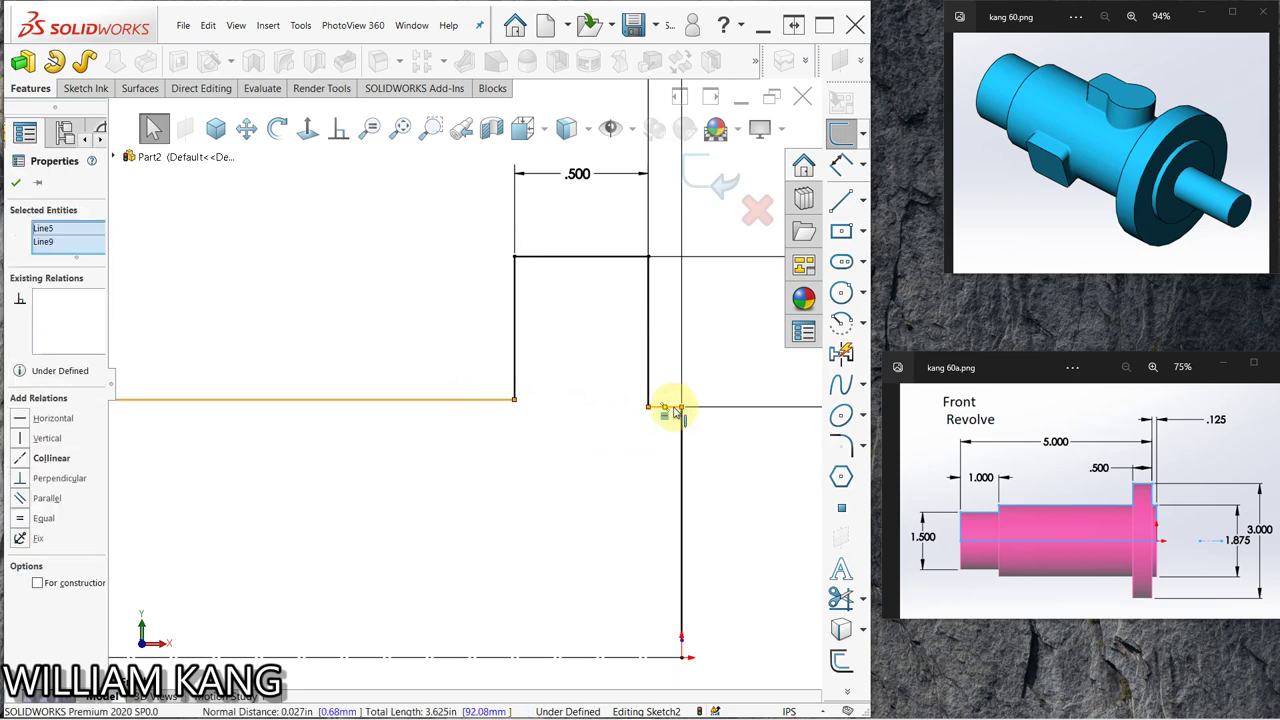
{"action": "left_click", "coordinate": [21, 459]}
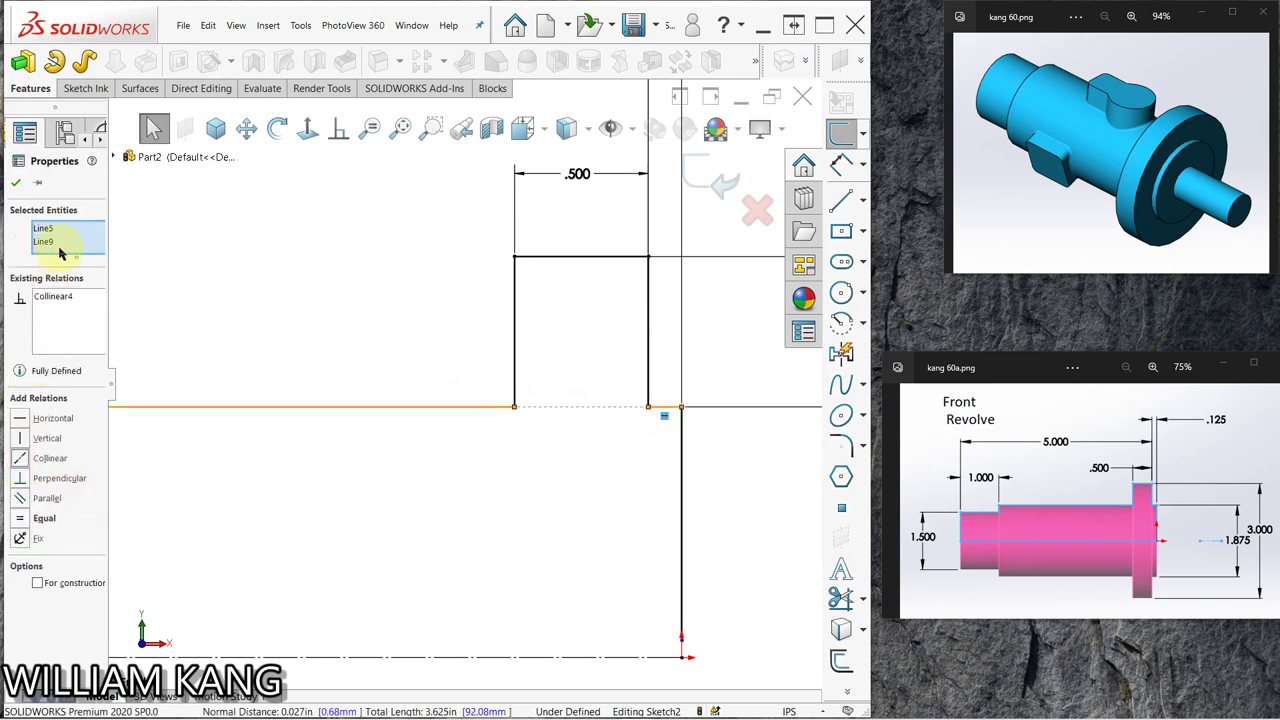
{"action": "left_click", "coordinate": [16, 184]}
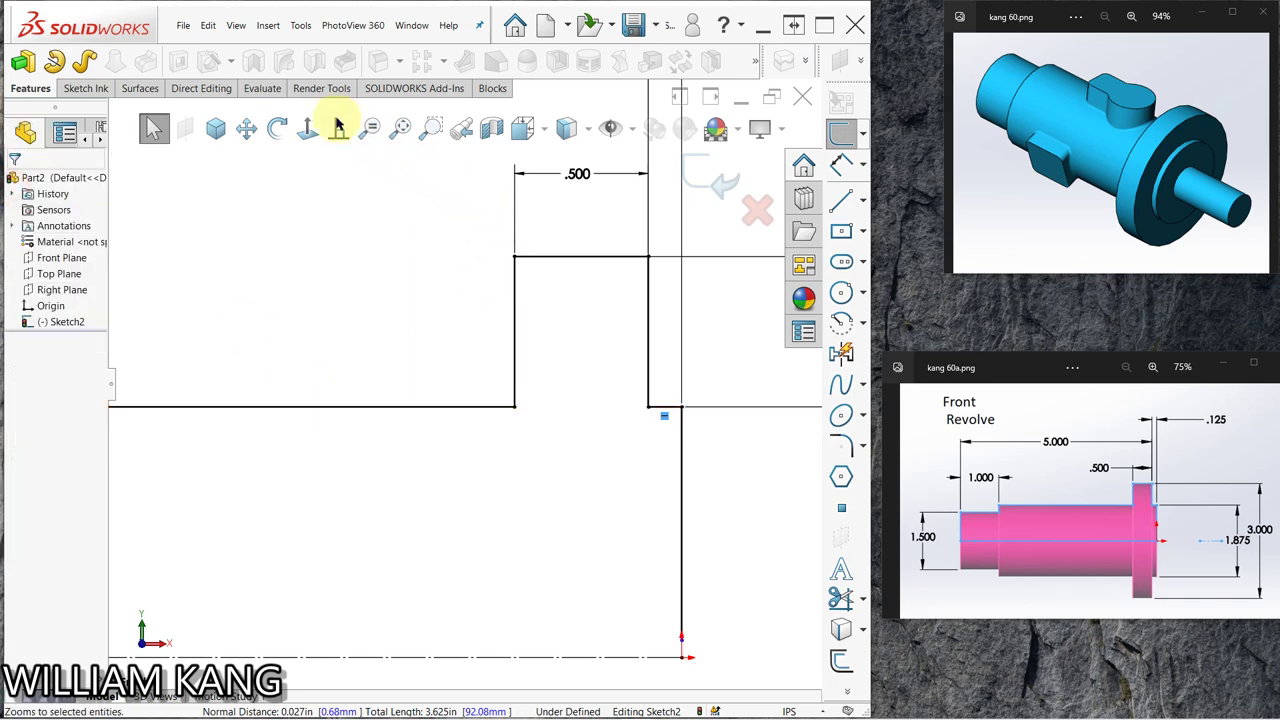
{"action": "left_click", "coordinate": [402, 127]}
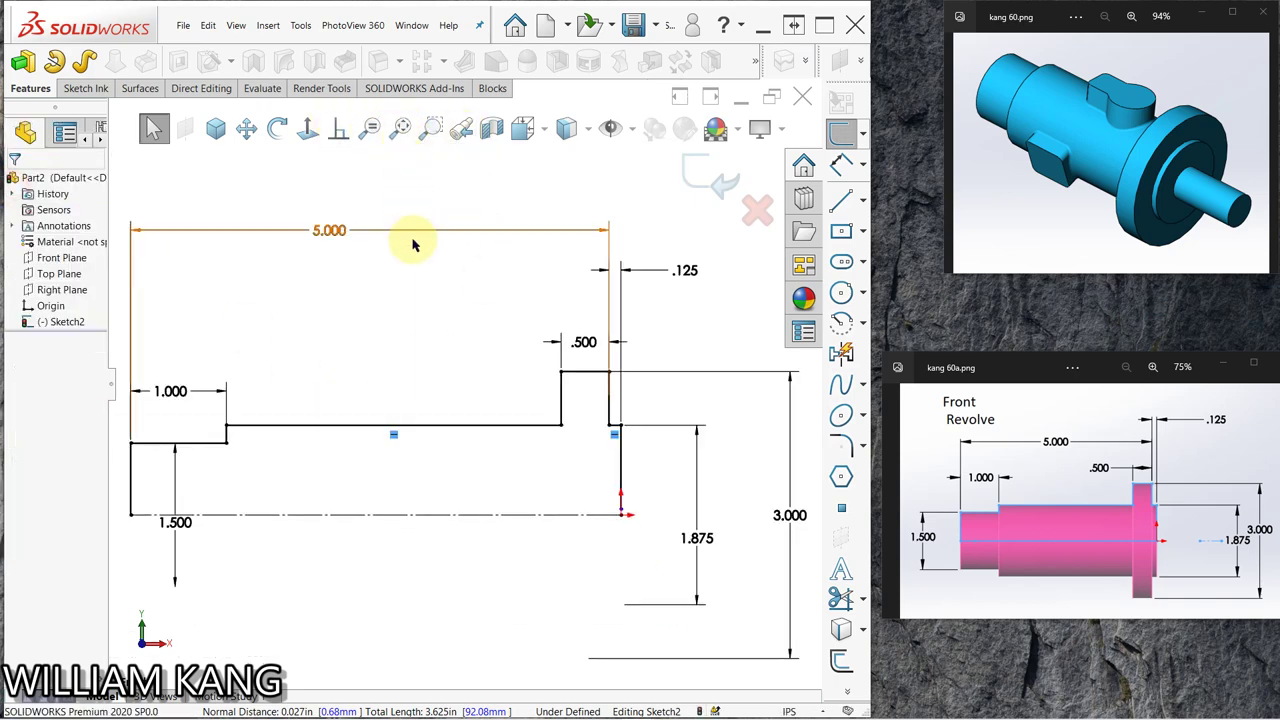
{"action": "left_click", "coordinate": [403, 178]}
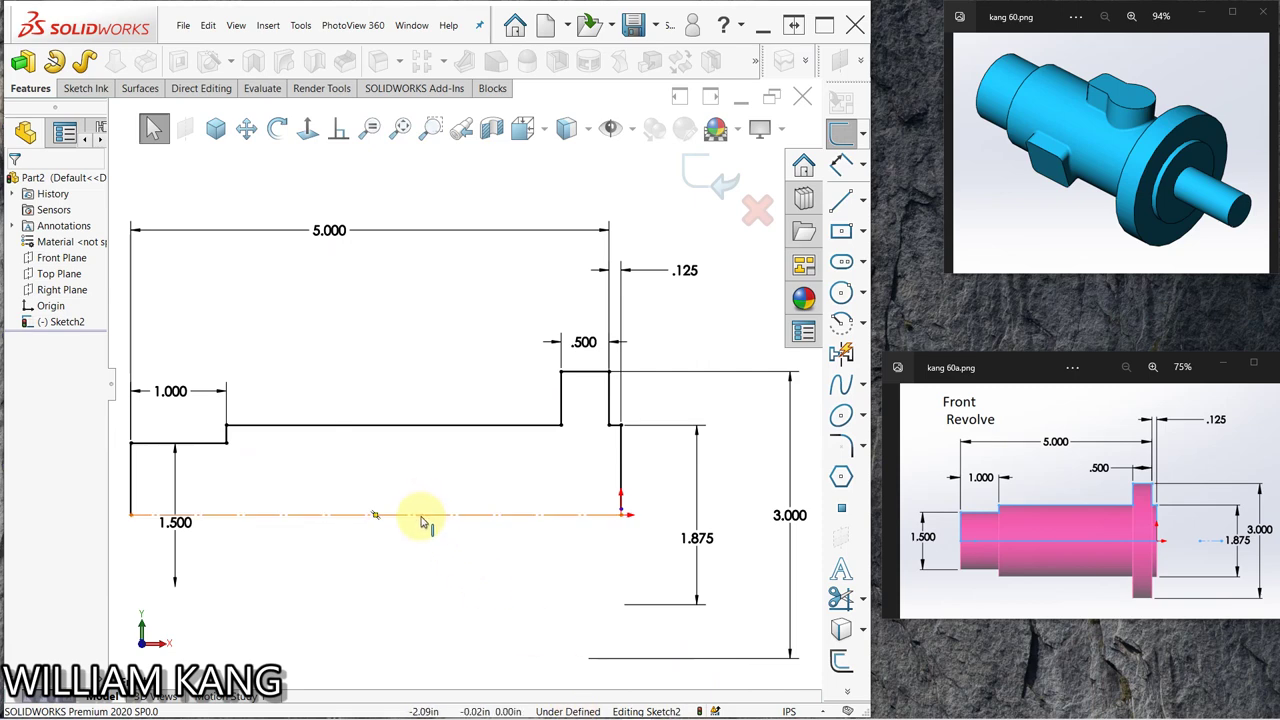
- Turn the bottom centerline back into a regular sketch line
{"action": "left_click", "coordinate": [421, 519]}
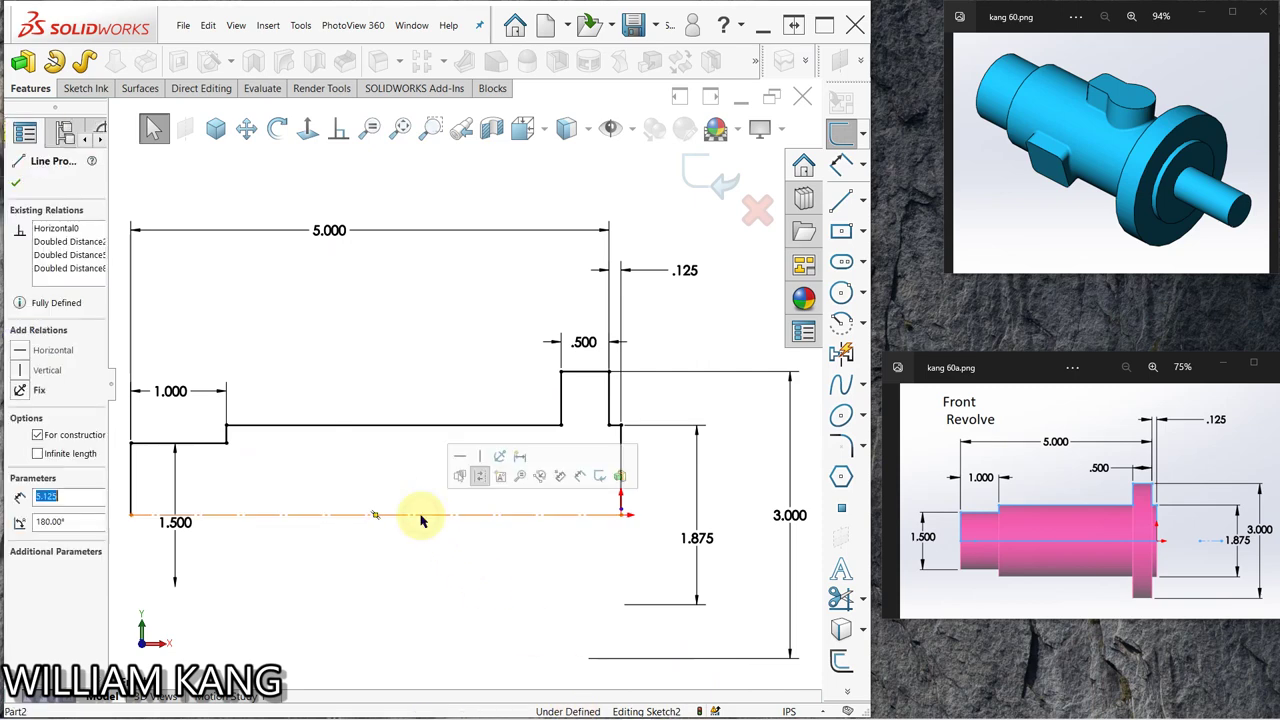
{"action": "left_click", "coordinate": [488, 472]}
{"action": "left_click", "coordinate": [486, 479]}
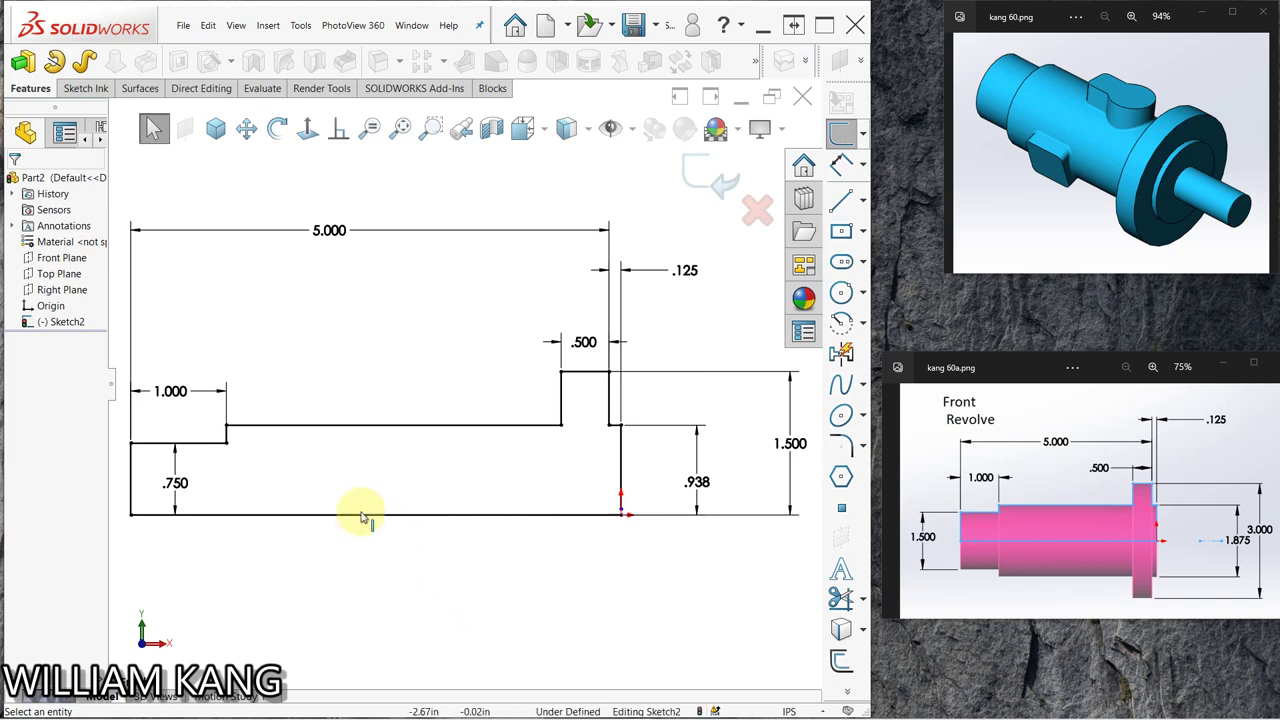
- Orbit and zoom in on the origin corner to find the gap in the profile
{"action": "key", "text": "f"}
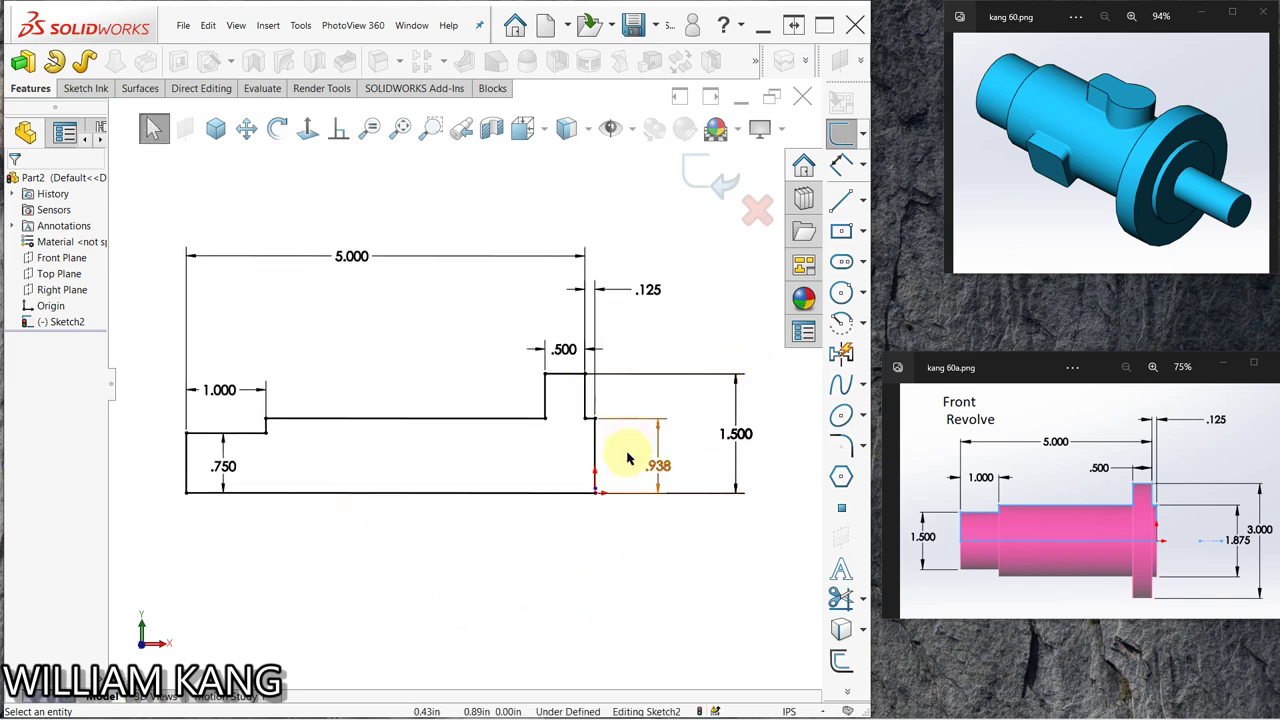
{"action": "mouse_move", "coordinate": [610, 517]}
{"action": "middle_mouse_down"}
{"action": "mouse_move", "coordinate": [557, 543]}
{"action": "mouse_move", "coordinate": [503, 509]}
{"action": "mouse_move", "coordinate": [609, 486]}
{"action": "mouse_move", "coordinate": [578, 480]}
{"action": "middle_mouse_up"}
{"action": "left_click", "coordinate": [572, 480]}
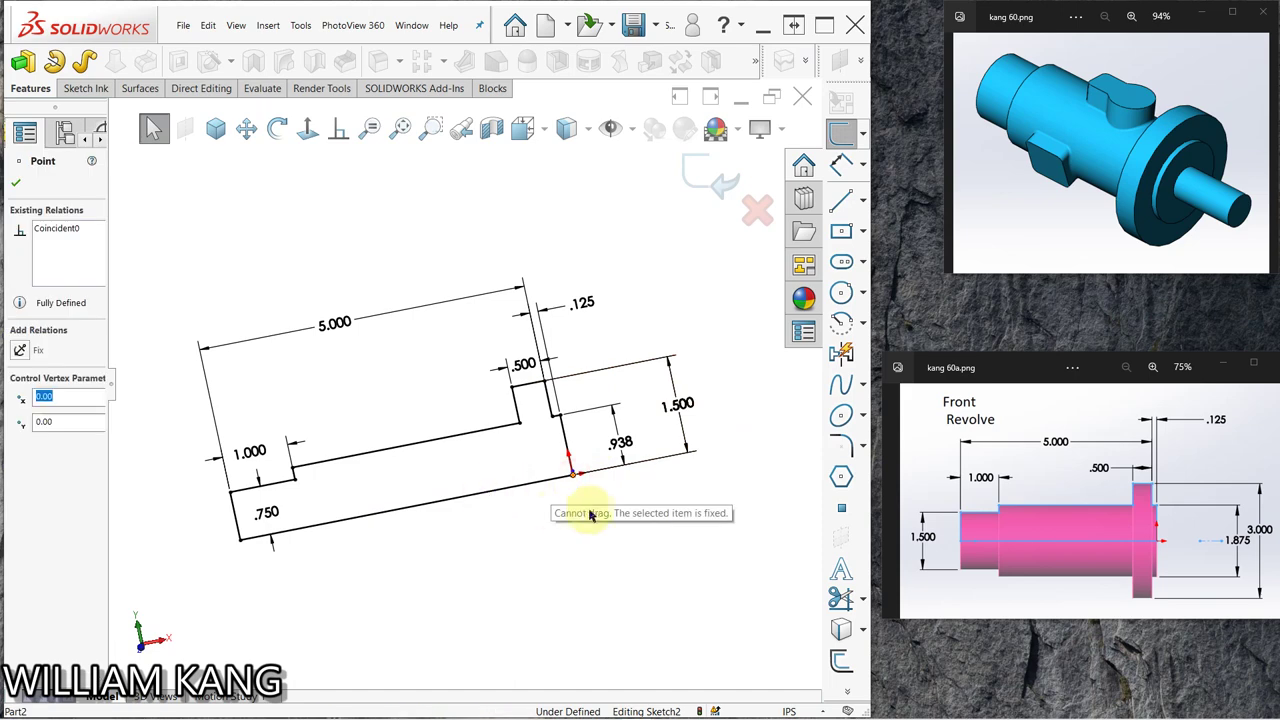
{"action": "mouse_move", "coordinate": [605, 473]}
{"action": "middle_mouse_down"}
{"action": "mouse_move", "coordinate": [780, 546]}
{"action": "mouse_move", "coordinate": [800, 594]}
{"action": "mouse_move", "coordinate": [714, 583]}
{"action": "mouse_move", "coordinate": [543, 502]}
{"action": "mouse_move", "coordinate": [531, 434]}
{"action": "mouse_move", "coordinate": [571, 526]}
{"action": "mouse_move", "coordinate": [646, 491]}
{"action": "mouse_move", "coordinate": [615, 540]}
{"action": "middle_mouse_up"}
{"action": "left_click", "coordinate": [583, 545]}
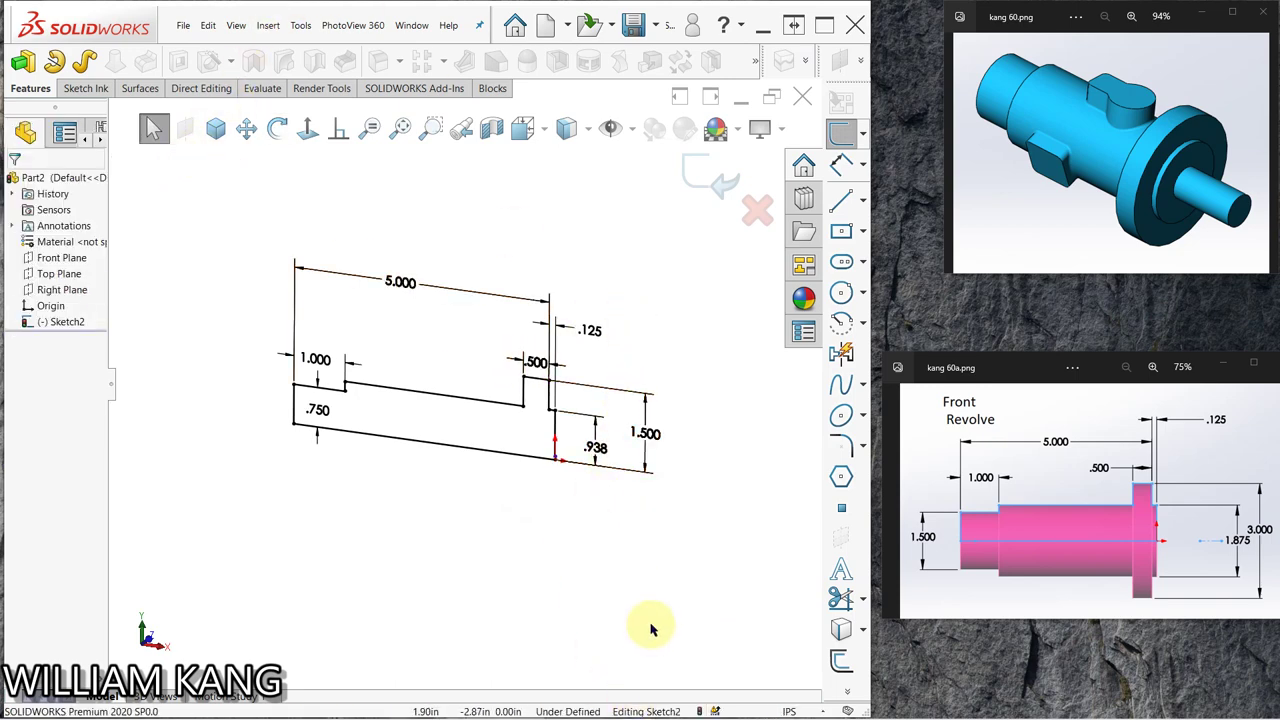
{"action": "mouse_move", "coordinate": [650, 628]}
{"action": "middle_mouse_down"}
{"action": "mouse_move", "coordinate": [700, 534]}
{"action": "mouse_move", "coordinate": [586, 471]}
{"action": "mouse_move", "coordinate": [557, 498]}
{"action": "middle_mouse_up"}
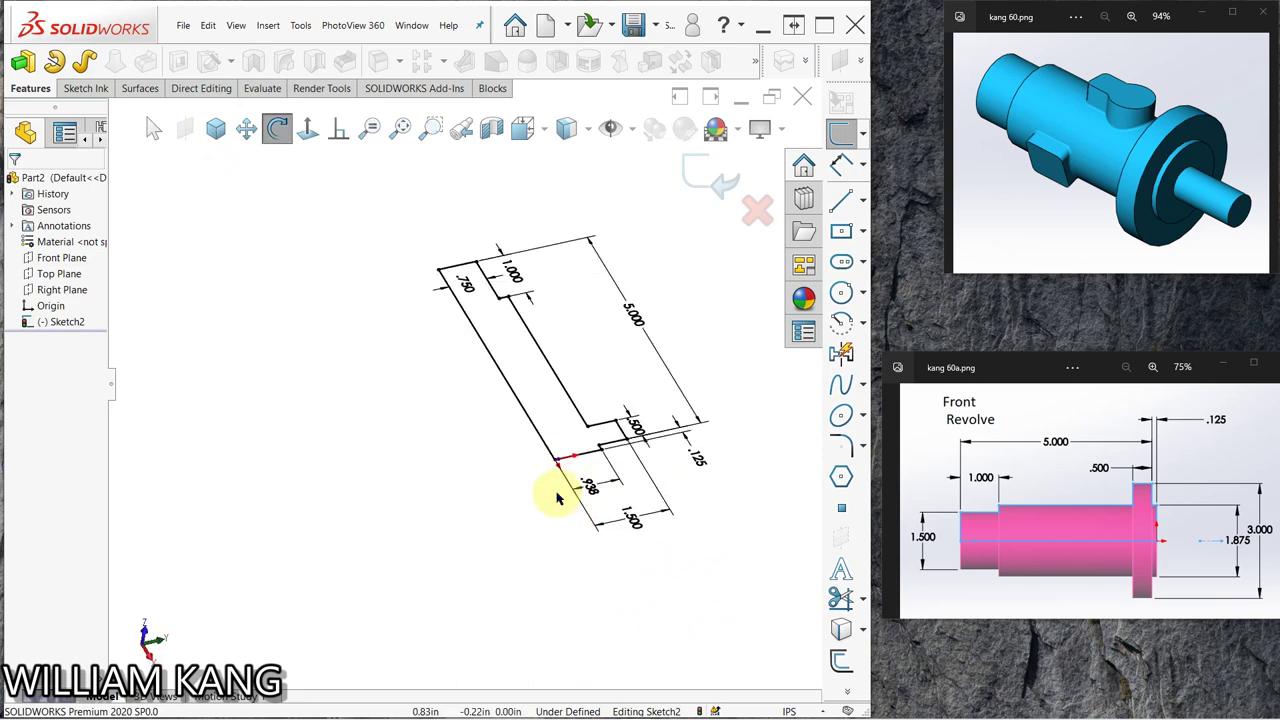
{"action": "scroll", "coordinate": [565, 485], "scroll_direction": "down", "scroll_amount": 2}
{"action": "scroll", "coordinate": [500, 330], "scroll_direction": "down", "scroll_amount": 2}
{"action": "scroll", "coordinate": [440, 270], "scroll_direction": "down", "scroll_amount": 2}
{"action": "scroll", "coordinate": [424, 437], "scroll_direction": "down", "scroll_amount": 2}
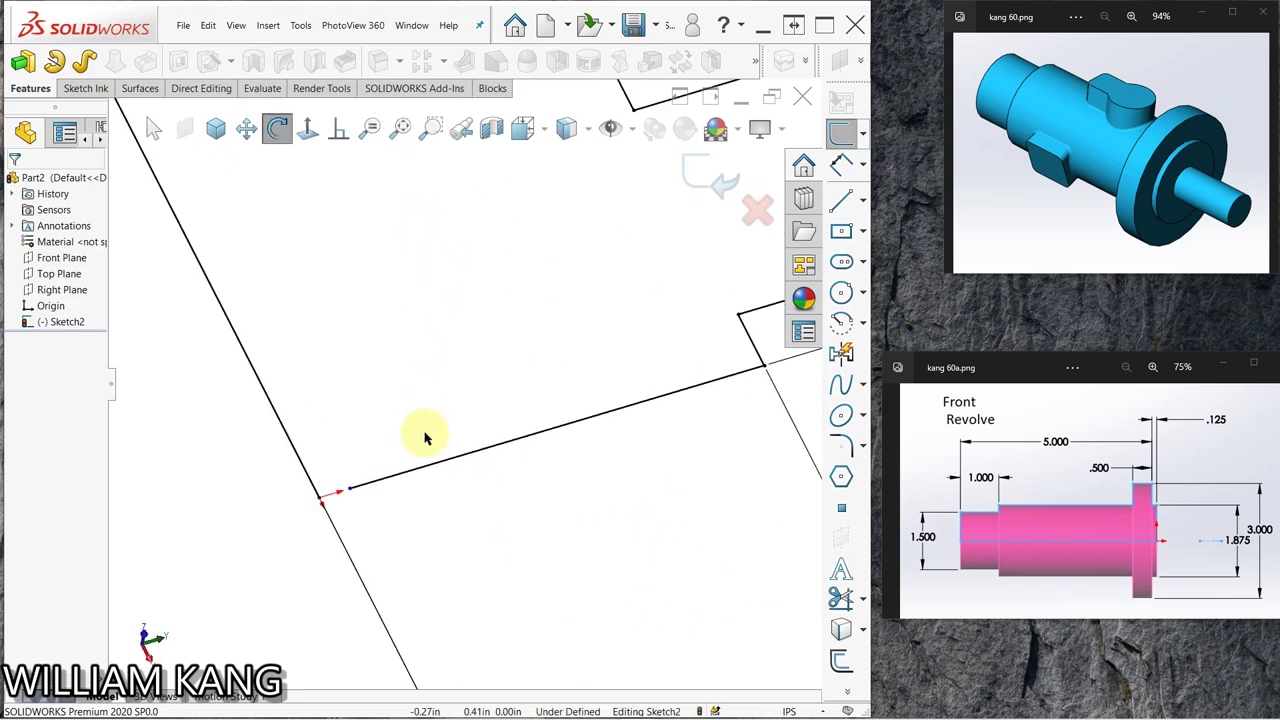
{"action": "key", "text": "Escape"}
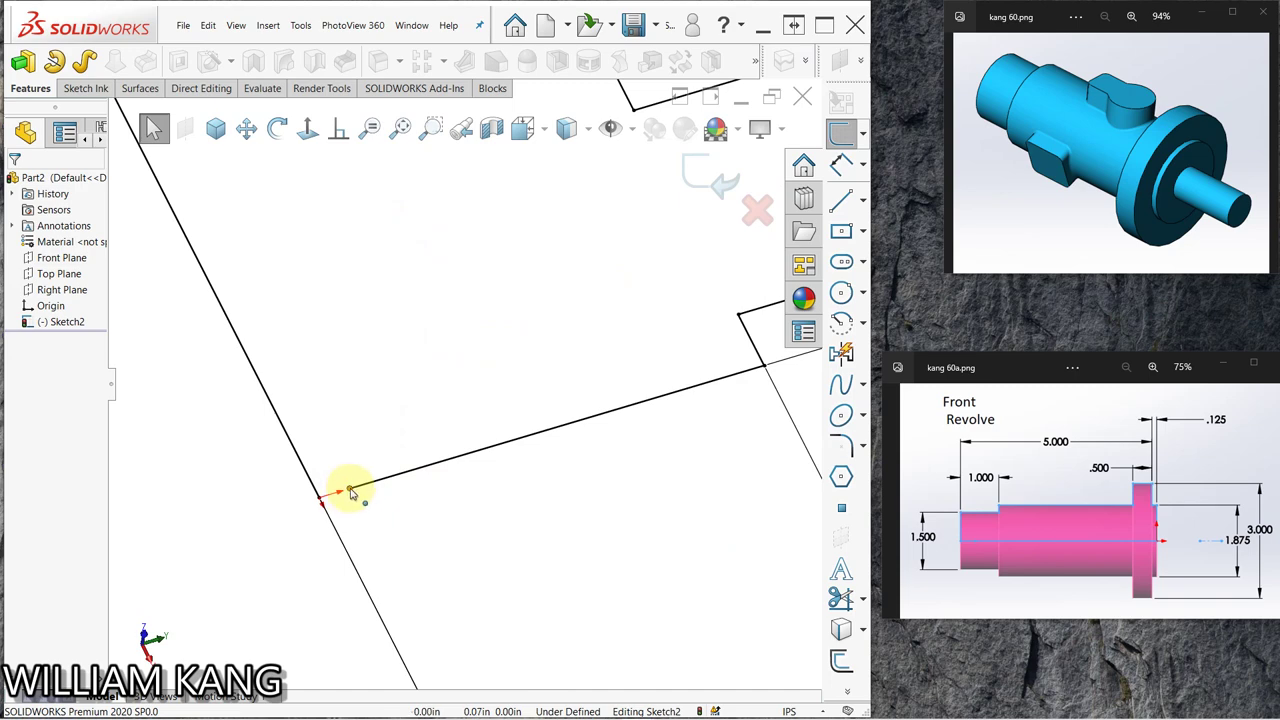
- Merge the loose endpoint with the origin, fully defining Sketch2
{"action": "left_click", "coordinate": [350, 492]}
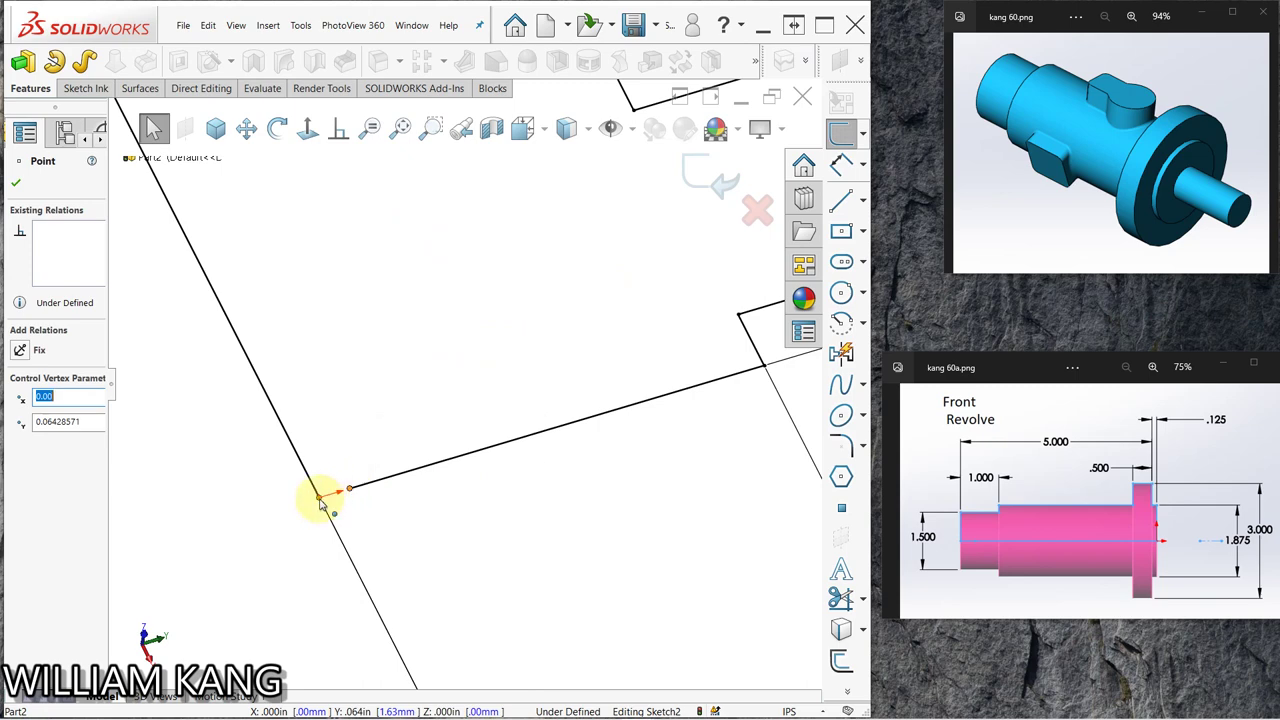
{"action": "left_click", "coordinate": [319, 499], "text": "ctrl"}
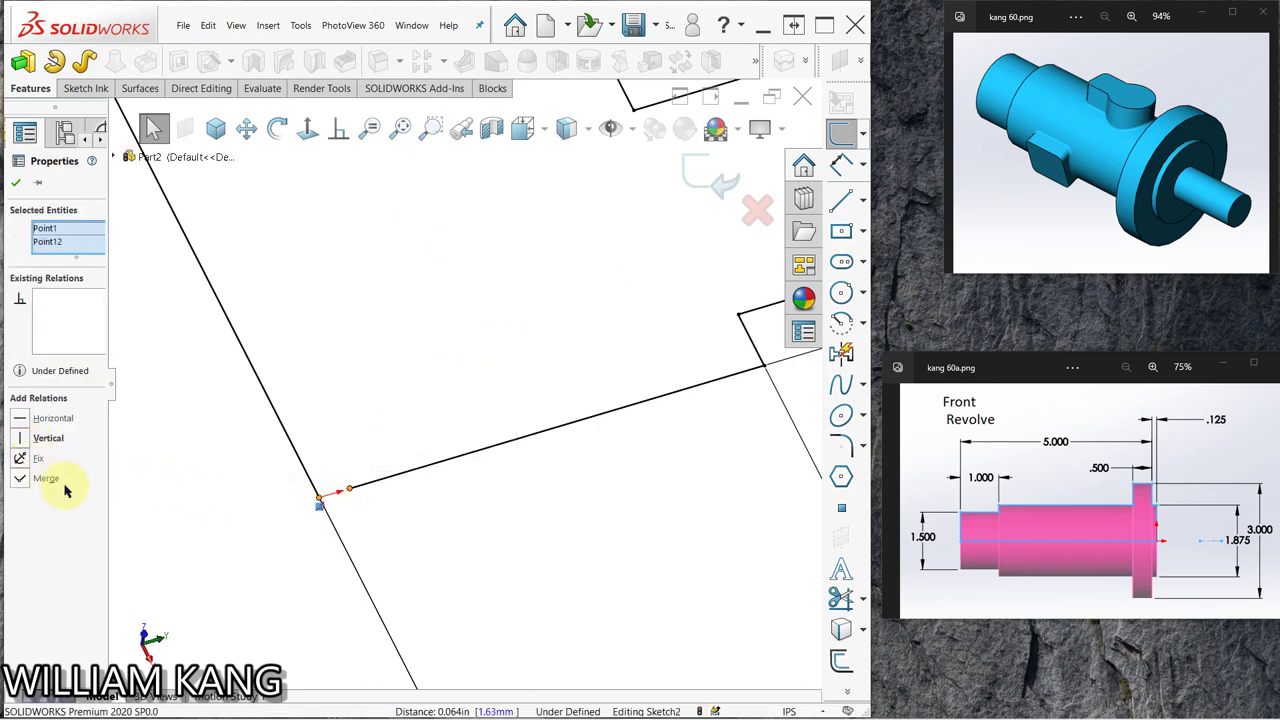
{"action": "left_click", "coordinate": [22, 480]}
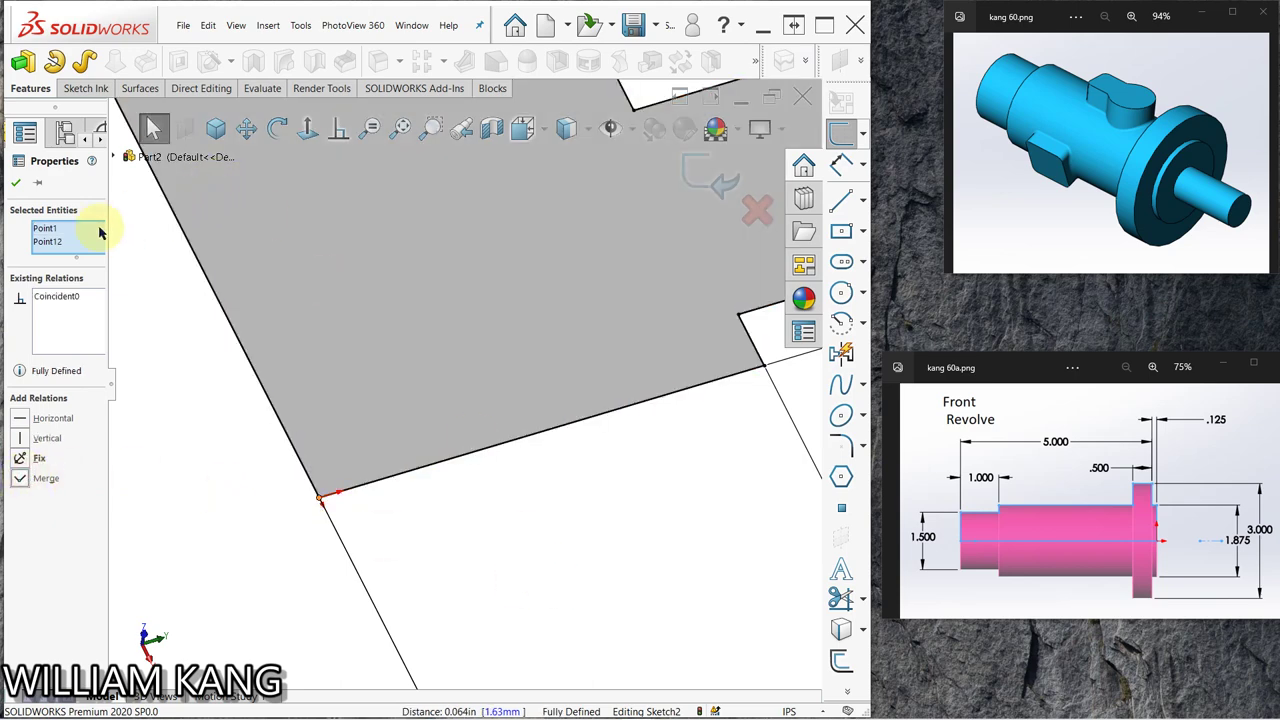
{"action": "left_click", "coordinate": [16, 186]}
- Return to a Normal To view and inspect the shaded closed profile
{"action": "scroll", "coordinate": [509, 380], "scroll_direction": "up", "scroll_amount": 3}
{"action": "mouse_move", "coordinate": [580, 366]}
{"action": "middle_mouse_down"}
{"action": "mouse_move", "coordinate": [606, 349]}
{"action": "mouse_move", "coordinate": [430, 402]}
{"action": "middle_mouse_up"}
{"action": "left_click", "coordinate": [308, 128]}
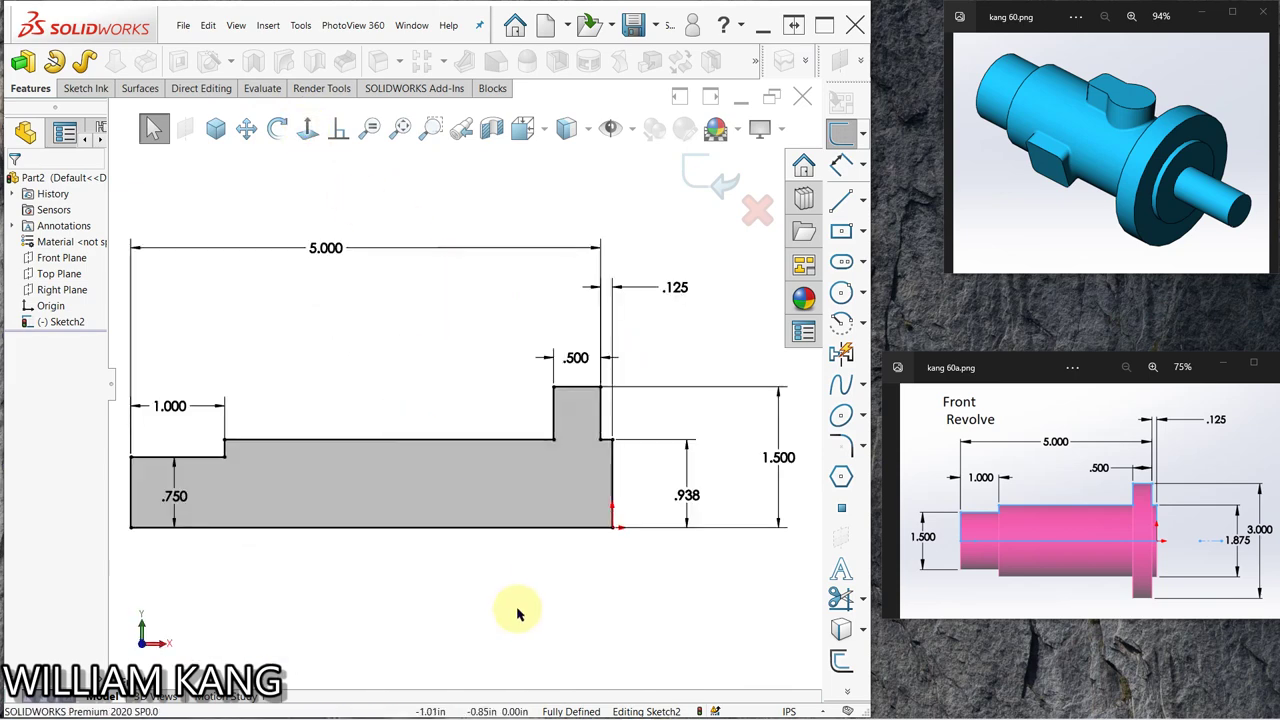
{"action": "mouse_move", "coordinate": [423, 543]}
{"action": "middle_mouse_down"}
{"action": "mouse_move", "coordinate": [551, 506]}
{"action": "mouse_move", "coordinate": [394, 502]}
{"action": "mouse_move", "coordinate": [419, 520]}
{"action": "middle_mouse_up"}
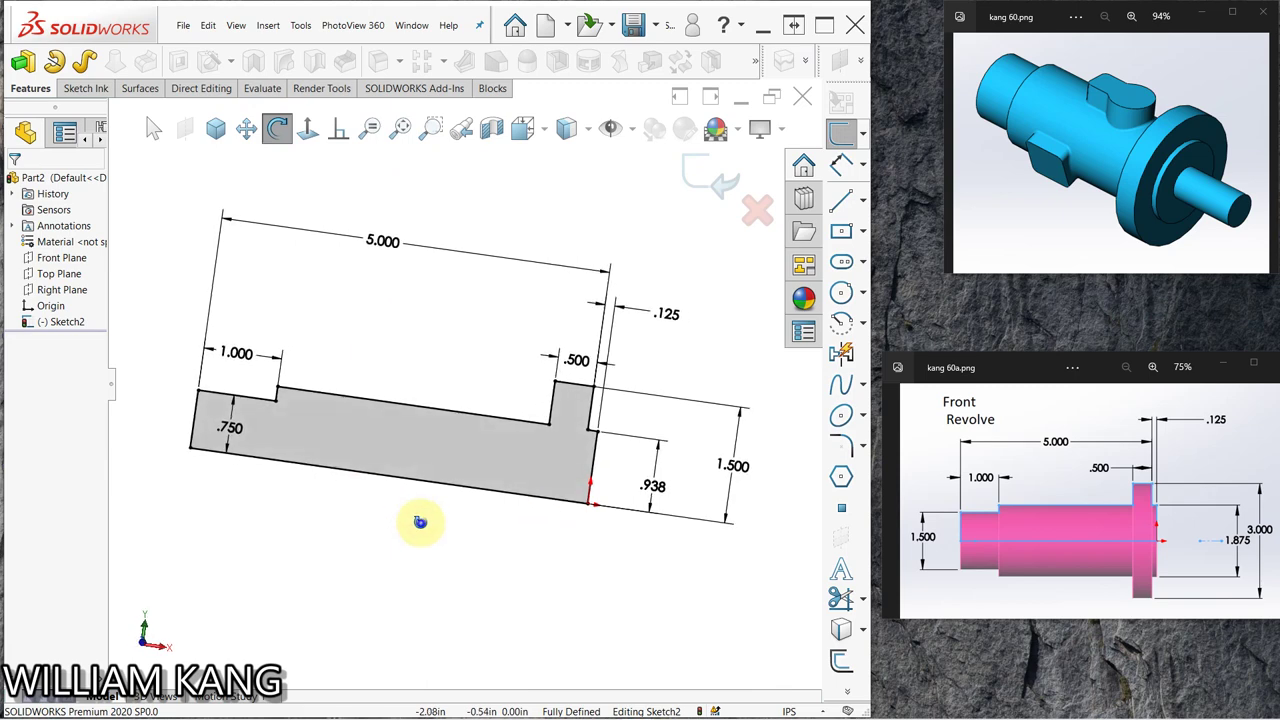
{"action": "right_click", "coordinate": [420, 521]}
{"action": "left_click", "coordinate": [445, 531]}
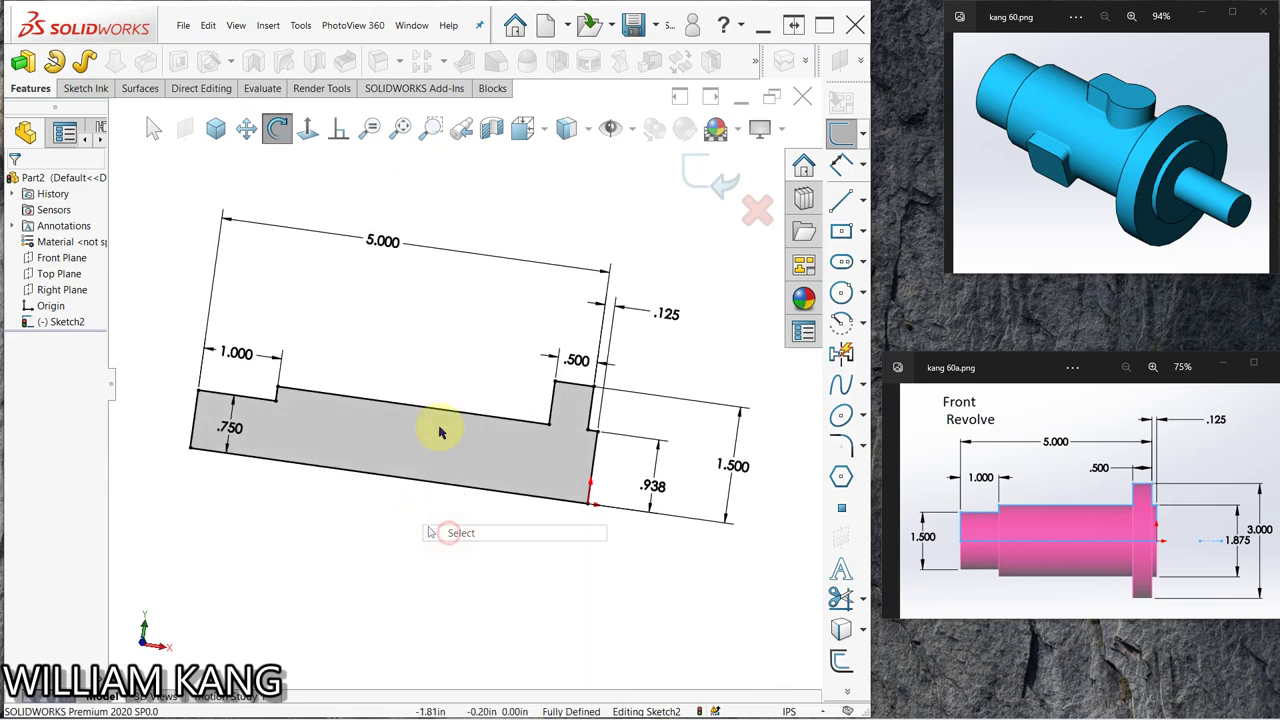
- Revolve the profile 360° about its bottom line to create Revolve1
{"action": "left_click", "coordinate": [308, 130]}
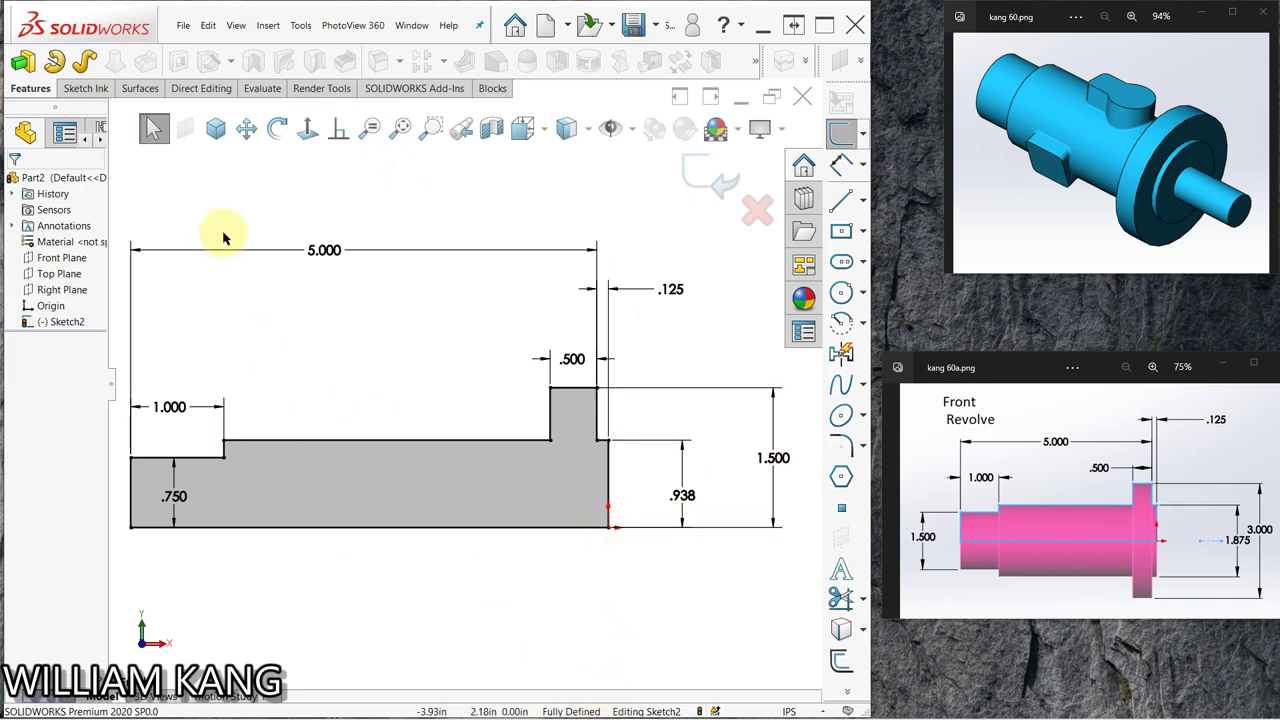
{"action": "left_click", "coordinate": [55, 62]}
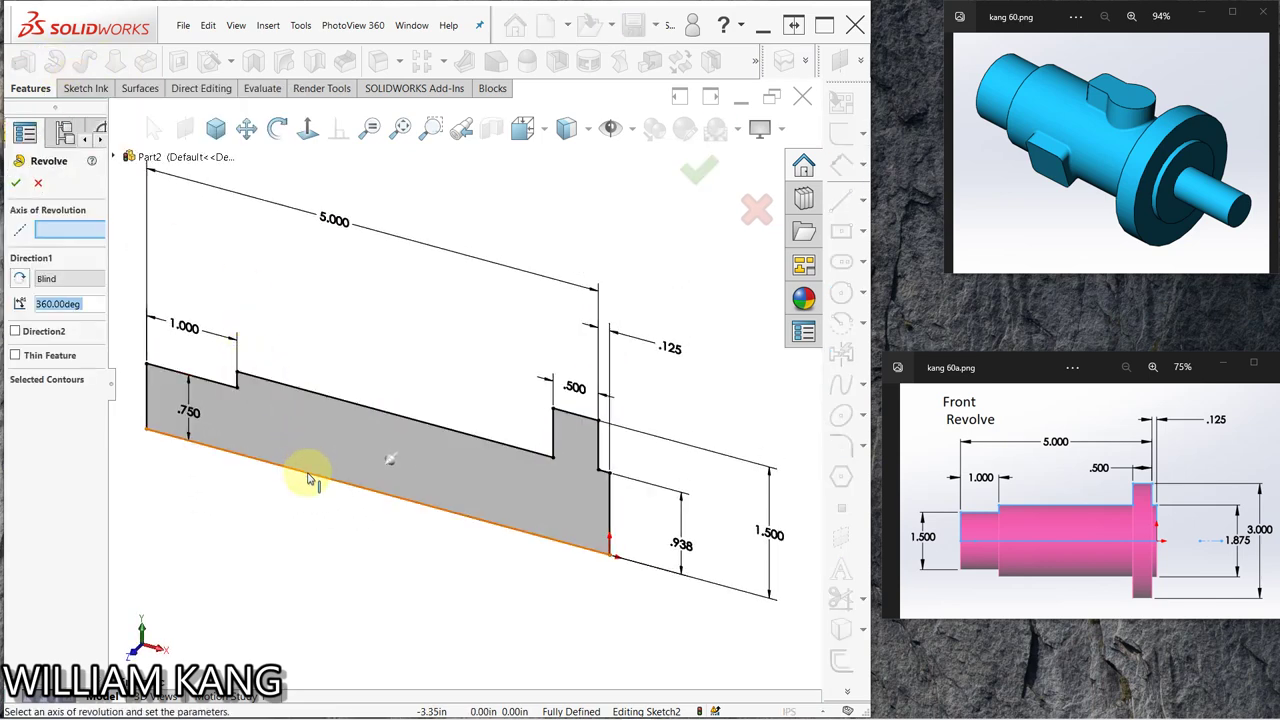
{"action": "left_click", "coordinate": [310, 480]}
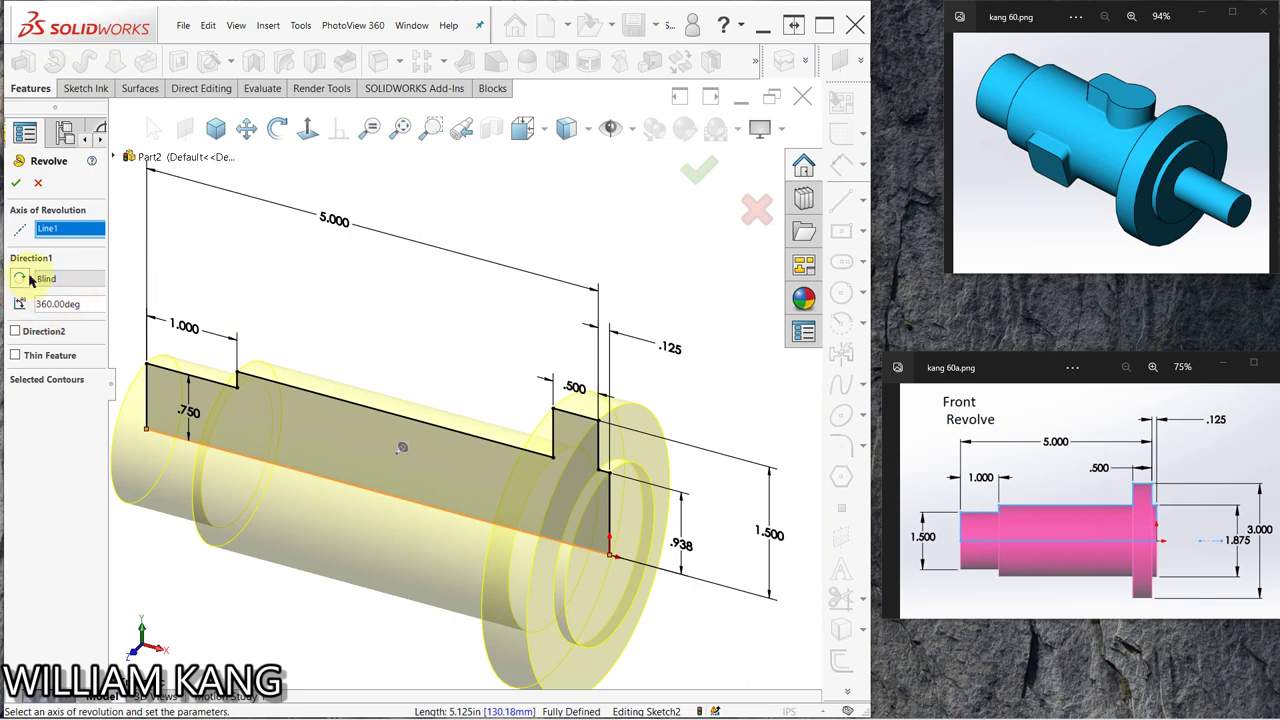
{"action": "left_click", "coordinate": [16, 186]}
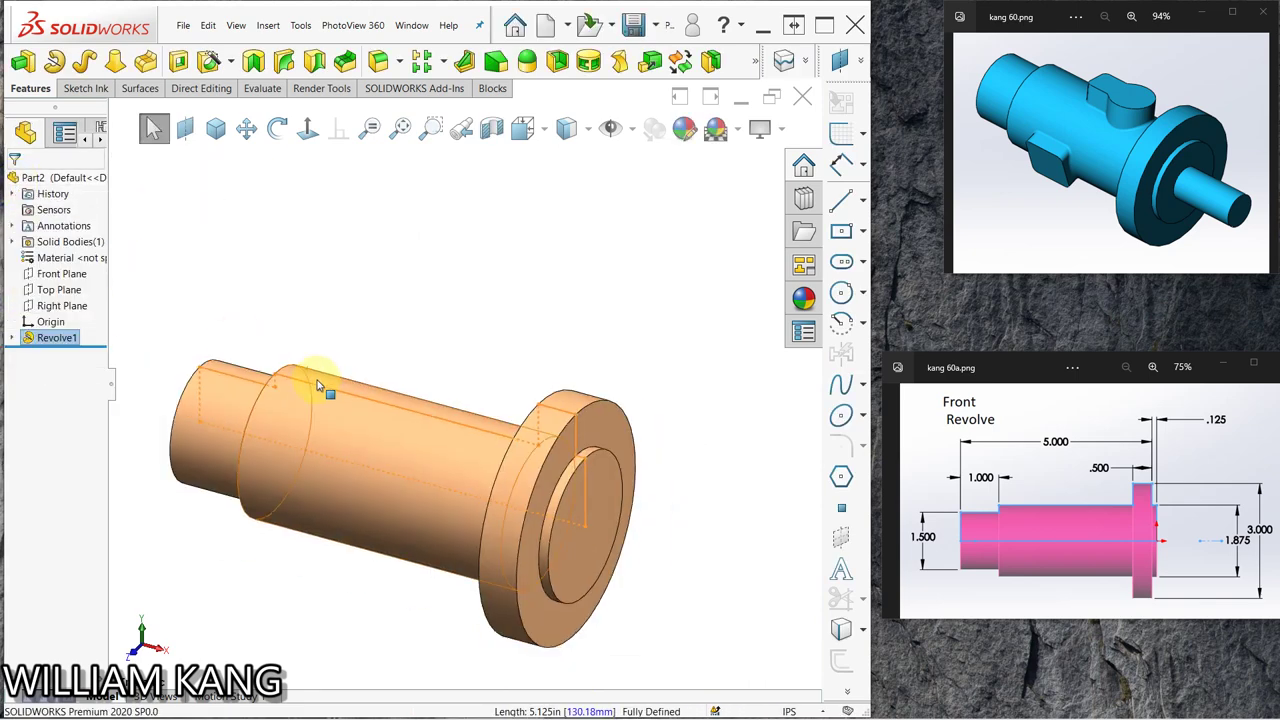
{"action": "left_click", "coordinate": [1273, 470]}
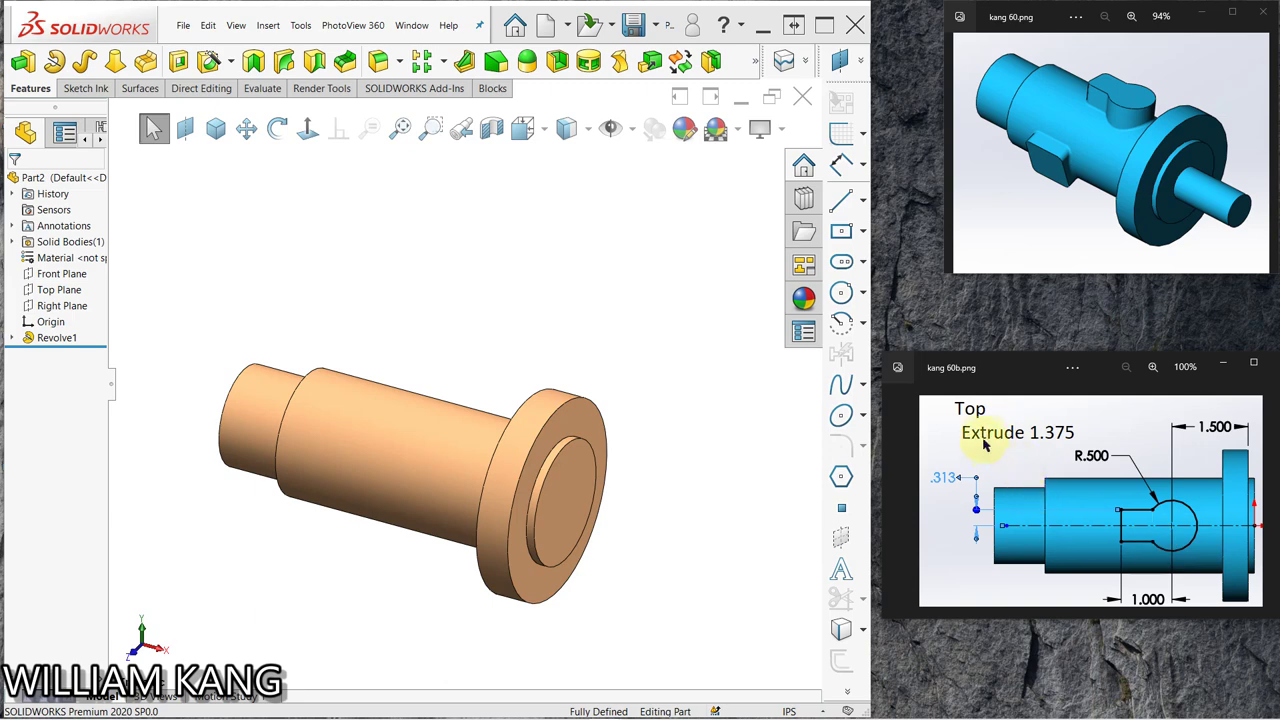
- Start a sketch on the Top Plane and draw a centerline along the shaft axis
{"action": "left_click", "coordinate": [55, 290]}
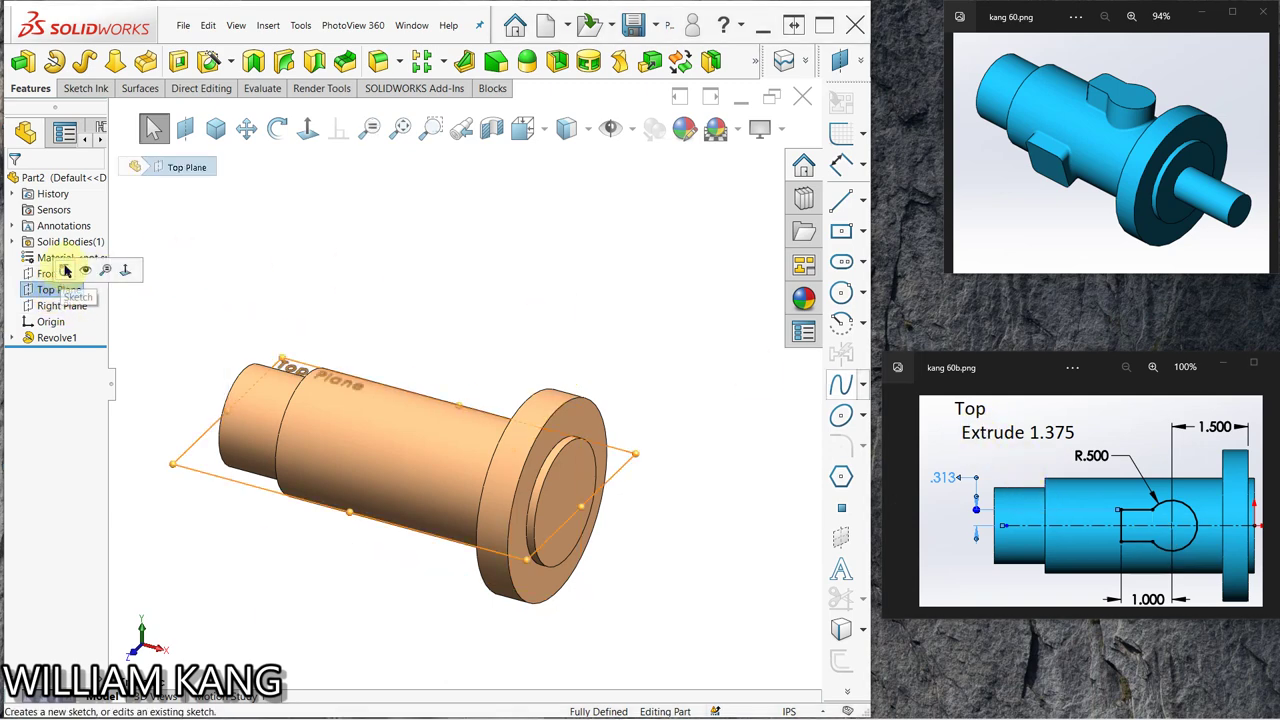
{"action": "left_click", "coordinate": [64, 268]}
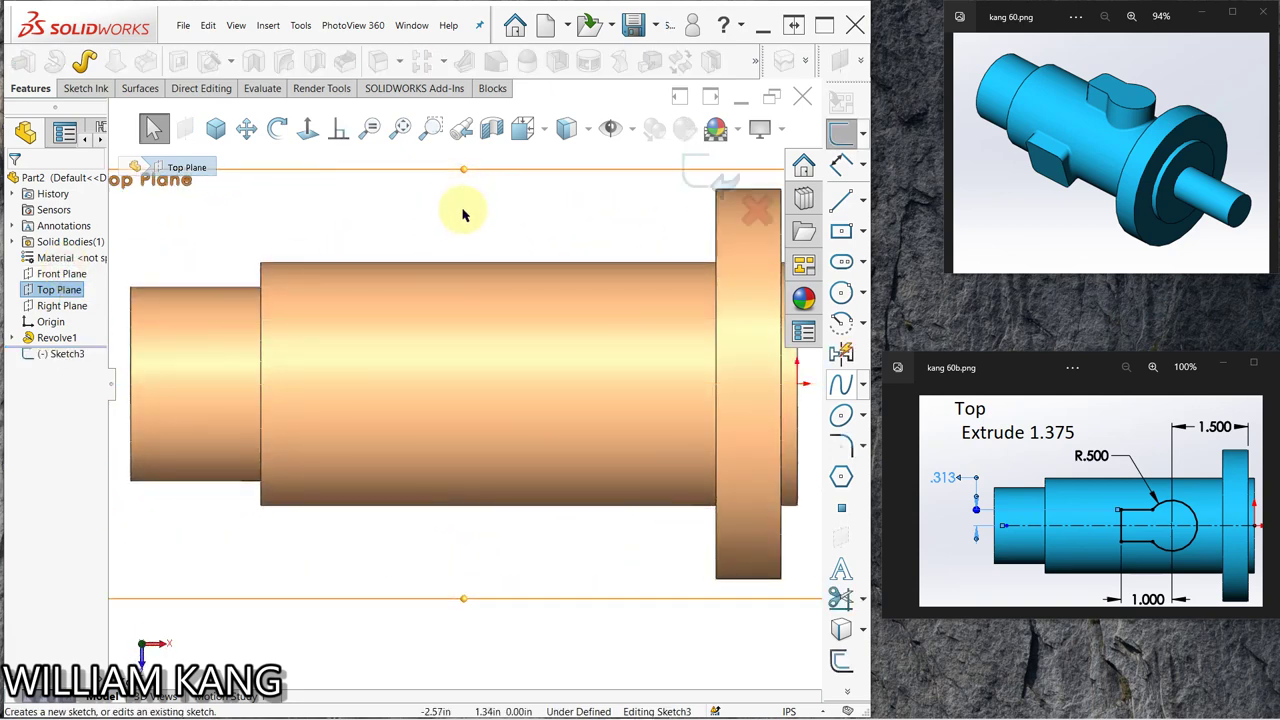
{"action": "left_click", "coordinate": [862, 200]}
{"action": "left_click", "coordinate": [858, 212]}
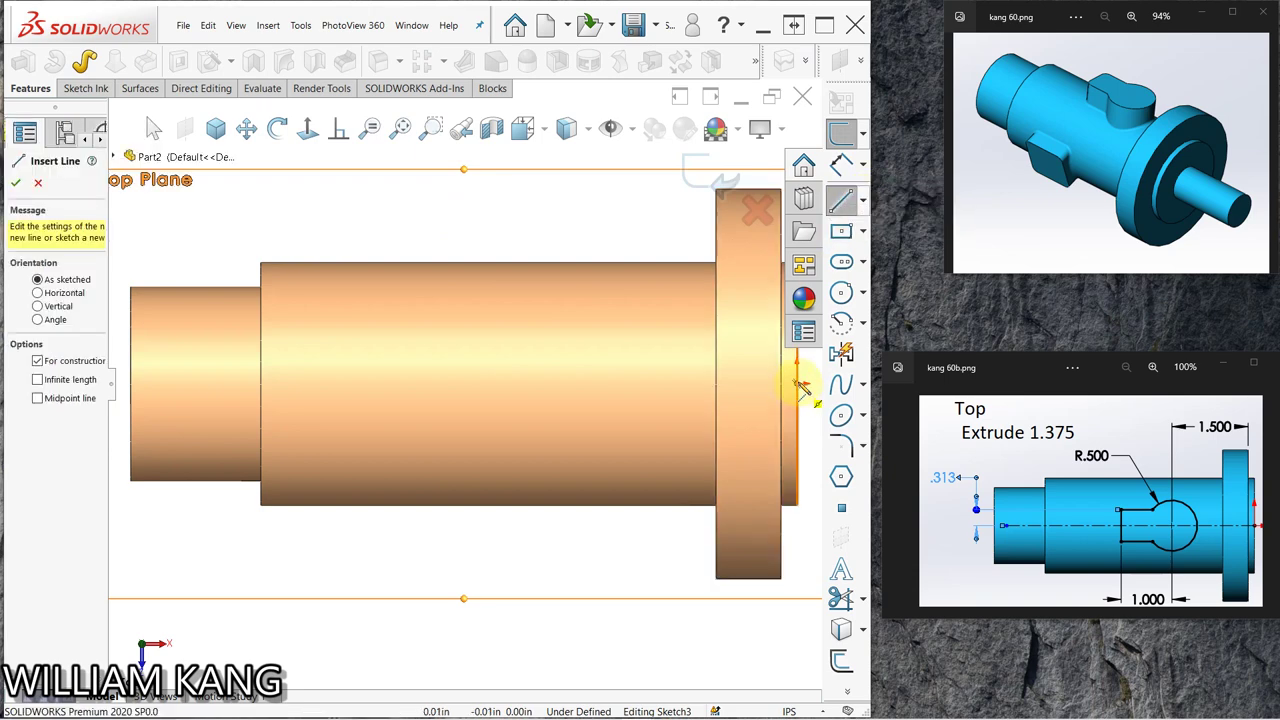
{"action": "left_click", "coordinate": [798, 383]}
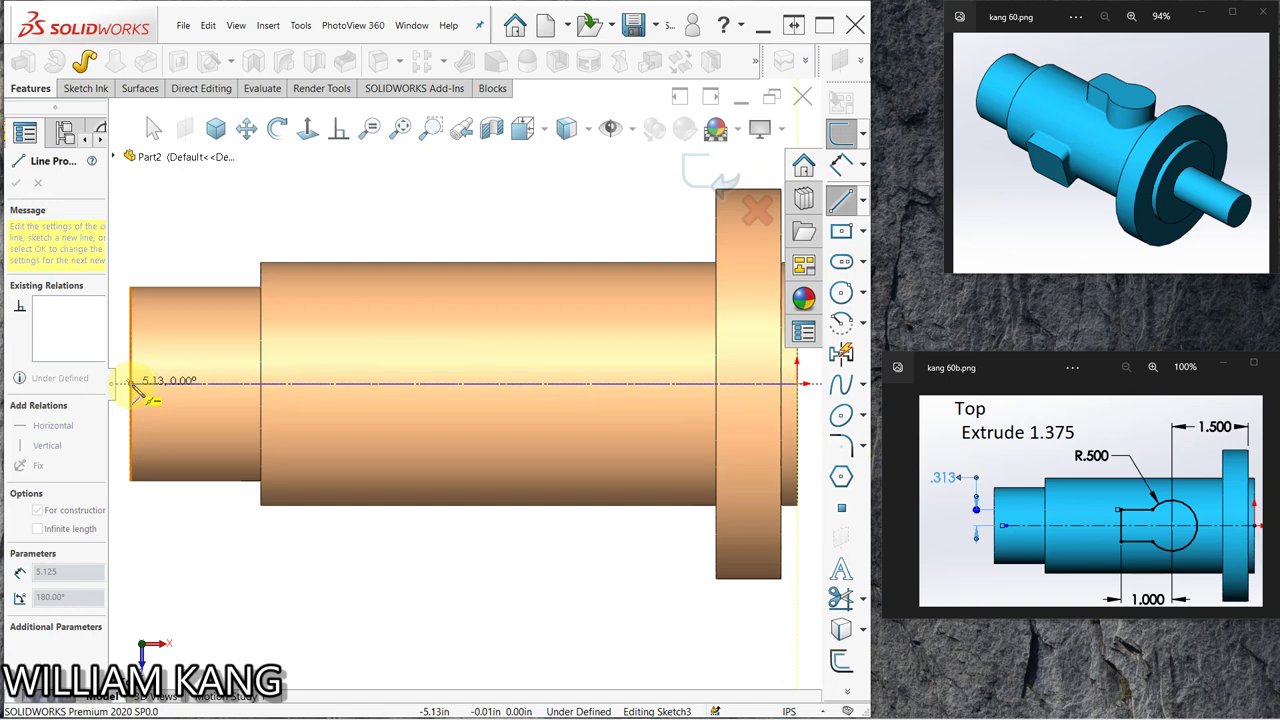
{"action": "left_click", "coordinate": [131, 383]}
{"action": "key", "text": "Escape"}
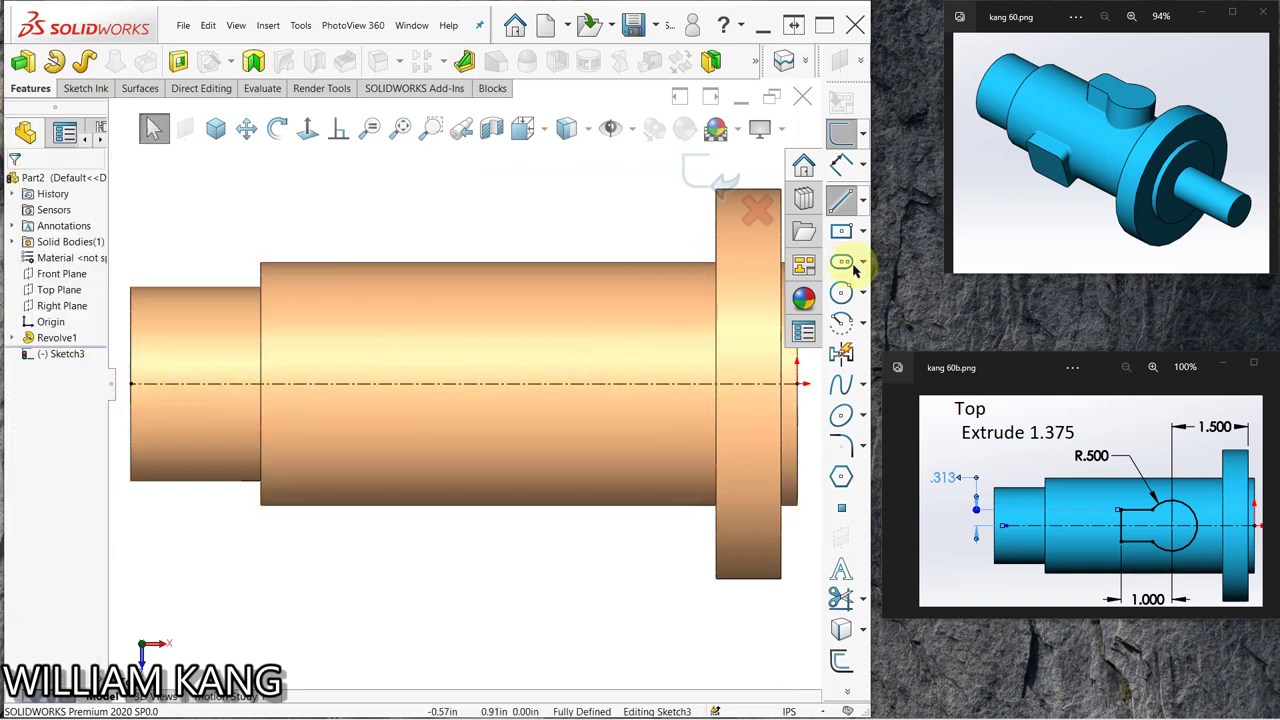
- Draw a circle centred on the centerline near the flange
{"action": "left_click", "coordinate": [841, 292]}
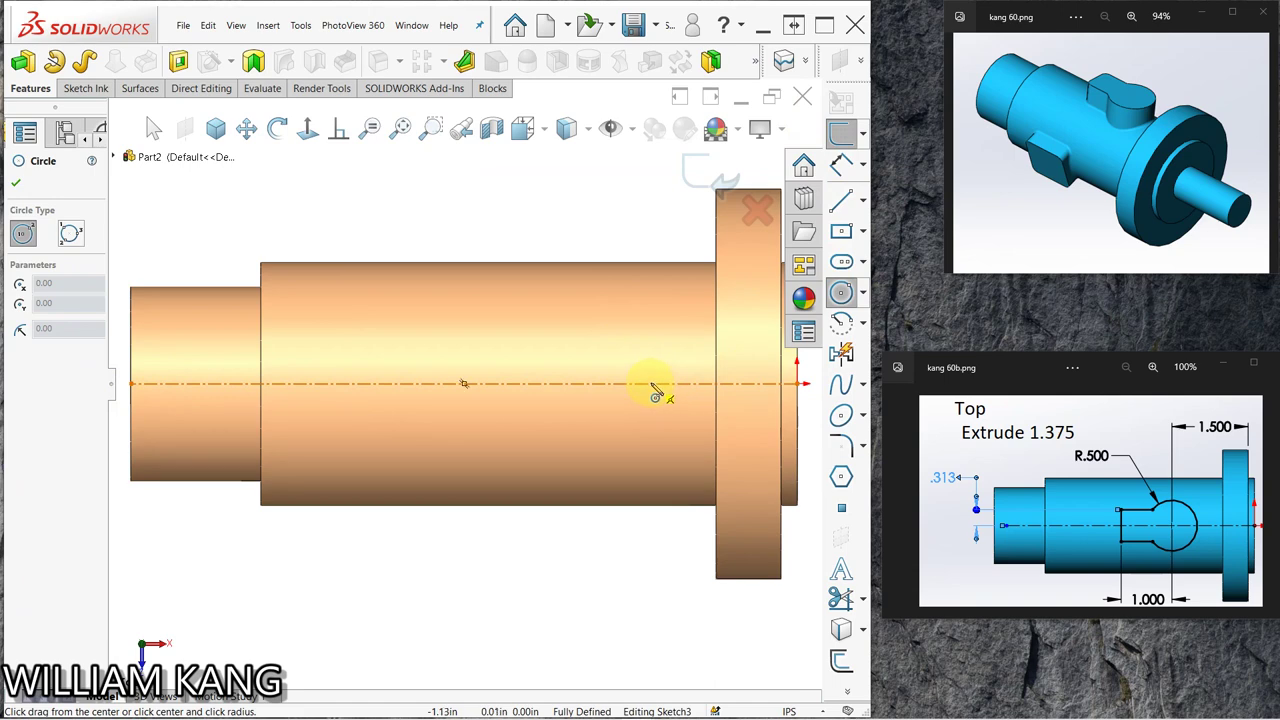
{"action": "left_click", "coordinate": [650, 383]}
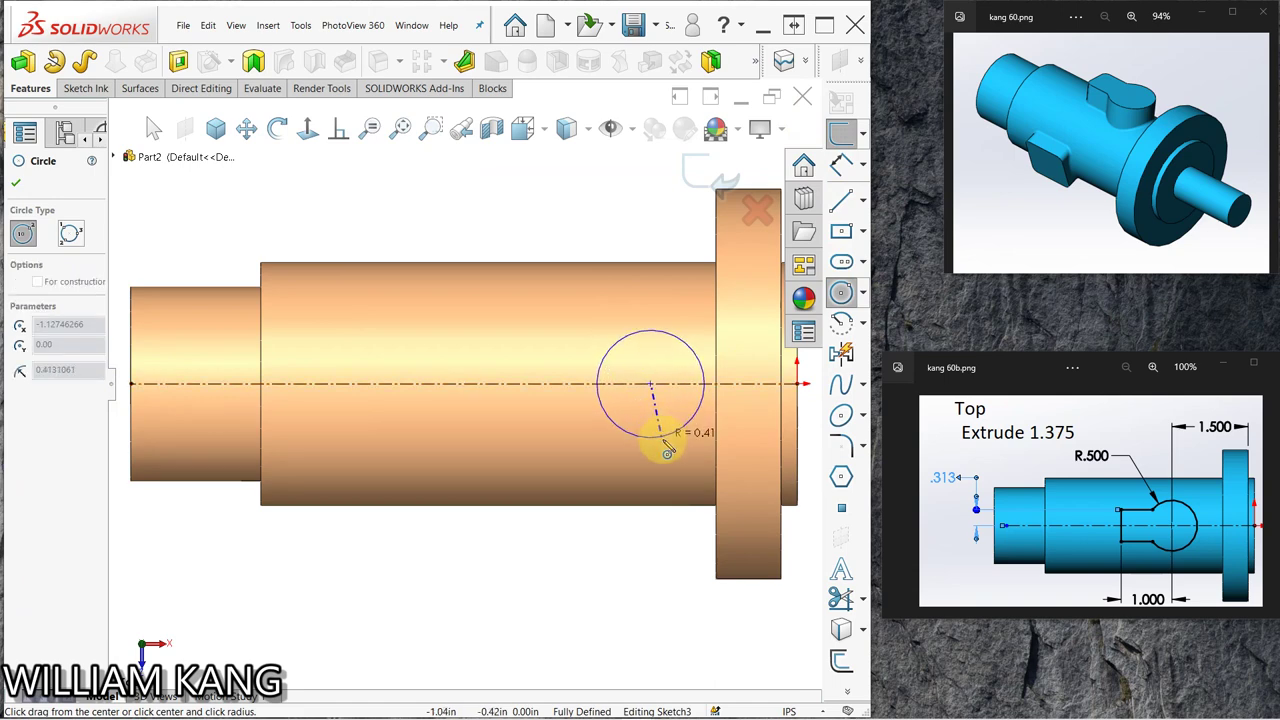
{"action": "left_click", "coordinate": [663, 437]}
{"action": "key", "text": "Escape"}
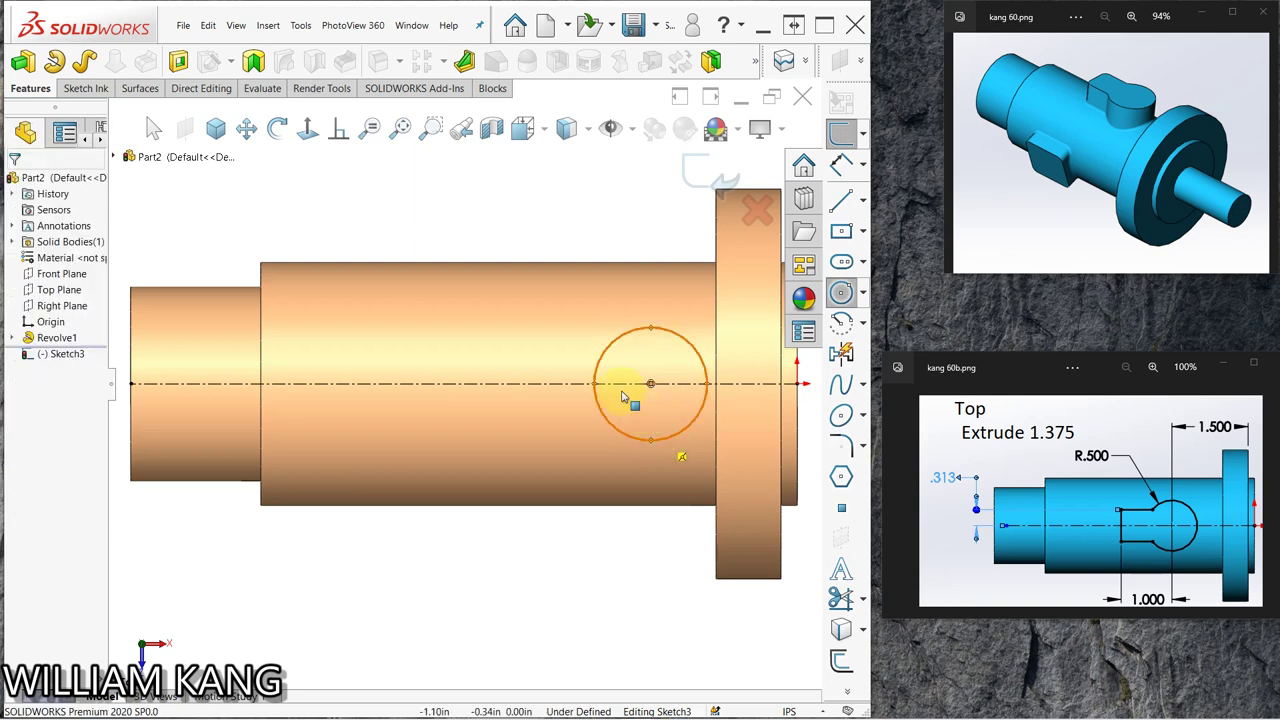
{"action": "key", "text": "Escape"}
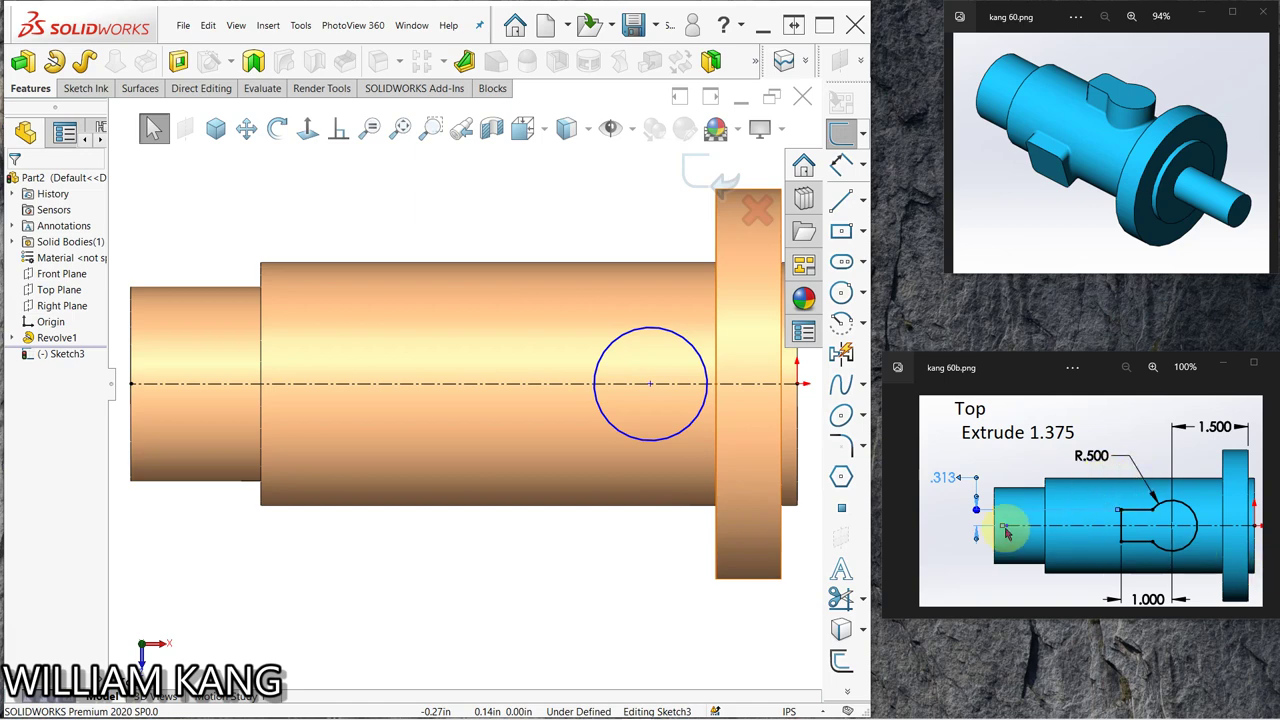
- Offset the centerline 0.300 to both sides
{"action": "left_click", "coordinate": [843, 661]}
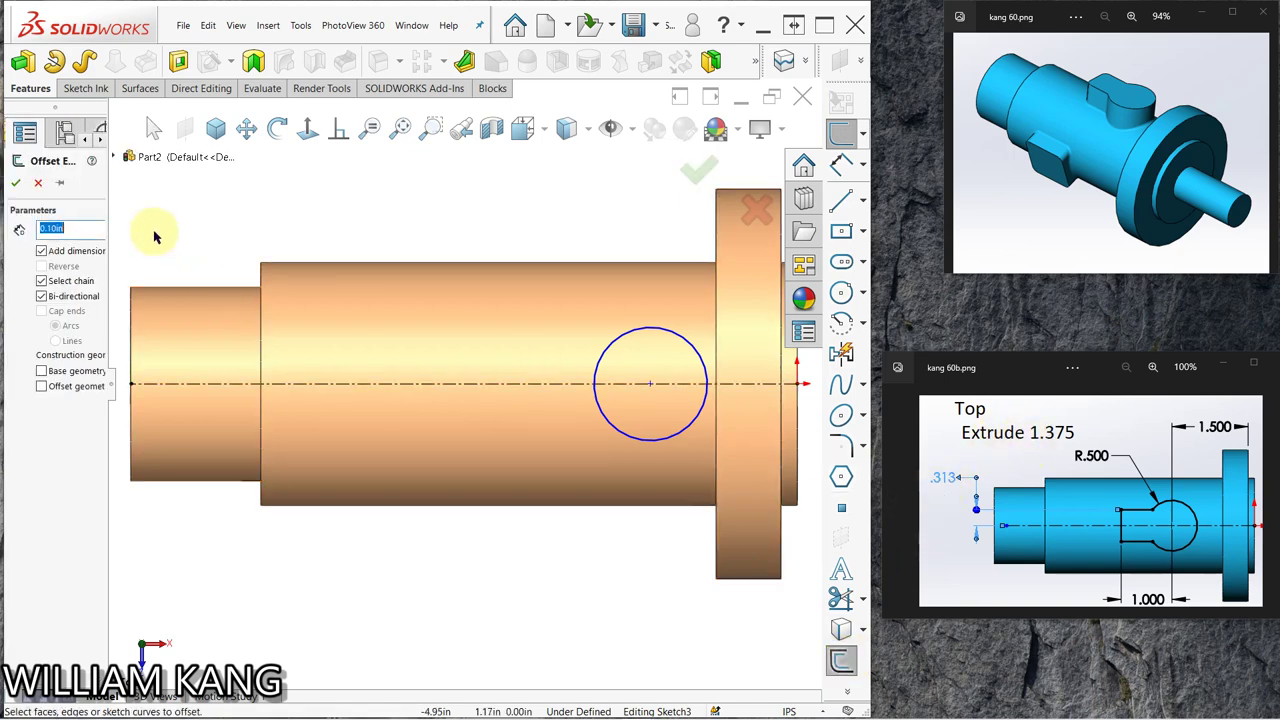
{"action": "type", "text": ".3"}
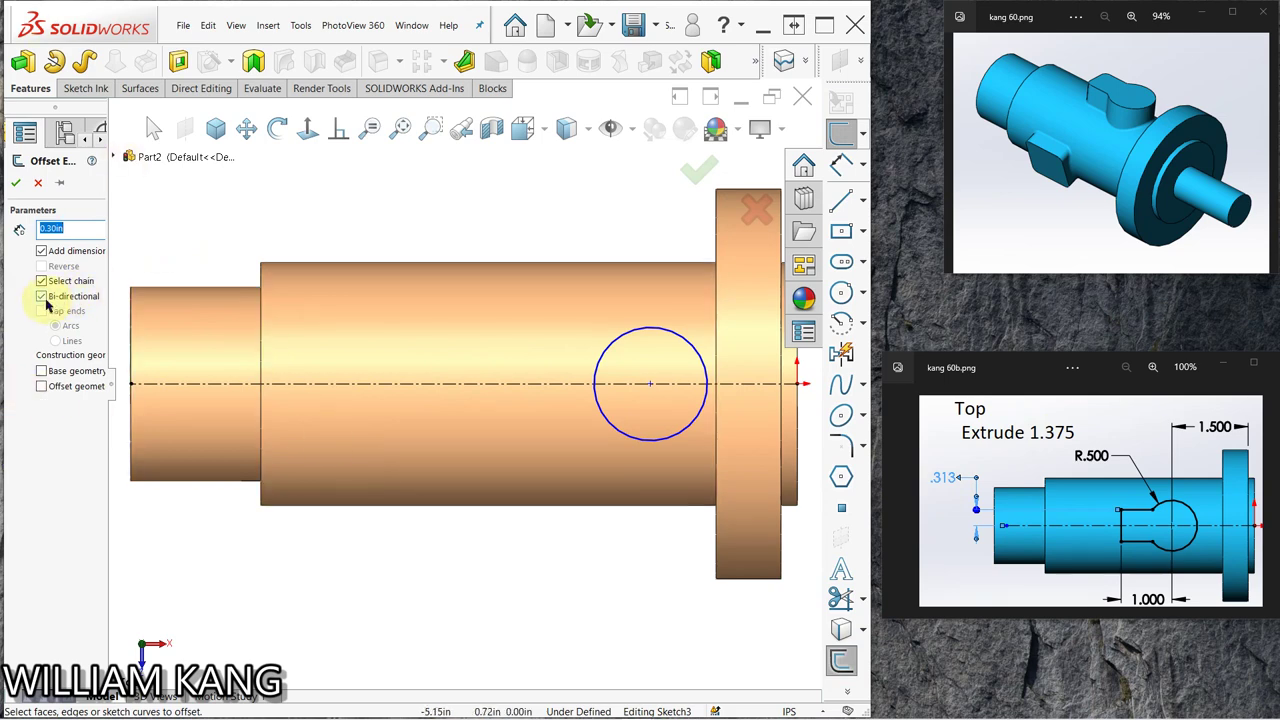
{"action": "left_click", "coordinate": [398, 385]}
{"action": "left_click", "coordinate": [38, 228]}
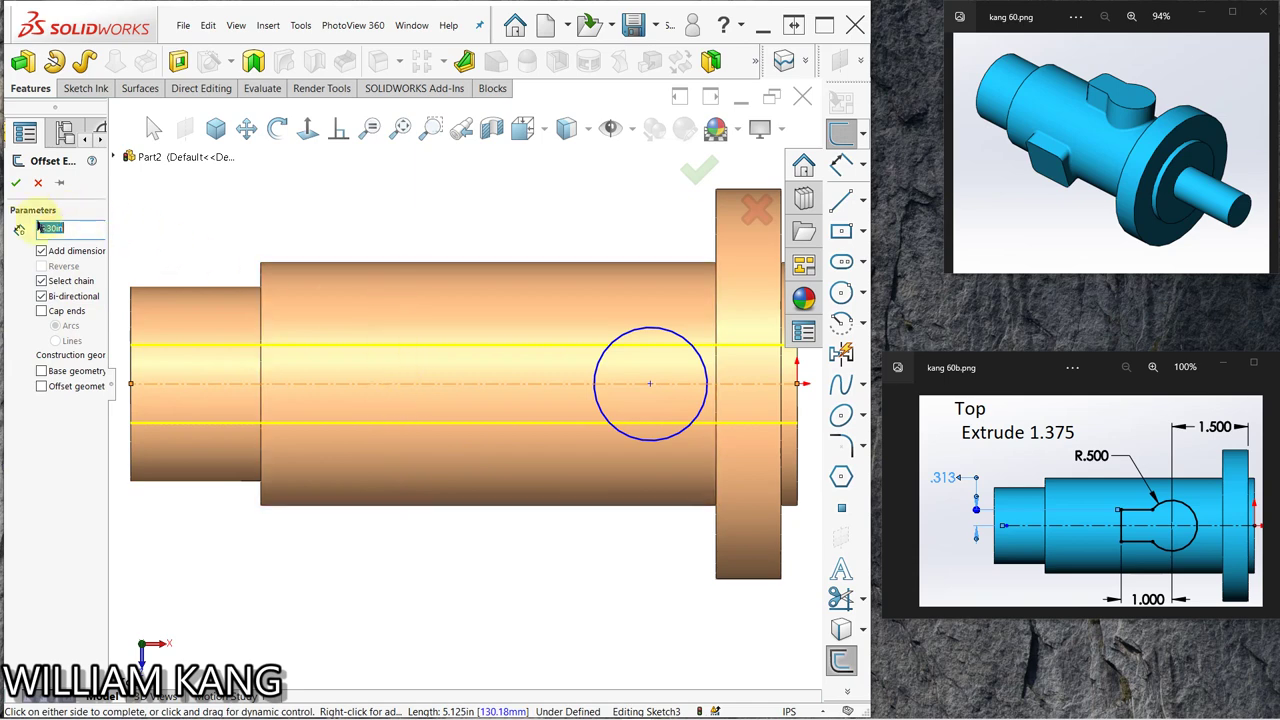
{"action": "left_click", "coordinate": [14, 183]}
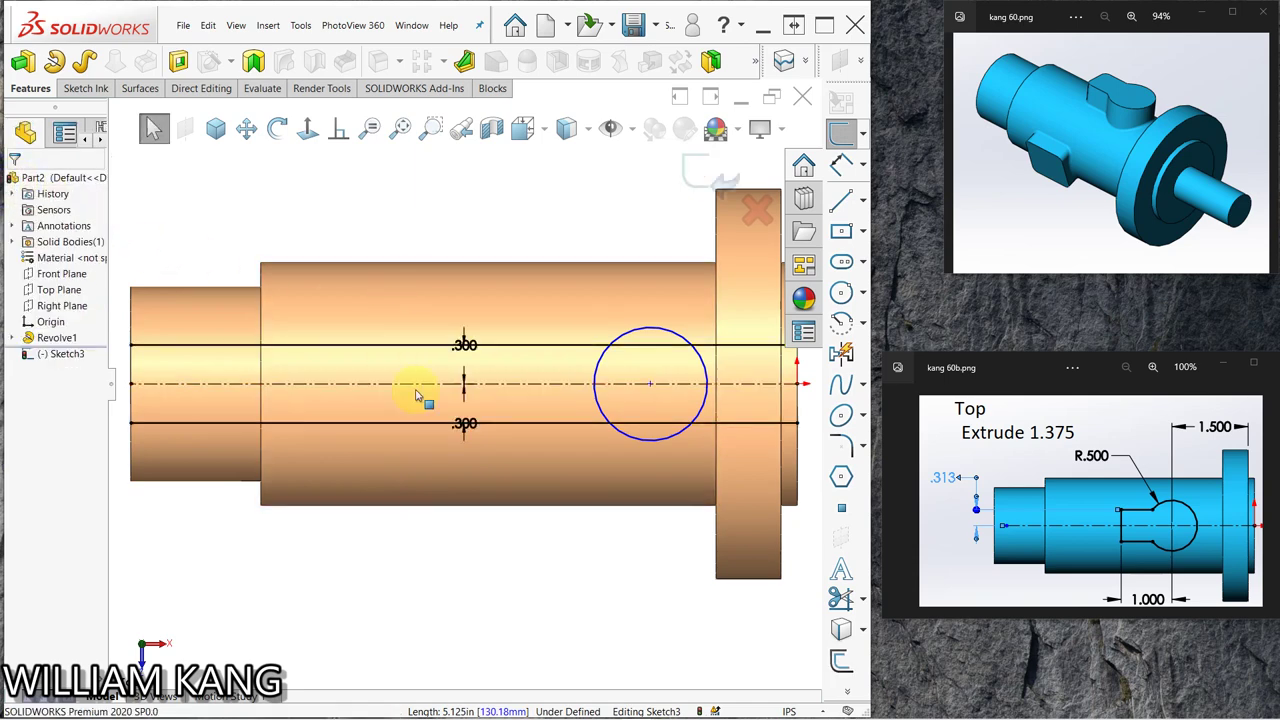
- Draw a vertical line joining the two offset lines left of the circle
{"action": "left_click", "coordinate": [841, 204]}
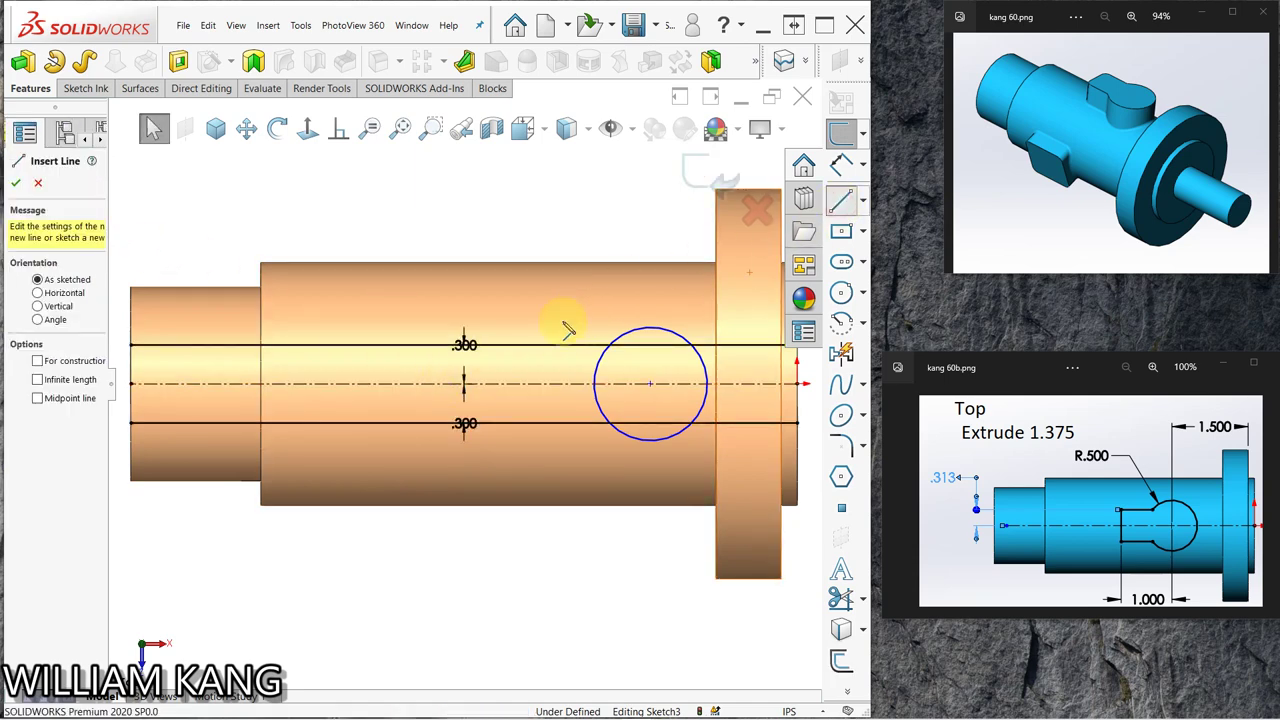
{"action": "left_click", "coordinate": [508, 345]}
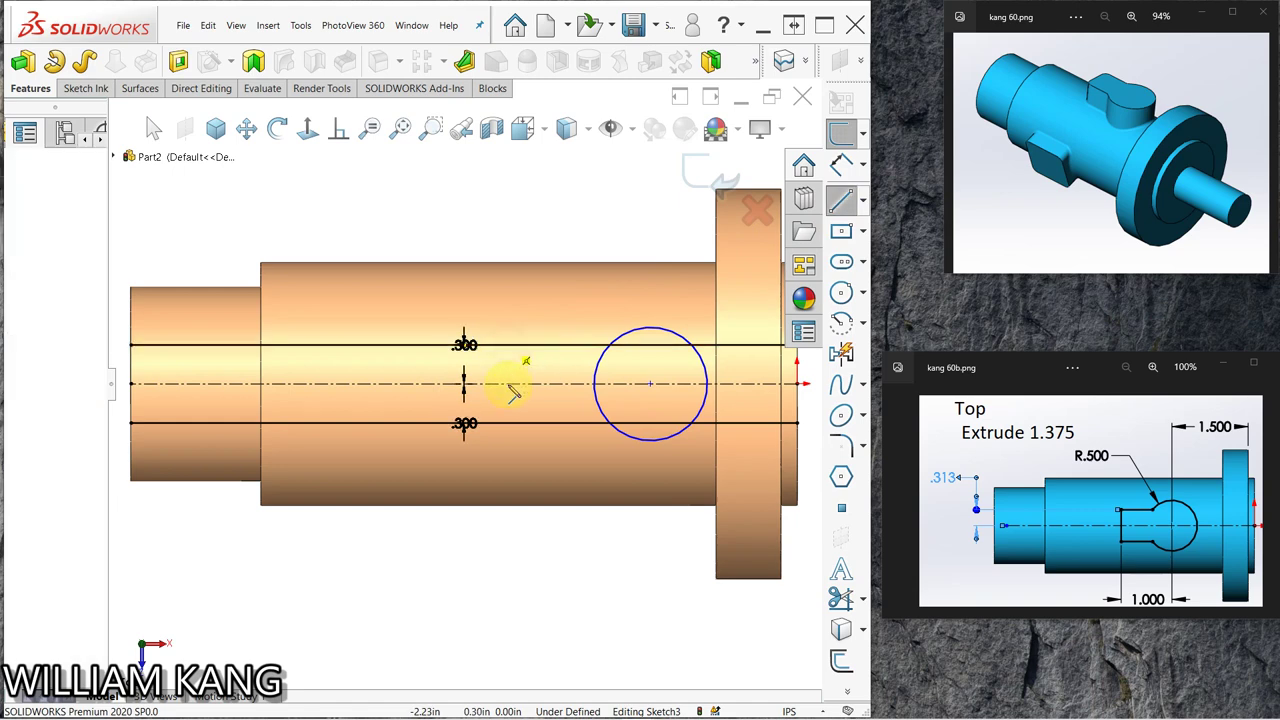
{"action": "left_click", "coordinate": [508, 423]}
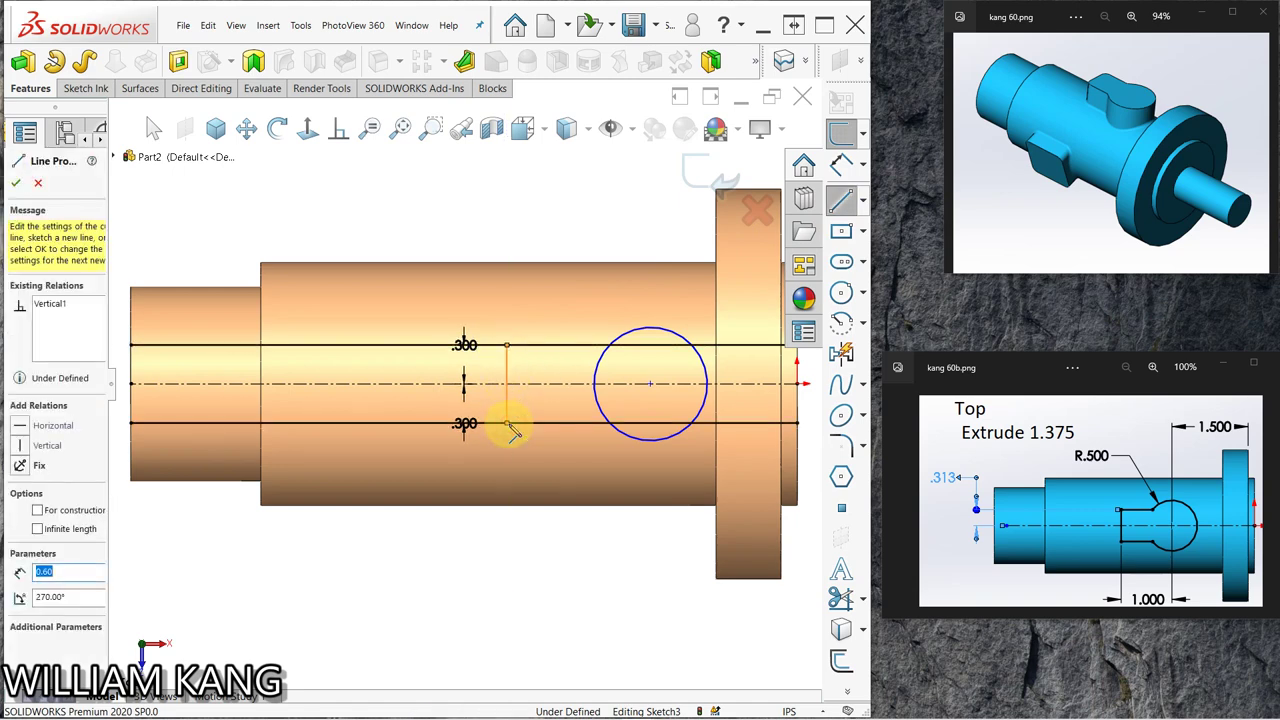
{"action": "key", "text": "Escape"}
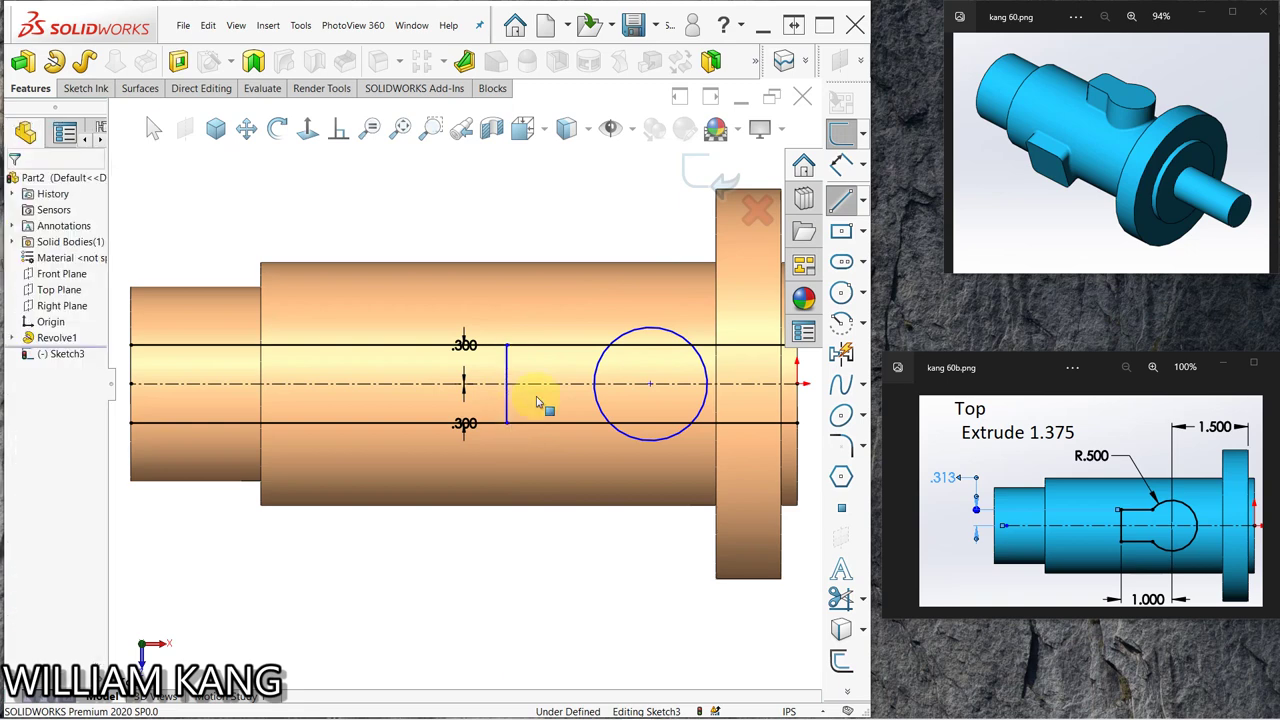
- Trim the extra line and circle segments to leave the keyhole outline
{"action": "left_click", "coordinate": [841, 598]}
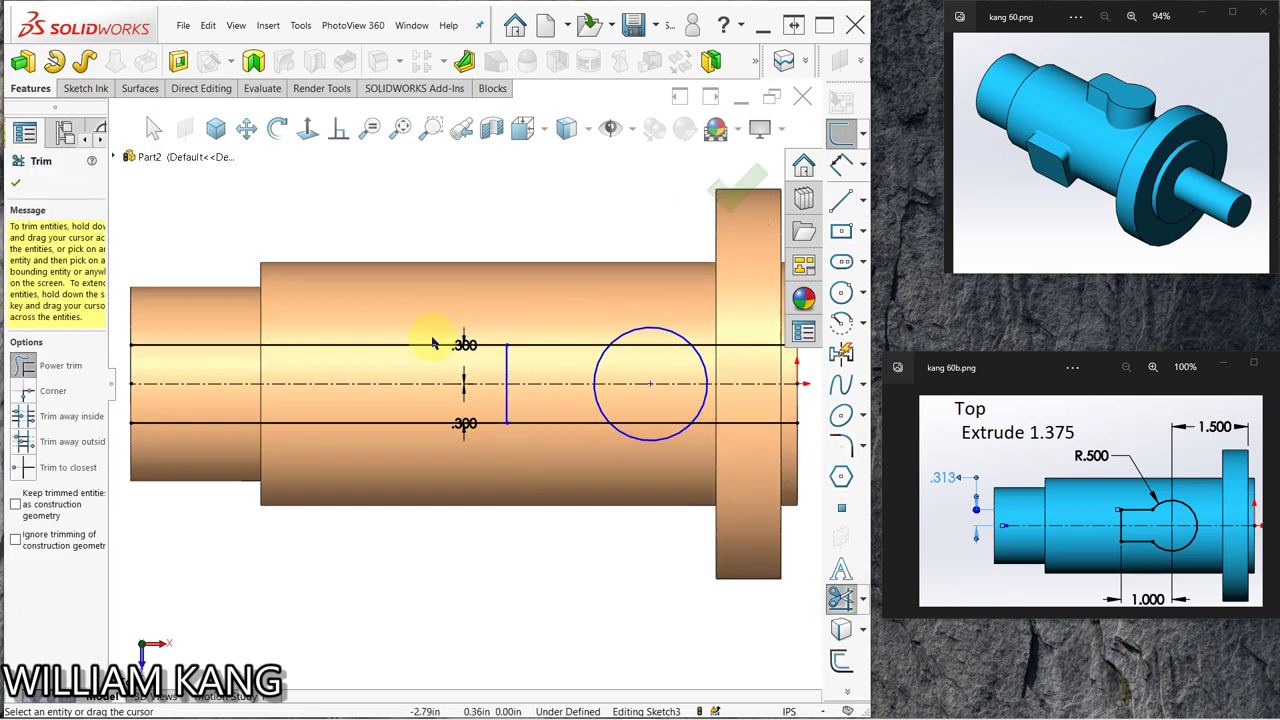
{"action": "left_click_drag", "start_coordinate": [428, 337], "coordinate": [443, 436]}
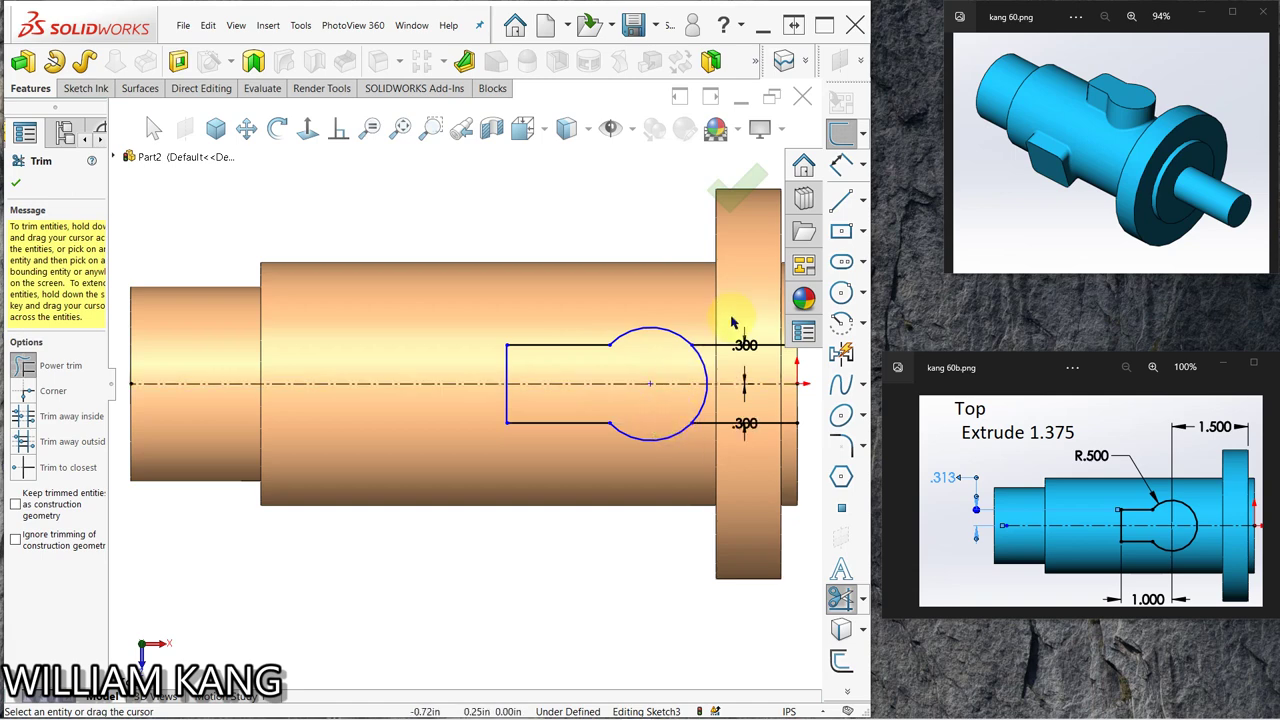
{"action": "left_click_drag", "start_coordinate": [731, 360], "coordinate": [688, 470]}
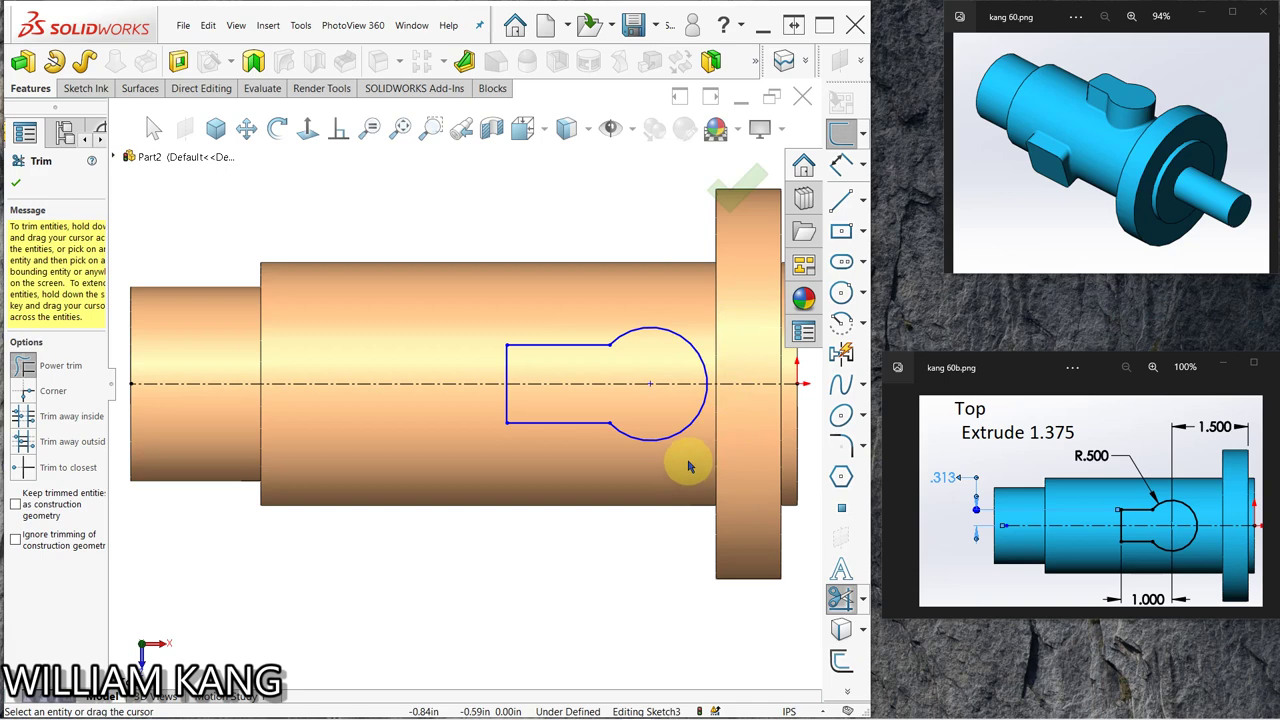
- Dimension the keyhole arc to R0.500 and the slot length to 1.000
{"action": "left_click", "coordinate": [840, 166]}
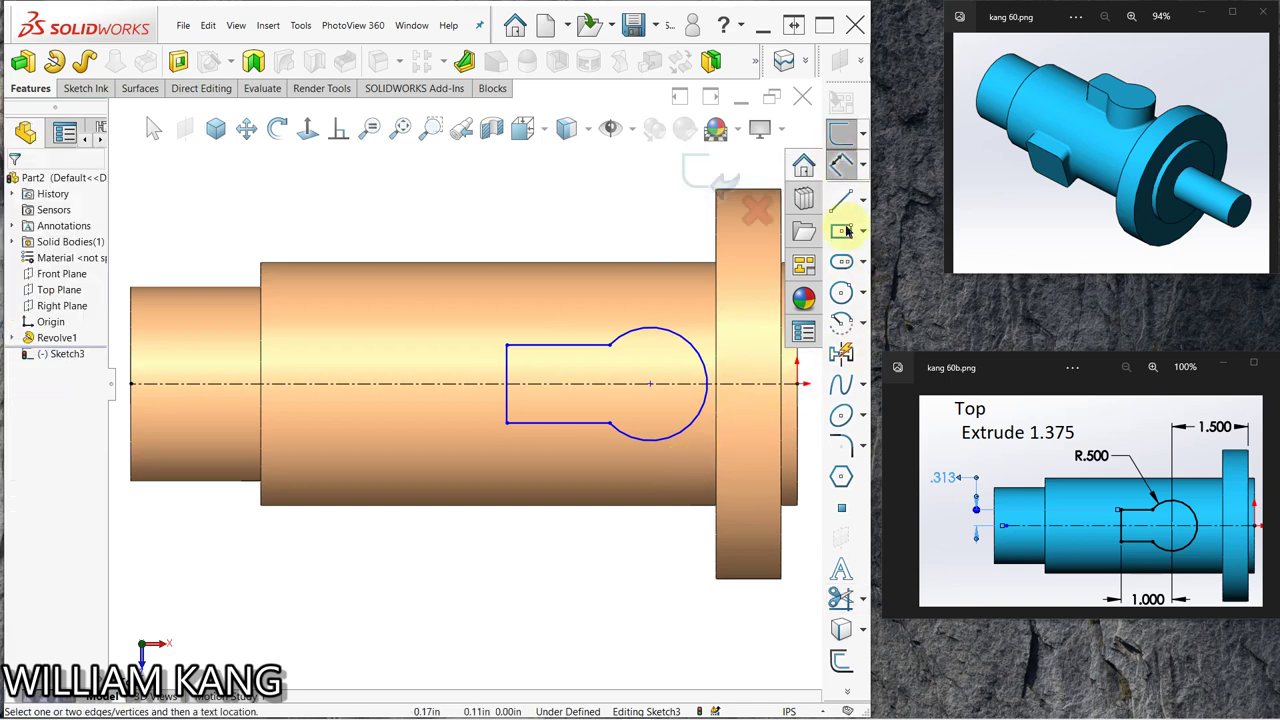
{"action": "left_click", "coordinate": [641, 331]}
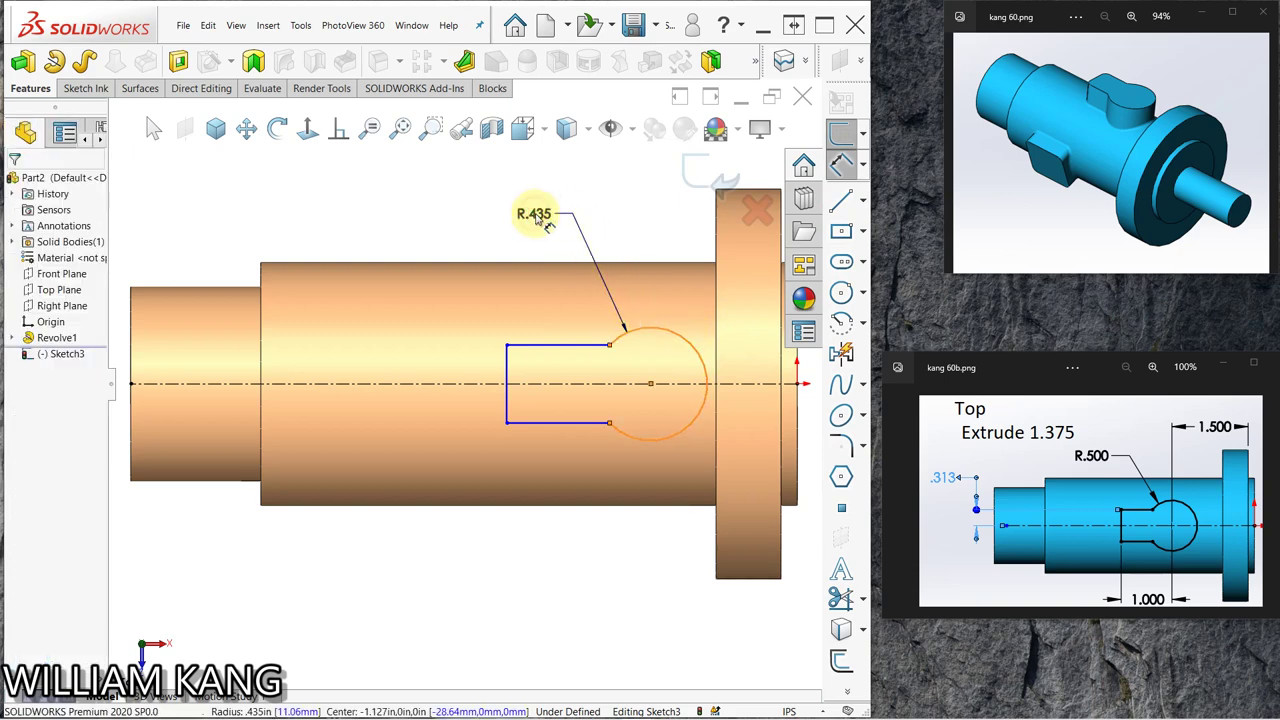
{"action": "left_click", "coordinate": [535, 216]}
{"action": "type", "text": ".5"}
{"action": "key", "text": "Return"}
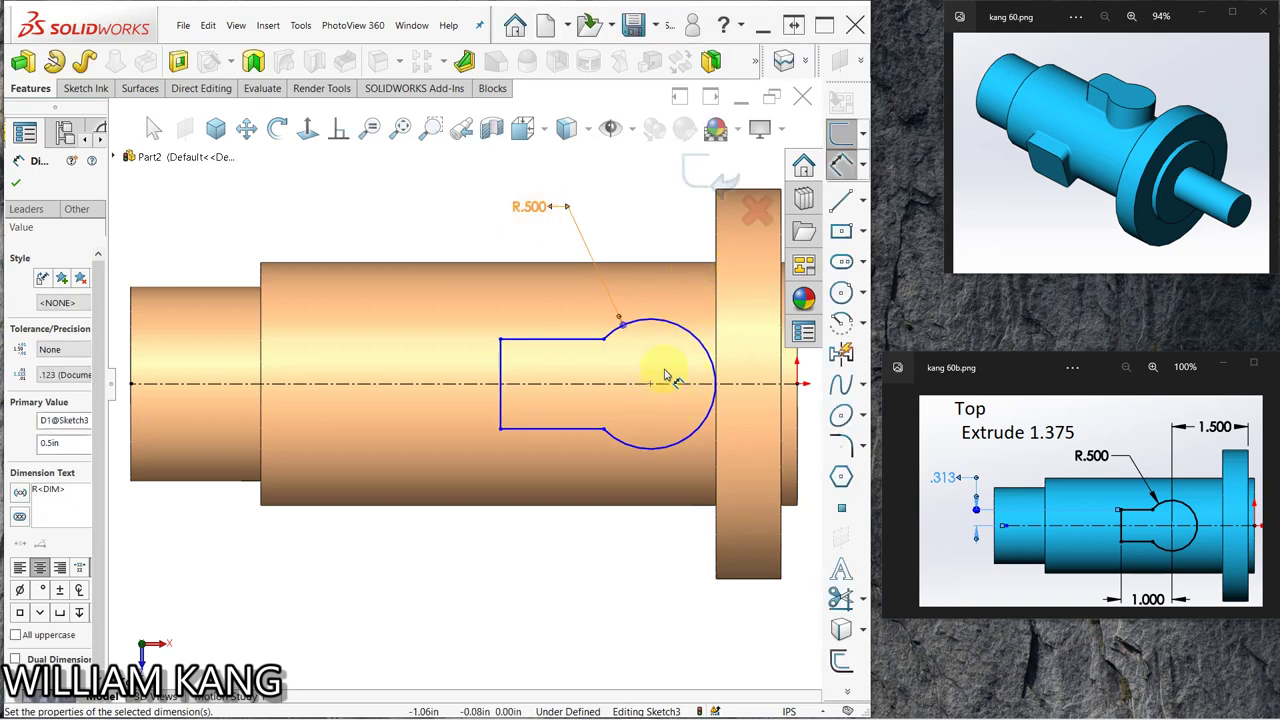
{"action": "left_click", "coordinate": [688, 335]}
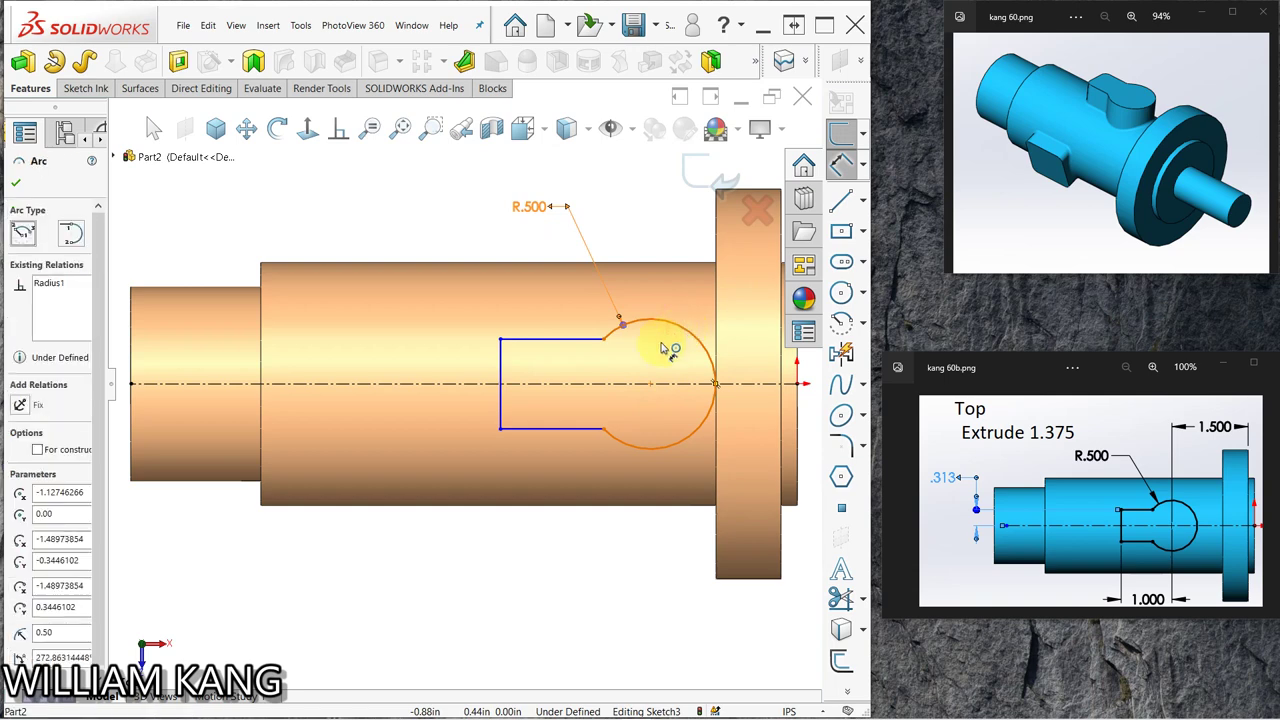
{"action": "left_click", "coordinate": [505, 375]}
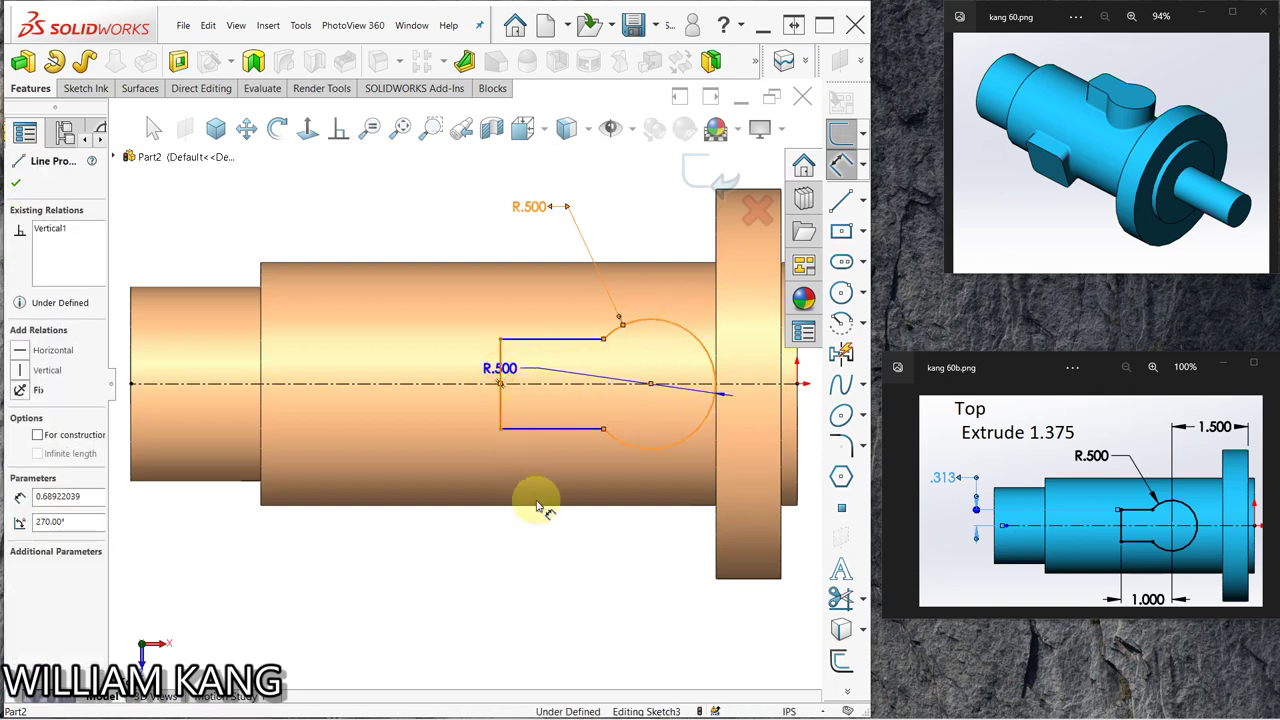
{"action": "left_click", "coordinate": [560, 545]}
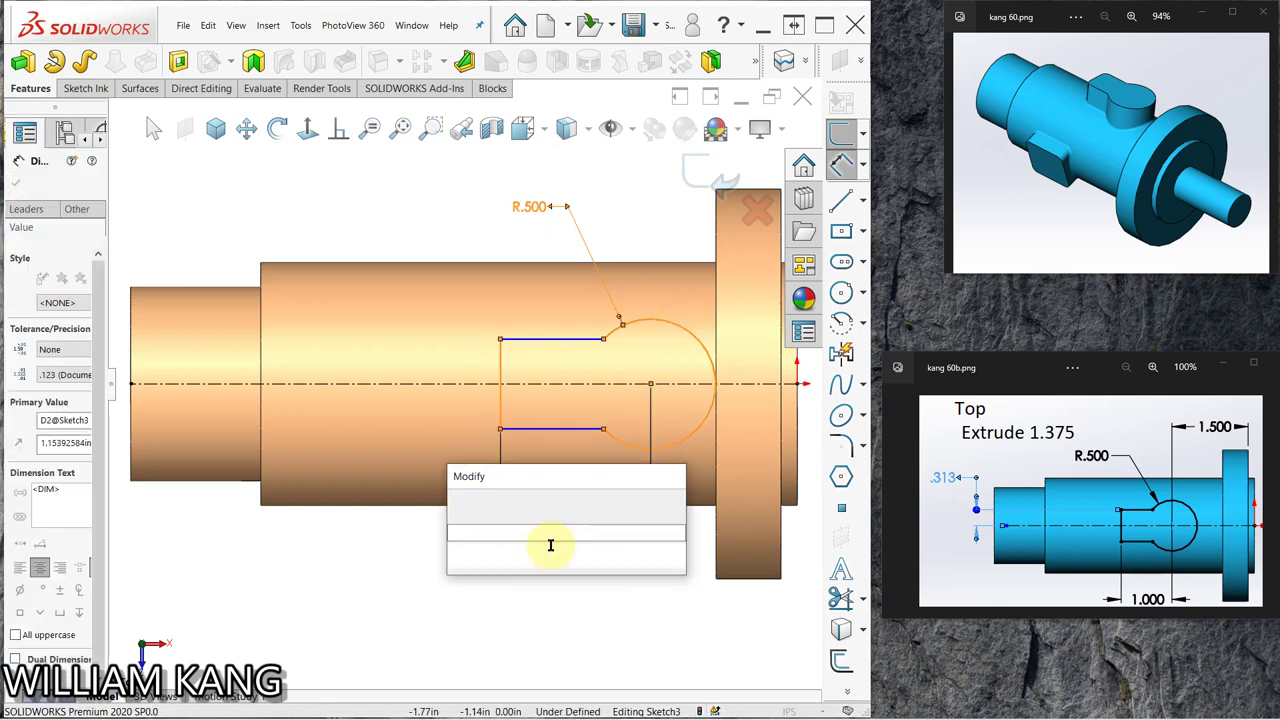
{"action": "type", "text": "1"}
{"action": "key", "text": "Return"}
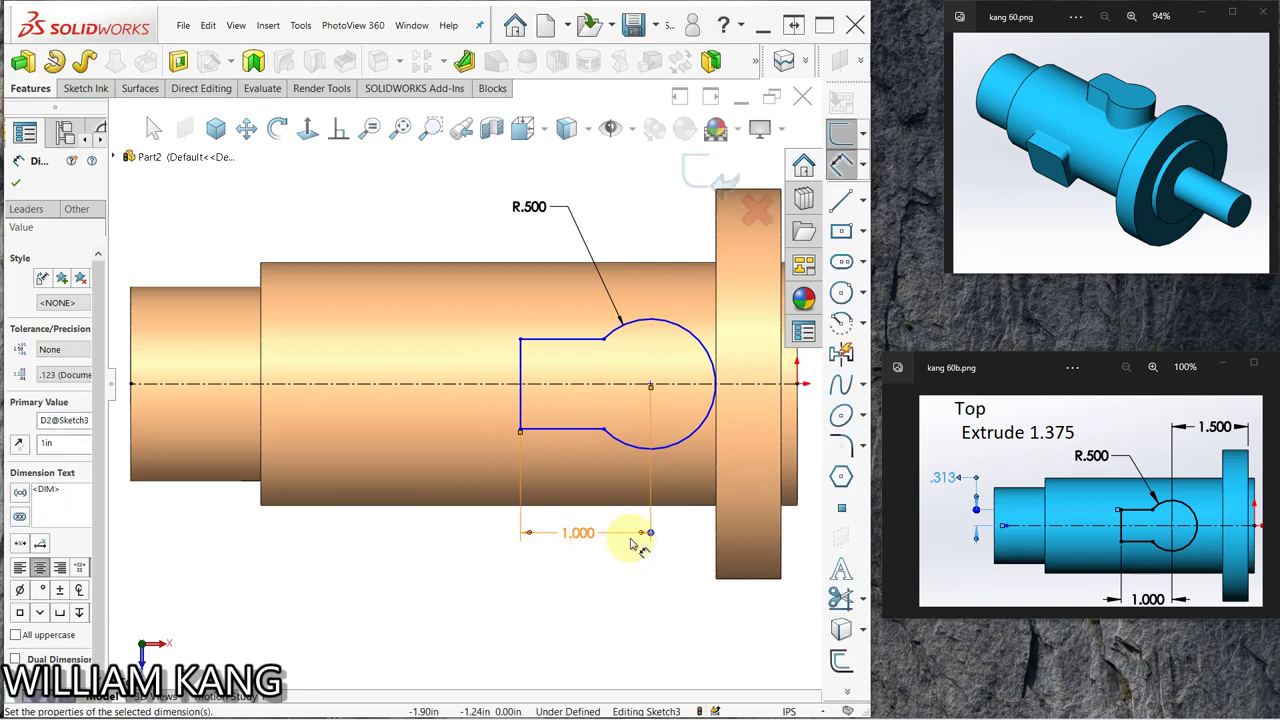
- Place the keyhole arc centre 1.500 from the flange end
{"action": "left_click", "coordinate": [698, 342]}
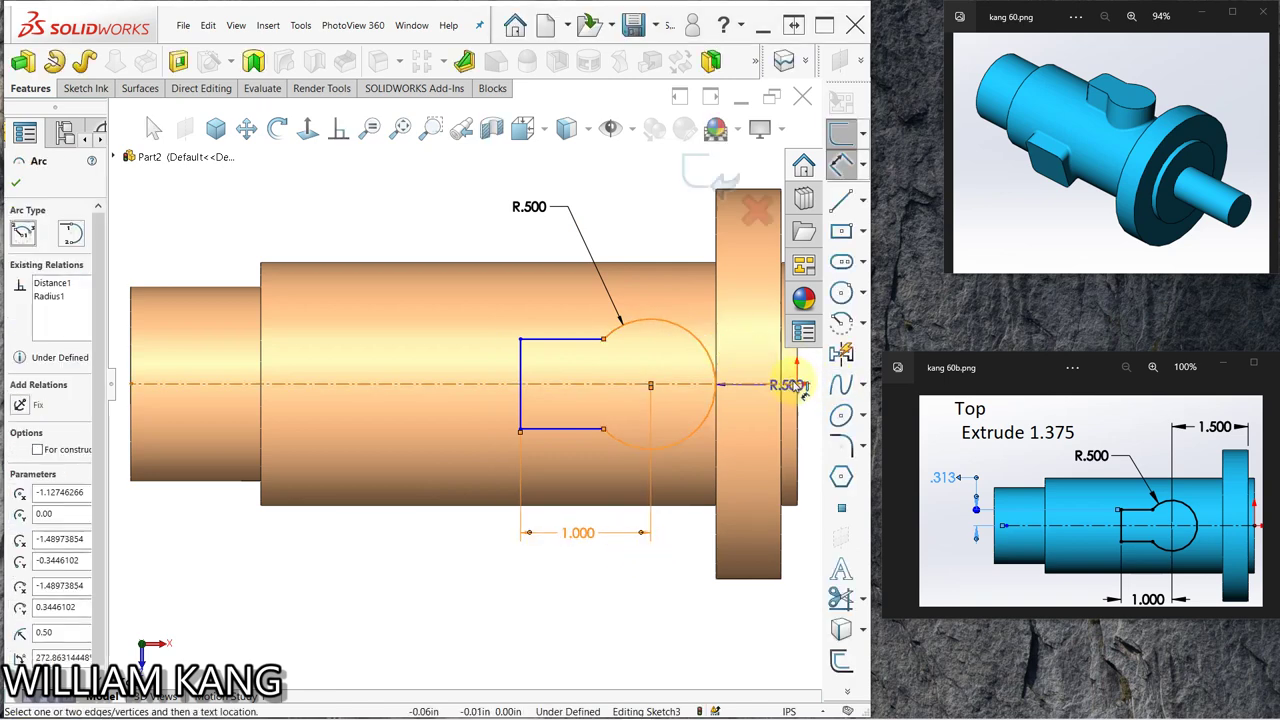
{"action": "left_click", "coordinate": [798, 383]}
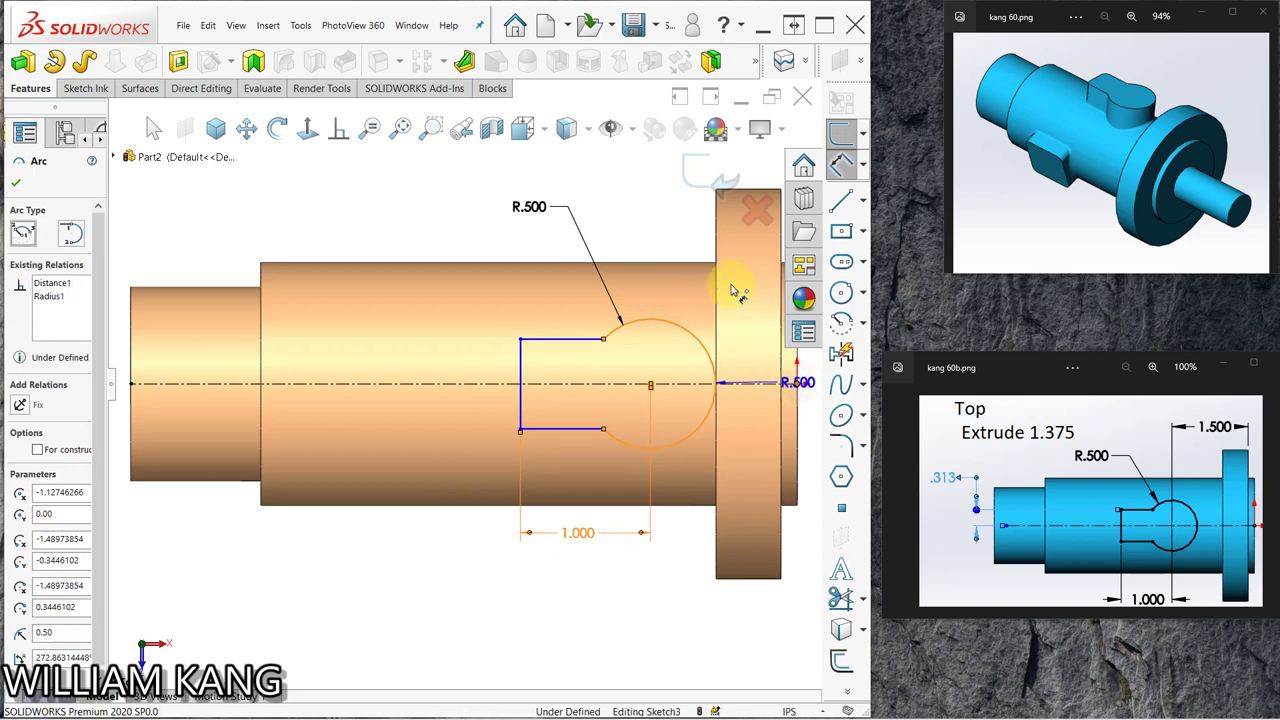
{"action": "left_click", "coordinate": [688, 230]}
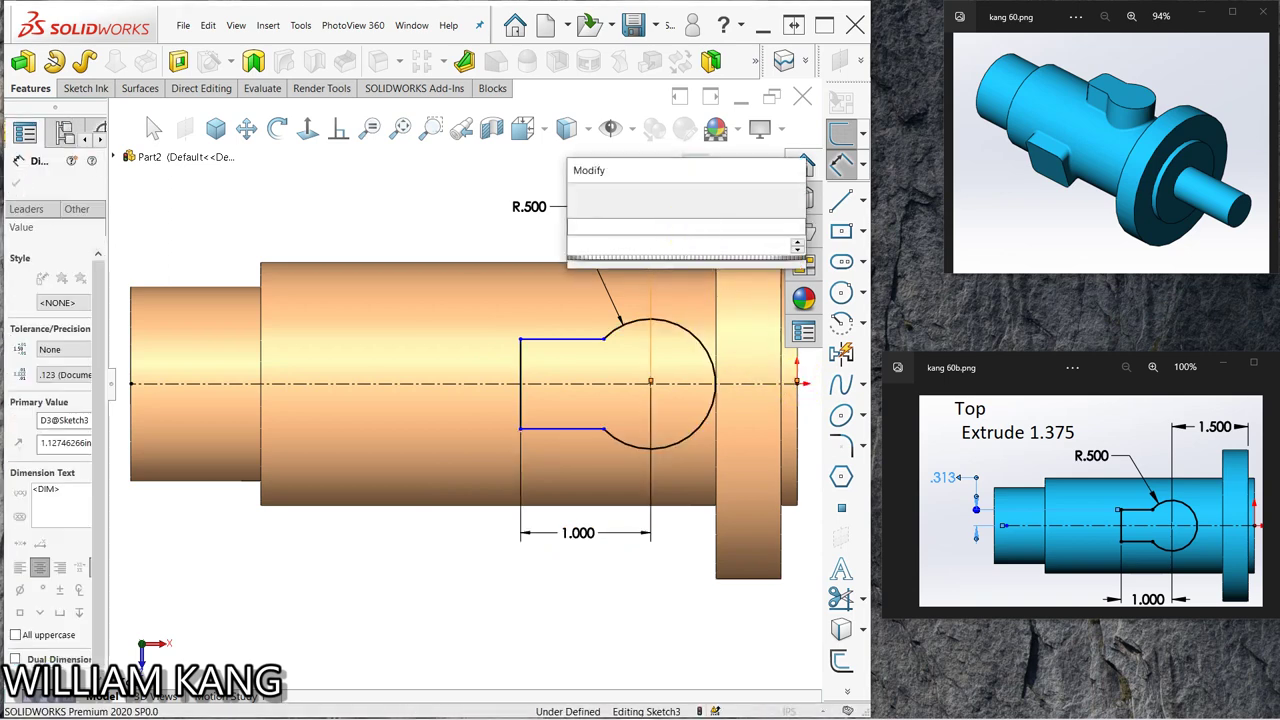
{"action": "type", "text": "1.5"}
{"action": "key", "text": "Return"}
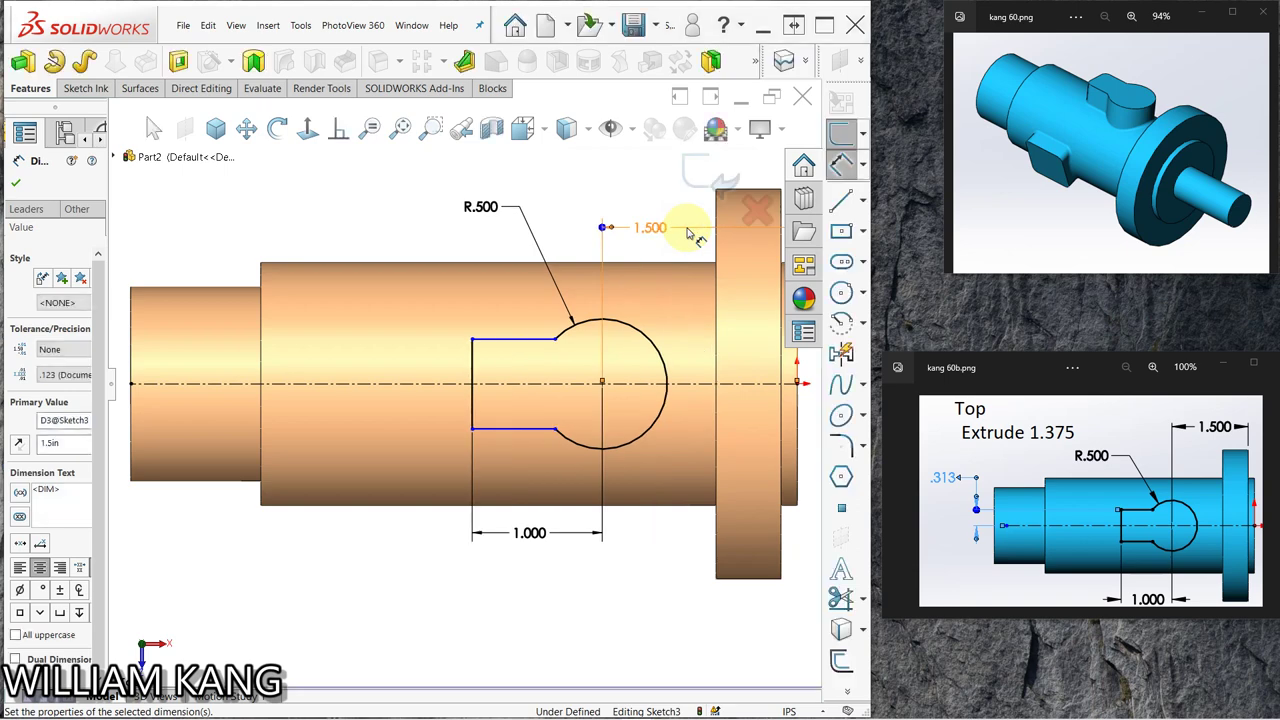
{"action": "key", "text": "Escape"}
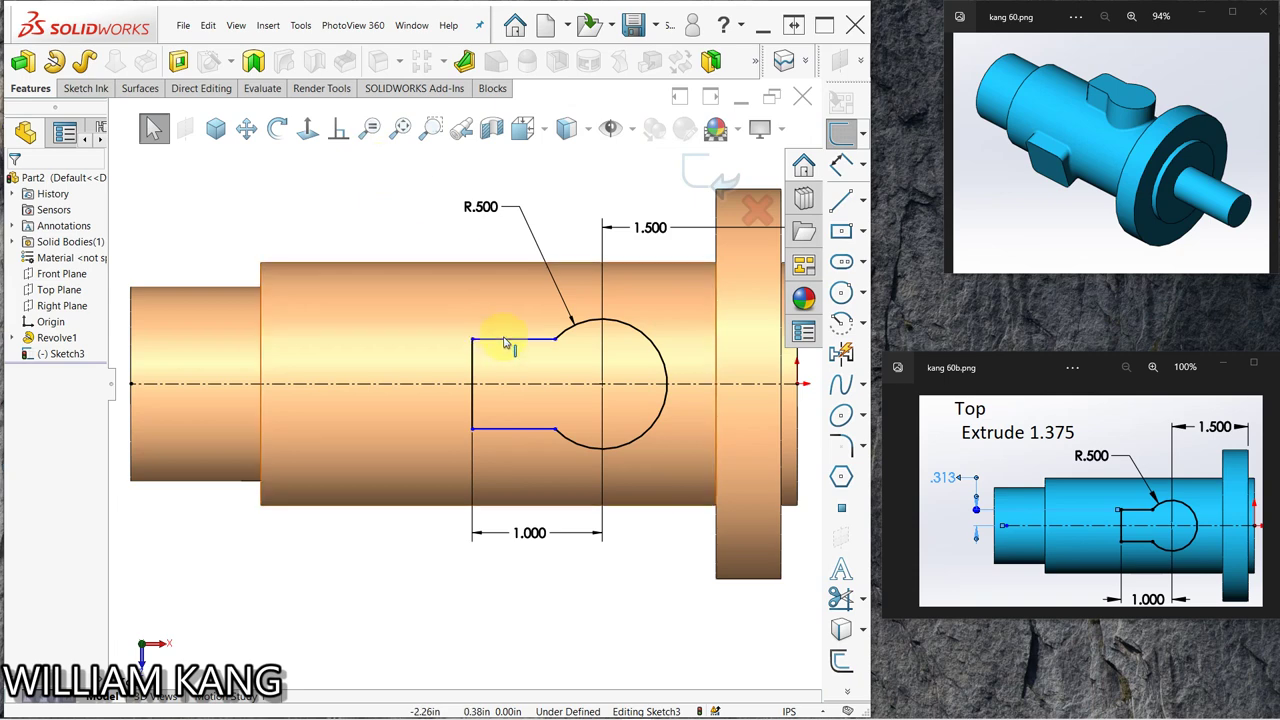
- Add a 0.600 slot width dimension, then undo it
{"action": "left_click", "coordinate": [841, 164]}
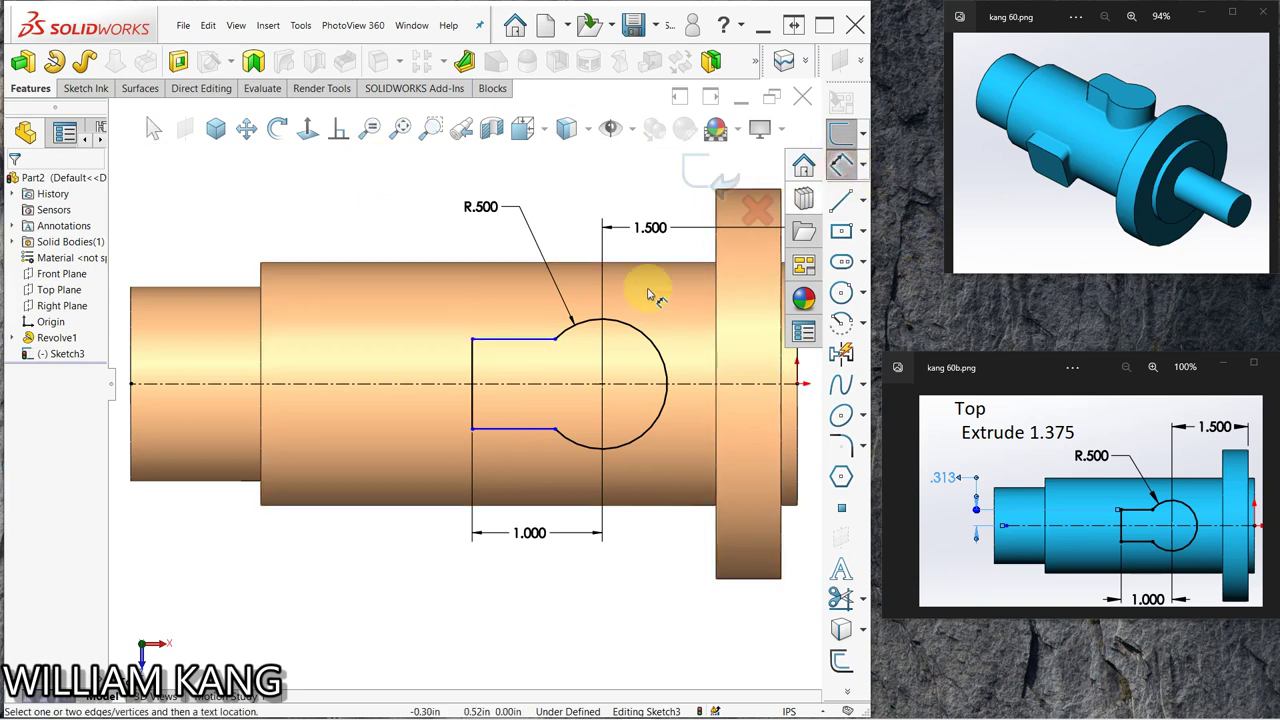
{"action": "left_click", "coordinate": [505, 341]}
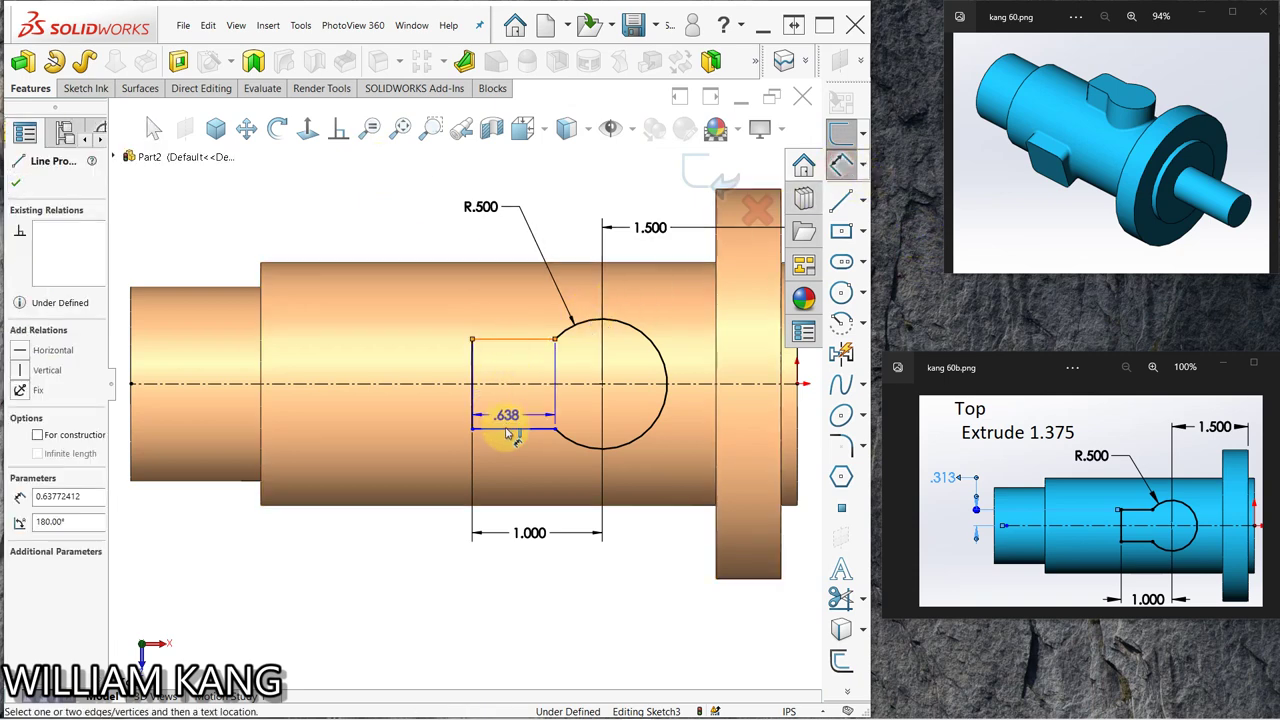
{"action": "left_click", "coordinate": [508, 429]}
{"action": "left_click", "coordinate": [425, 395]}
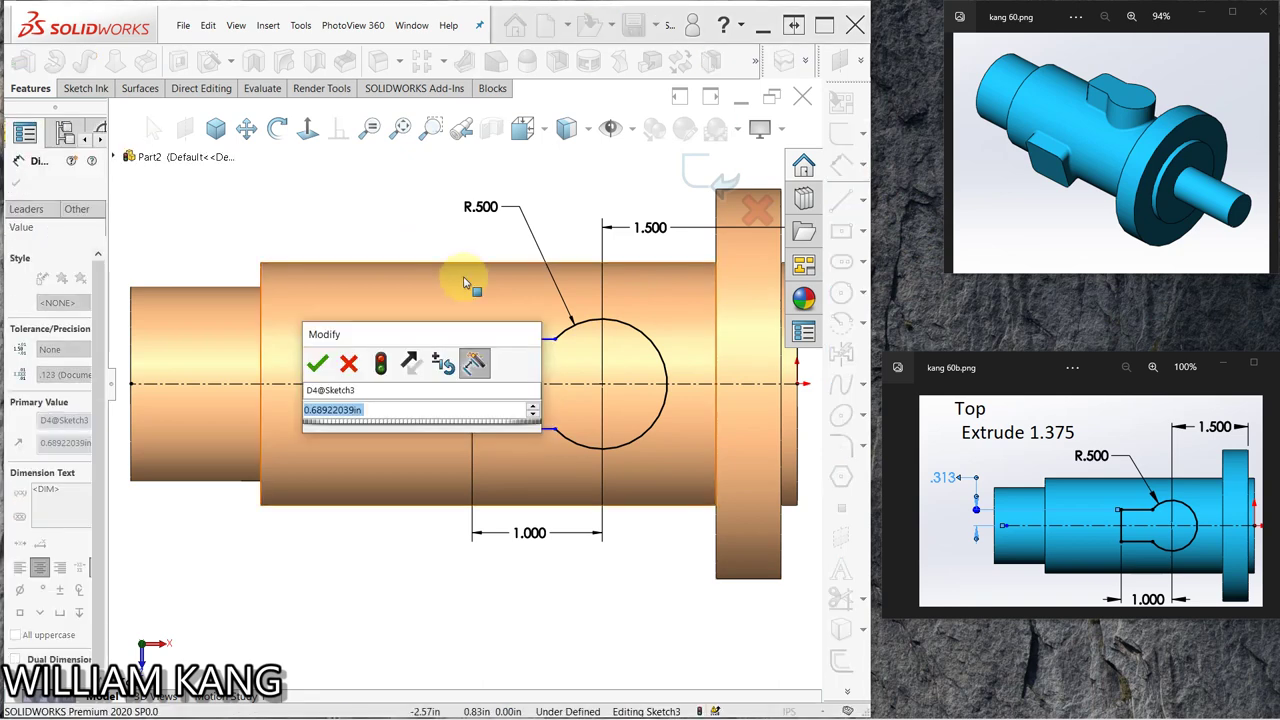
{"action": "type", "text": ".6"}
{"action": "key", "text": "Return"}
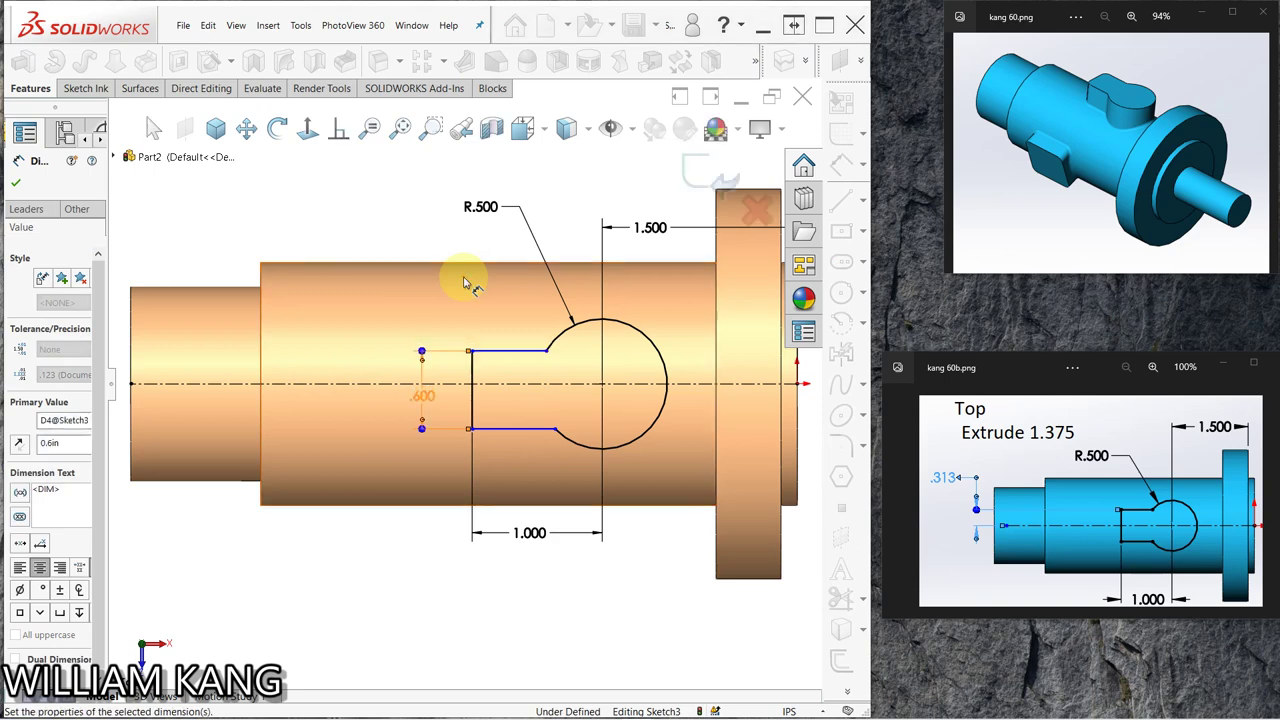
{"action": "left_click", "coordinate": [345, 236]}
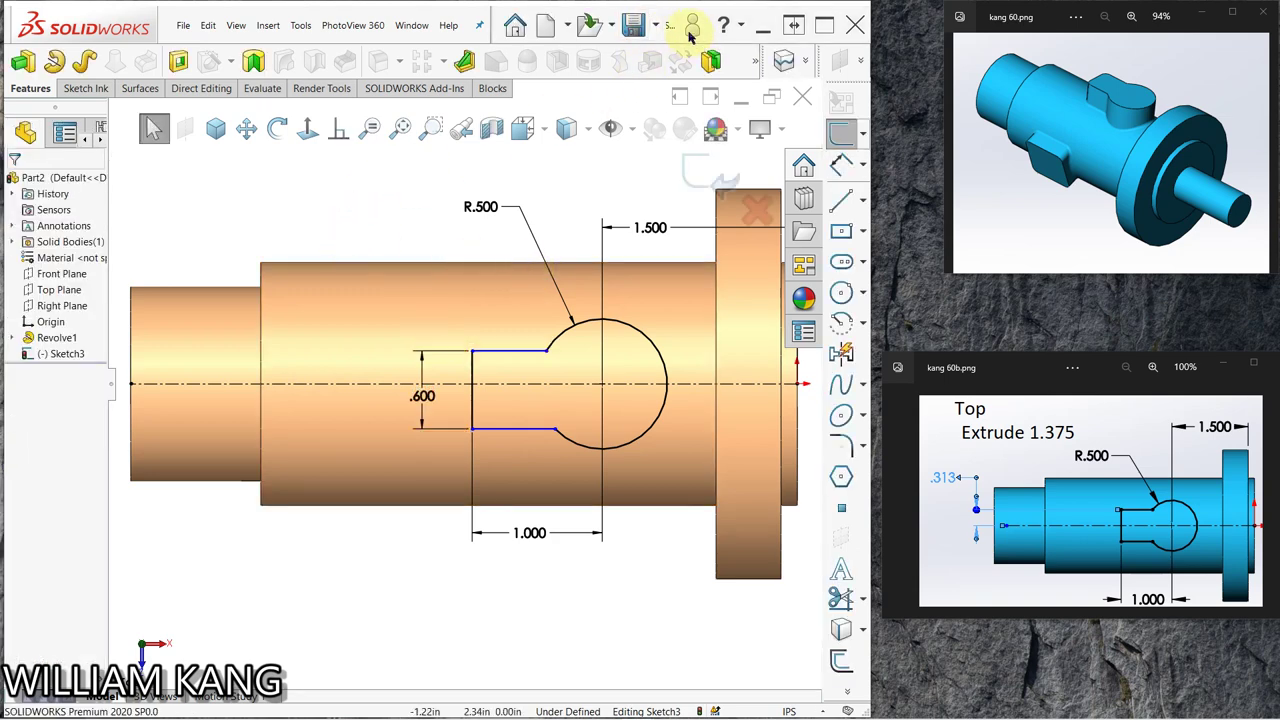
{"action": "left_click", "coordinate": [382, 210]}
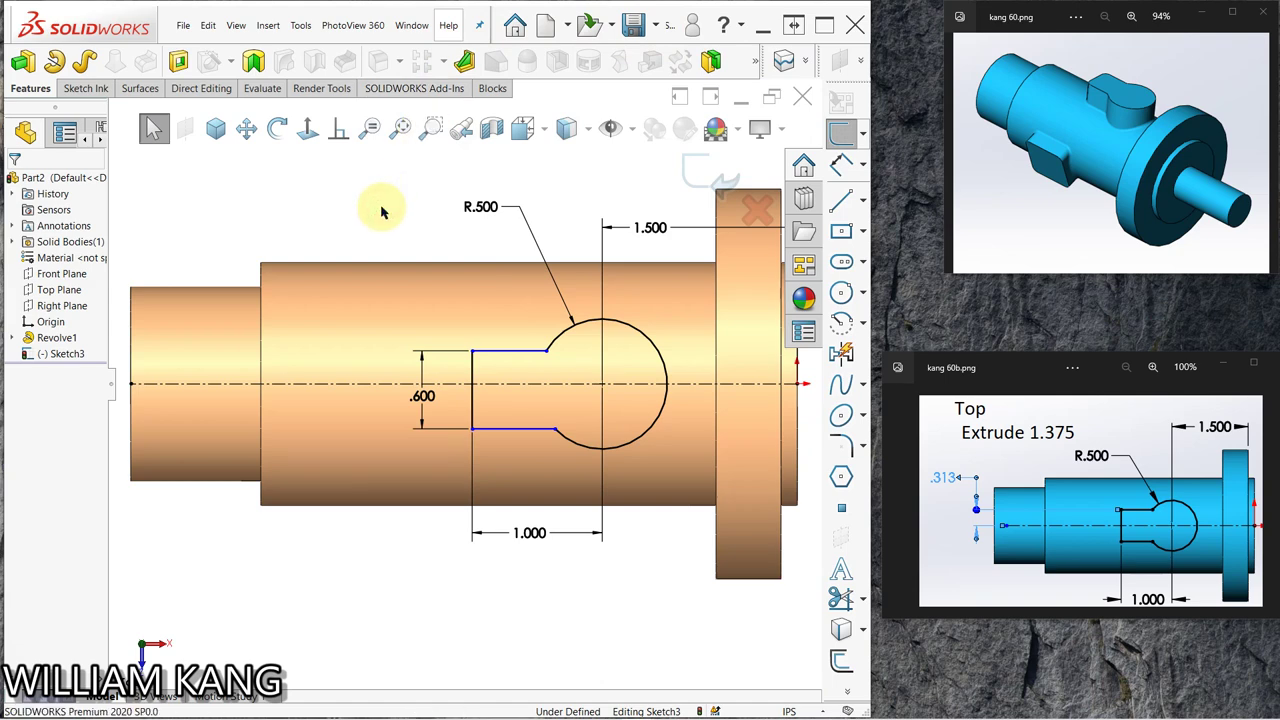
{"action": "key", "text": "ctrl+z"}
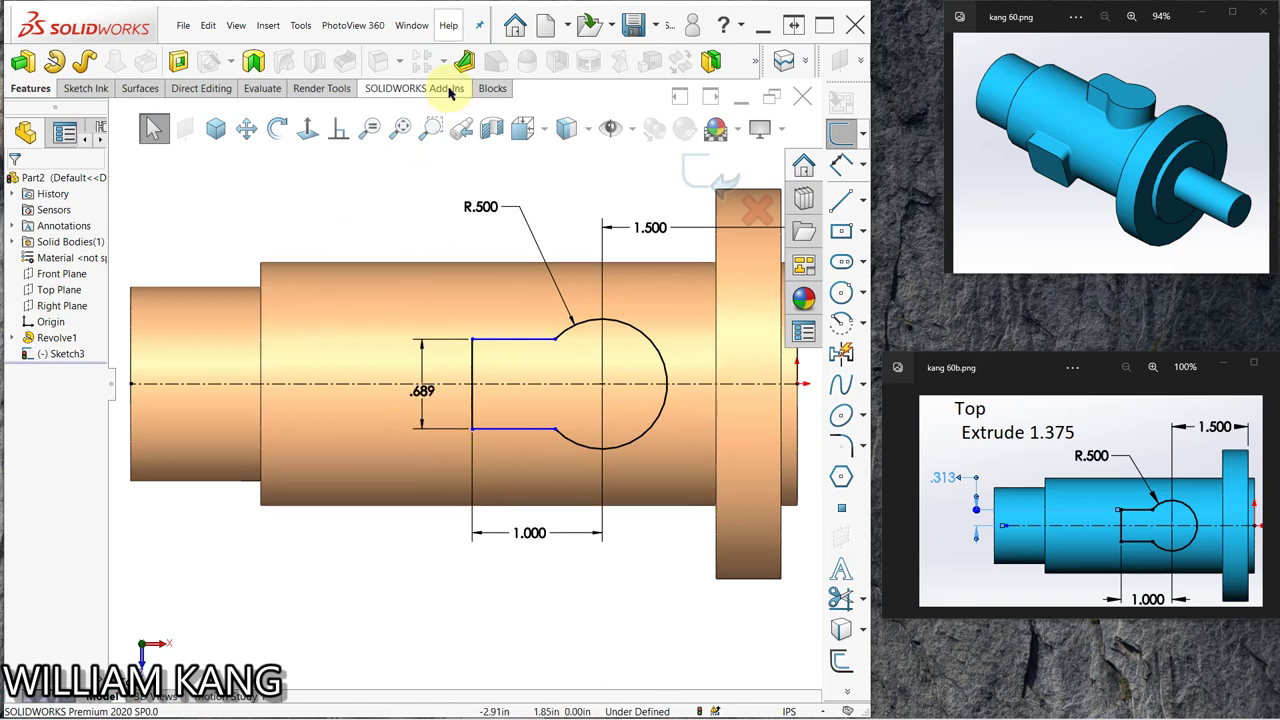
{"action": "key", "text": "ctrl+z"}
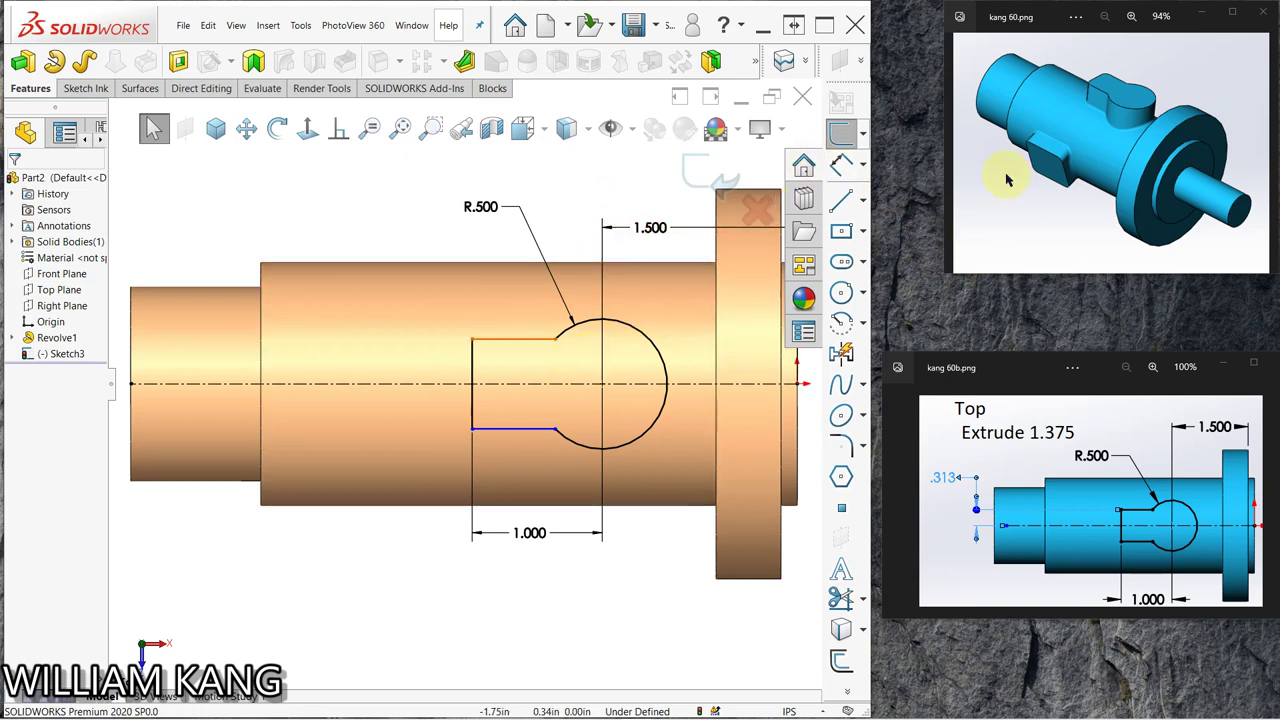
- Dimension the upper and lower slot edges each 0.300 from the centreline
{"action": "left_click", "coordinate": [841, 164]}
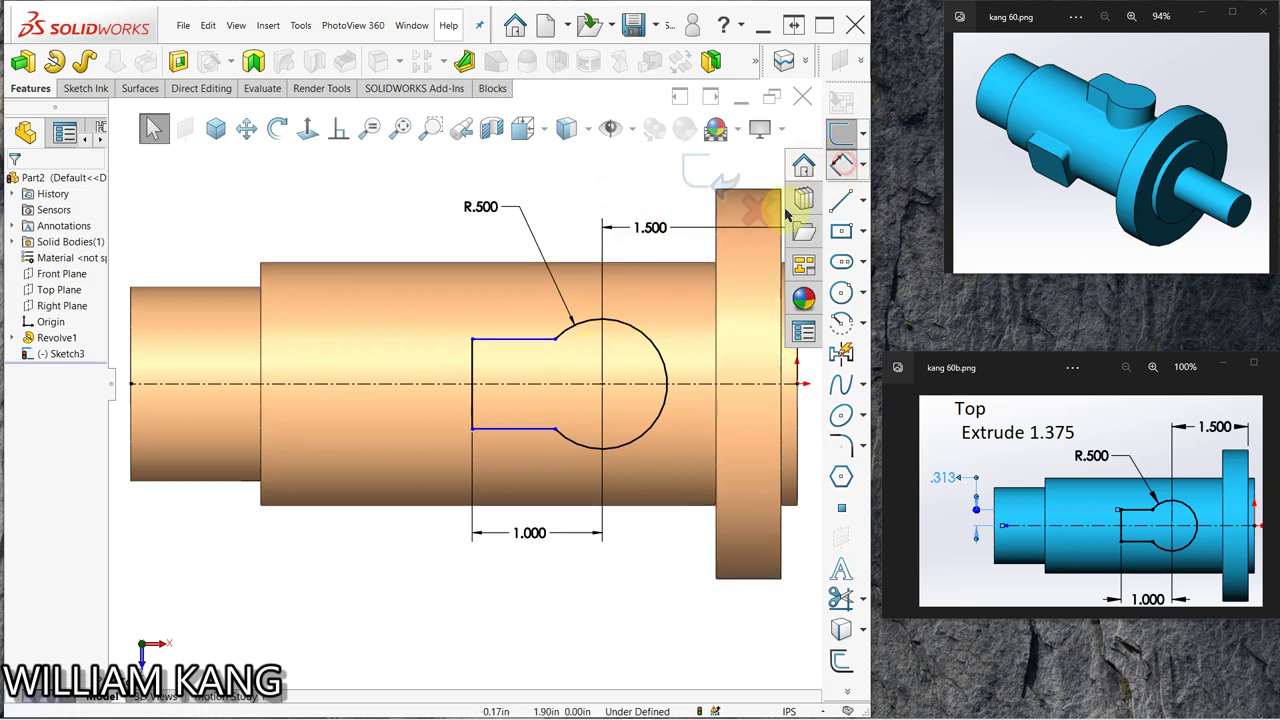
{"action": "left_click", "coordinate": [530, 340]}
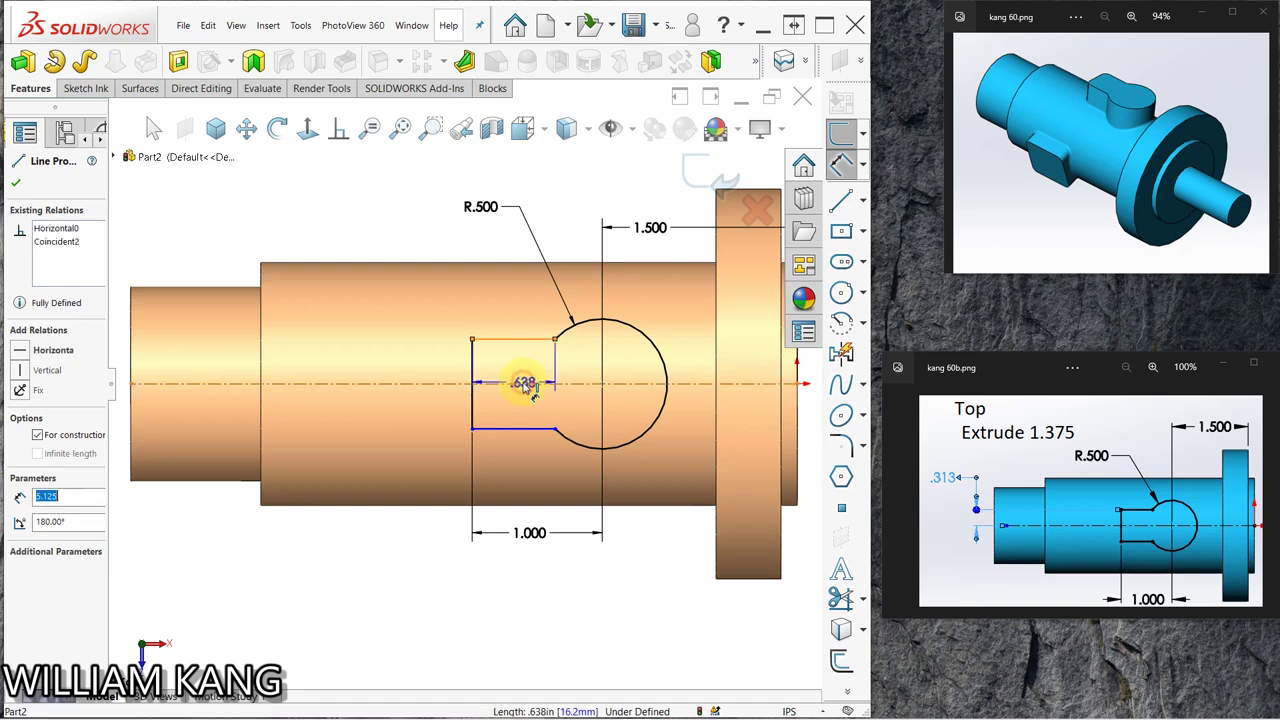
{"action": "left_click", "coordinate": [528, 384]}
{"action": "left_click", "coordinate": [440, 365]}
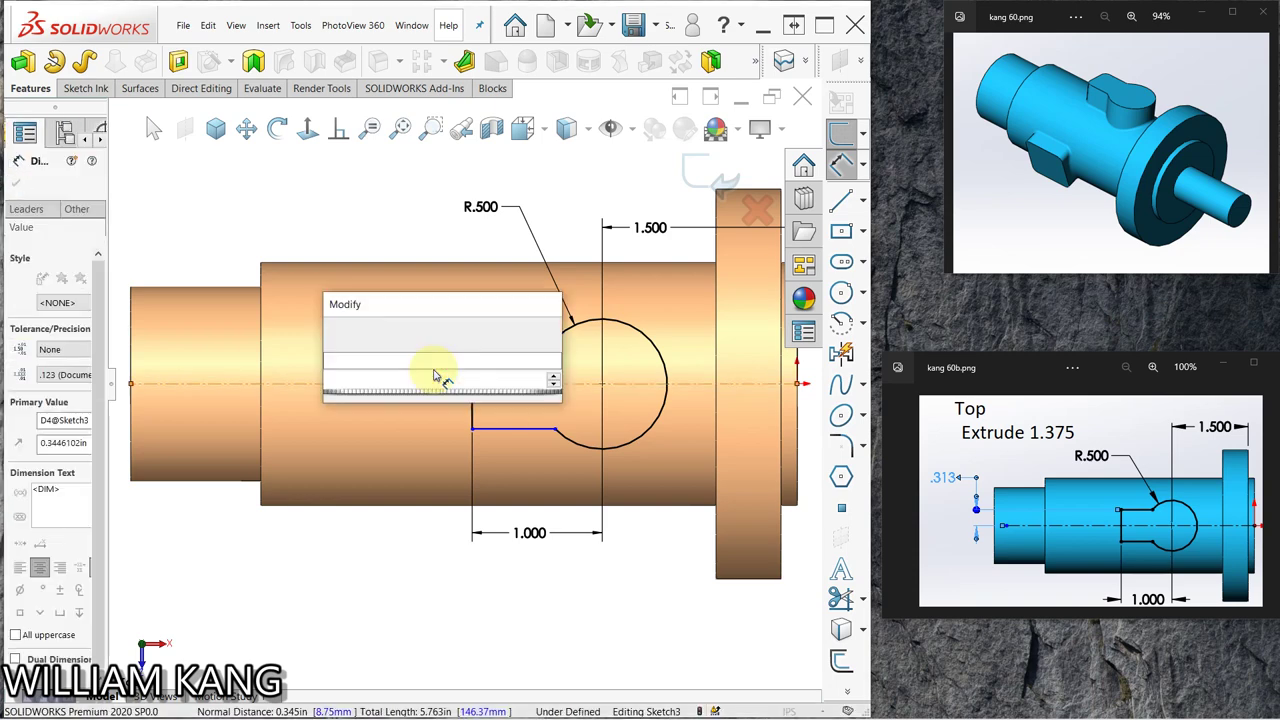
{"action": "type", "text": ".3"}
{"action": "key", "text": "Return"}
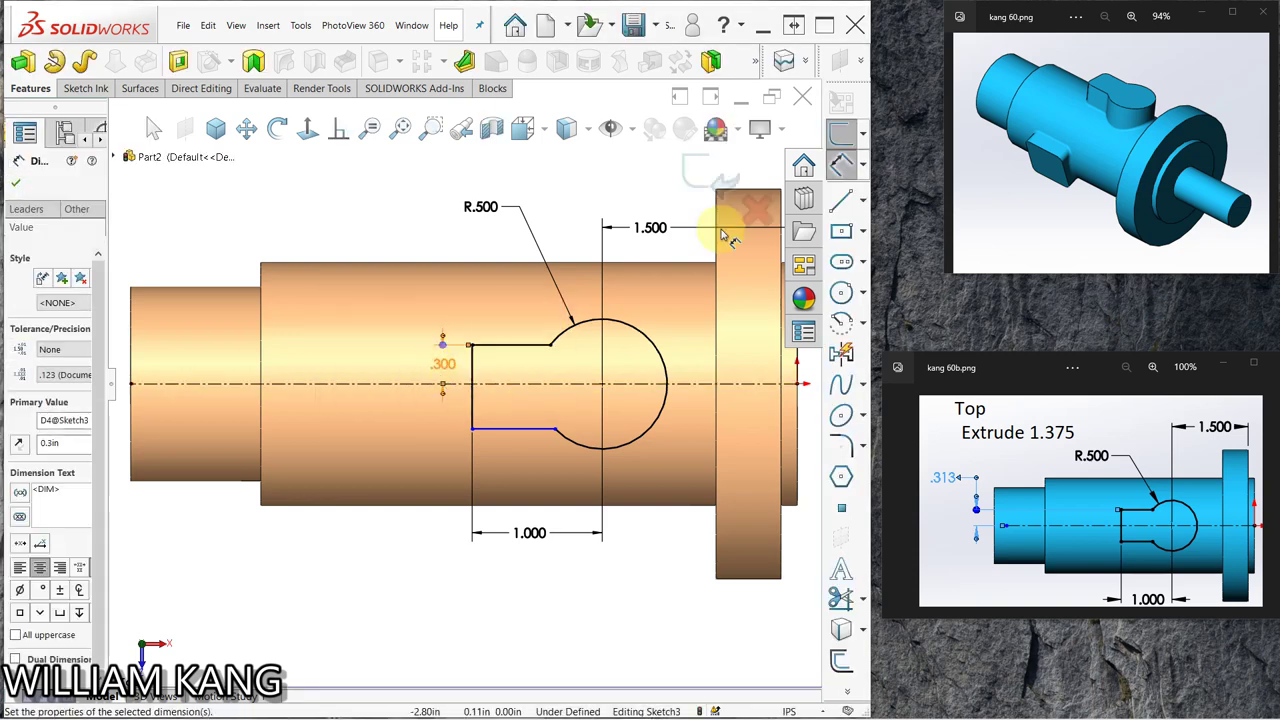
{"action": "left_click", "coordinate": [517, 384]}
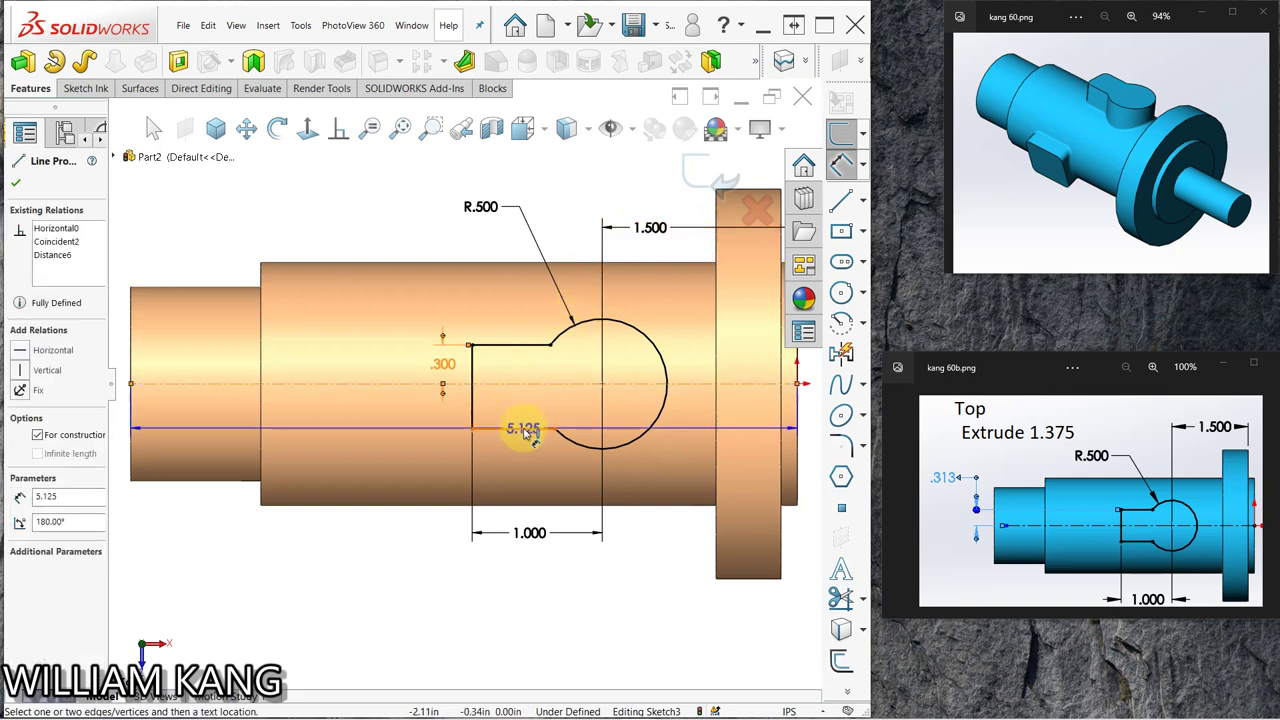
{"action": "left_click", "coordinate": [527, 430]}
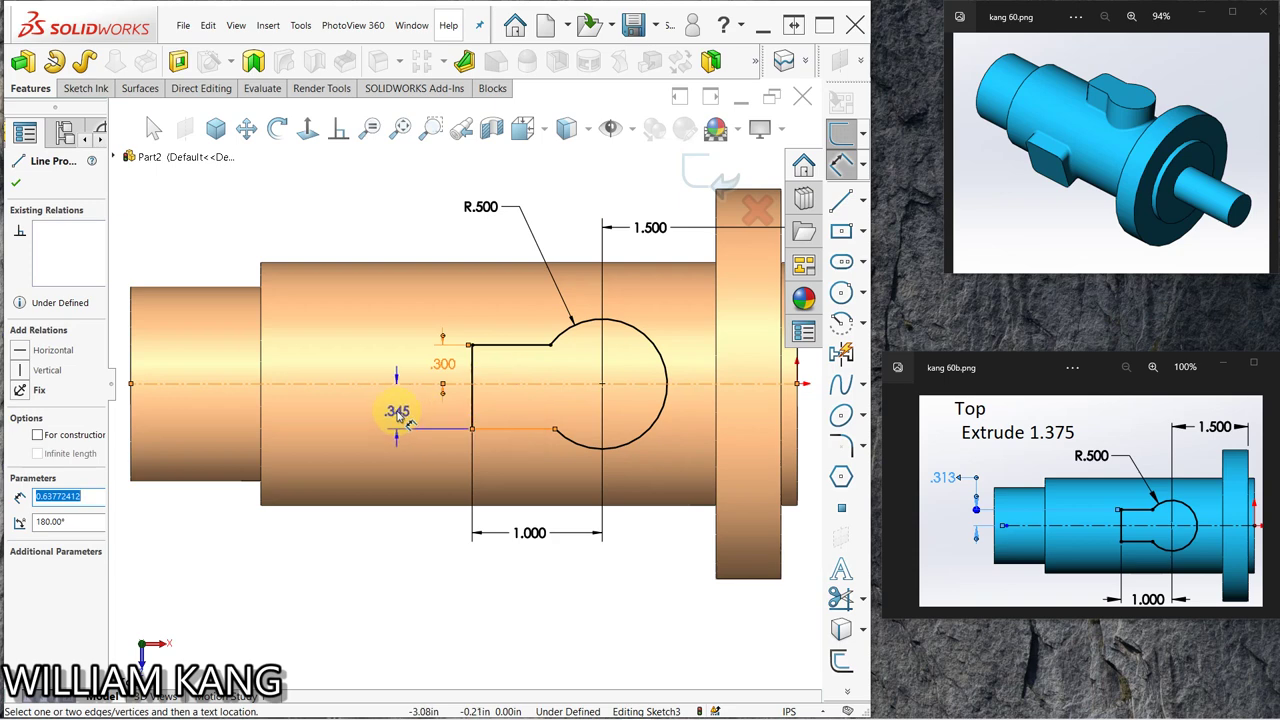
{"action": "left_click", "coordinate": [396, 414]}
{"action": "type", "text": ".3"}
{"action": "key", "text": "Return"}
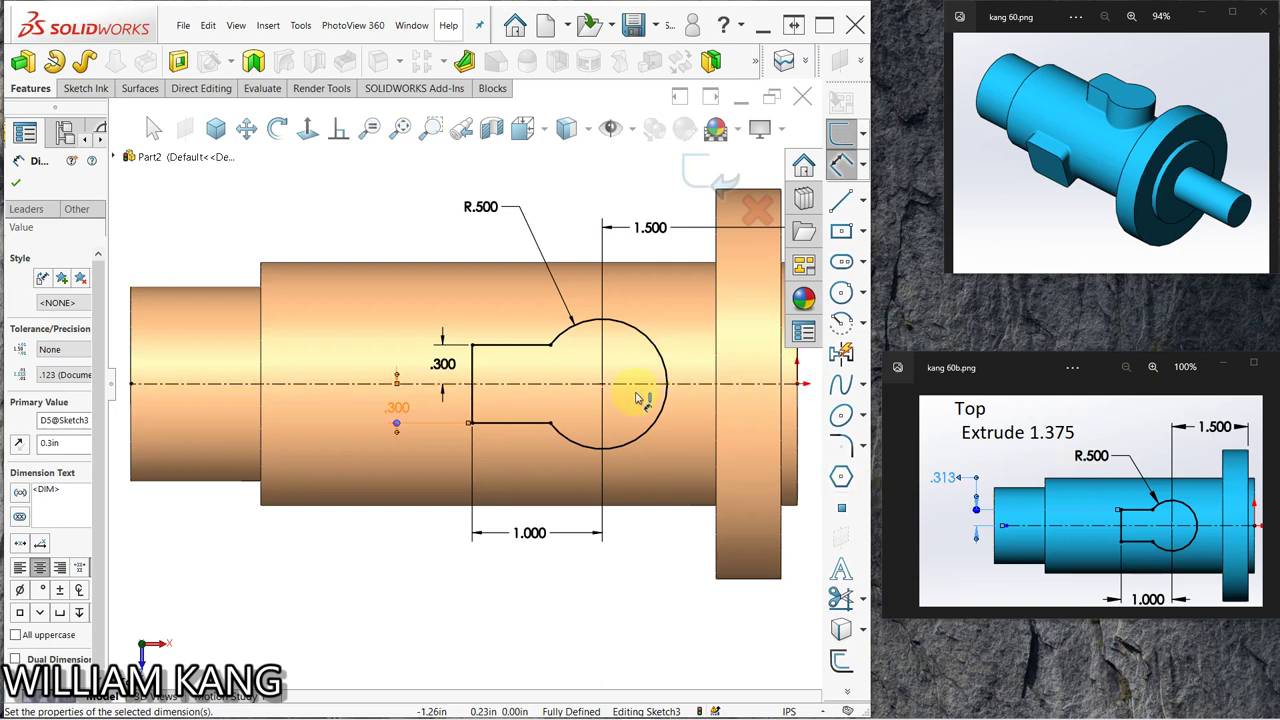
- Extrude the keyhole sketch 1.375 in blind to create Boss-Extrude1
{"action": "left_click", "coordinate": [22, 66]}
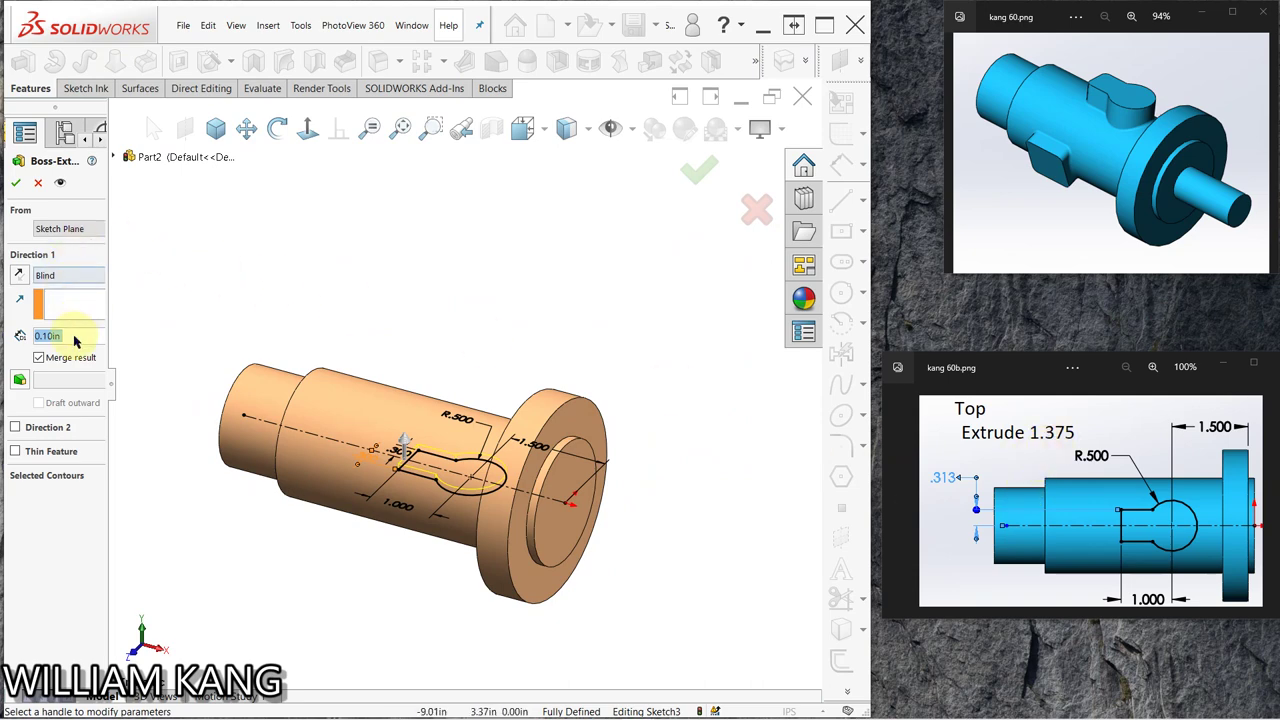
{"action": "type", "text": "1"}
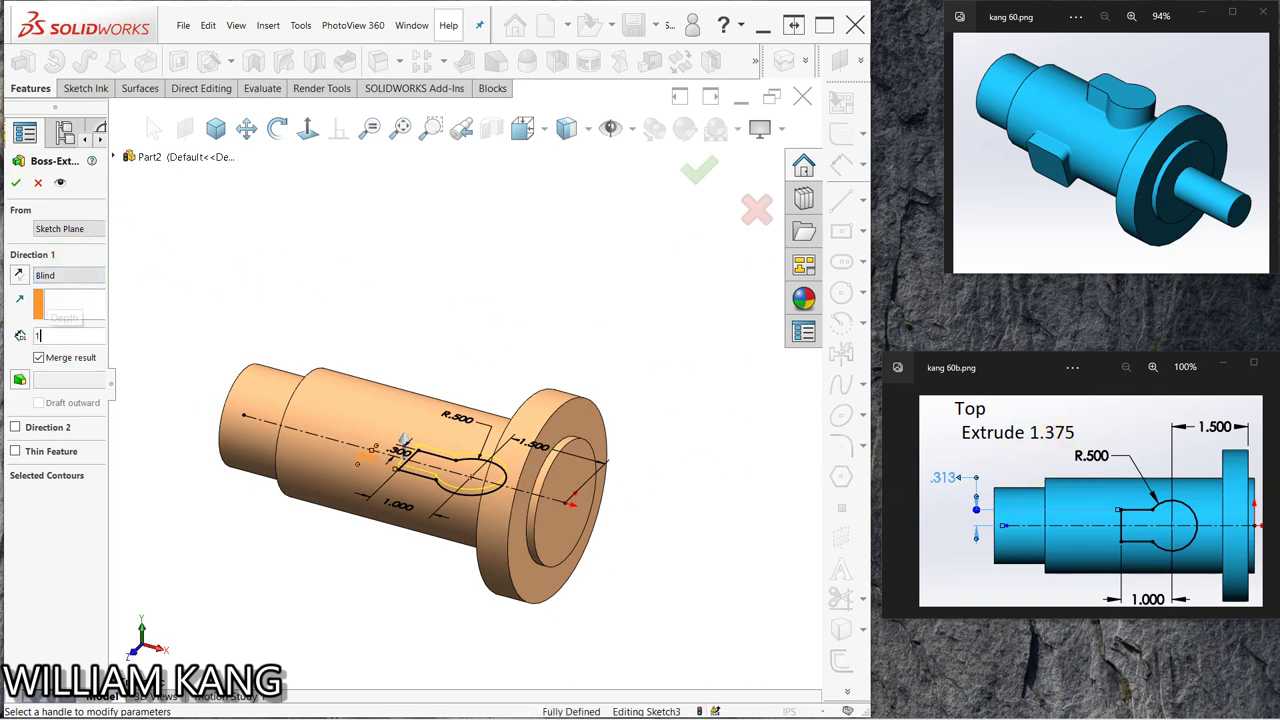
{"action": "type", "text": ".375"}
{"action": "key", "text": "Return"}
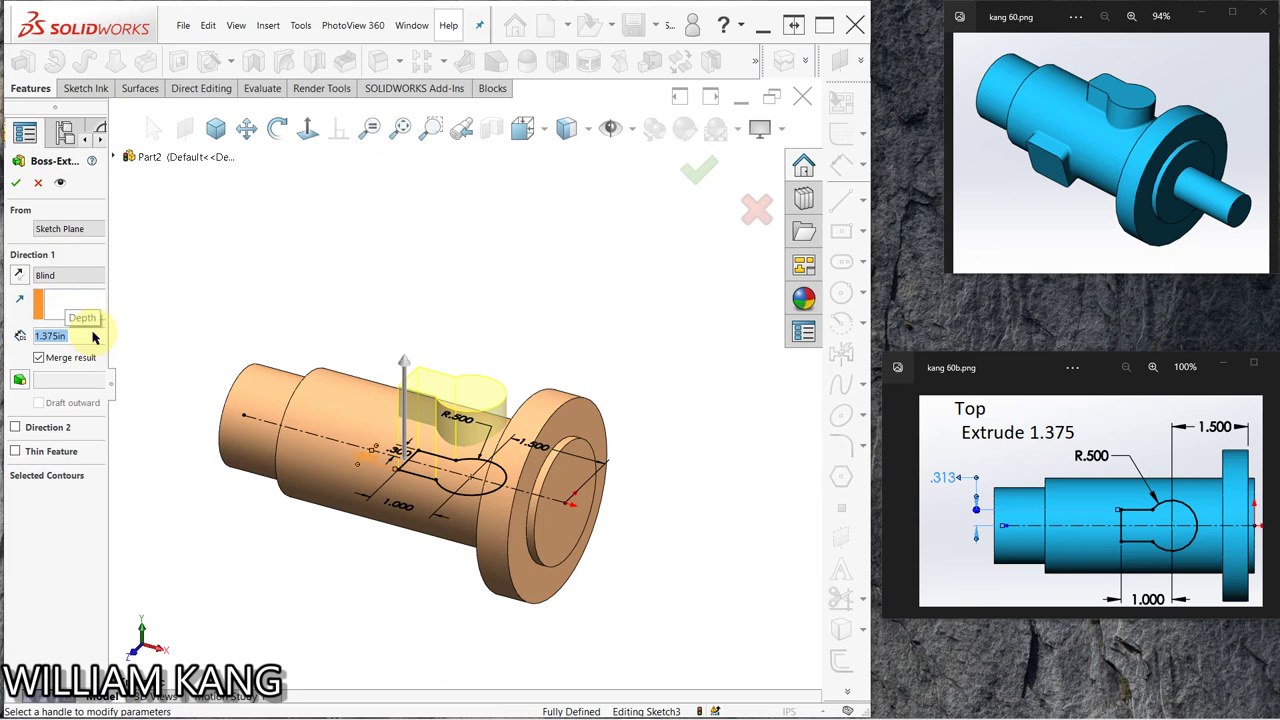
{"action": "left_click", "coordinate": [17, 183]}
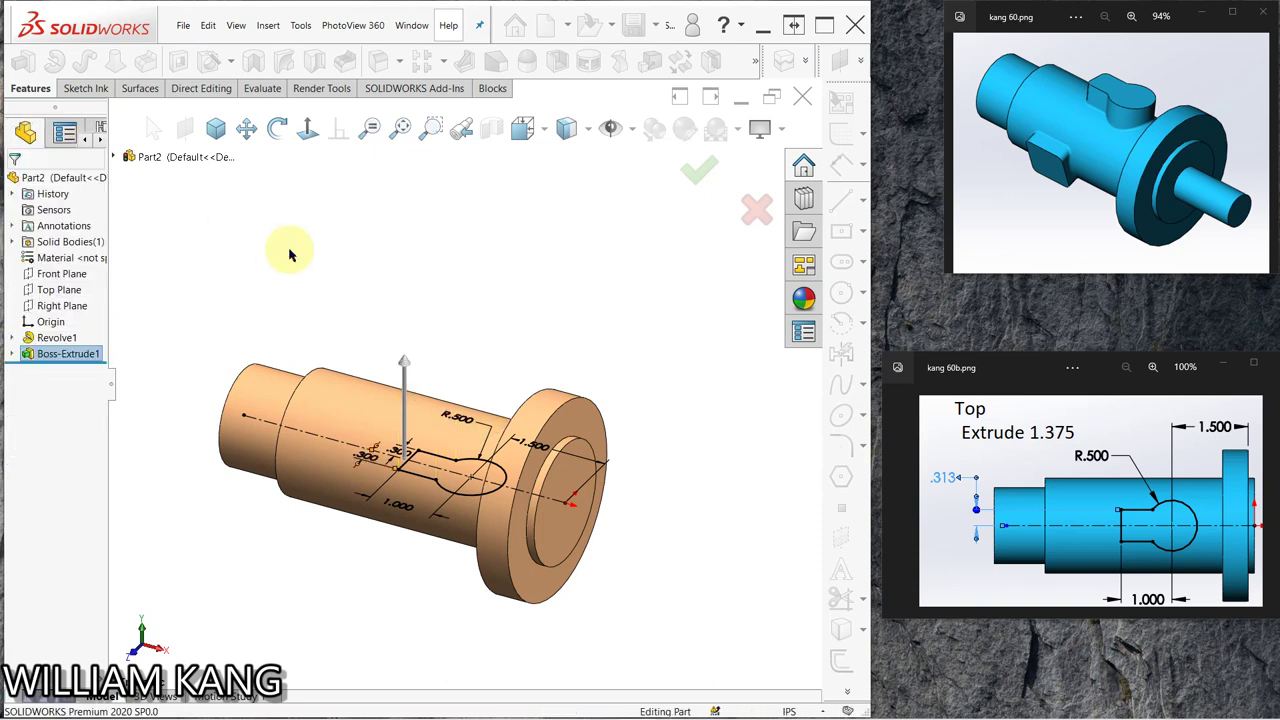
{"action": "mouse_move", "coordinate": [345, 259]}
{"action": "middle_mouse_down"}
{"action": "mouse_move", "coordinate": [300, 249]}
{"action": "mouse_move", "coordinate": [423, 217]}
{"action": "mouse_move", "coordinate": [263, 254]}
{"action": "mouse_move", "coordinate": [381, 278]}
{"action": "mouse_move", "coordinate": [374, 169]}
{"action": "mouse_move", "coordinate": [380, 209]}
{"action": "mouse_move", "coordinate": [386, 200]}
{"action": "middle_mouse_up"}
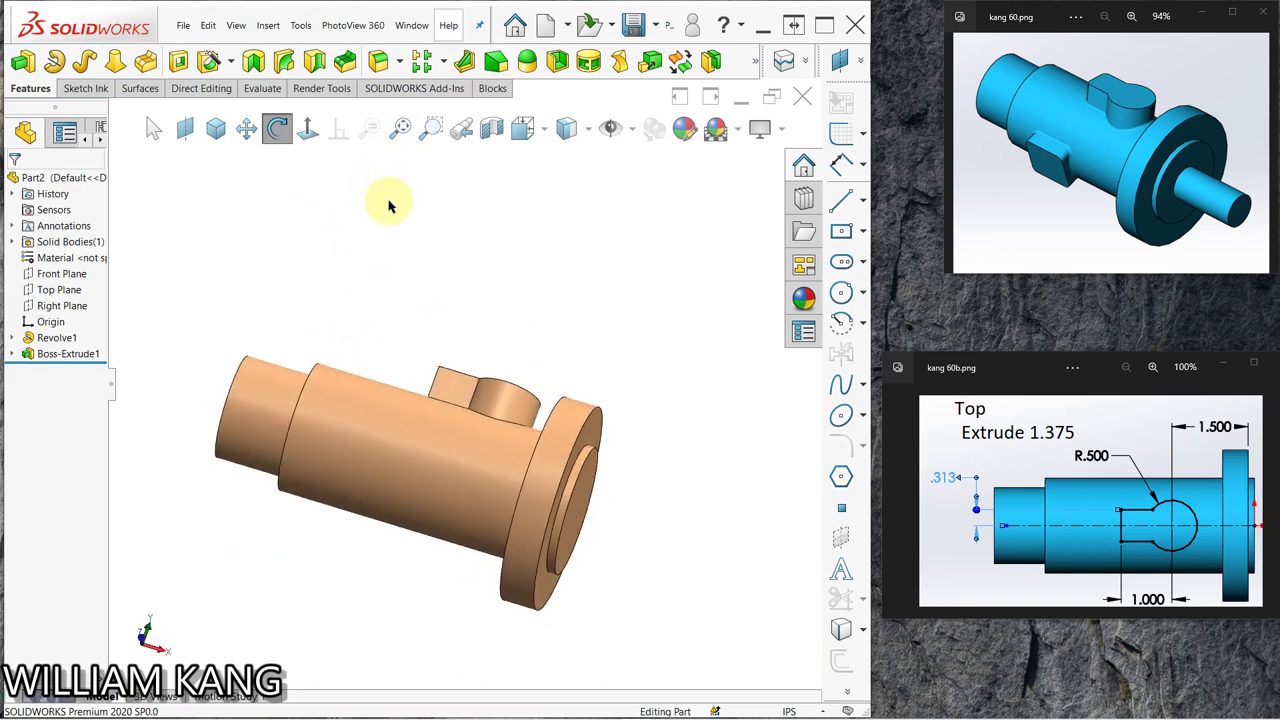
- Make the temporary axes visible on the part
{"action": "left_click", "coordinate": [632, 130]}
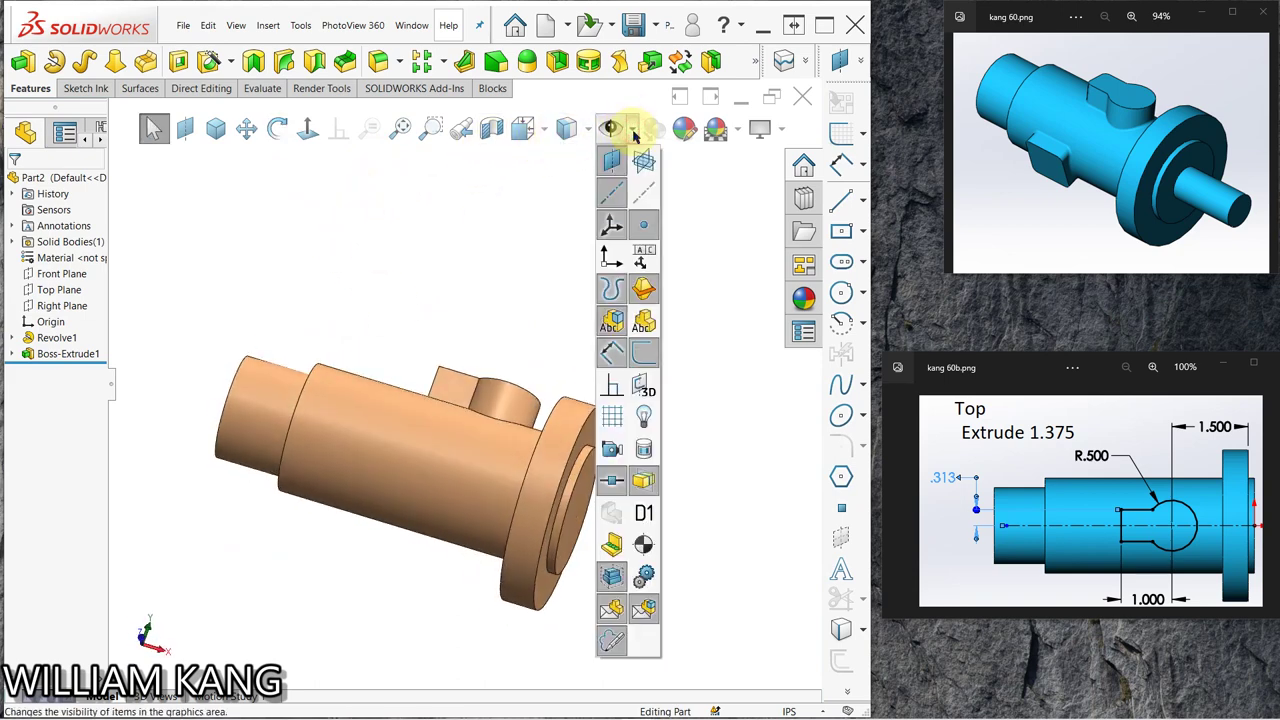
{"action": "left_click", "coordinate": [644, 195]}
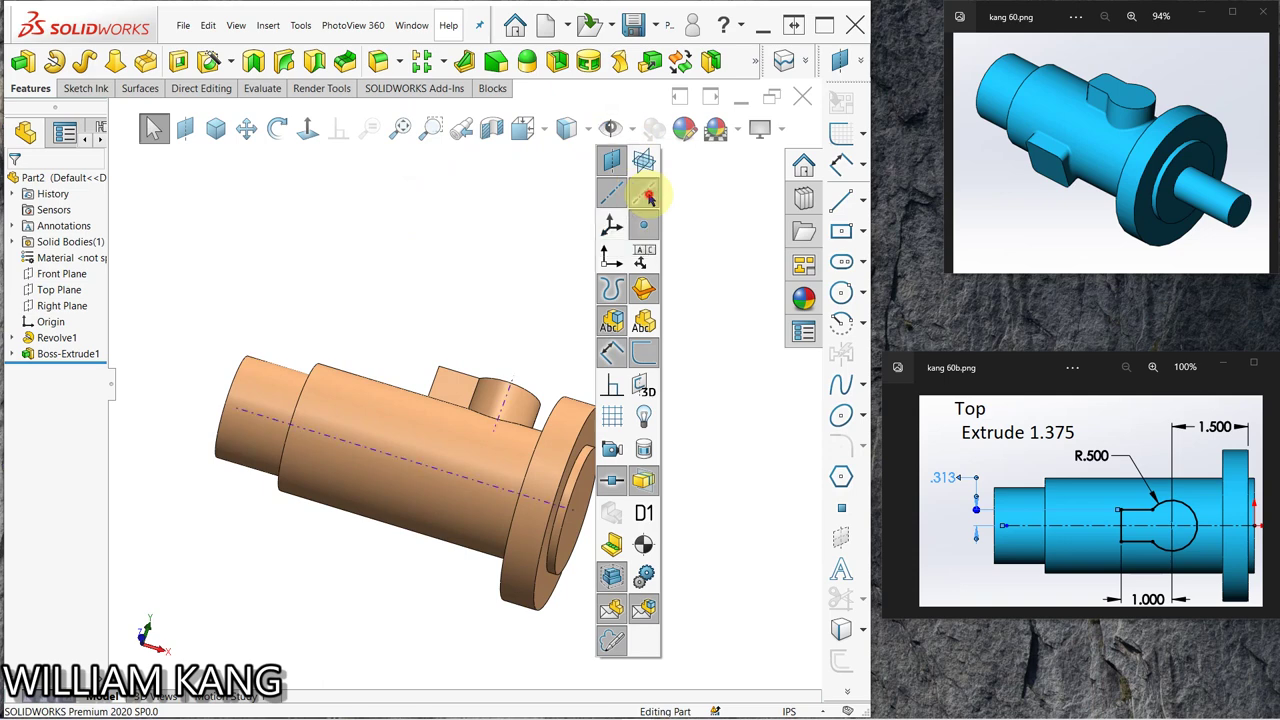
{"action": "mouse_move", "coordinate": [423, 243]}
{"action": "middle_mouse_down"}
{"action": "mouse_move", "coordinate": [368, 300]}
{"action": "mouse_move", "coordinate": [386, 446]}
{"action": "middle_mouse_up"}
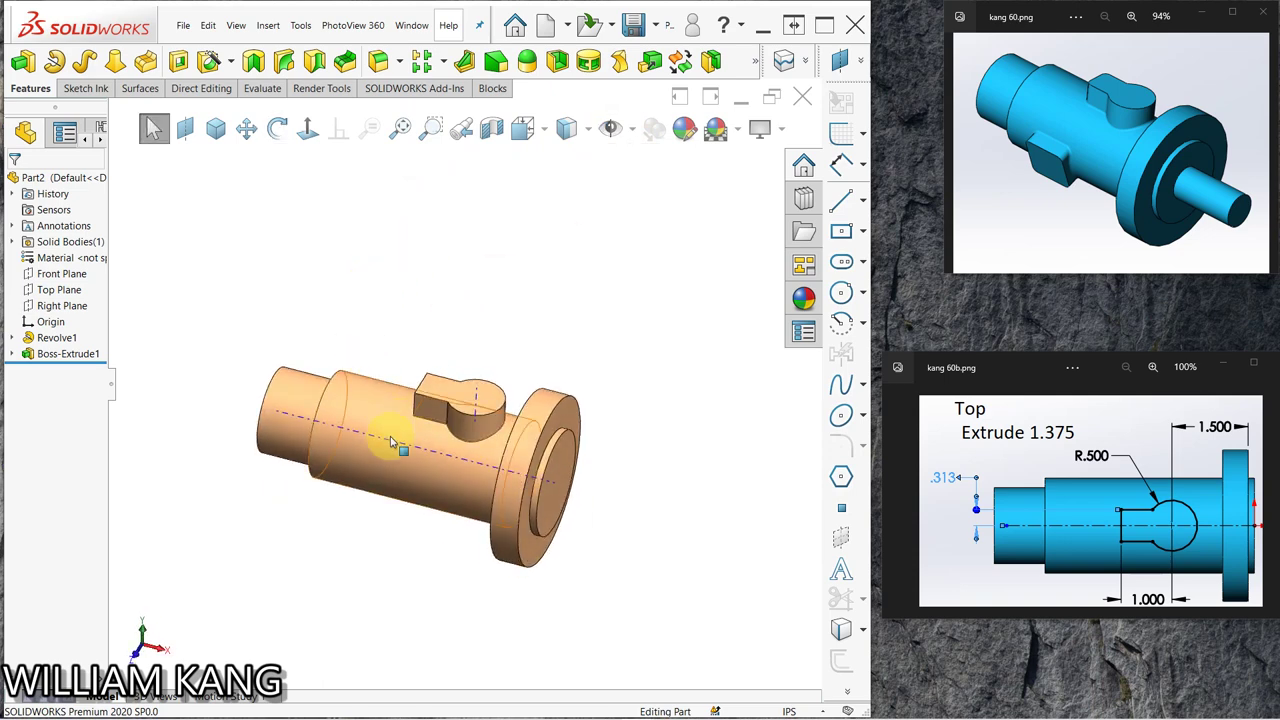
- Create Plane1 at 24° from the Front Plane about the shaft axis
{"action": "left_click", "coordinate": [1274, 490]}
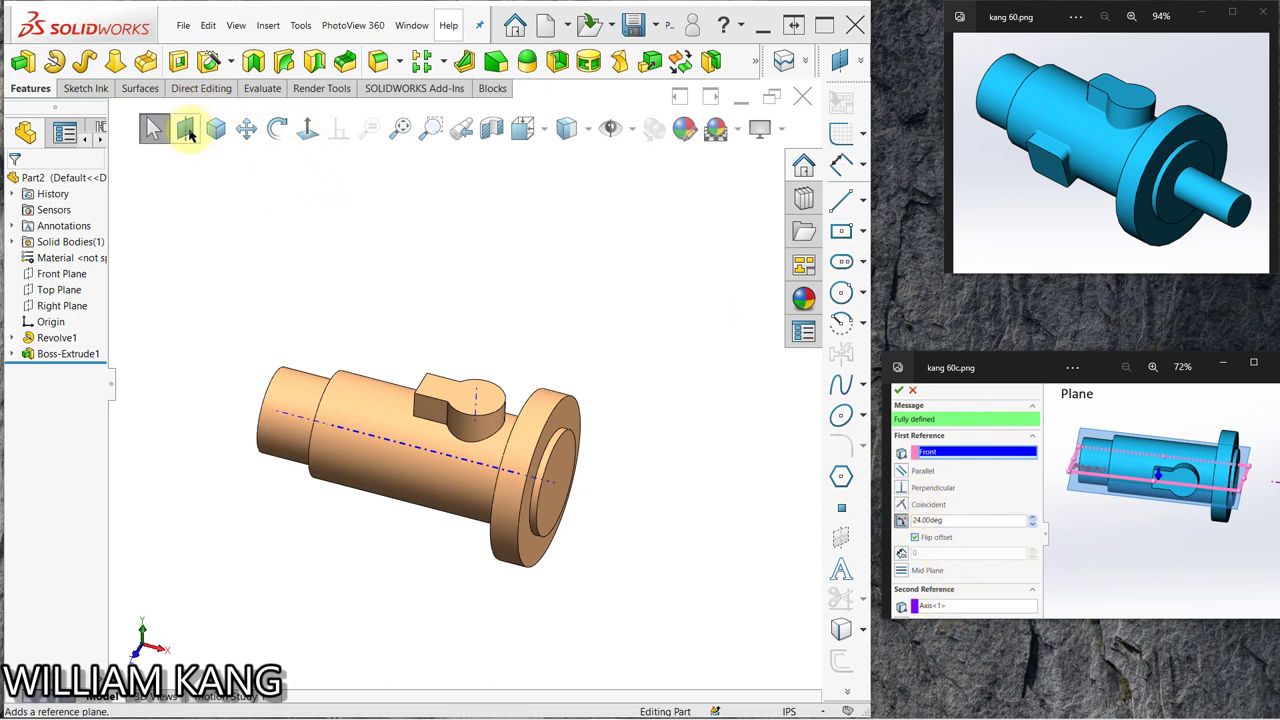
{"action": "left_click", "coordinate": [186, 132]}
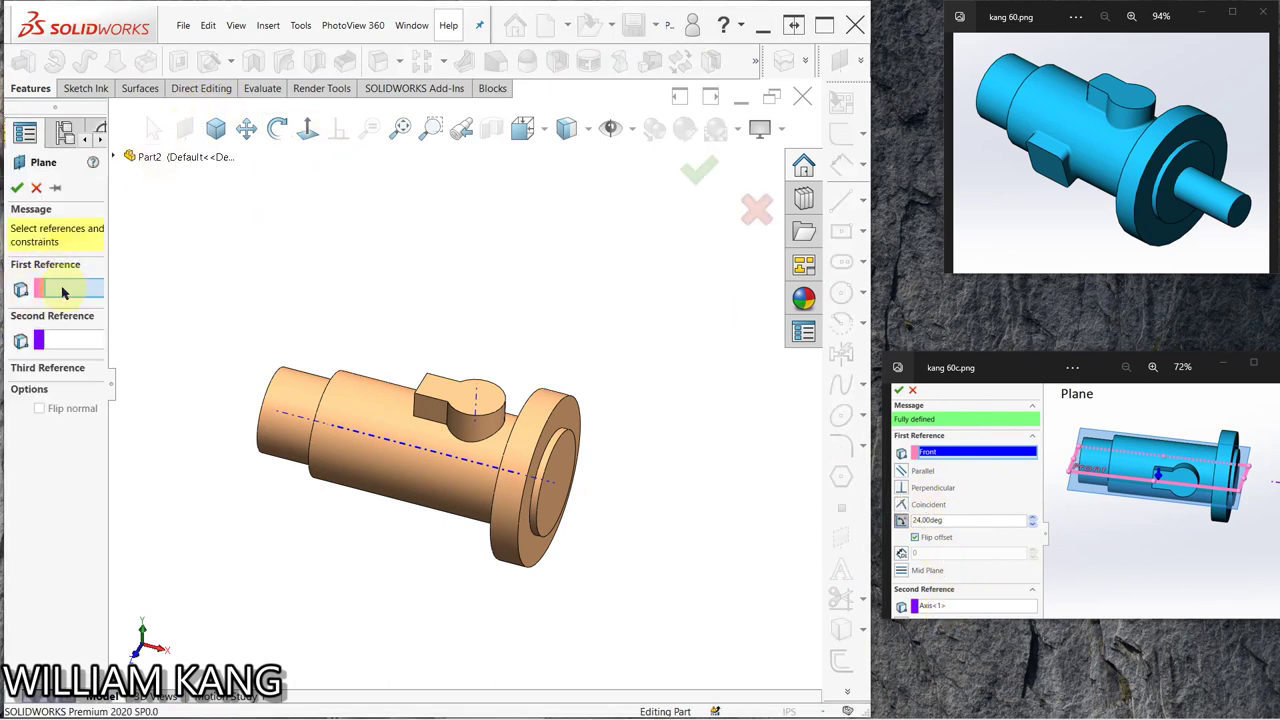
{"action": "left_click", "coordinate": [114, 158]}
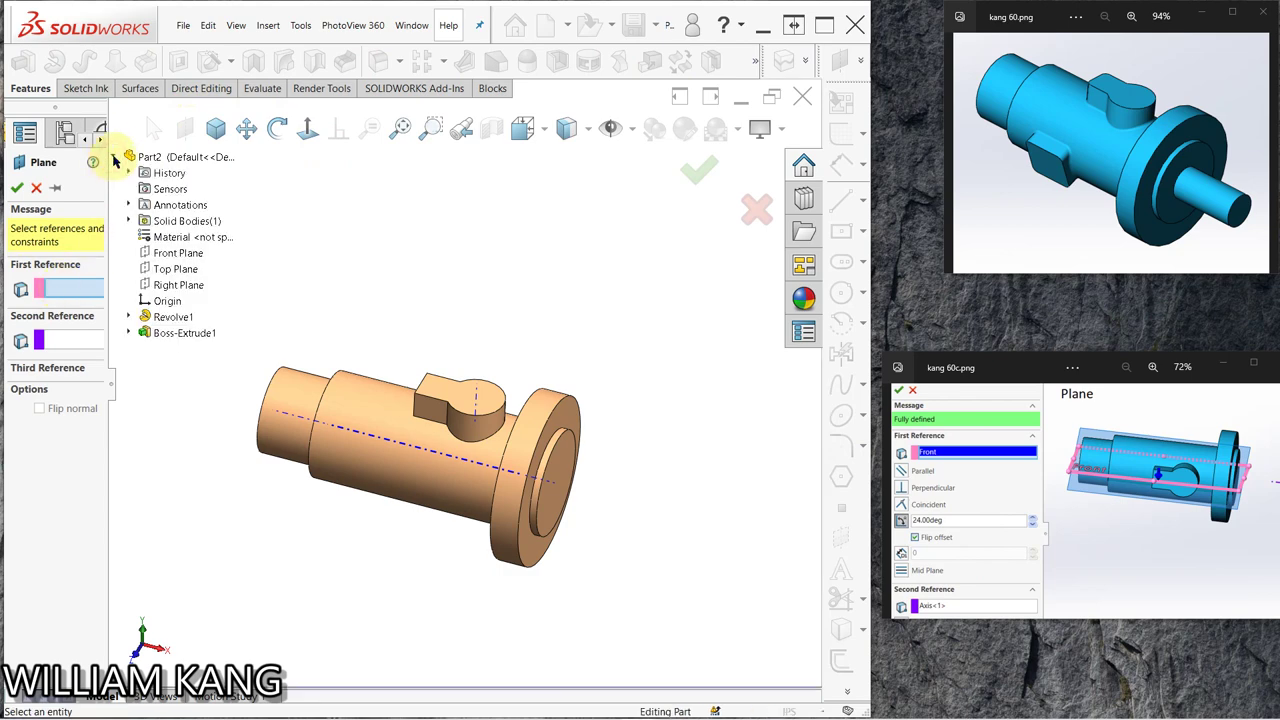
{"action": "left_click", "coordinate": [183, 258]}
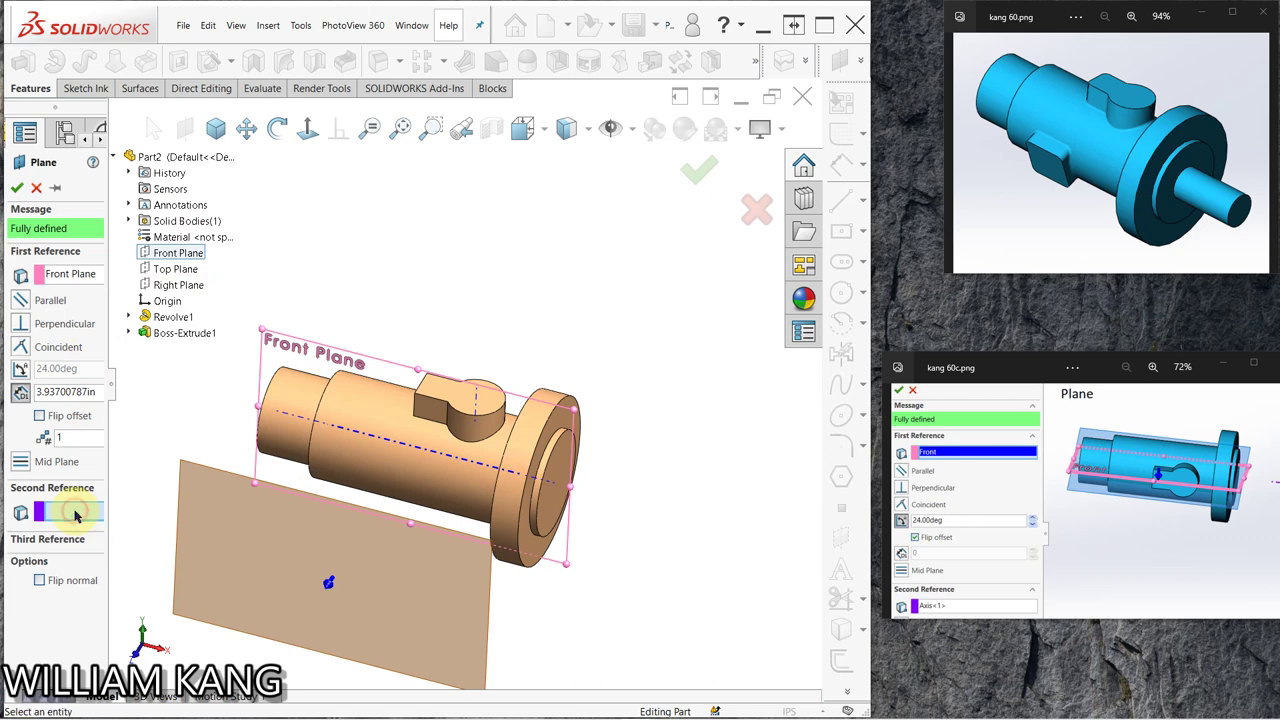
{"action": "left_click", "coordinate": [396, 447]}
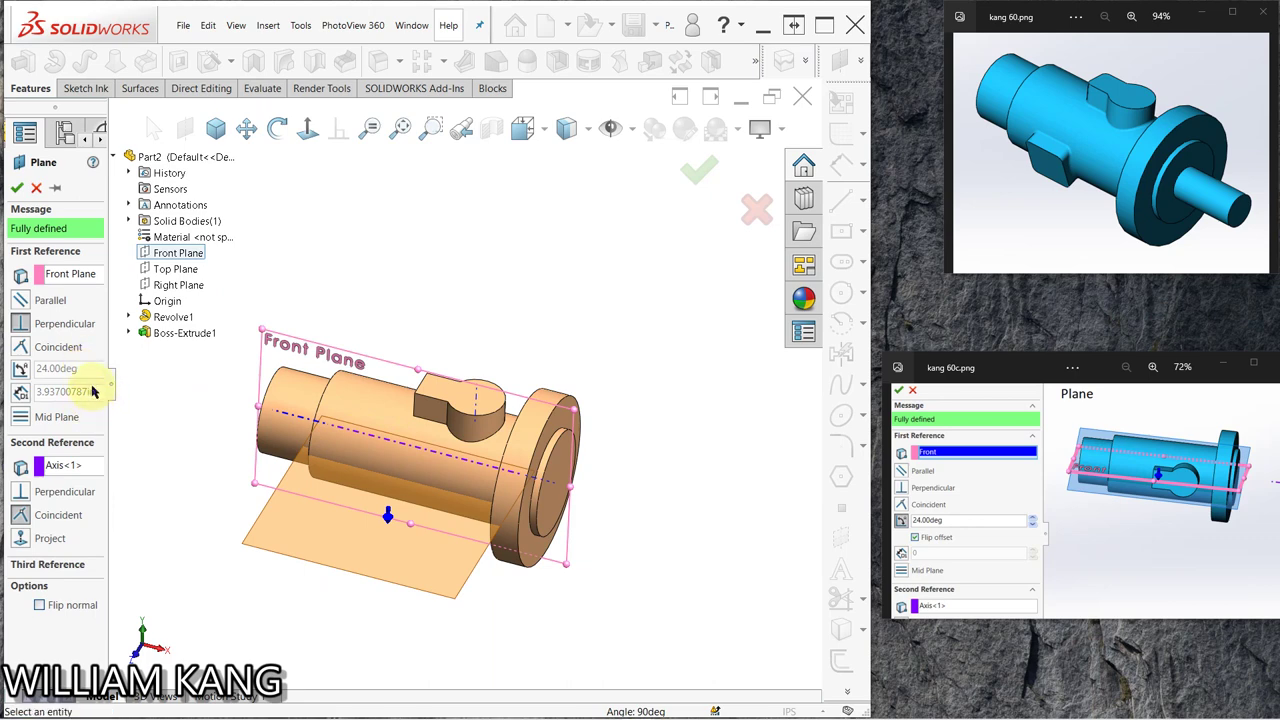
{"action": "left_click", "coordinate": [20, 370]}
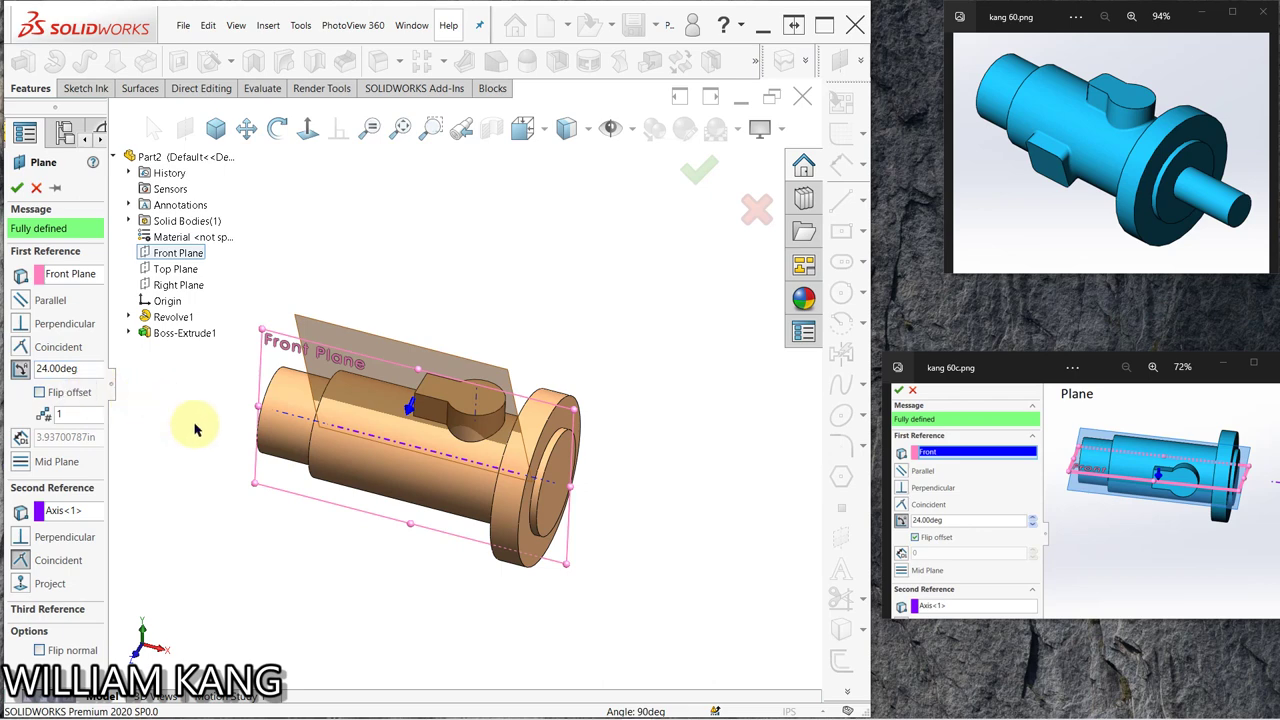
{"action": "mouse_move", "coordinate": [188, 450]}
{"action": "middle_mouse_down"}
{"action": "mouse_move", "coordinate": [183, 430]}
{"action": "mouse_move", "coordinate": [157, 486]}
{"action": "mouse_move", "coordinate": [80, 423]}
{"action": "mouse_move", "coordinate": [135, 443]}
{"action": "middle_mouse_up"}
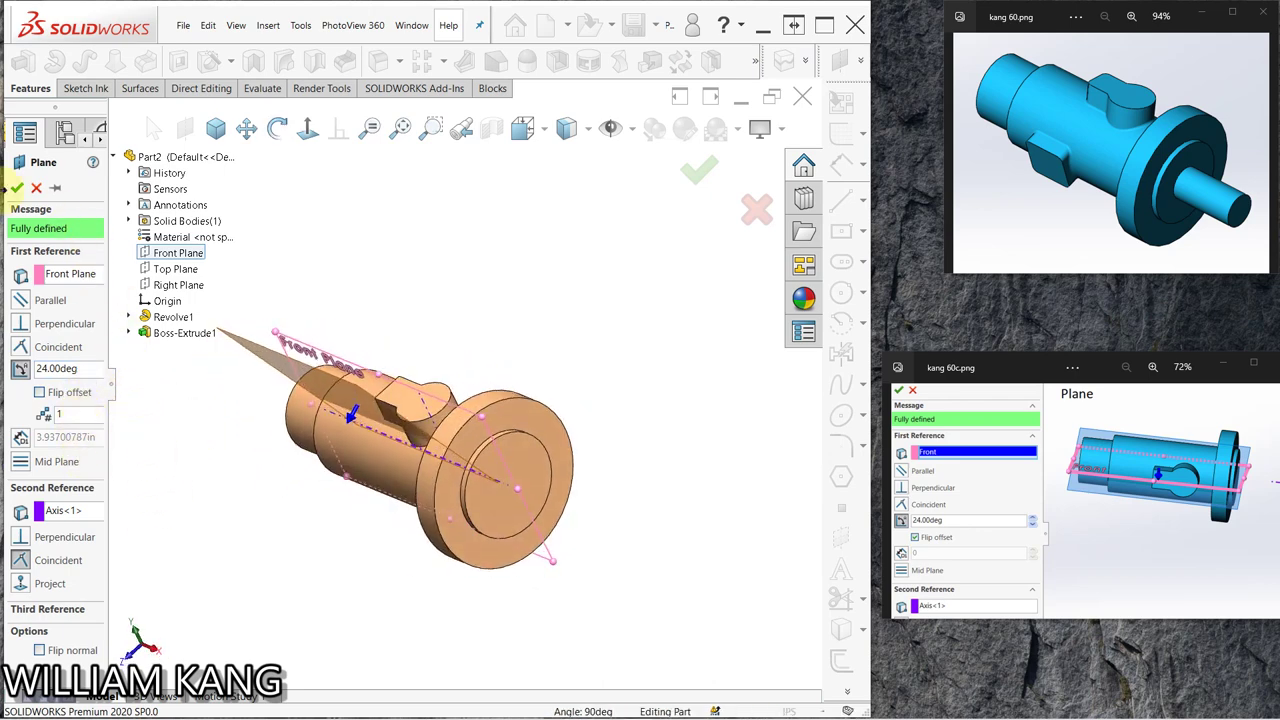
{"action": "left_click", "coordinate": [17, 187]}
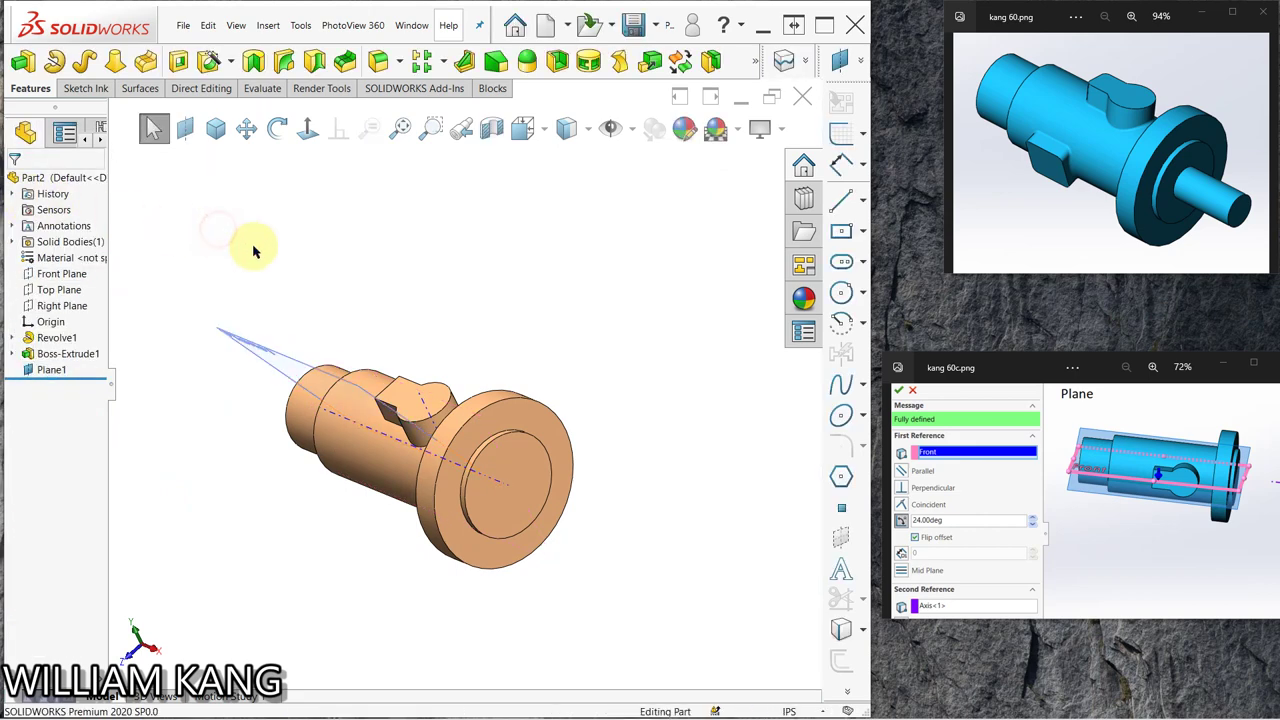
{"action": "mouse_move", "coordinate": [251, 251]}
{"action": "middle_mouse_down"}
{"action": "mouse_move", "coordinate": [250, 408]}
{"action": "mouse_move", "coordinate": [329, 329]}
{"action": "middle_mouse_up"}
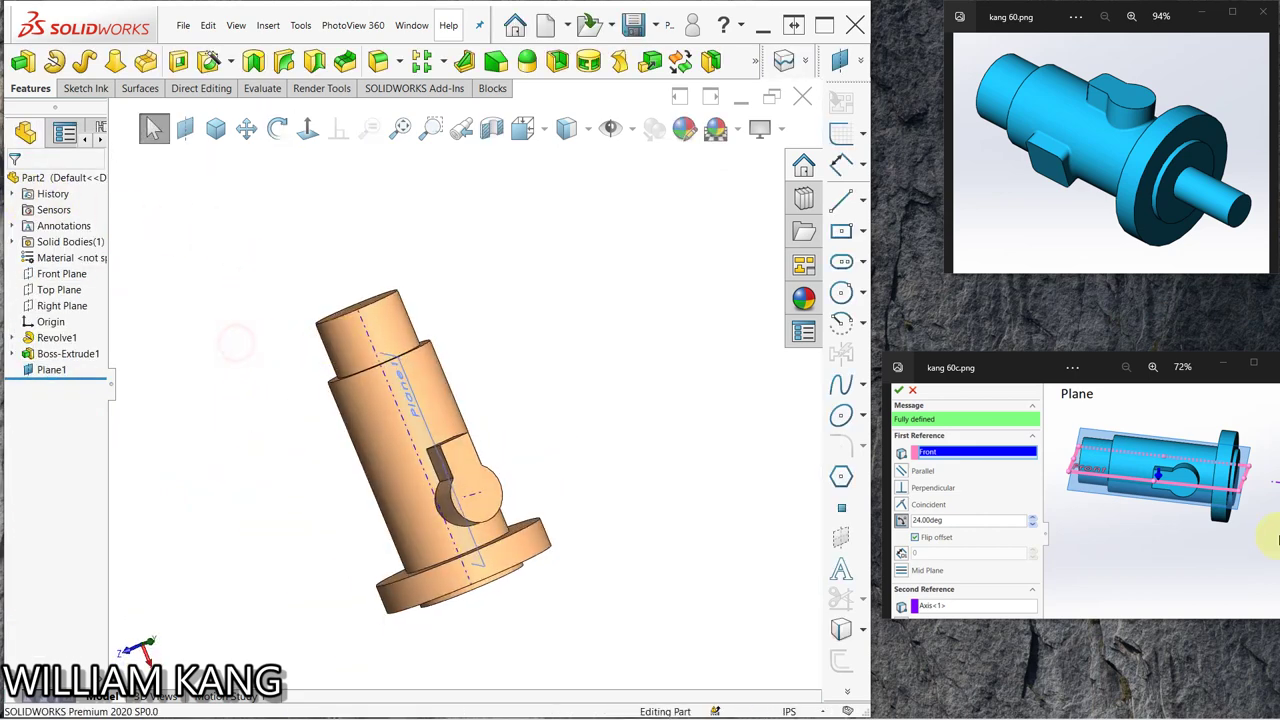
- Advance the reference viewer to the new-plane picture kang60d.png and select Plane1
{"action": "left_click", "coordinate": [1274, 506]}
{"action": "left_click", "coordinate": [1274, 506]}
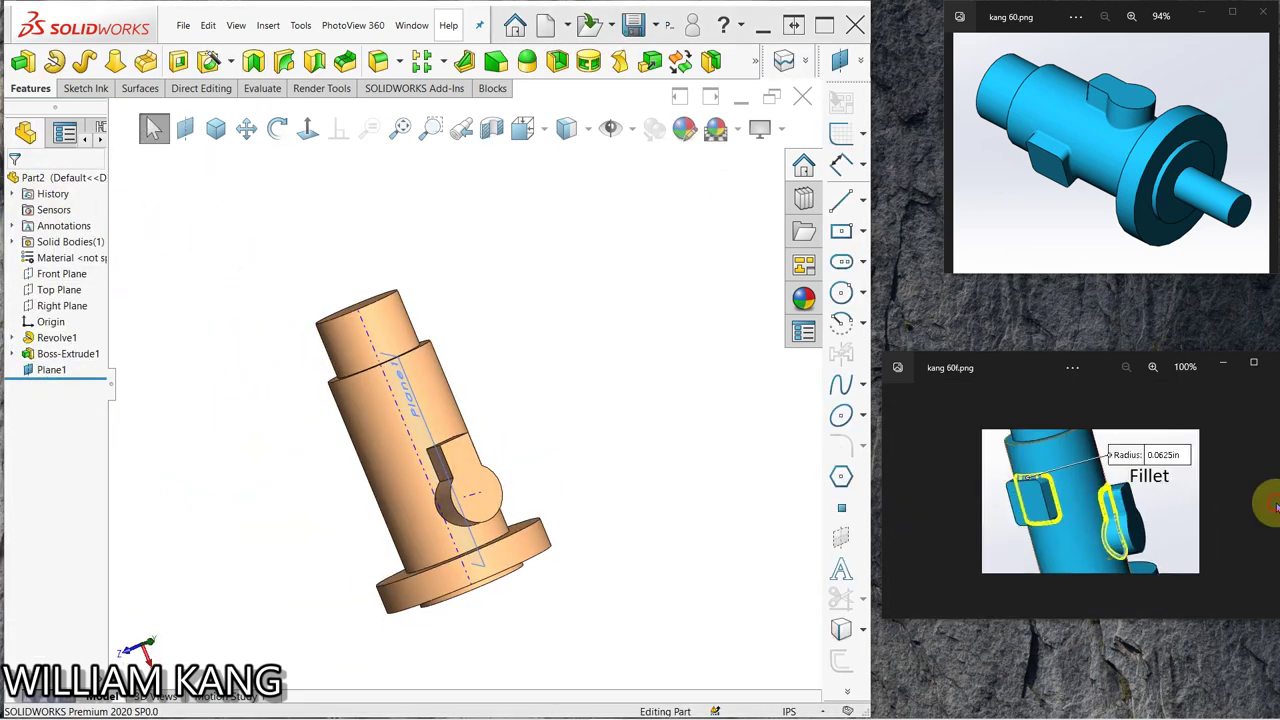
{"action": "left_click", "coordinate": [1274, 506]}
{"action": "left_click", "coordinate": [1274, 506]}
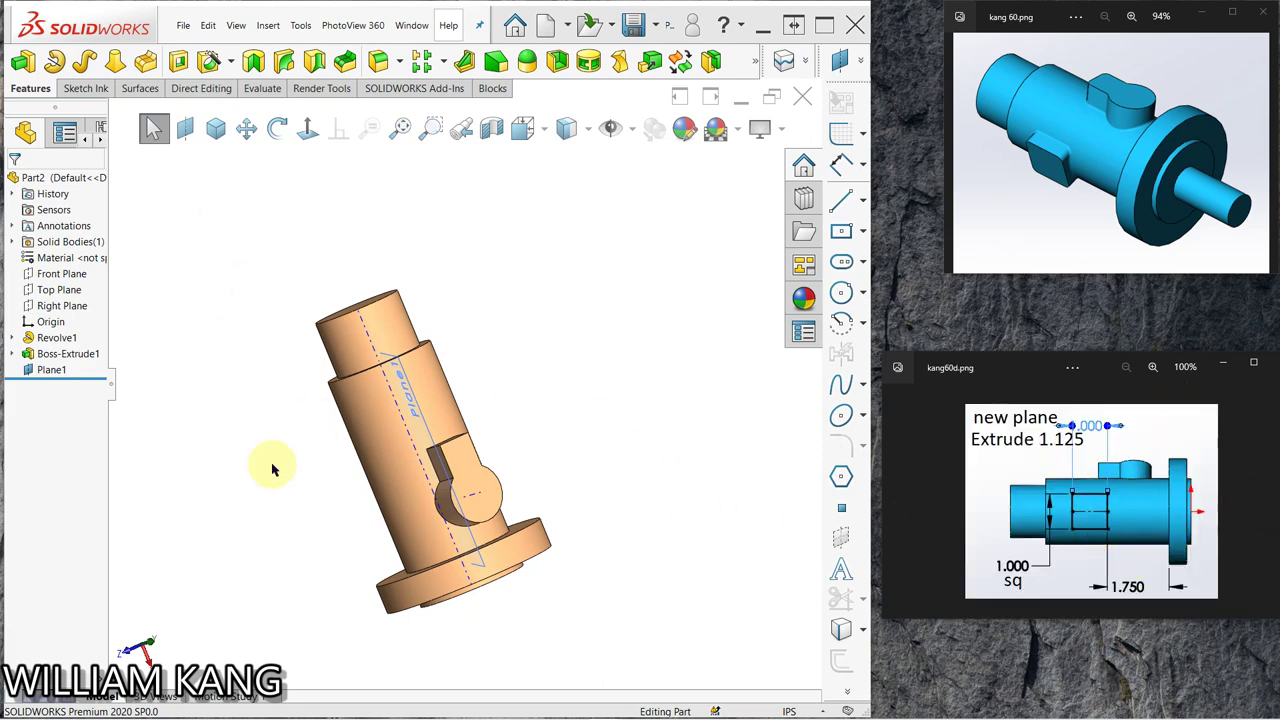
{"action": "left_click", "coordinate": [50, 370]}
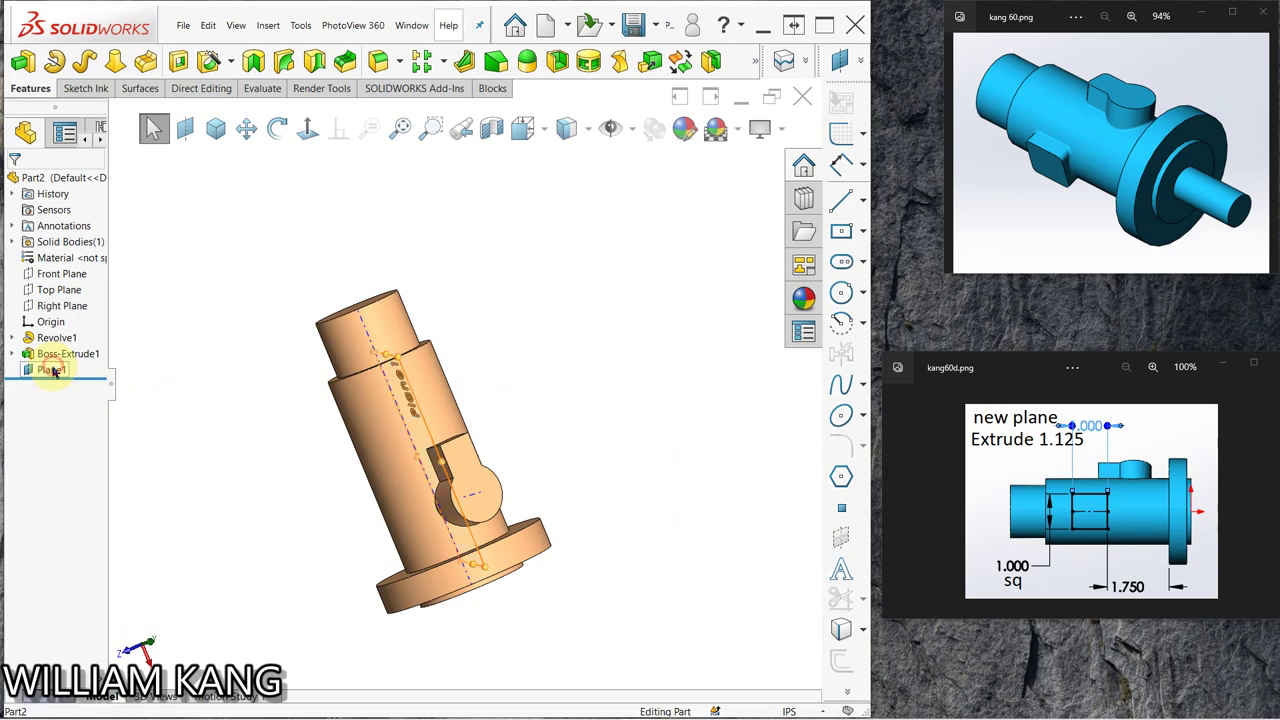
- Sketch a 5.14 in construction line on Plane1 along the shaft axis
{"action": "left_click", "coordinate": [63, 347]}
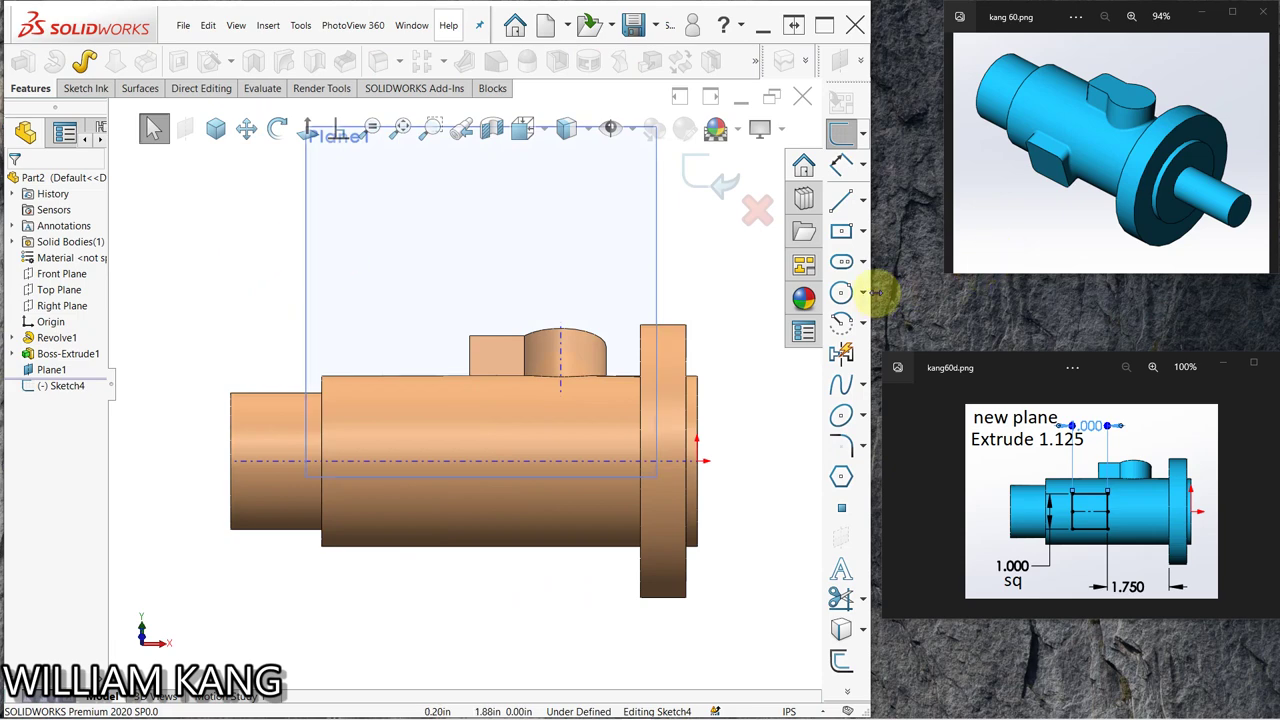
{"action": "left_click", "coordinate": [843, 203]}
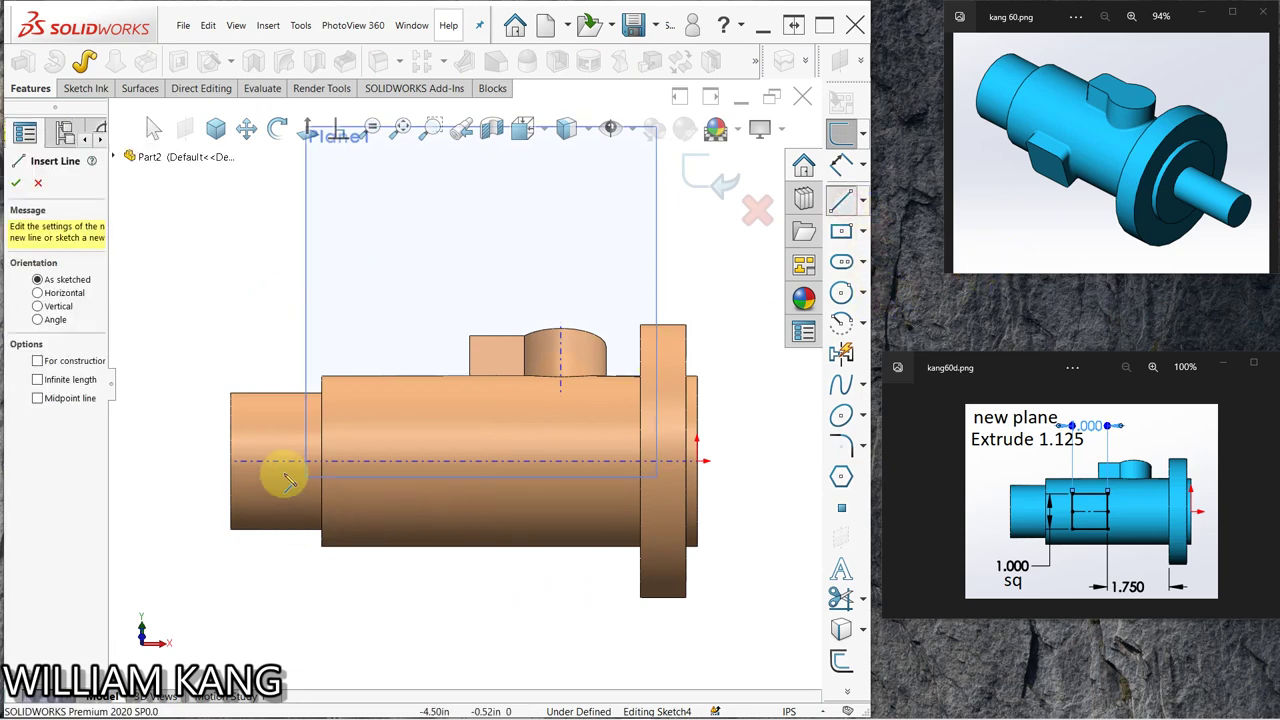
{"action": "left_click", "coordinate": [698, 463]}
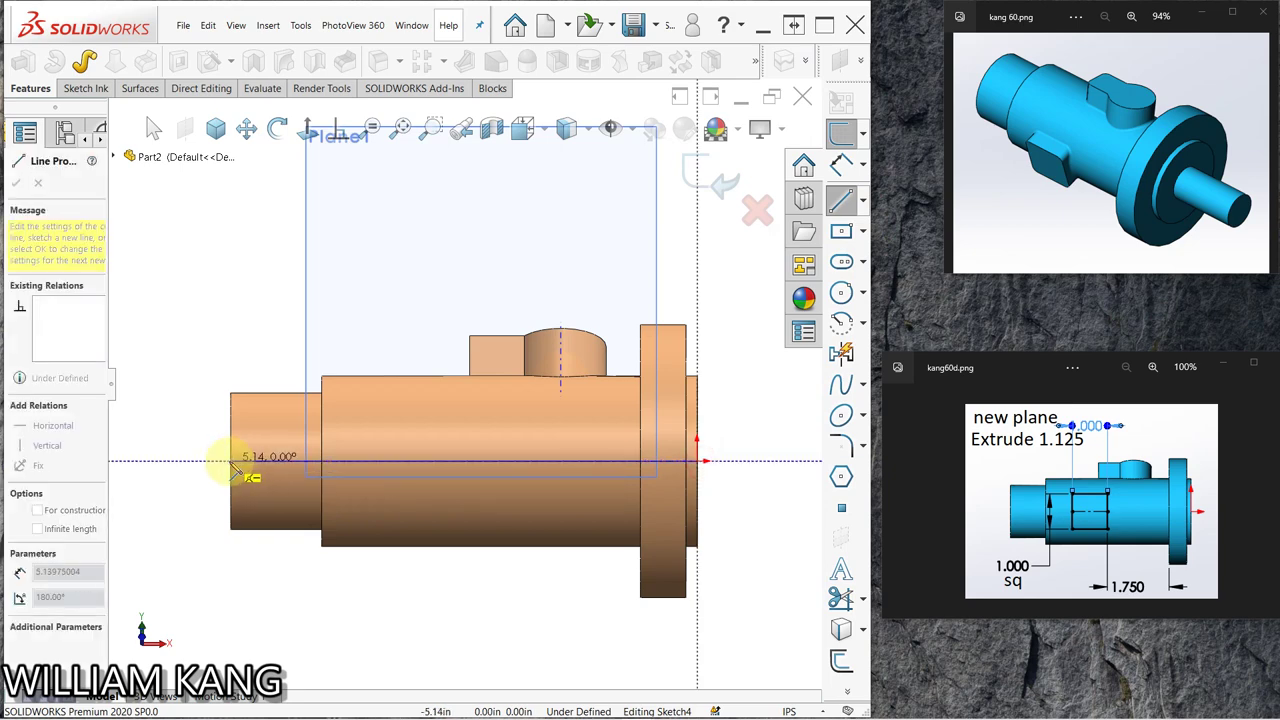
{"action": "left_click", "coordinate": [231, 462]}
{"action": "key", "text": "Escape"}
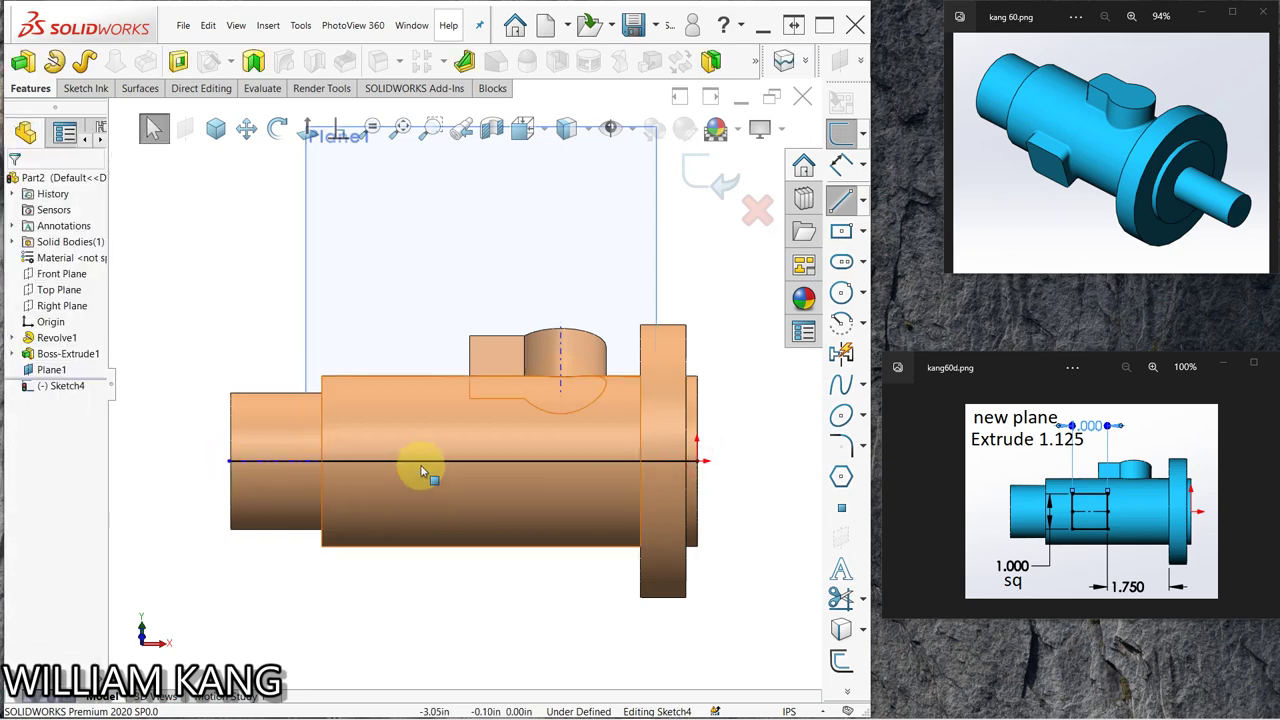
{"action": "left_click", "coordinate": [419, 463]}
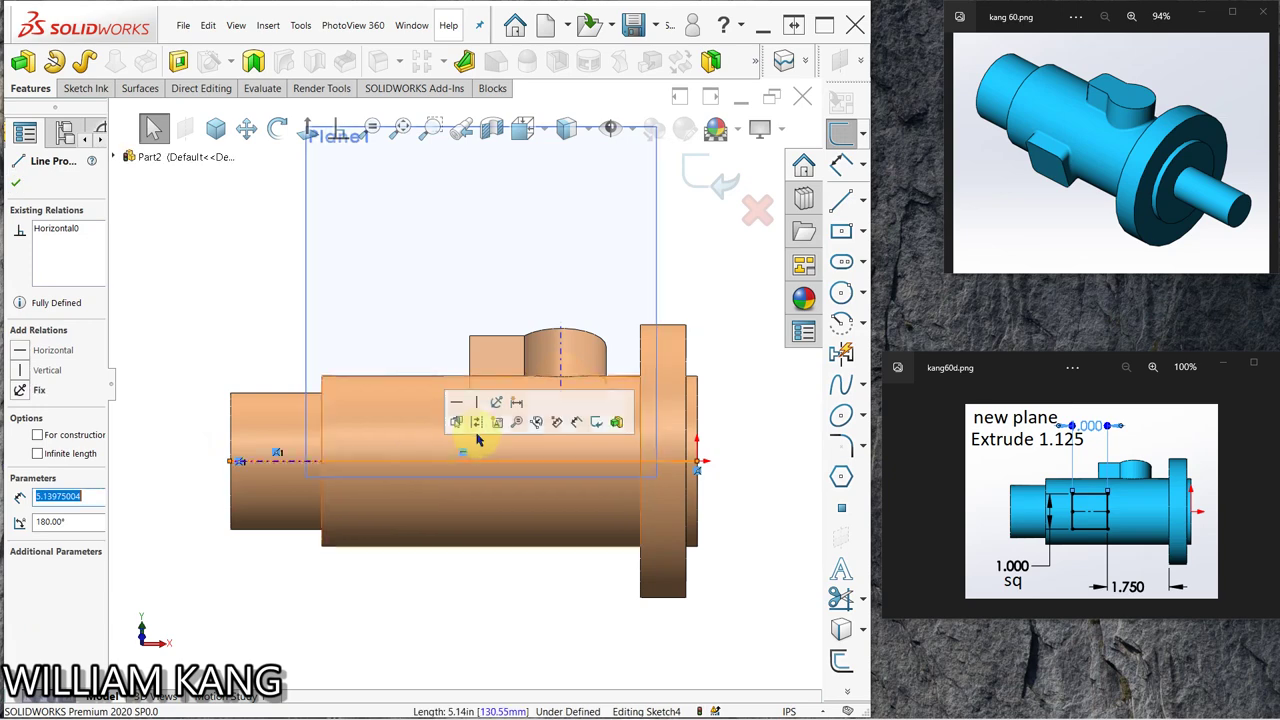
{"action": "left_click", "coordinate": [484, 428]}
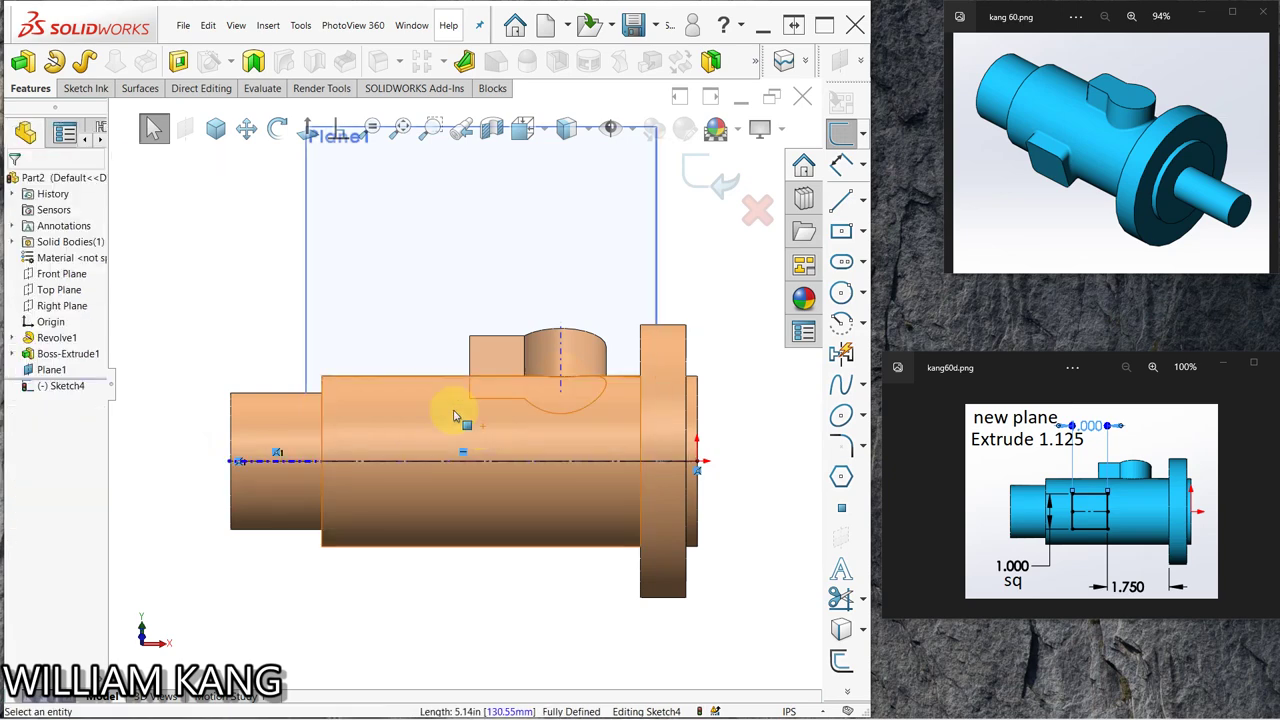
- Draw a centre-point rectangle centred on the axis line
{"action": "left_click", "coordinate": [863, 233]}
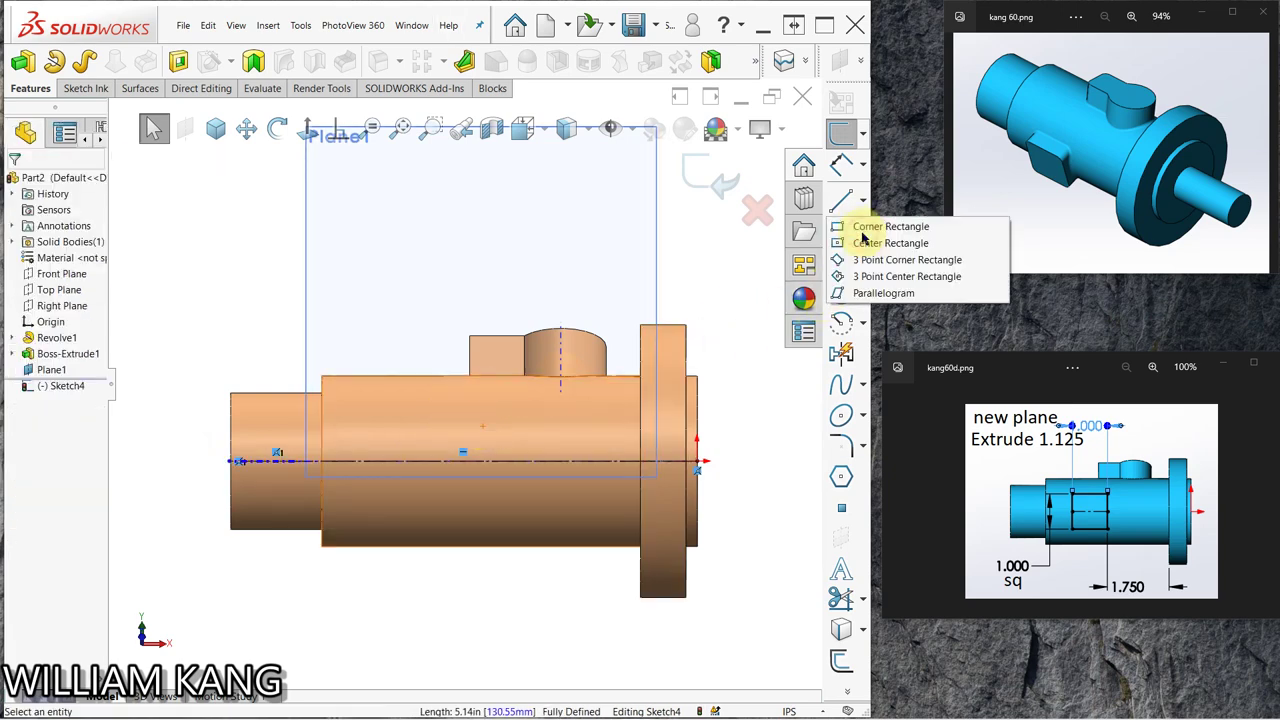
{"action": "left_click", "coordinate": [877, 245]}
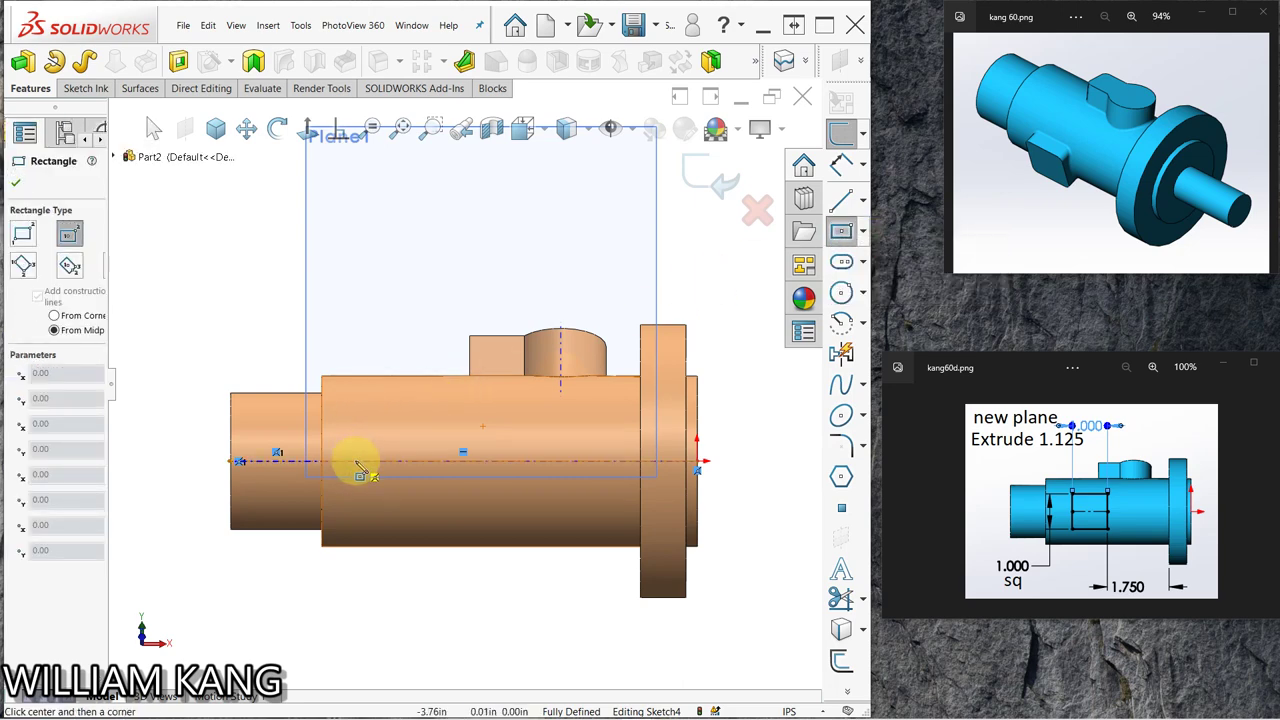
{"action": "left_click", "coordinate": [356, 461]}
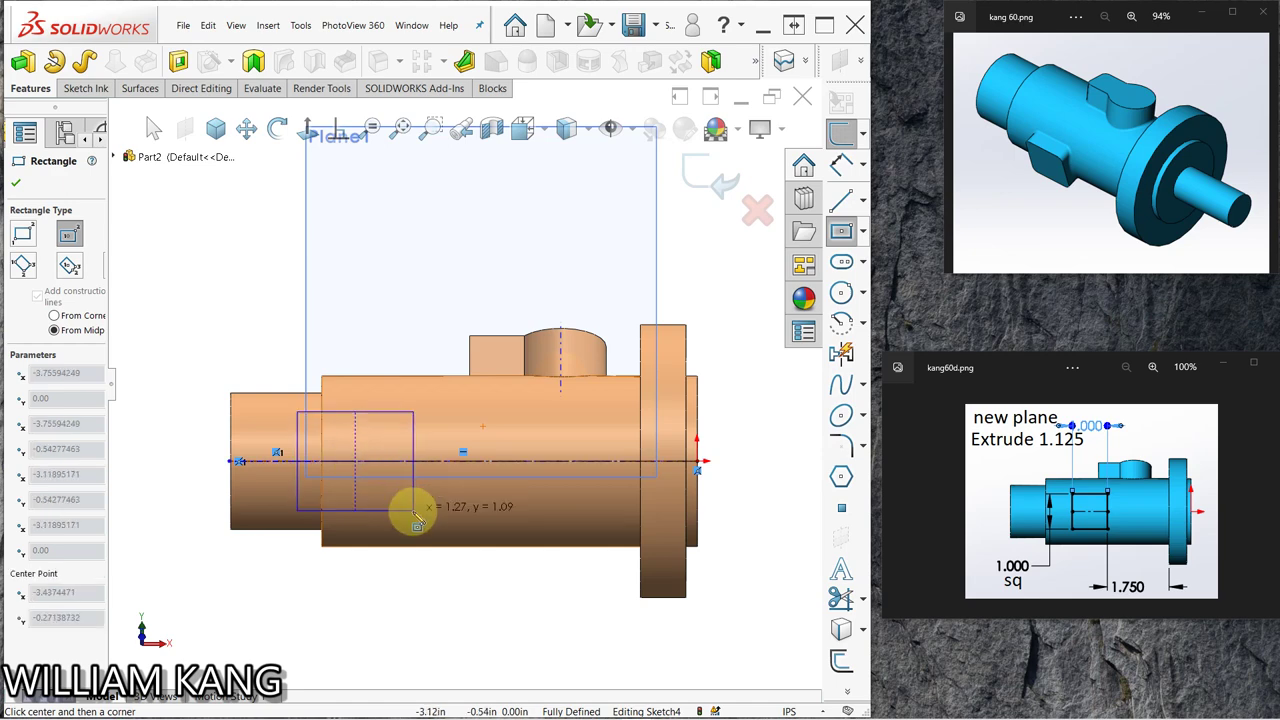
{"action": "left_click", "coordinate": [414, 511]}
{"action": "key", "text": "Escape"}
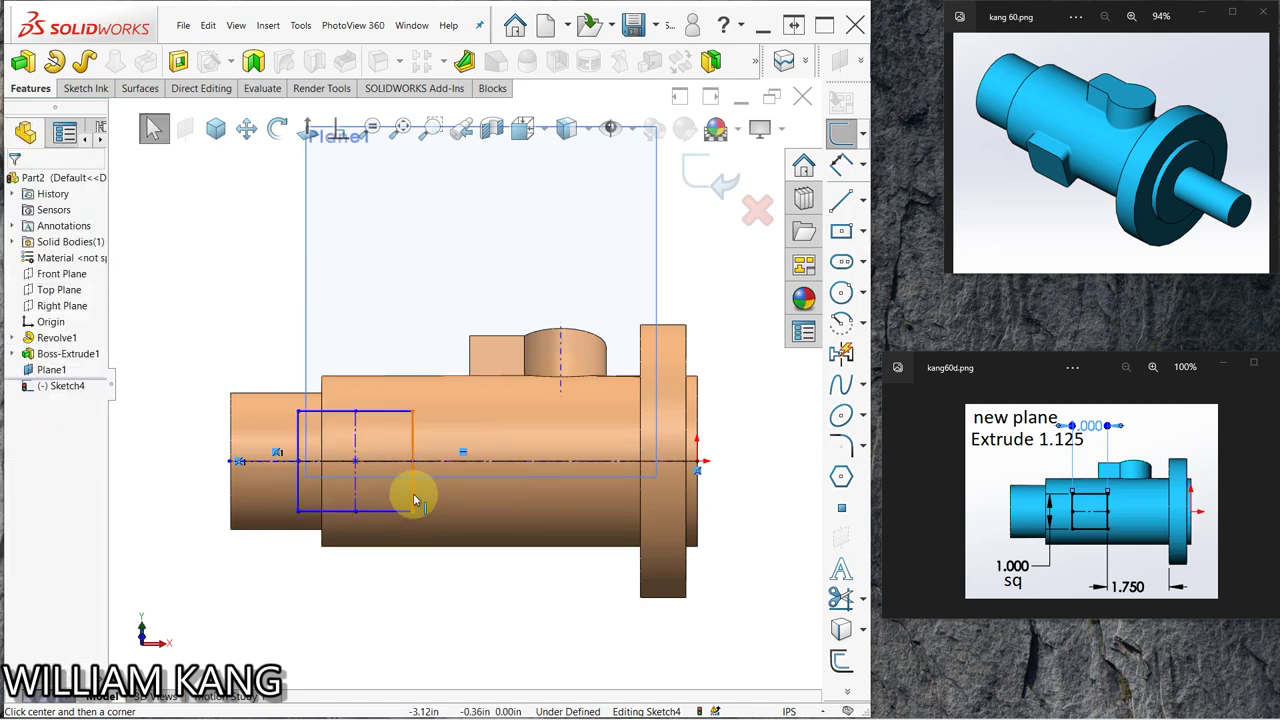
- Dimension the rectangle 1.000 wide and make two sides equal to form a square
{"action": "left_click", "coordinate": [841, 168]}
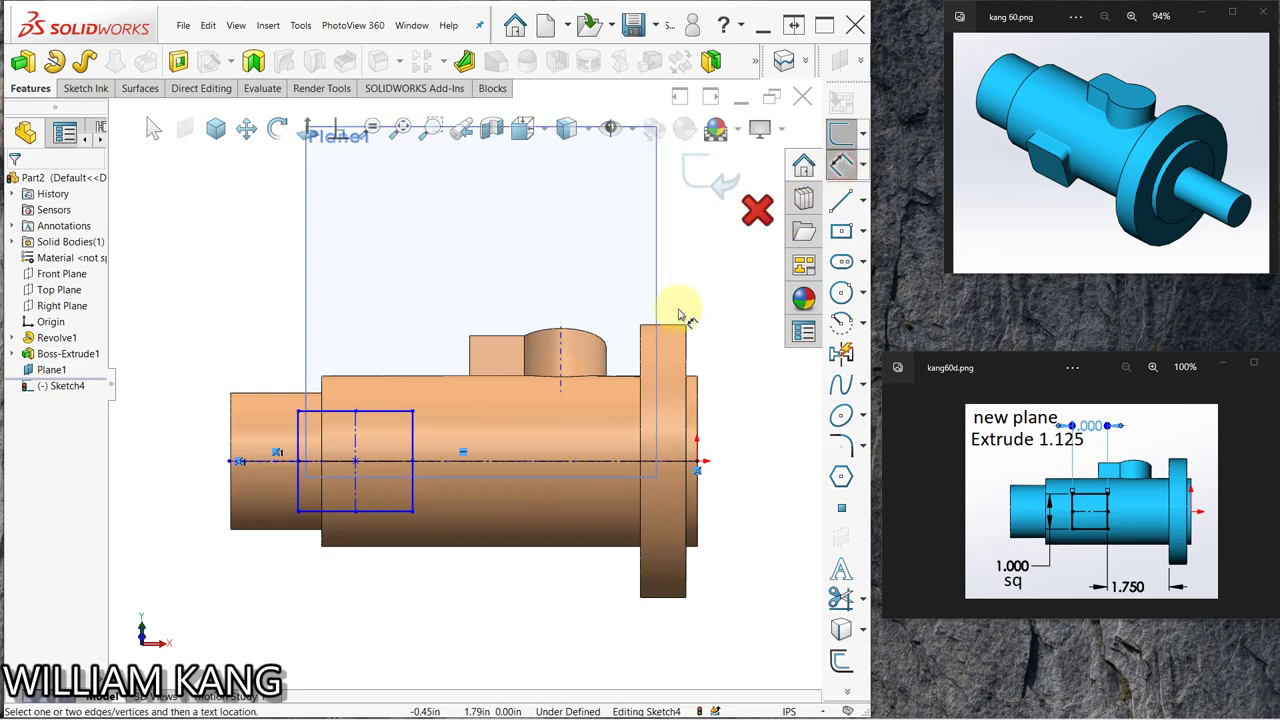
{"action": "left_click", "coordinate": [396, 414]}
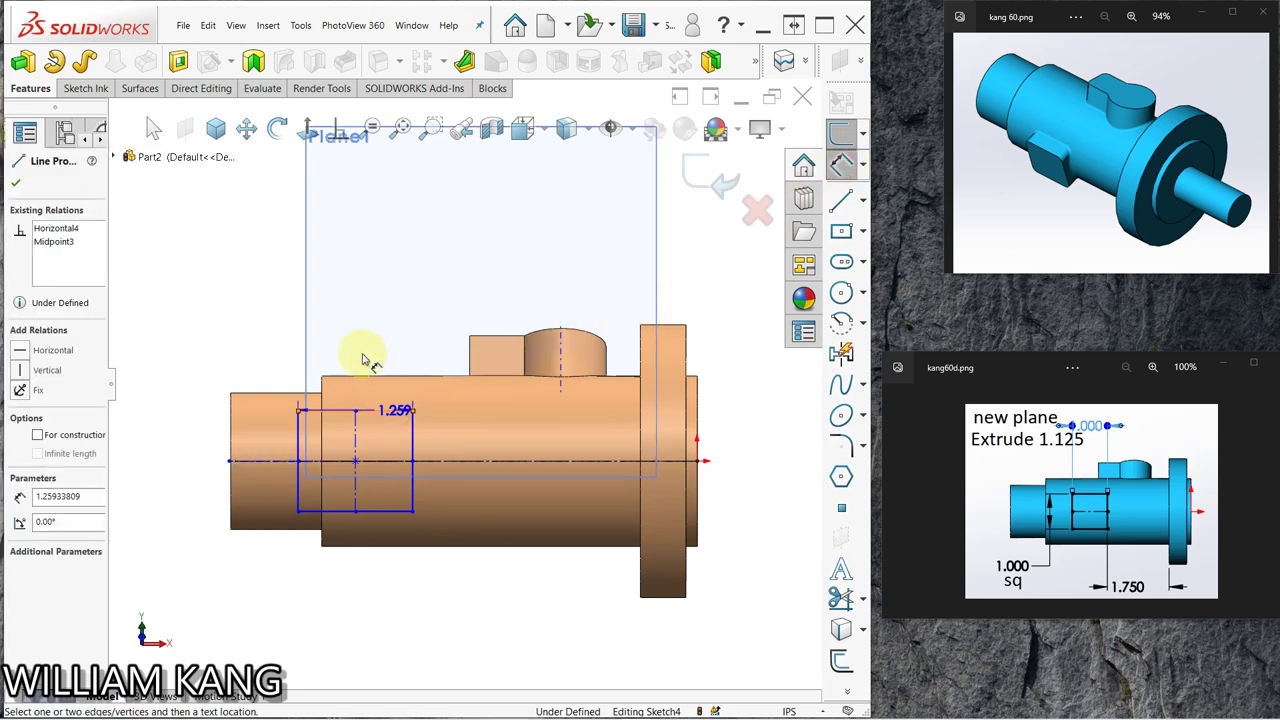
{"action": "left_click", "coordinate": [376, 357]}
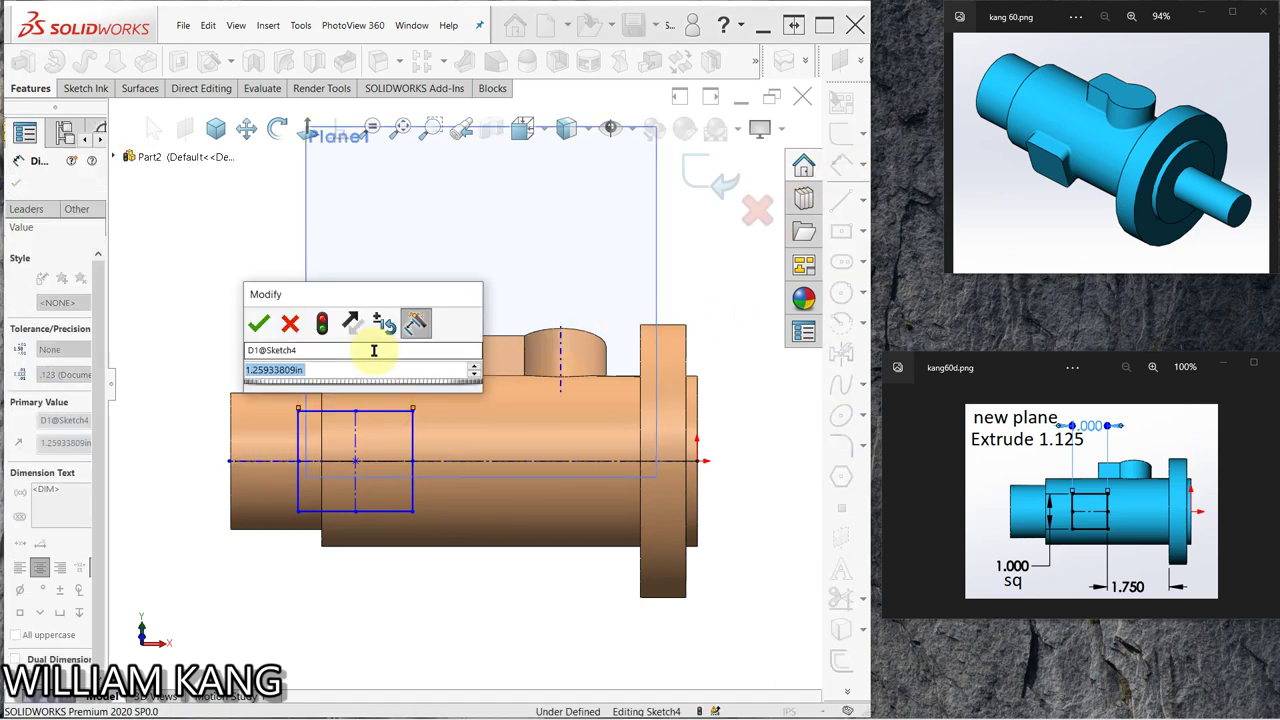
{"action": "type", "text": "1"}
{"action": "key", "text": "Return"}
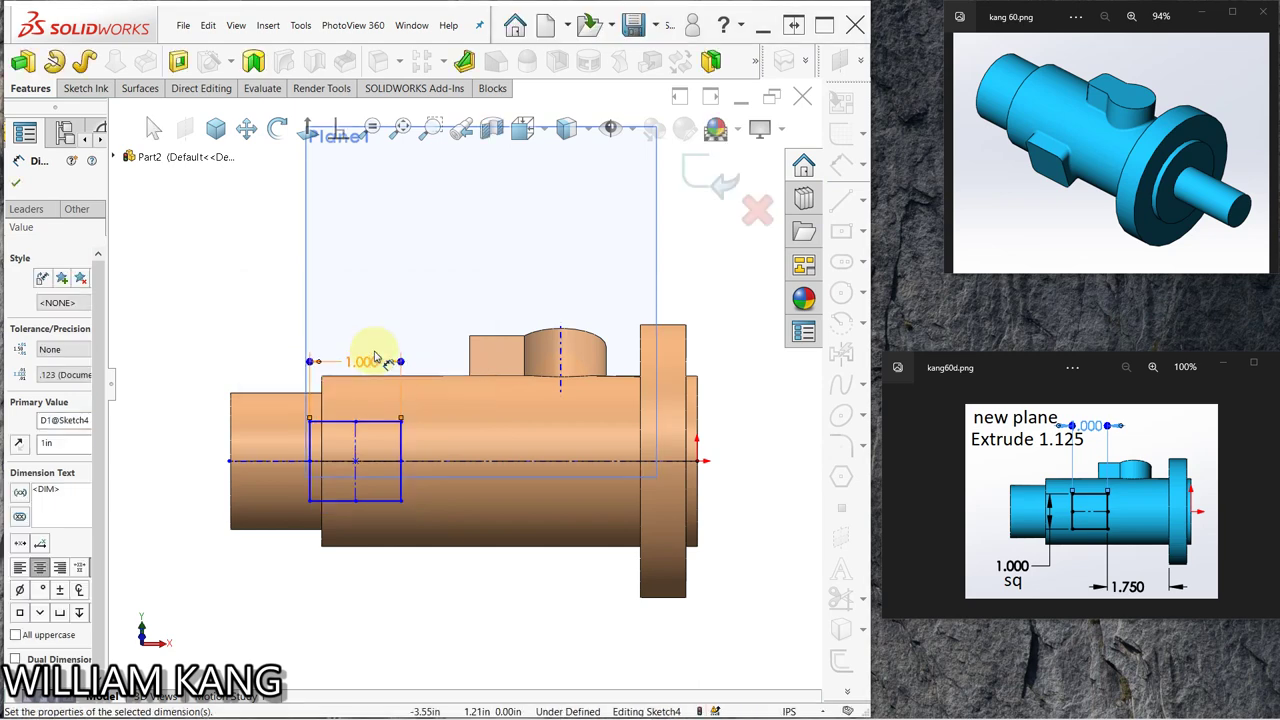
{"action": "key", "text": "Escape"}
{"action": "key", "text": "Escape"}
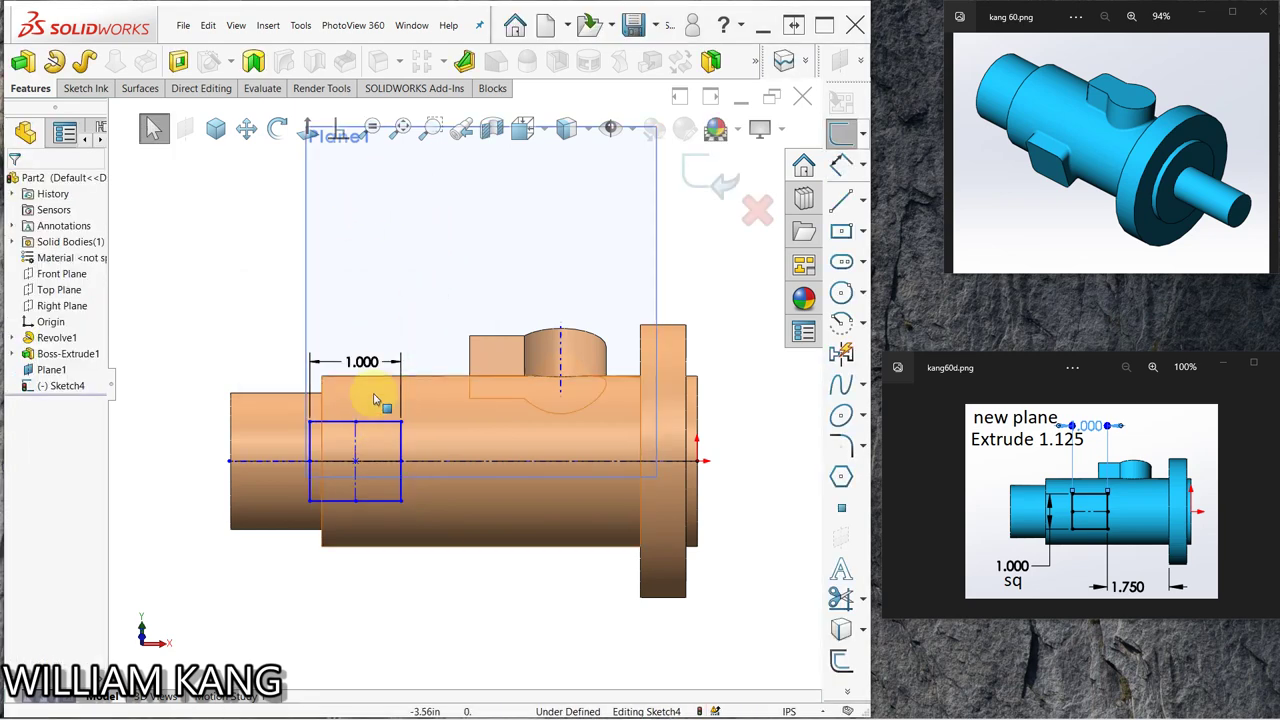
{"action": "left_click", "coordinate": [376, 425]}
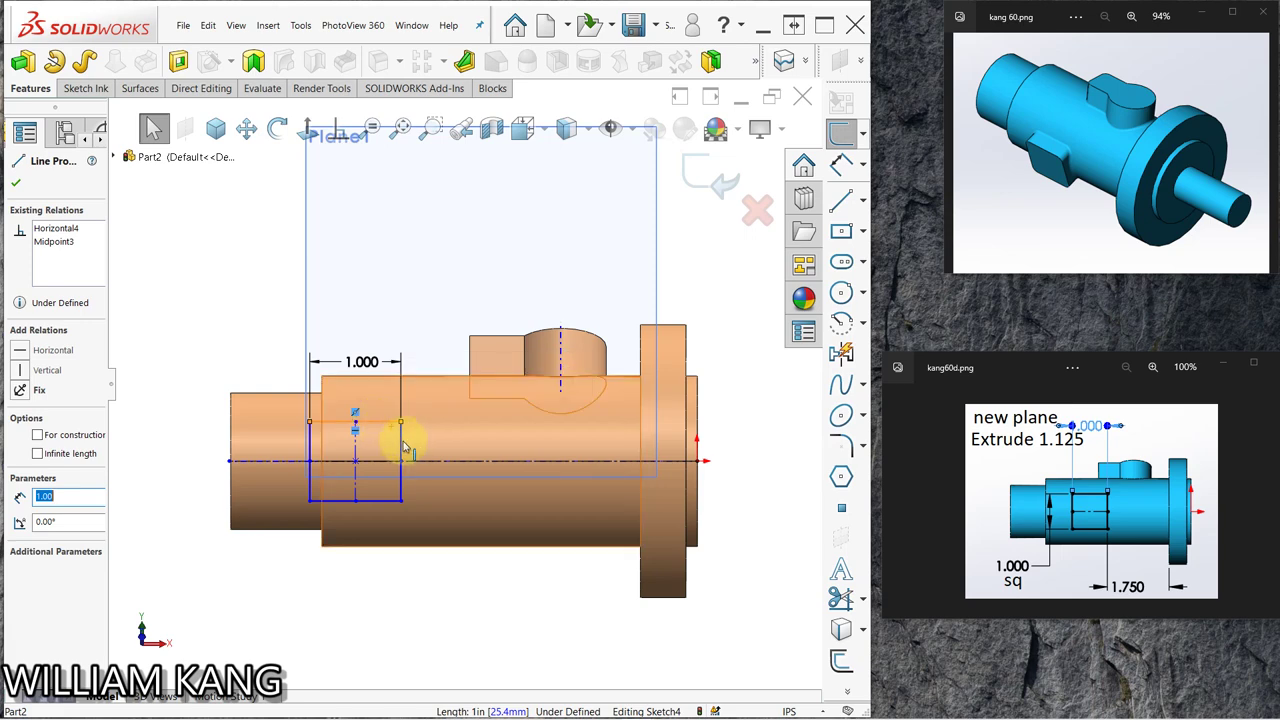
{"action": "left_click", "coordinate": [400, 447], "text": "ctrl"}
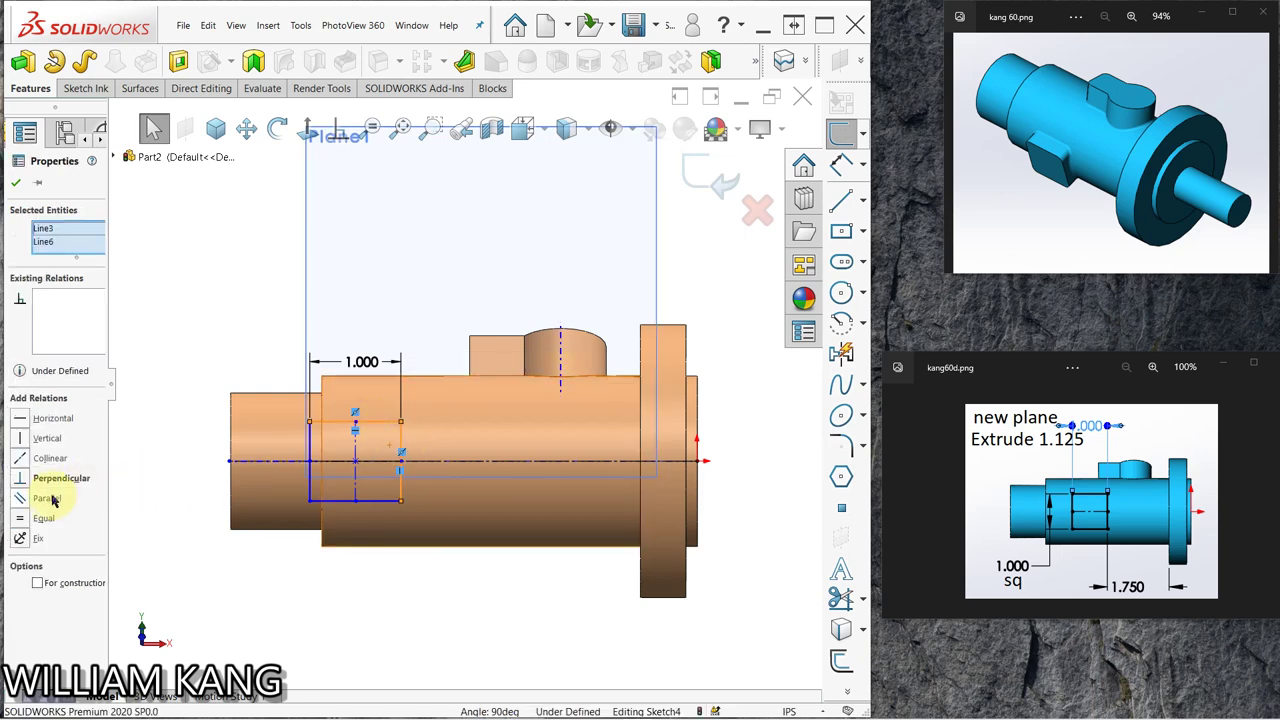
{"action": "left_click", "coordinate": [23, 520]}
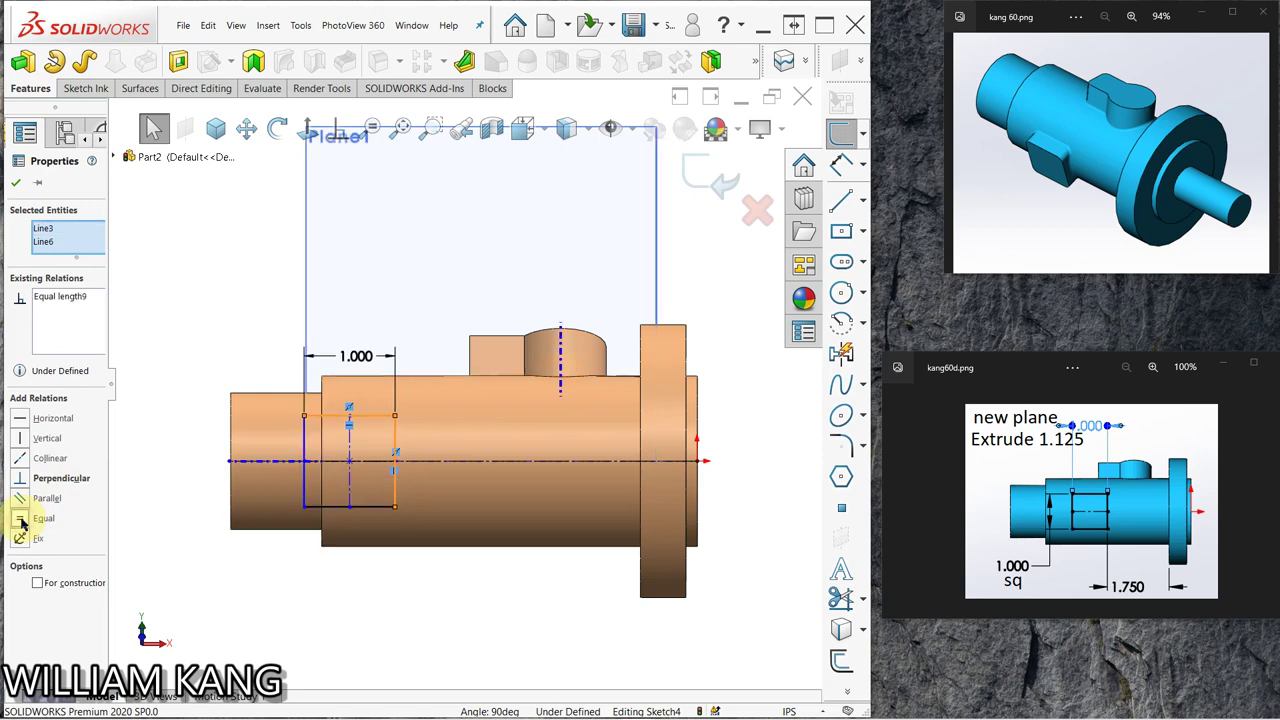
{"action": "left_click", "coordinate": [450, 583]}
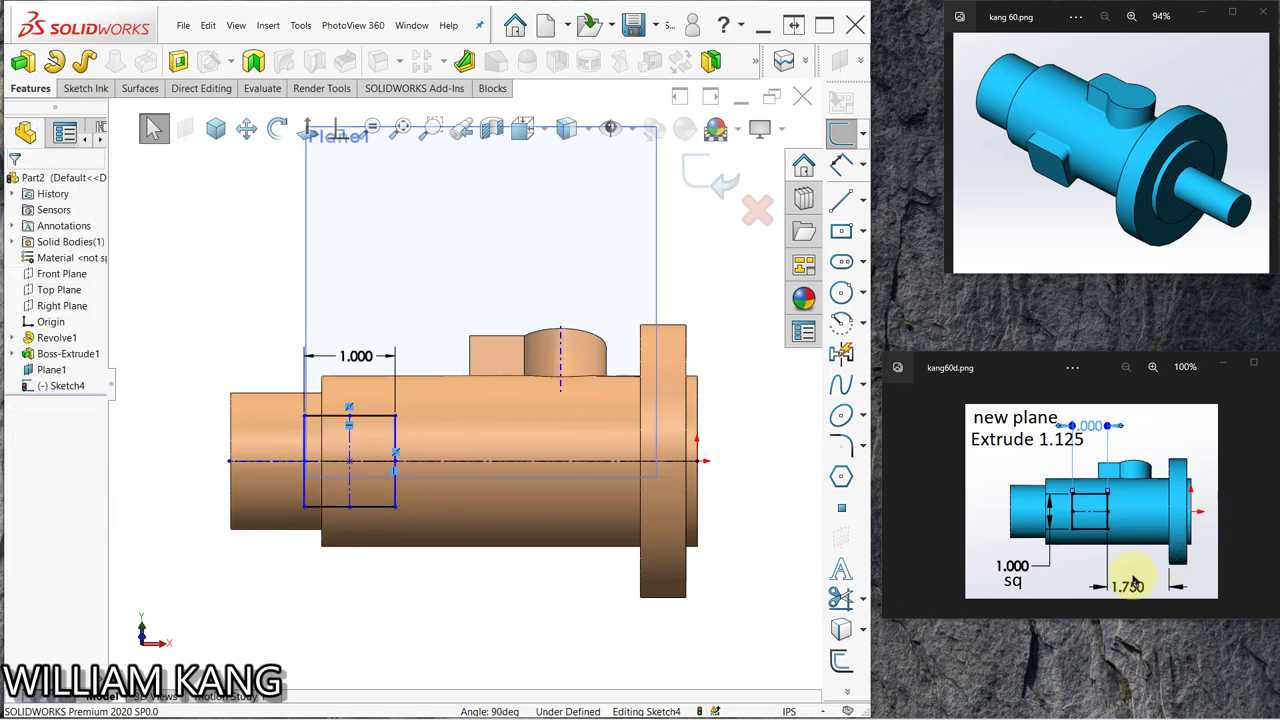
- Place the square 1.750 from the flange face
{"action": "left_click", "coordinate": [840, 166]}
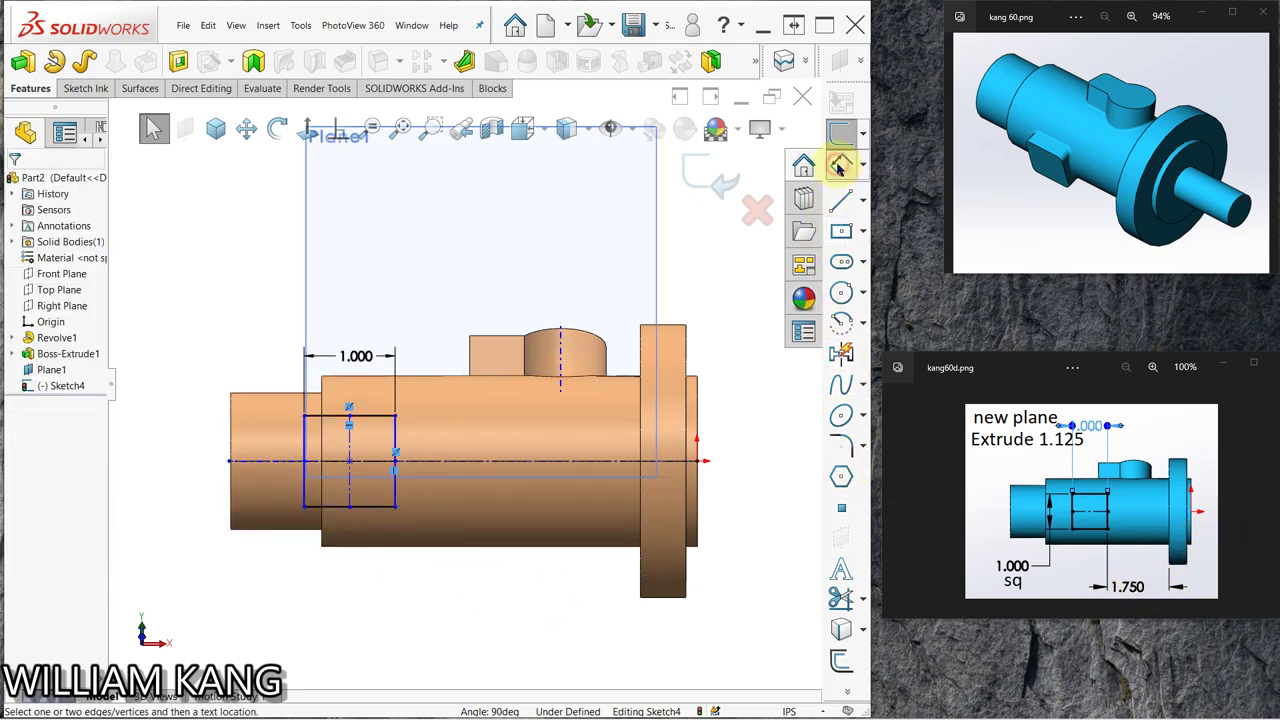
{"action": "left_click", "coordinate": [396, 437]}
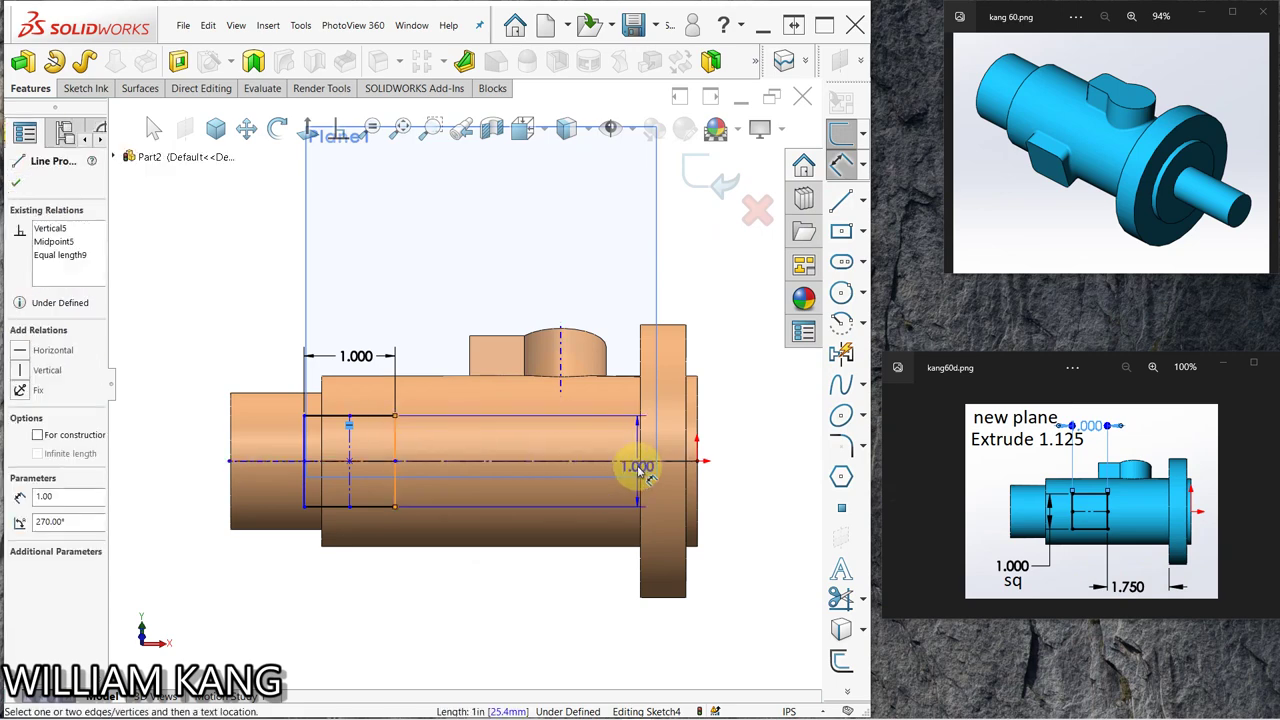
{"action": "left_click", "coordinate": [643, 447]}
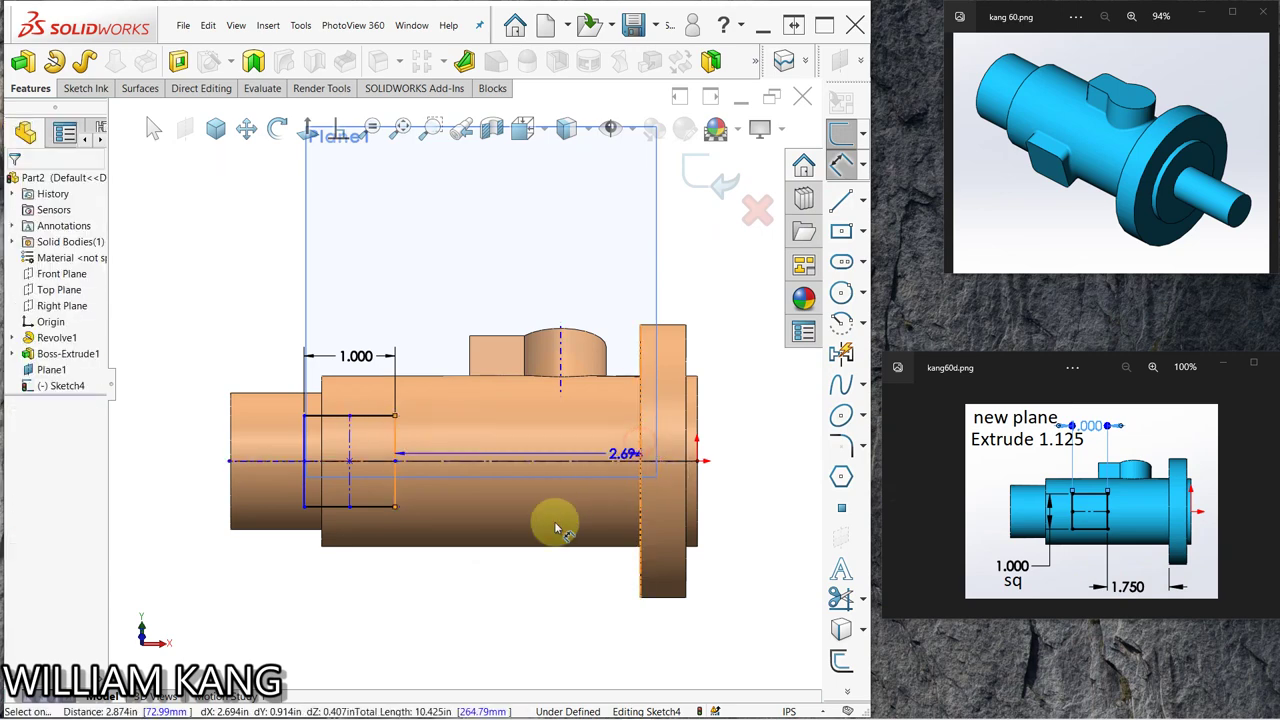
{"action": "left_click", "coordinate": [527, 575]}
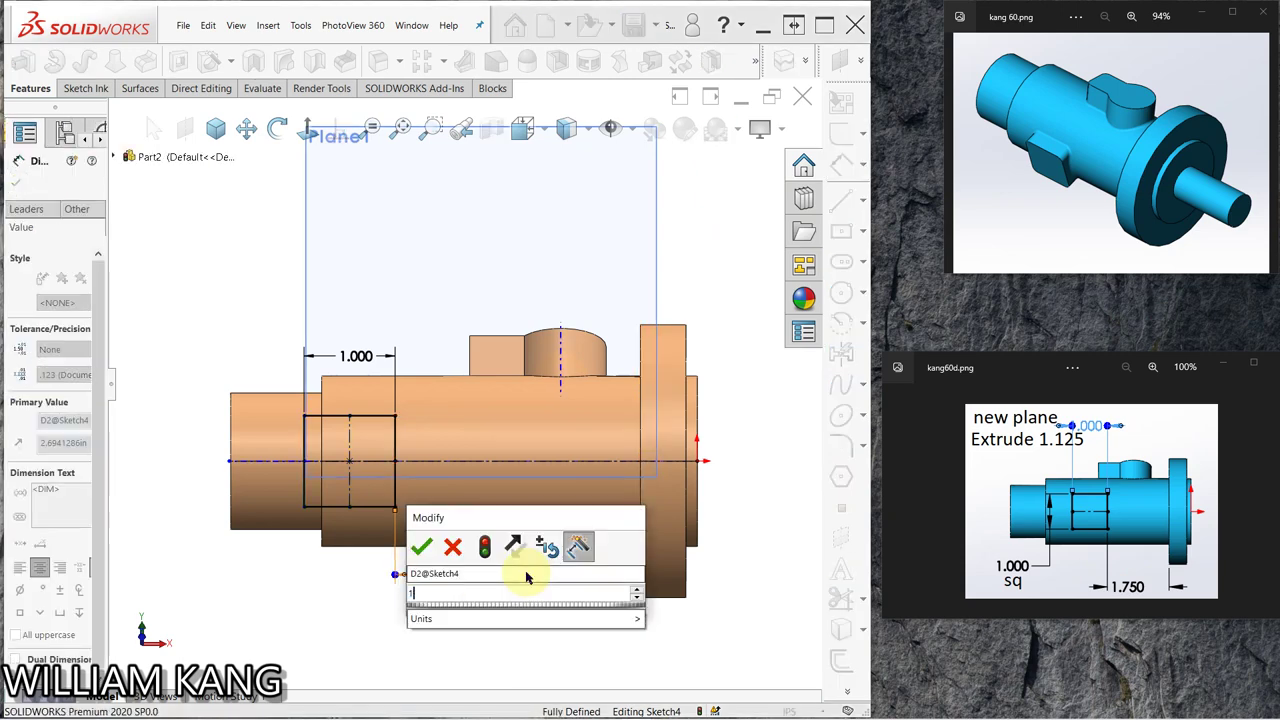
{"action": "type", "text": "1.75"}
{"action": "key", "text": "Return"}
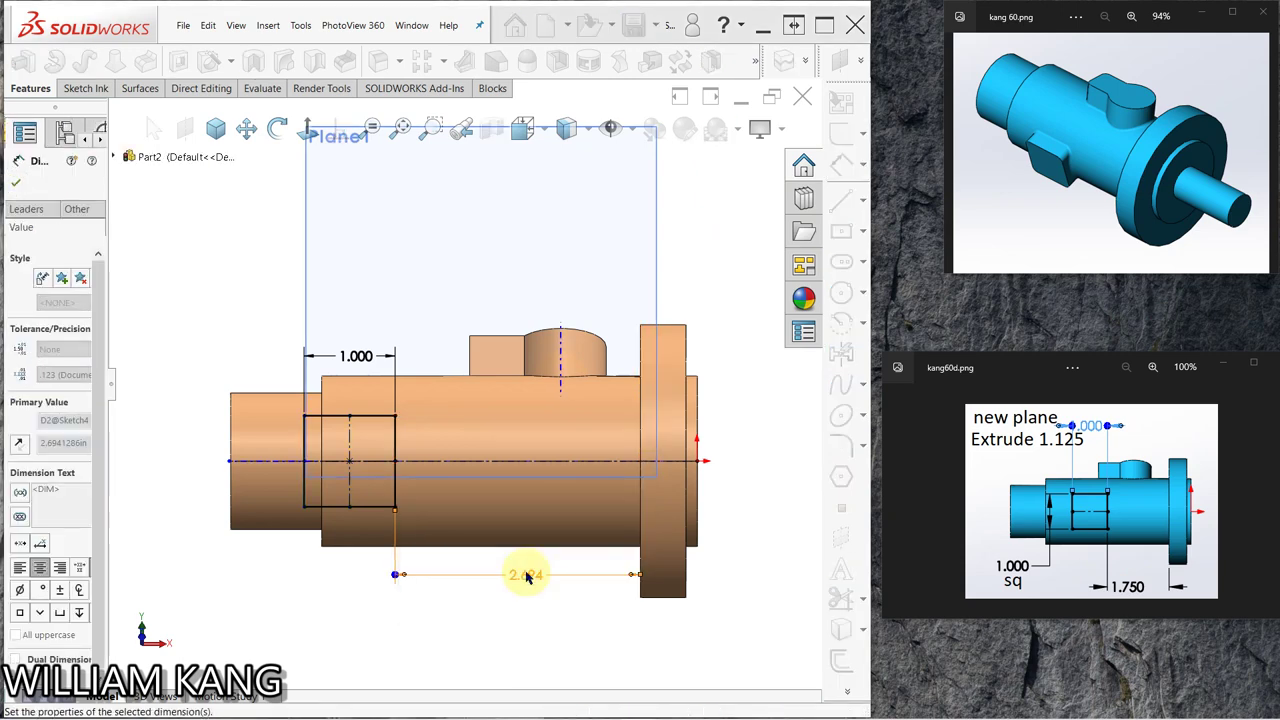
{"action": "left_click", "coordinate": [786, 572]}
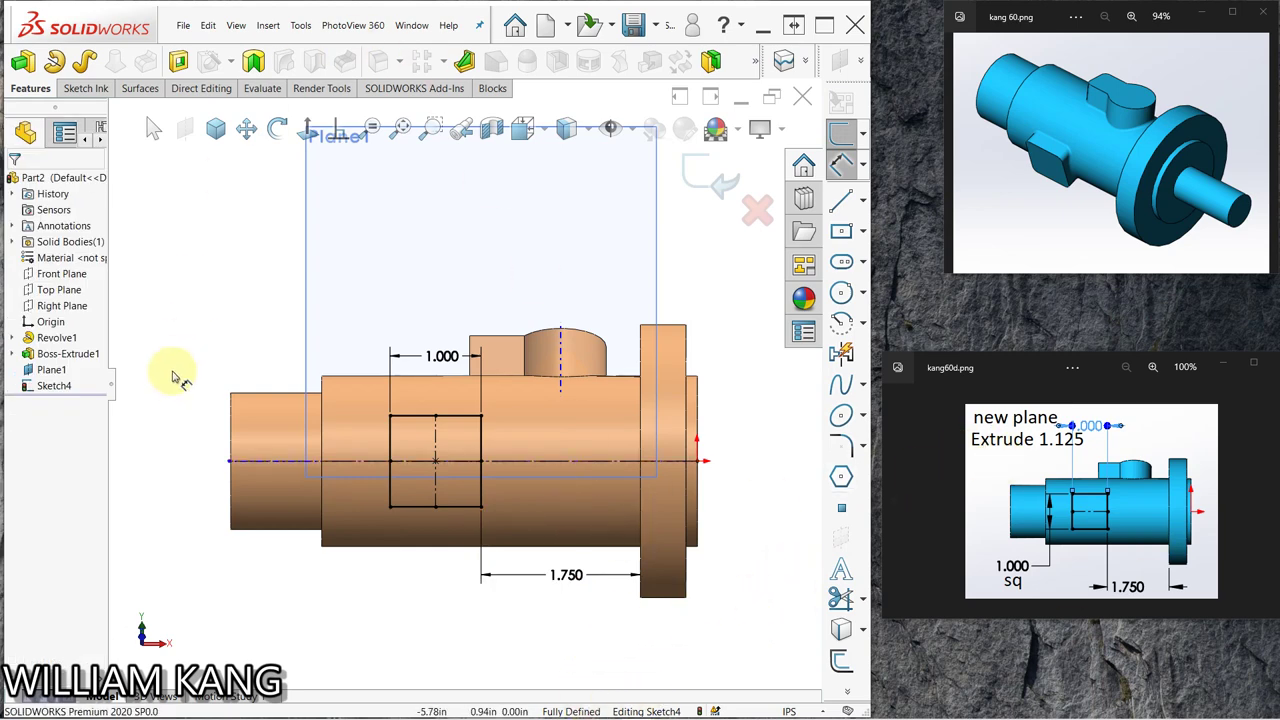
- Extrude the 1.000 square 1.125 in from Plane1 as Boss-Extrude2
{"action": "left_click", "coordinate": [22, 62]}
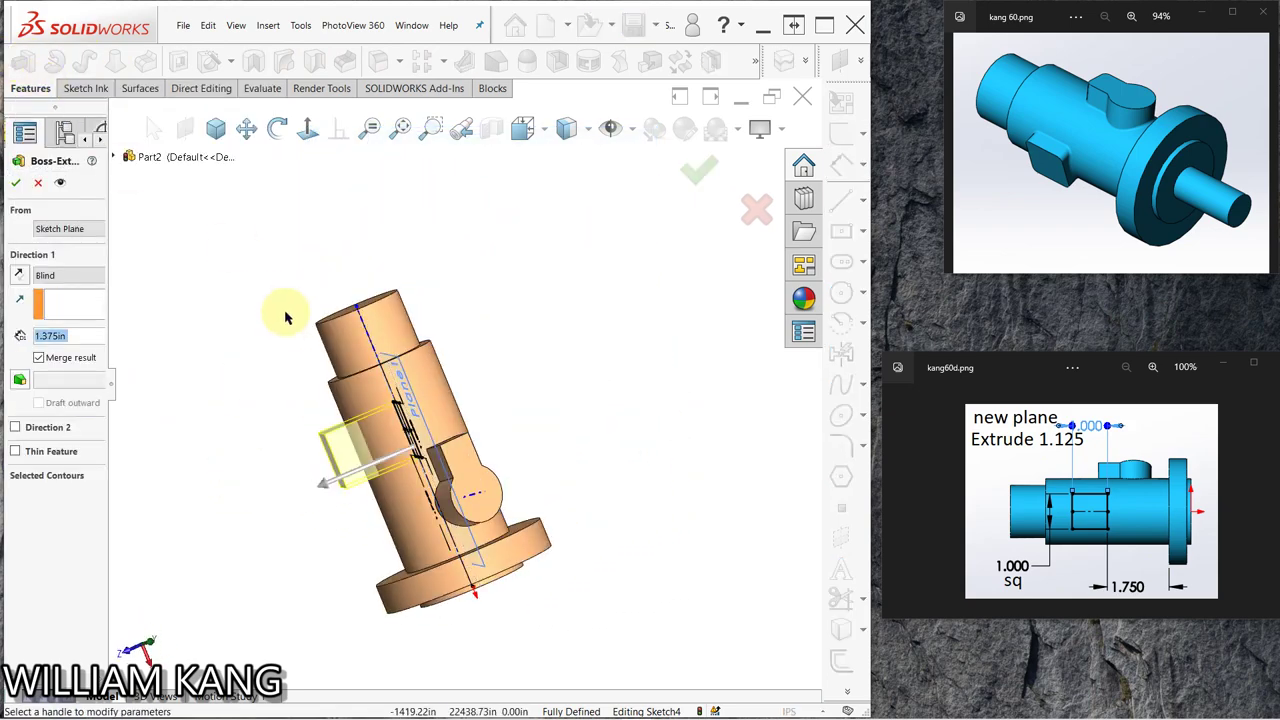
{"action": "mouse_move", "coordinate": [294, 323]}
{"action": "middle_mouse_down"}
{"action": "mouse_move", "coordinate": [395, 486]}
{"action": "mouse_move", "coordinate": [76, 340]}
{"action": "middle_mouse_up"}
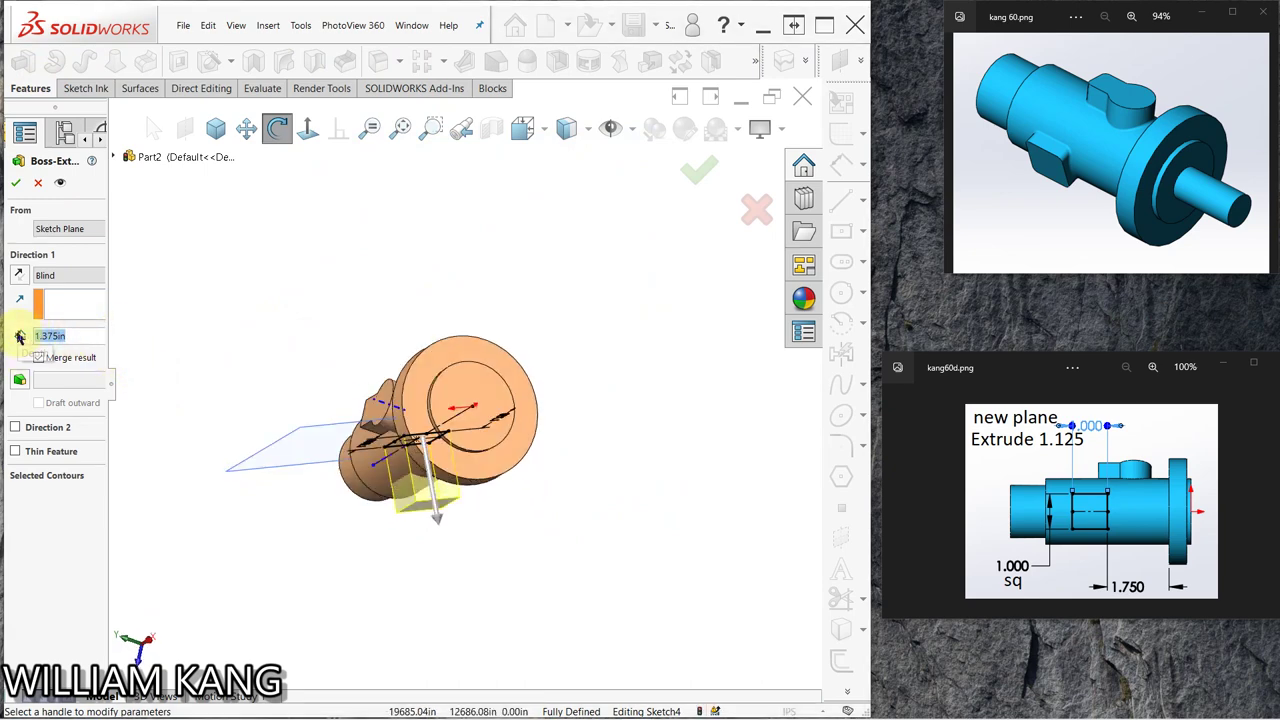
{"action": "type", "text": "1"}
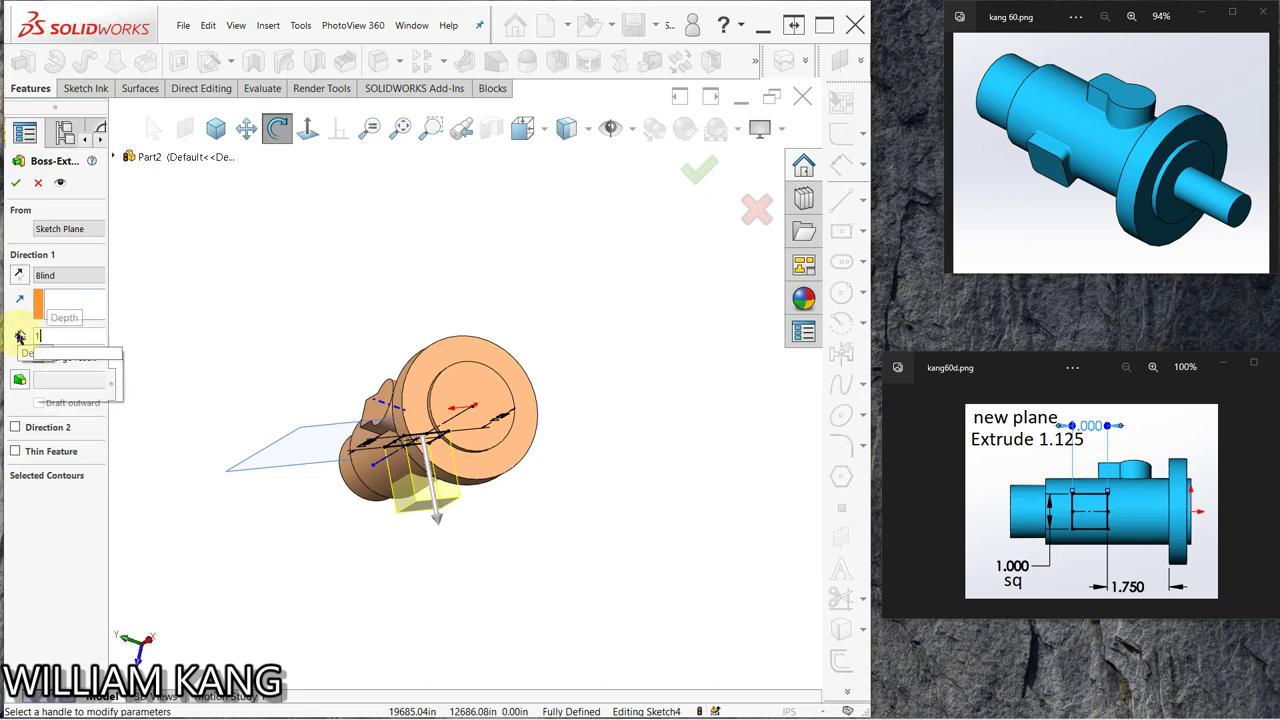
{"action": "type", "text": ".125"}
{"action": "key", "text": "Return"}
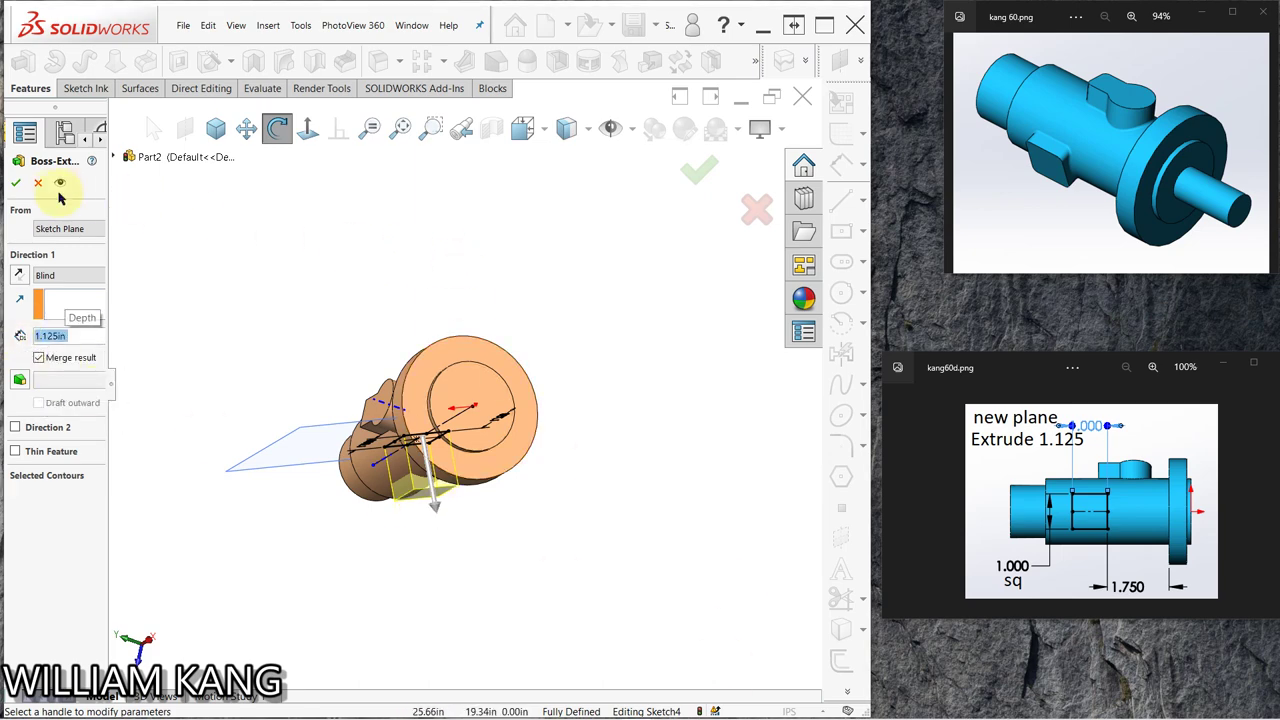
{"action": "key", "text": "Return"}
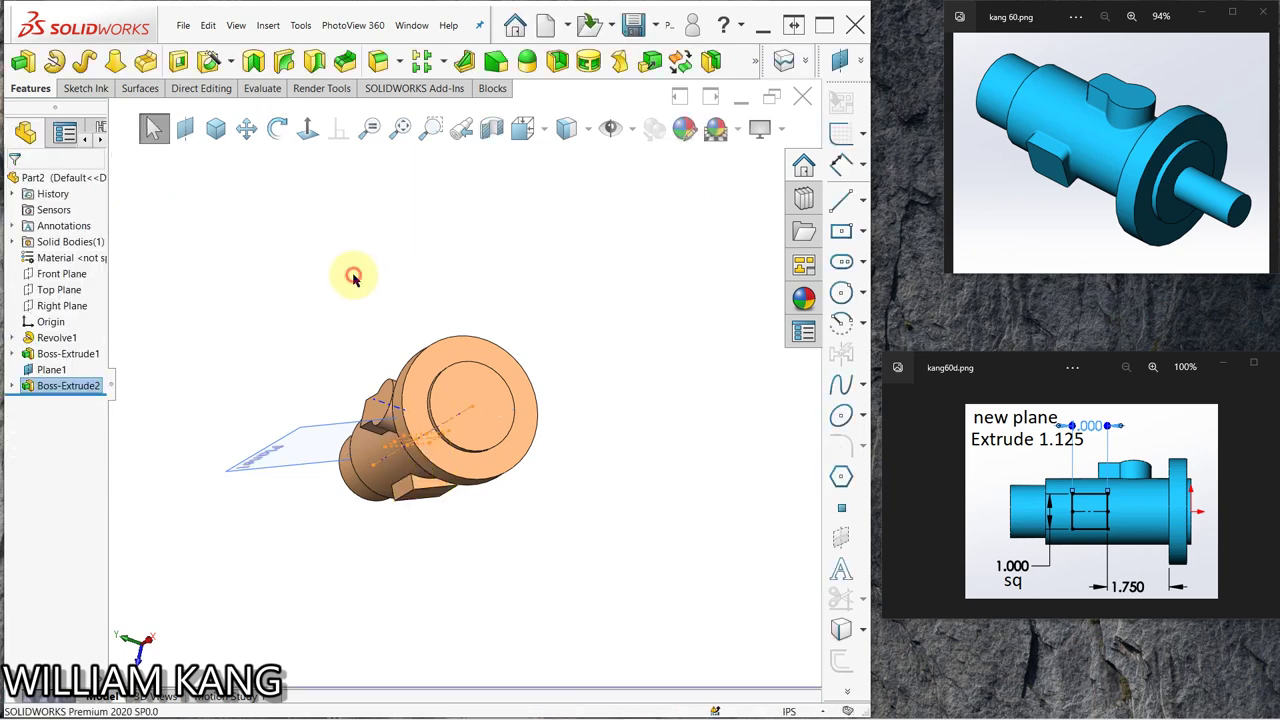
{"action": "mouse_move", "coordinate": [510, 397]}
{"action": "left_mouse_down"}
{"action": "mouse_move", "coordinate": [700, 386]}
{"action": "mouse_move", "coordinate": [691, 314]}
{"action": "mouse_move", "coordinate": [577, 251]}
{"action": "left_mouse_up"}
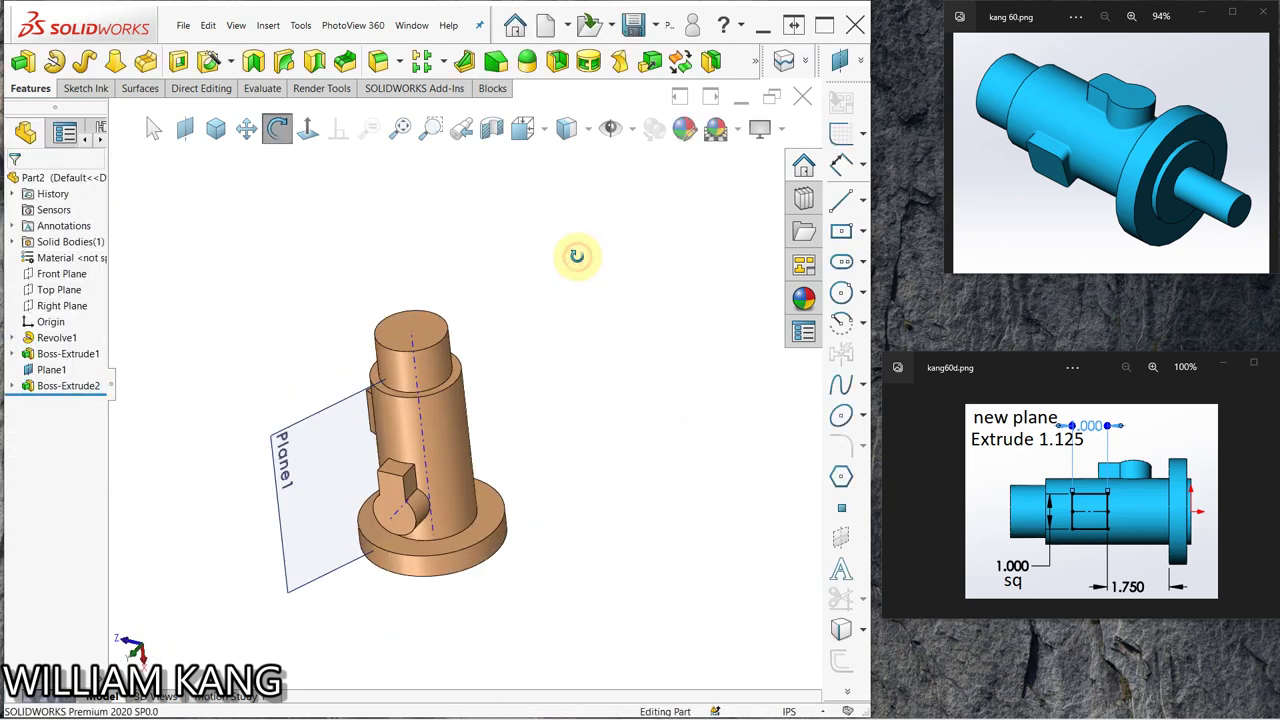
- Hide Plane1
{"action": "key", "text": "Escape"}
{"action": "left_click", "coordinate": [49, 373]}
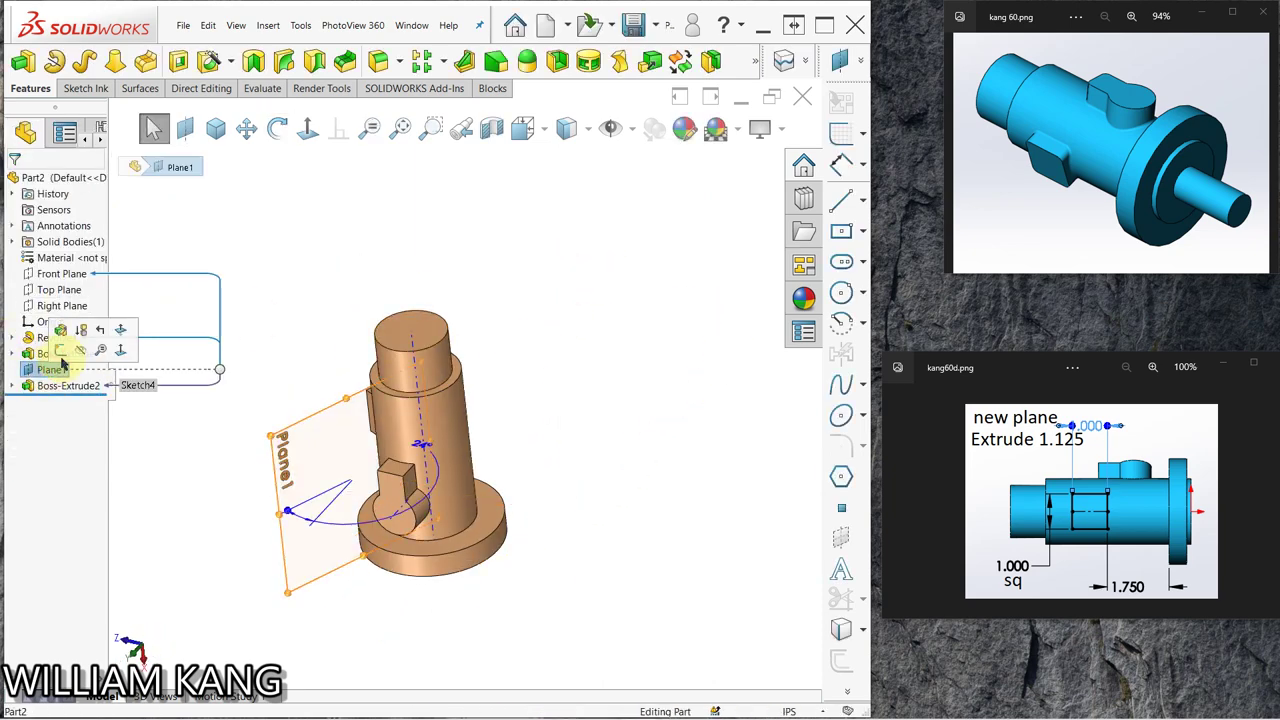
{"action": "left_click", "coordinate": [80, 347]}
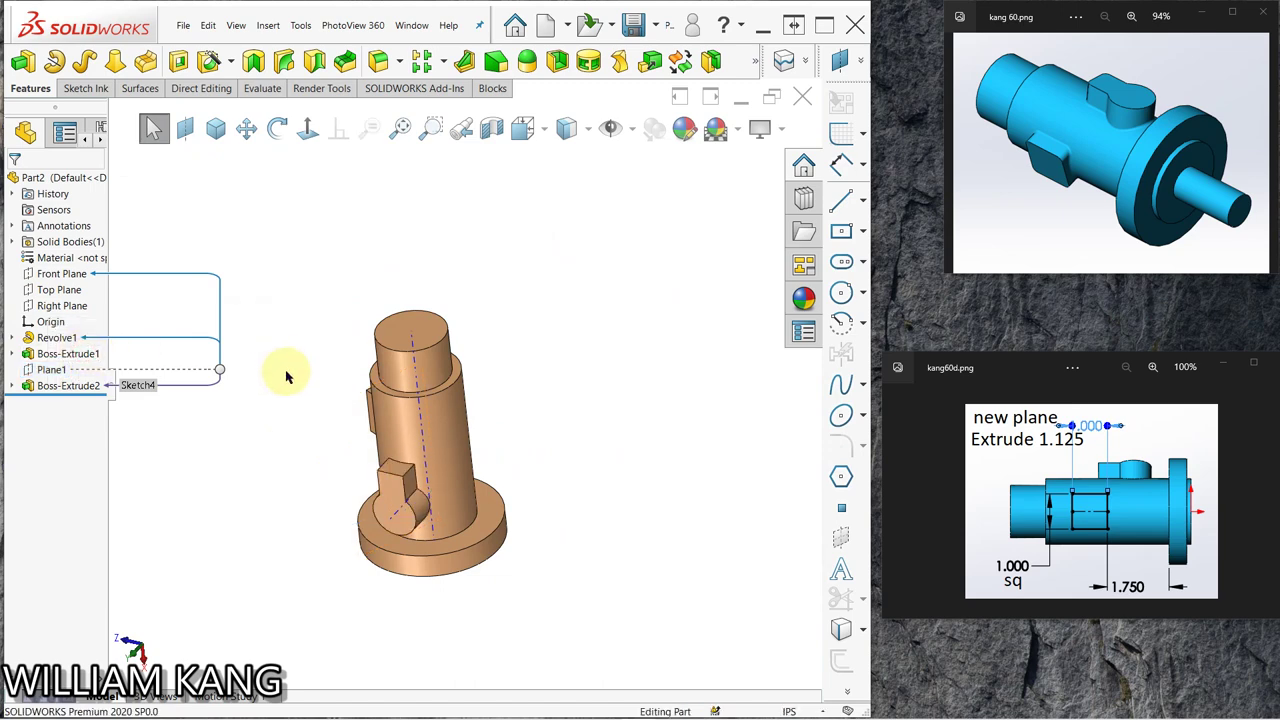
- Switch to an isometric view and advance the reference drawing to kang60g.png
{"action": "mouse_move", "coordinate": [286, 371]}
{"action": "middle_mouse_down"}
{"action": "mouse_move", "coordinate": [443, 234]}
{"action": "mouse_move", "coordinate": [343, 289]}
{"action": "mouse_move", "coordinate": [322, 262]}
{"action": "mouse_move", "coordinate": [426, 274]}
{"action": "mouse_move", "coordinate": [380, 251]}
{"action": "middle_mouse_up"}
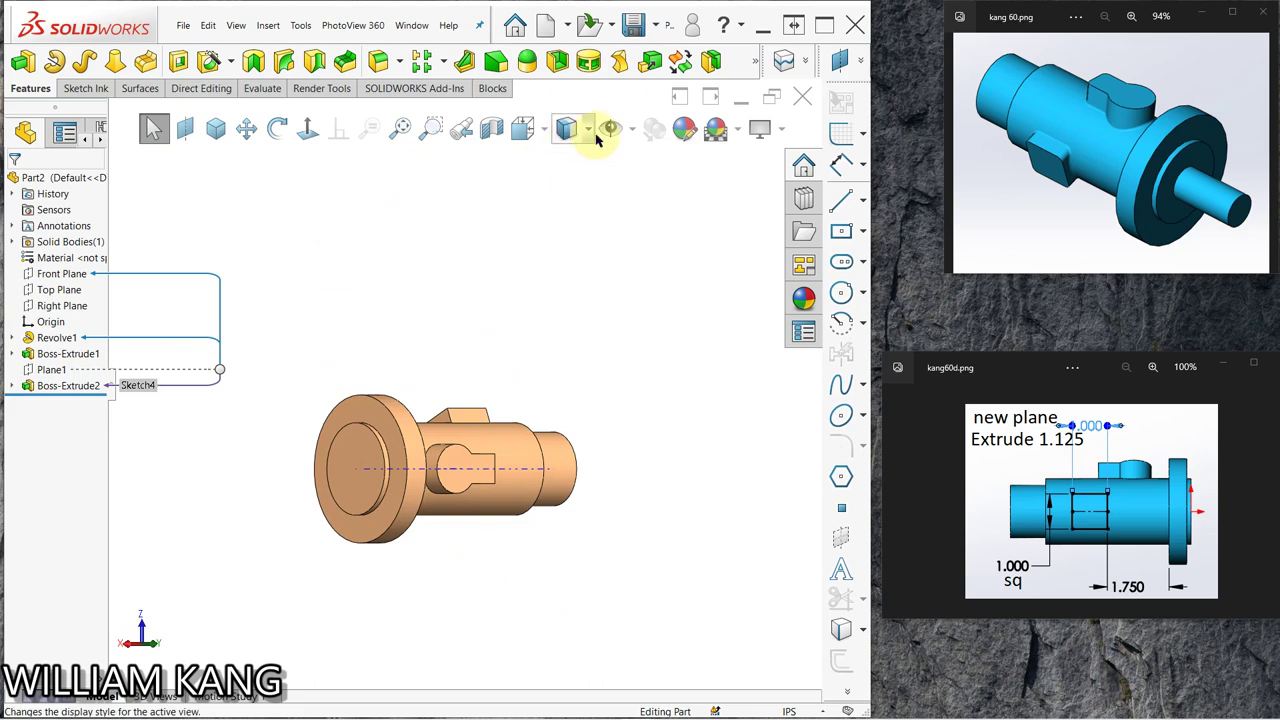
{"action": "left_click", "coordinate": [631, 130]}
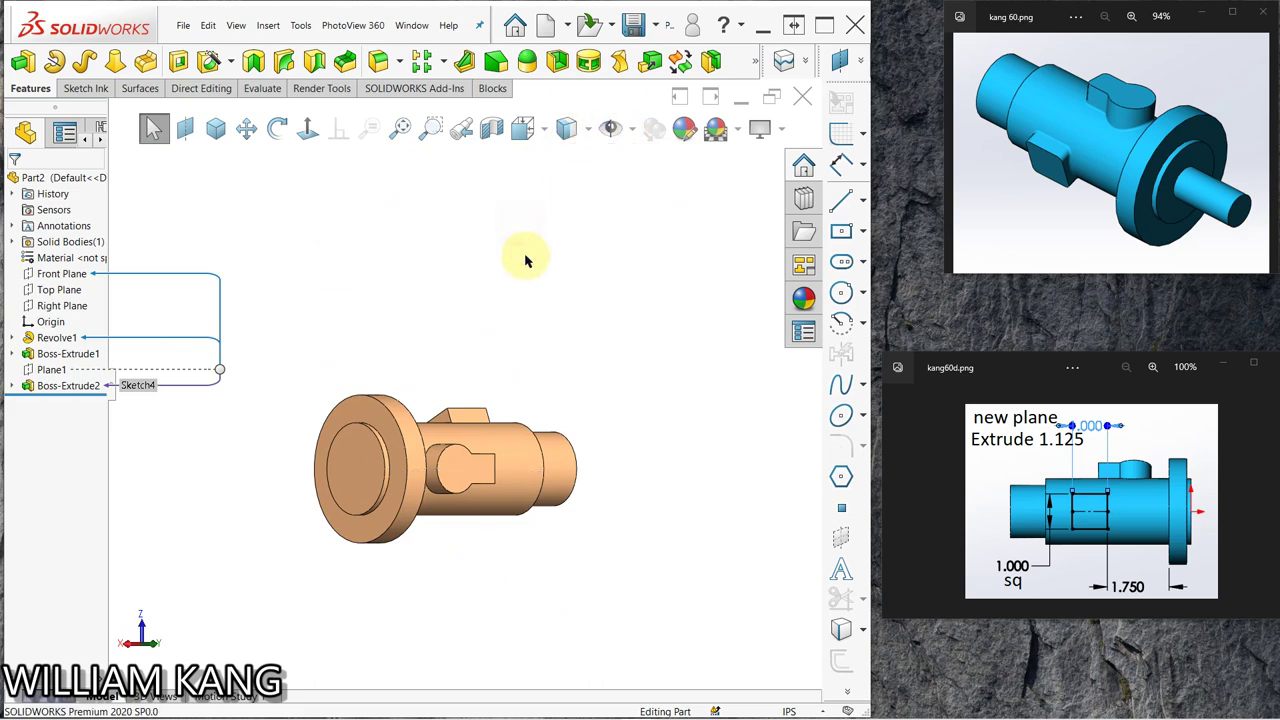
{"action": "mouse_move", "coordinate": [528, 263]}
{"action": "middle_mouse_down"}
{"action": "mouse_move", "coordinate": [458, 318]}
{"action": "mouse_move", "coordinate": [486, 166]}
{"action": "mouse_move", "coordinate": [606, 374]}
{"action": "mouse_move", "coordinate": [531, 337]}
{"action": "mouse_move", "coordinate": [330, 135]}
{"action": "mouse_move", "coordinate": [306, 129]}
{"action": "mouse_move", "coordinate": [323, 191]}
{"action": "mouse_move", "coordinate": [220, 133]}
{"action": "middle_mouse_up"}
{"action": "key", "text": "ctrl+7"}
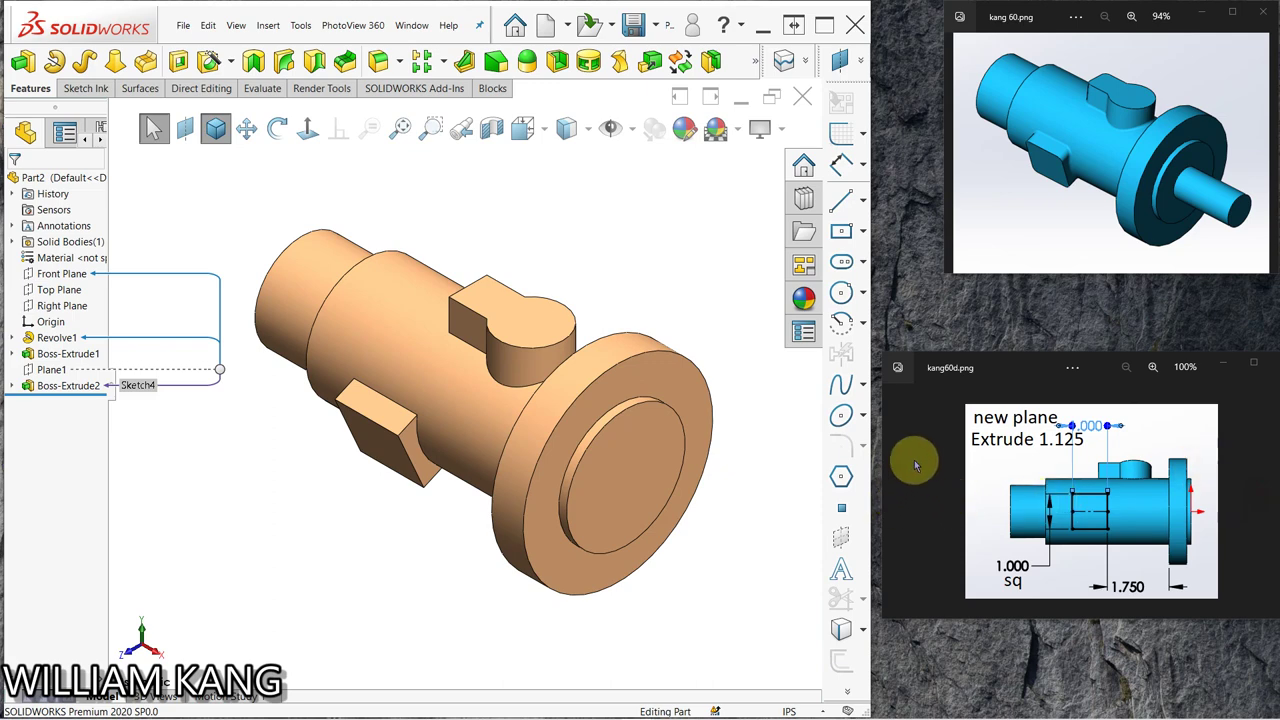
{"action": "left_click", "coordinate": [1037, 367]}
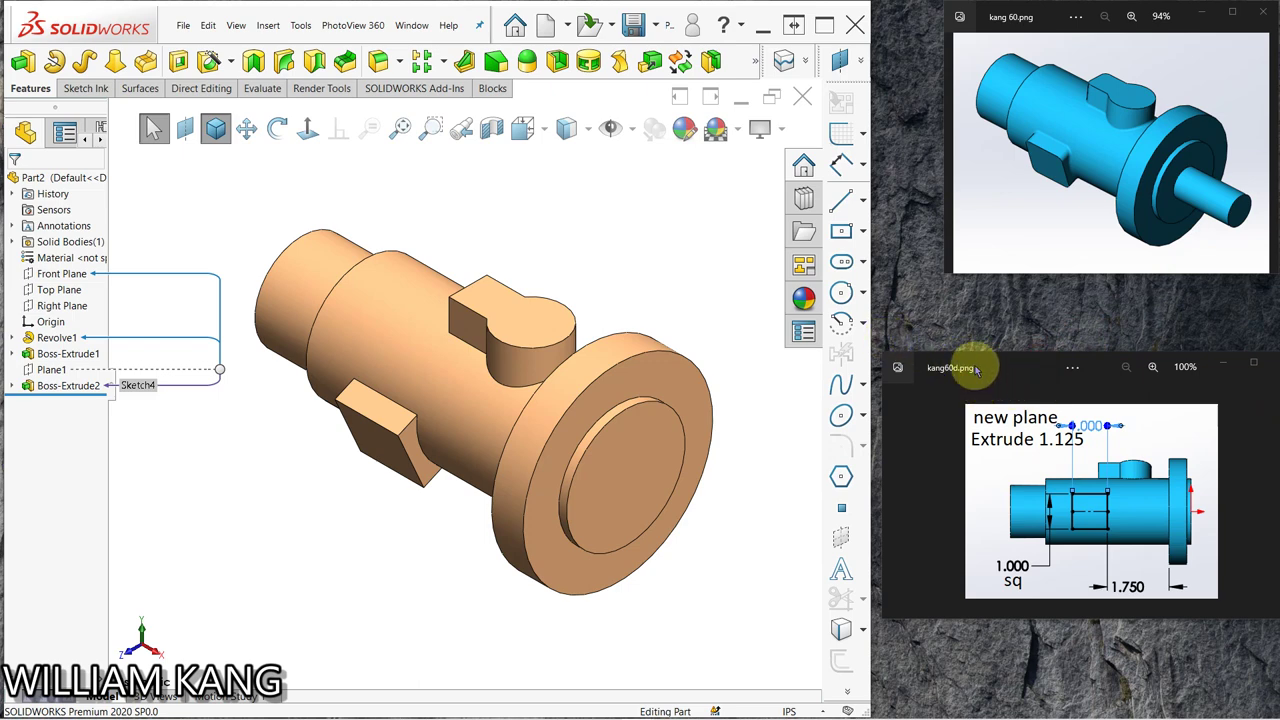
{"action": "left_click", "coordinate": [898, 508]}
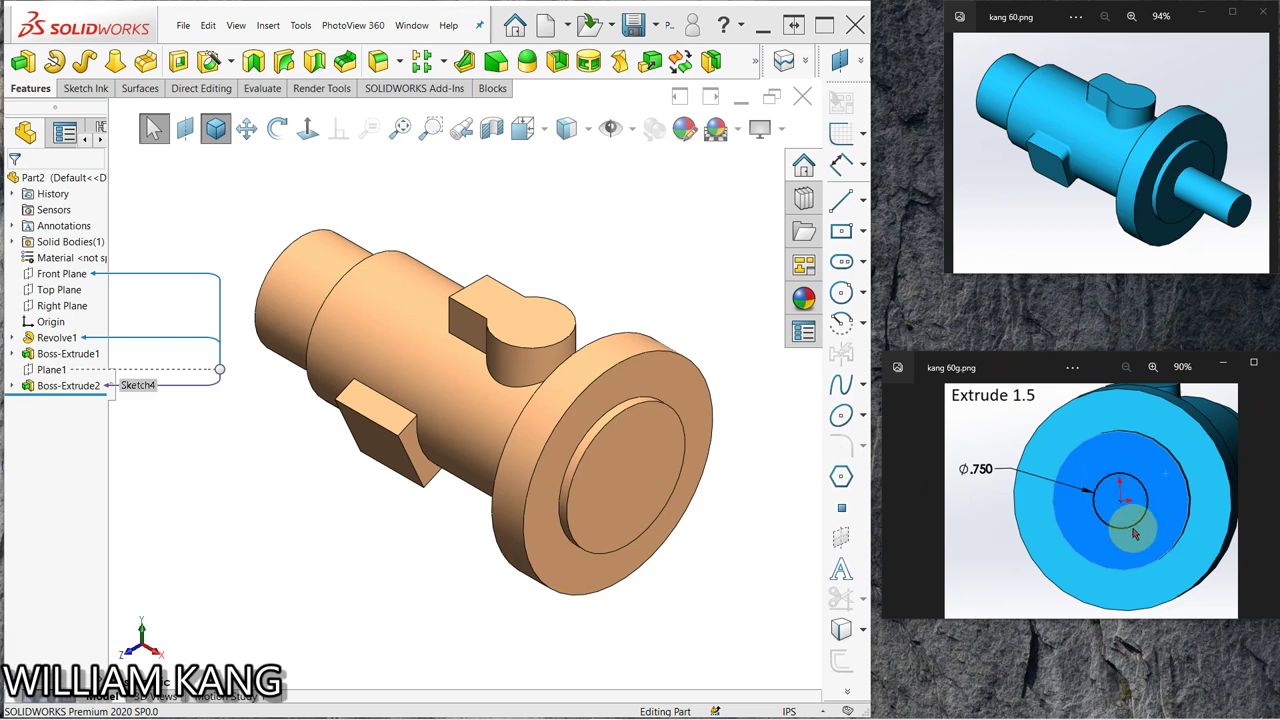
- Show Revolve1's sketch dimensions to check them, then hide them
{"action": "middle_click_drag", "start_coordinate": [676, 463], "coordinate": [629, 463]}
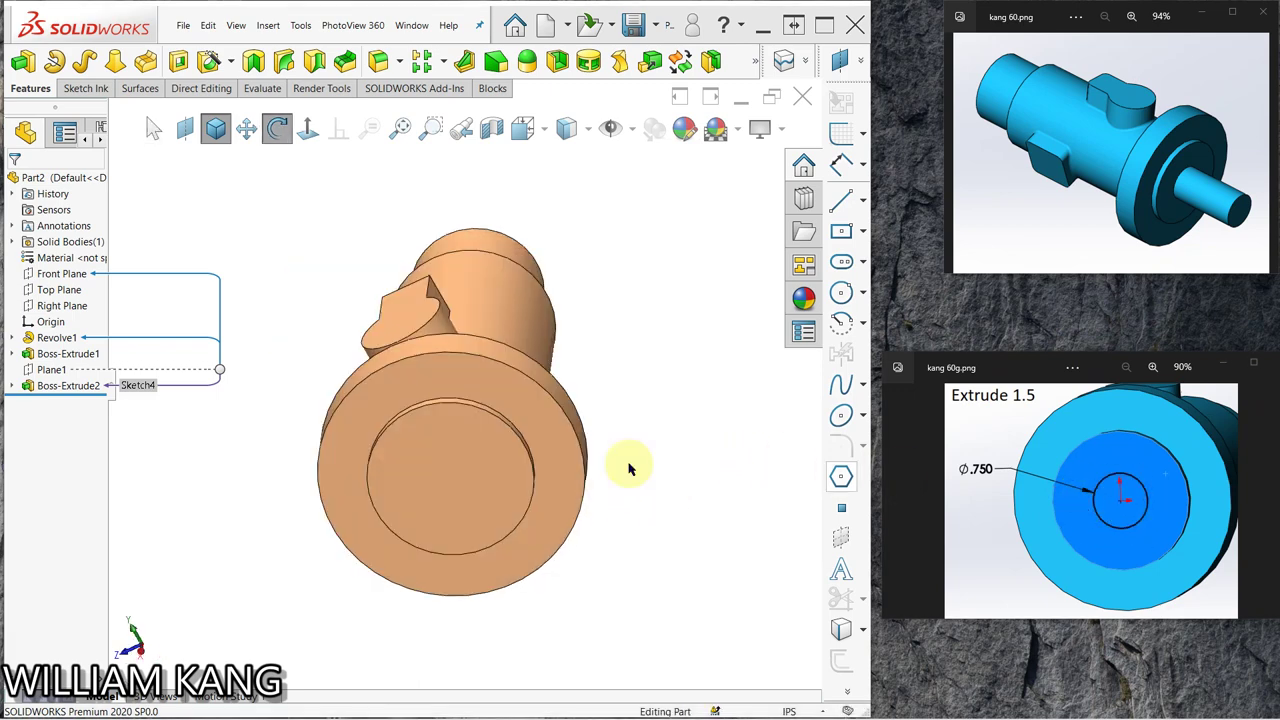
{"action": "key", "text": "Escape"}
{"action": "double_click", "coordinate": [463, 470]}
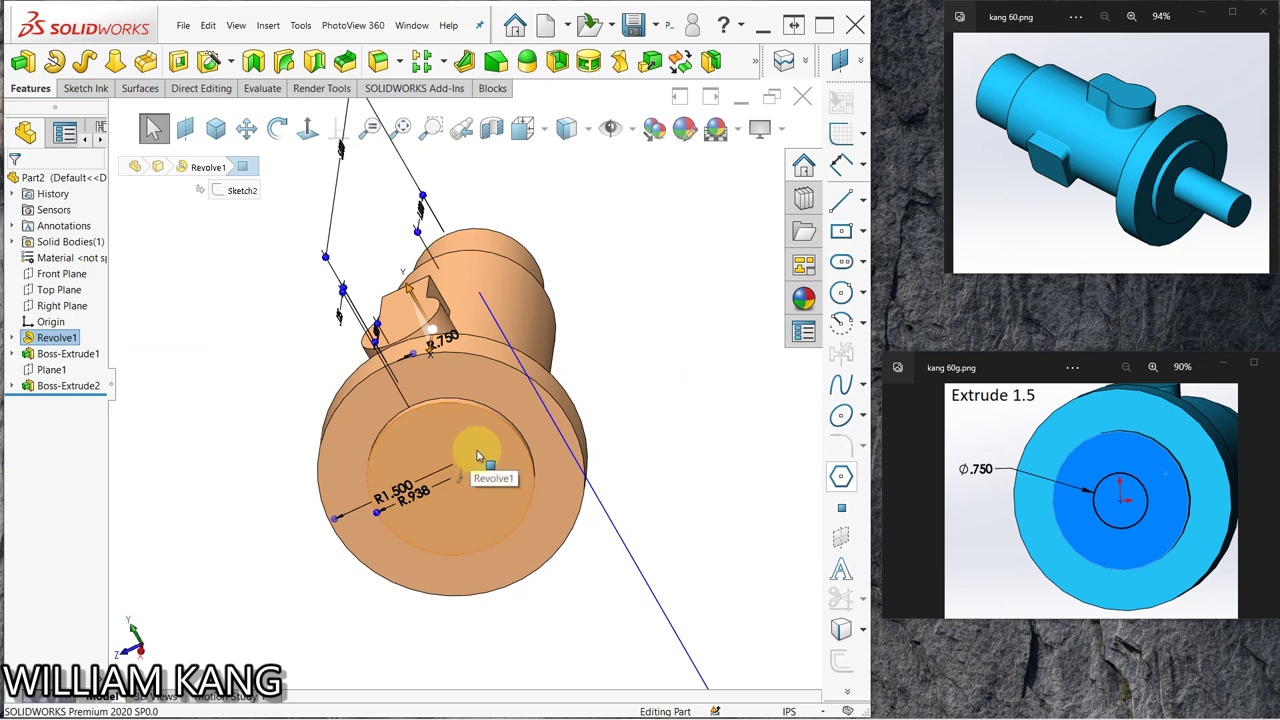
{"action": "key", "text": "Escape"}
- Turn the part to a side view and select the flange's outer end face
{"action": "middle_click", "coordinate": [479, 450]}
{"action": "right_click", "coordinate": [680, 430]}
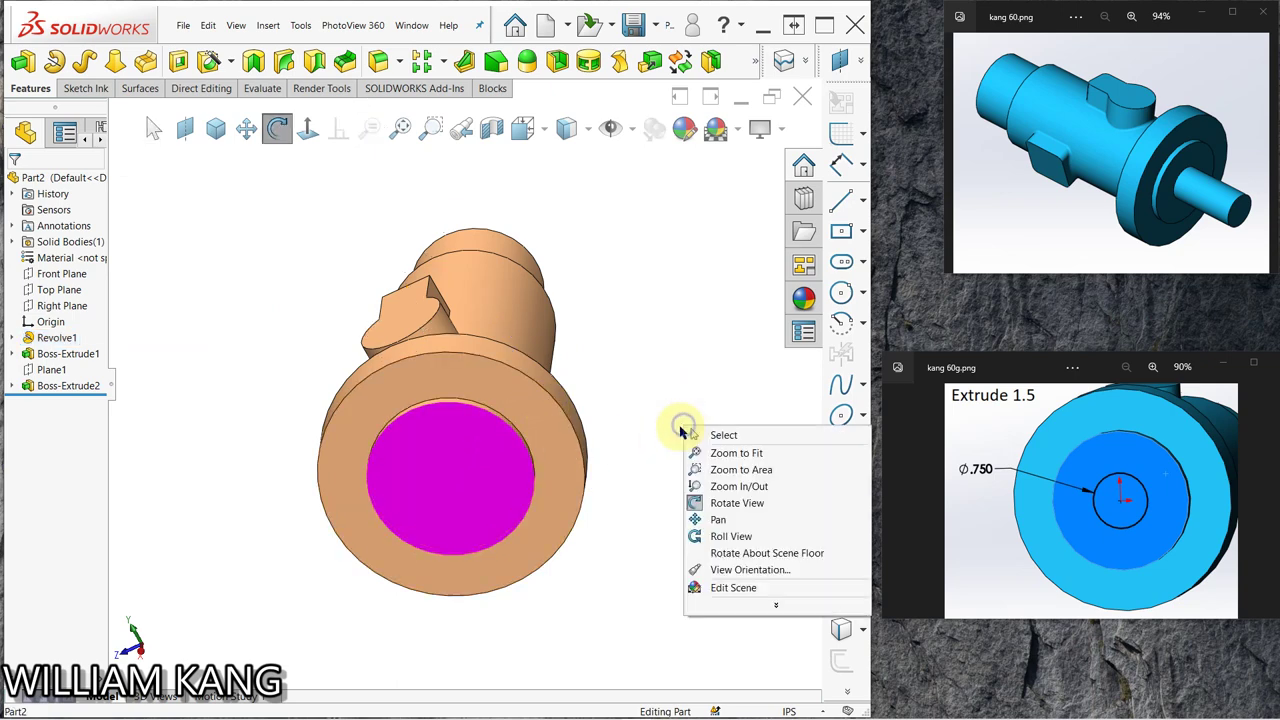
{"action": "key", "text": "Escape"}
{"action": "middle_click", "coordinate": [477, 452]}
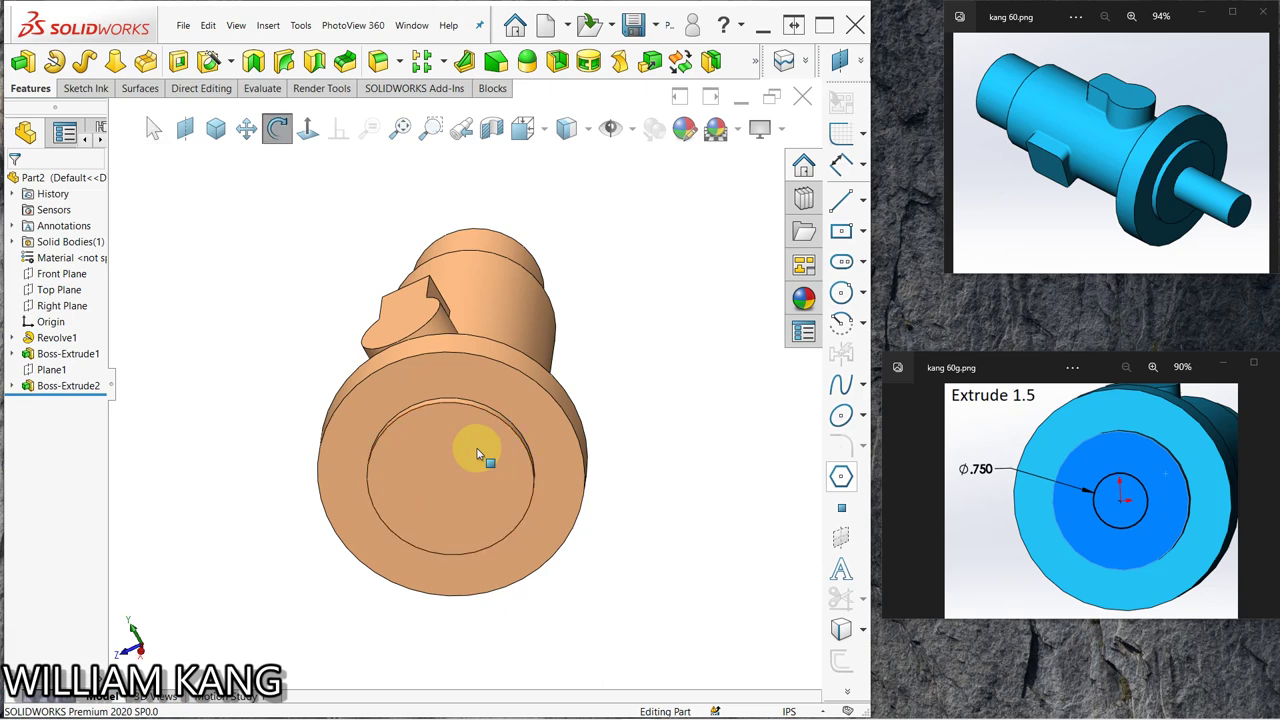
{"action": "right_click", "coordinate": [643, 345]}
{"action": "left_click", "coordinate": [632, 310]}
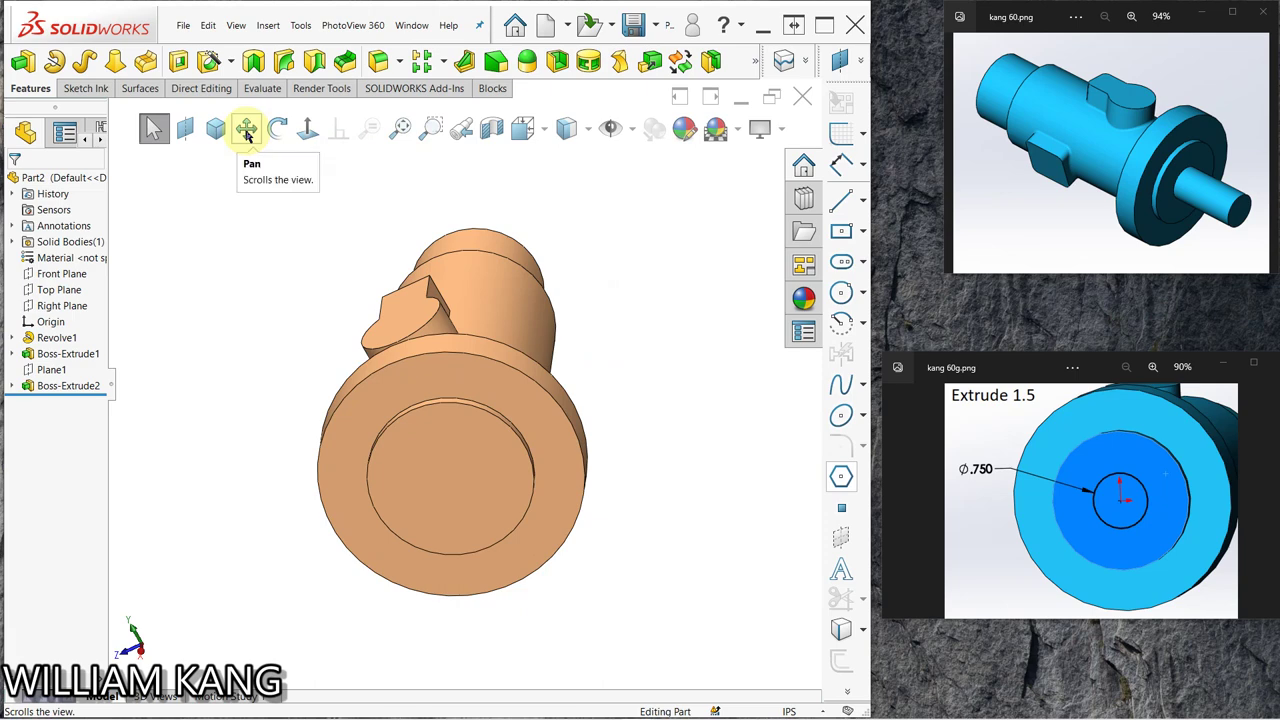
{"action": "mouse_move", "coordinate": [526, 428]}
{"action": "middle_mouse_down"}
{"action": "mouse_move", "coordinate": [457, 514]}
{"action": "mouse_move", "coordinate": [414, 509]}
{"action": "mouse_move", "coordinate": [421, 520]}
{"action": "middle_mouse_up"}
{"action": "right_click", "coordinate": [421, 520]}
{"action": "left_click", "coordinate": [443, 531]}
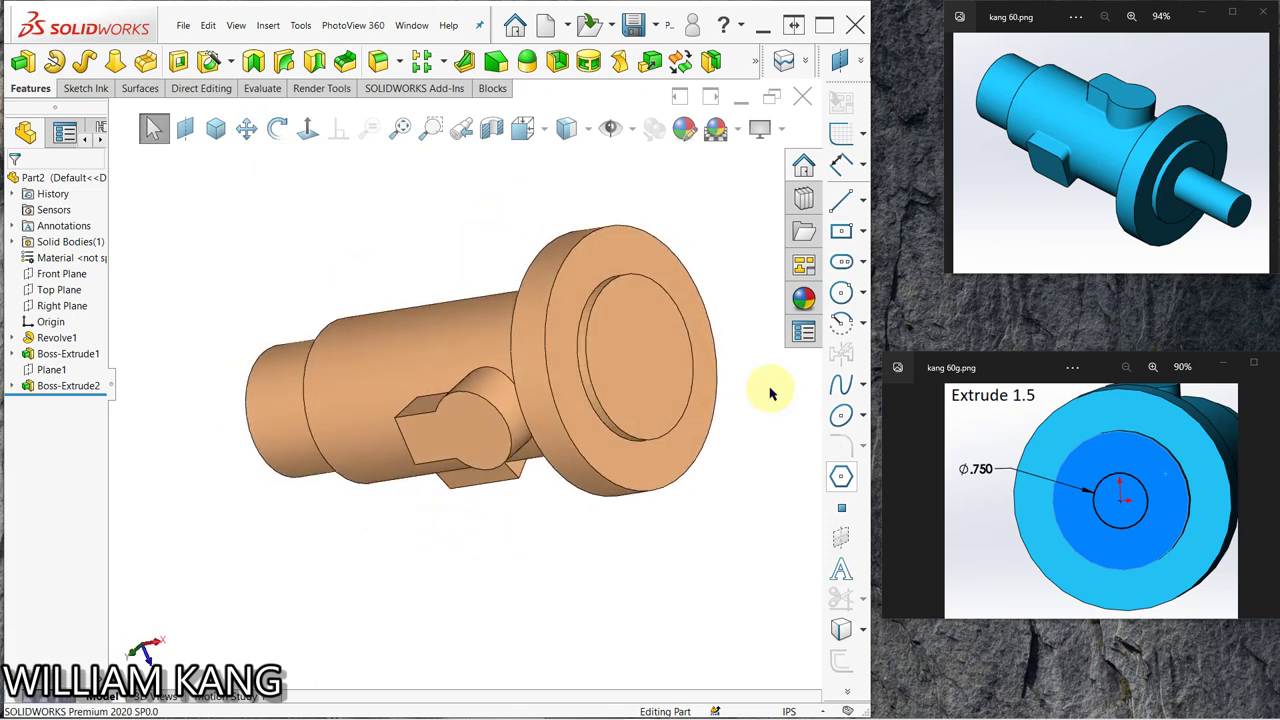
{"action": "left_click", "coordinate": [640, 347]}
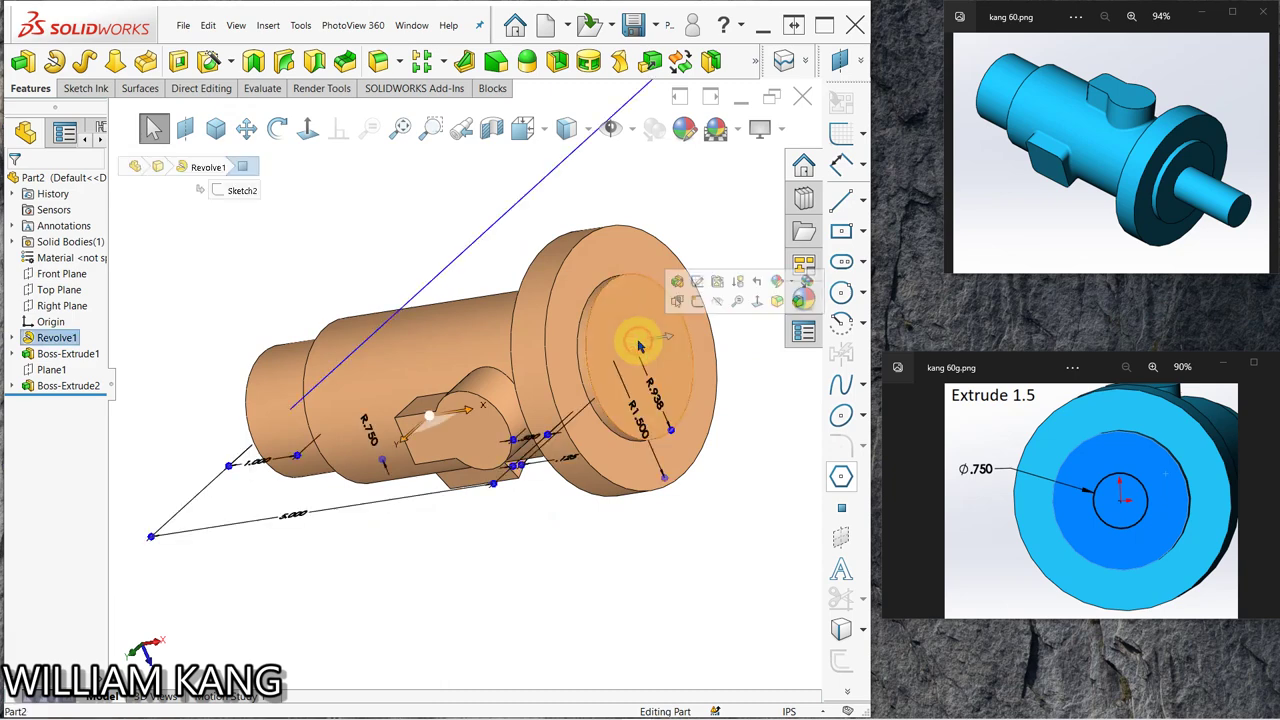
- Start a sketch on the flange end face and draw a circle centred on the origin
{"action": "left_click", "coordinate": [698, 304]}
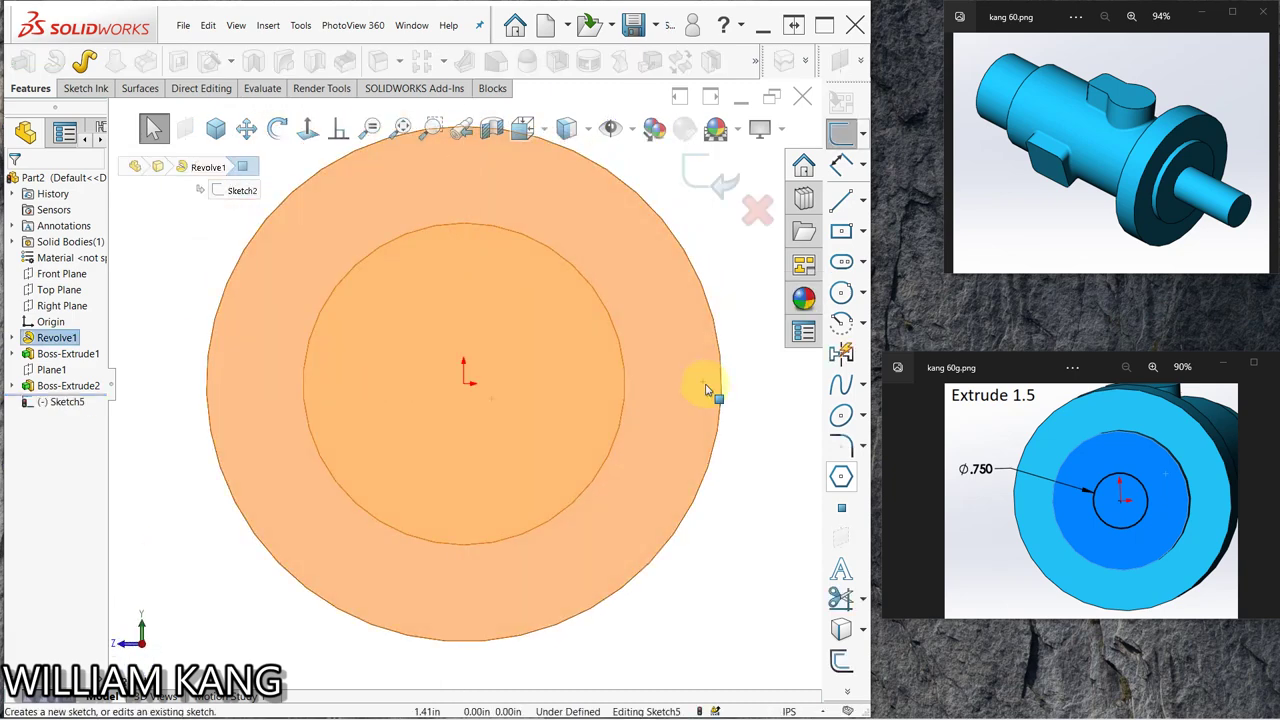
{"action": "left_click", "coordinate": [842, 293]}
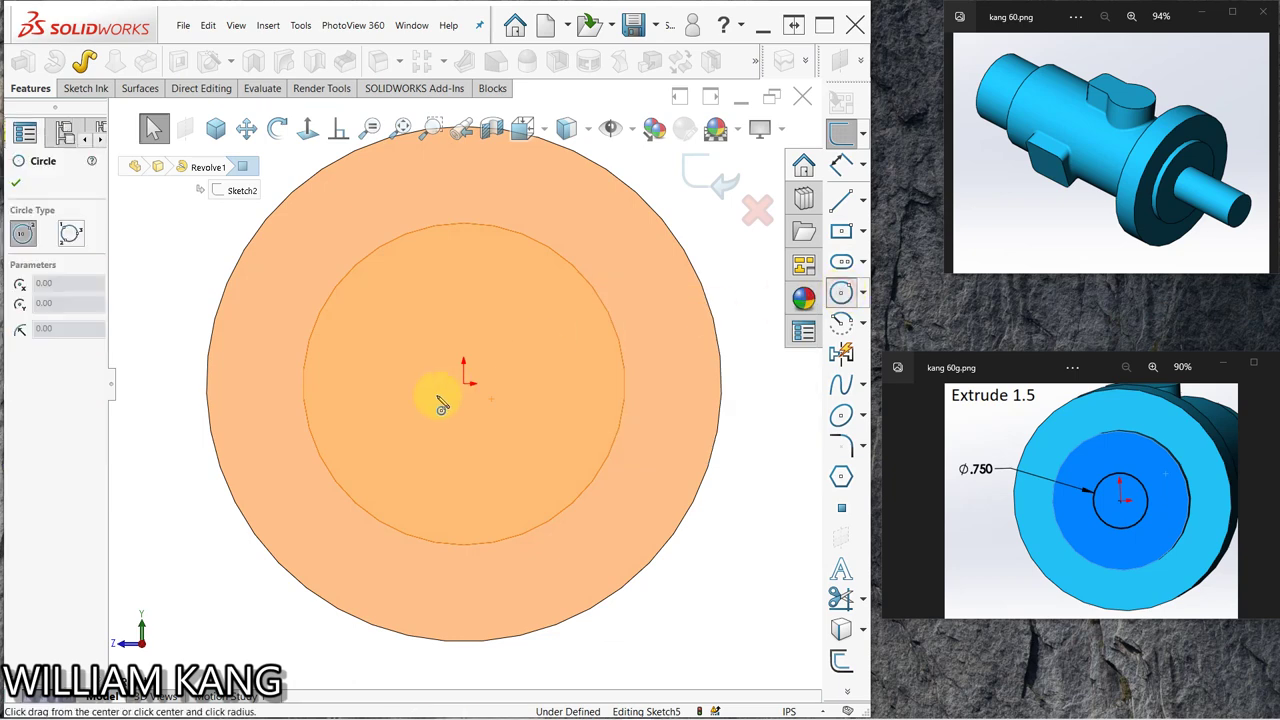
{"action": "left_click", "coordinate": [464, 383]}
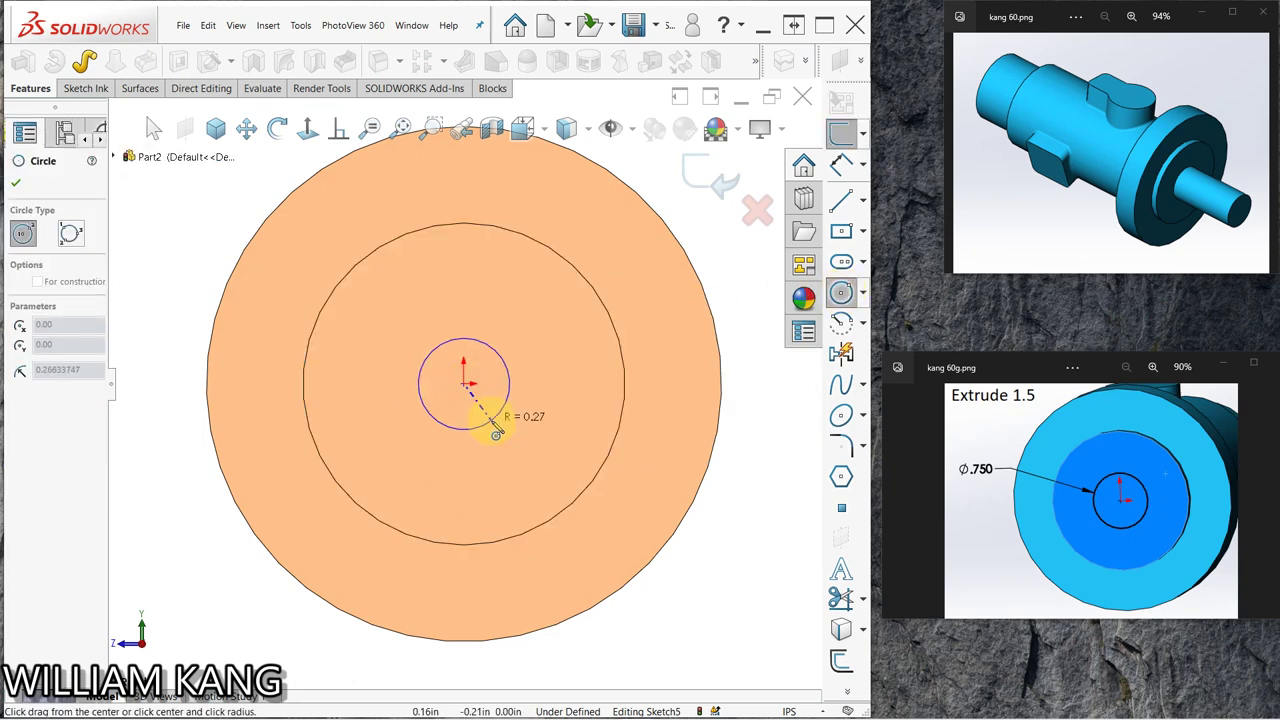
{"action": "left_click", "coordinate": [498, 414]}
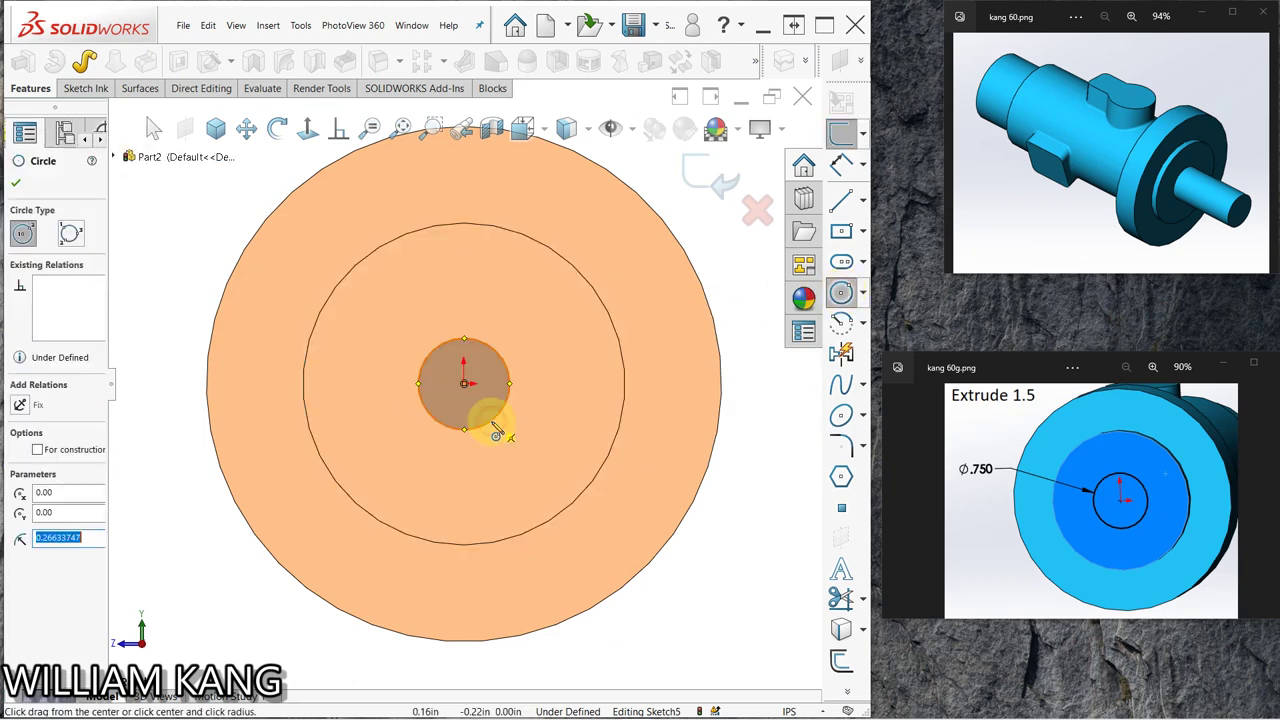
- Dimension the circle to a .75 diameter, then zoom to fit and view isometric
{"action": "left_click", "coordinate": [842, 165]}
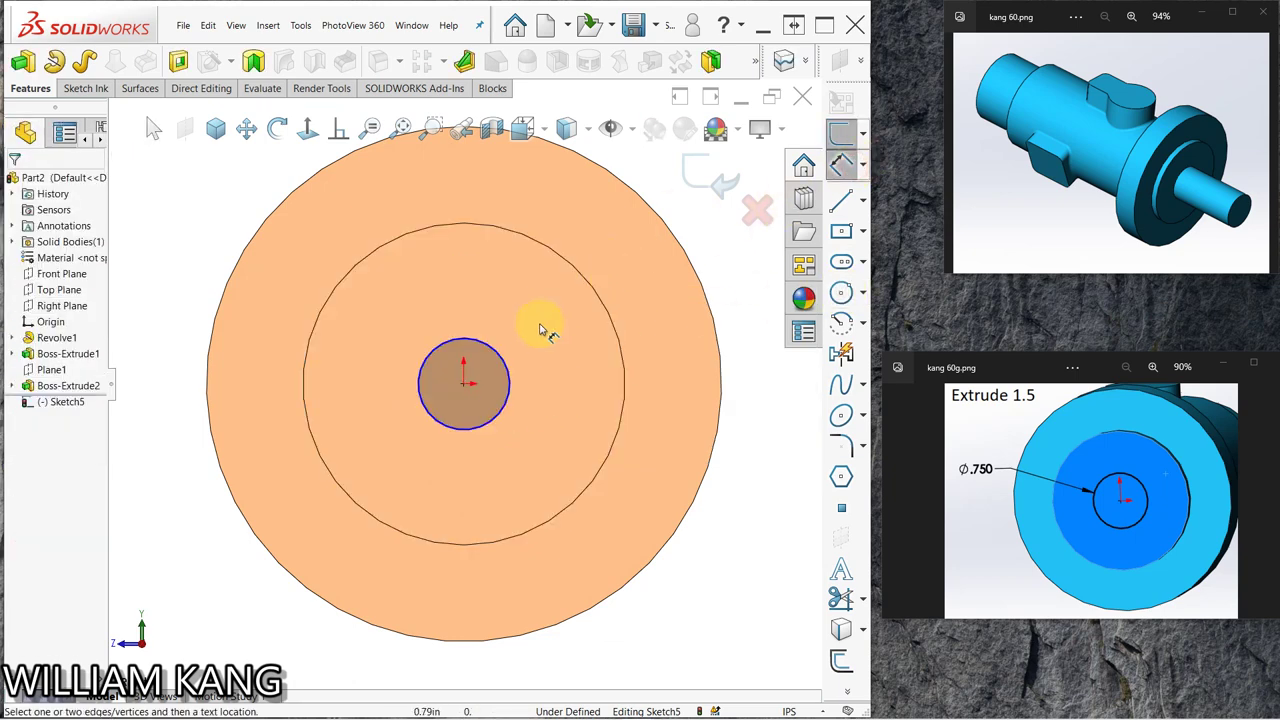
{"action": "left_click", "coordinate": [507, 372]}
{"action": "left_click", "coordinate": [563, 285]}
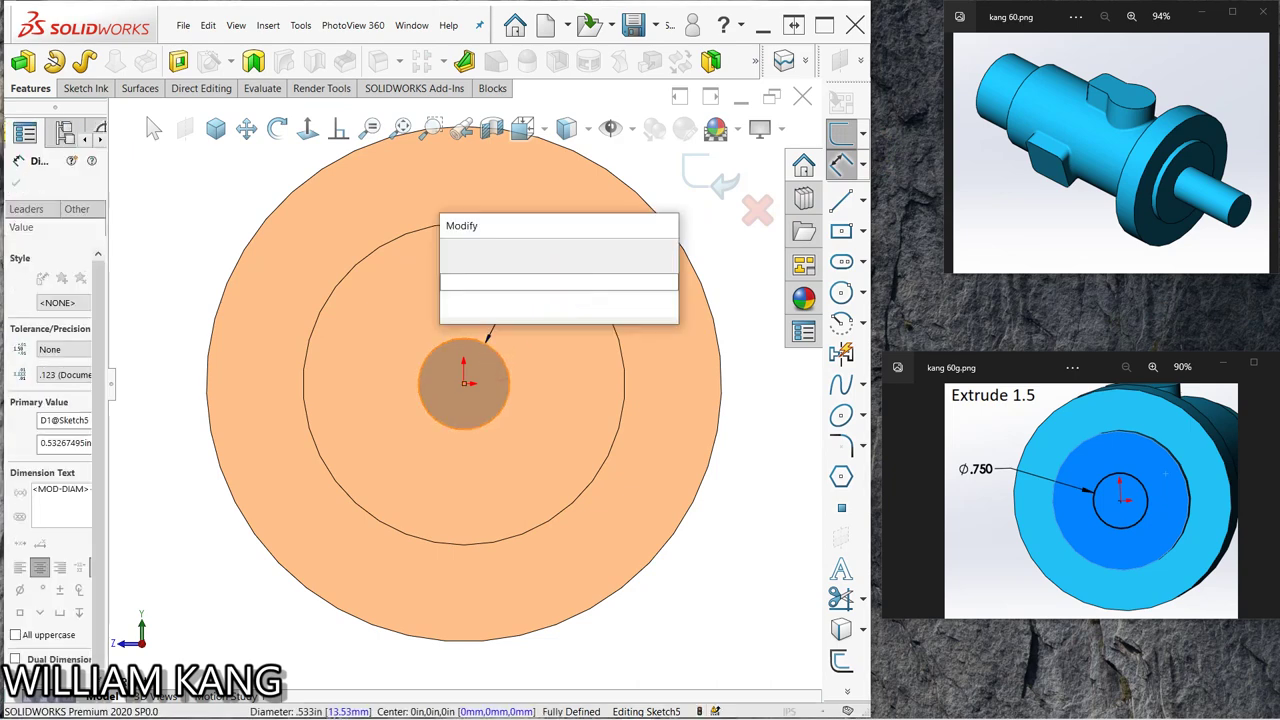
{"action": "type", "text": ".75"}
{"action": "key", "text": "Return"}
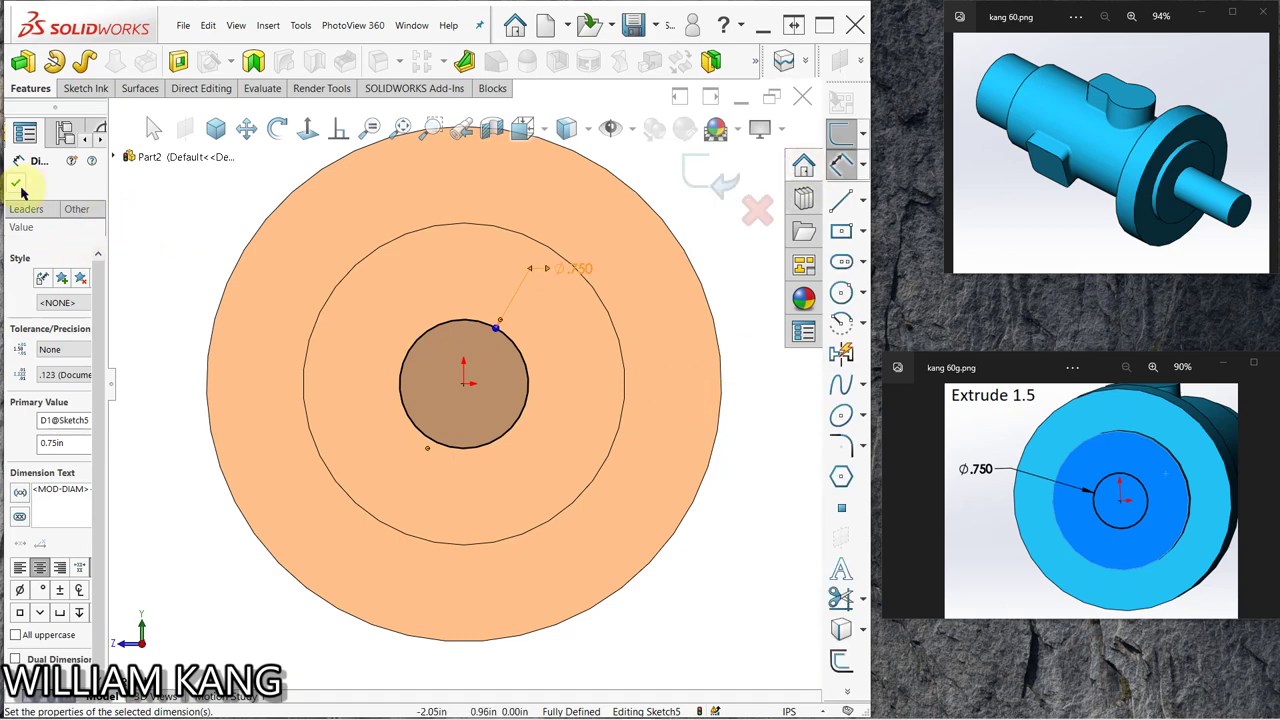
{"action": "key", "text": "Escape"}
{"action": "key", "text": "f"}
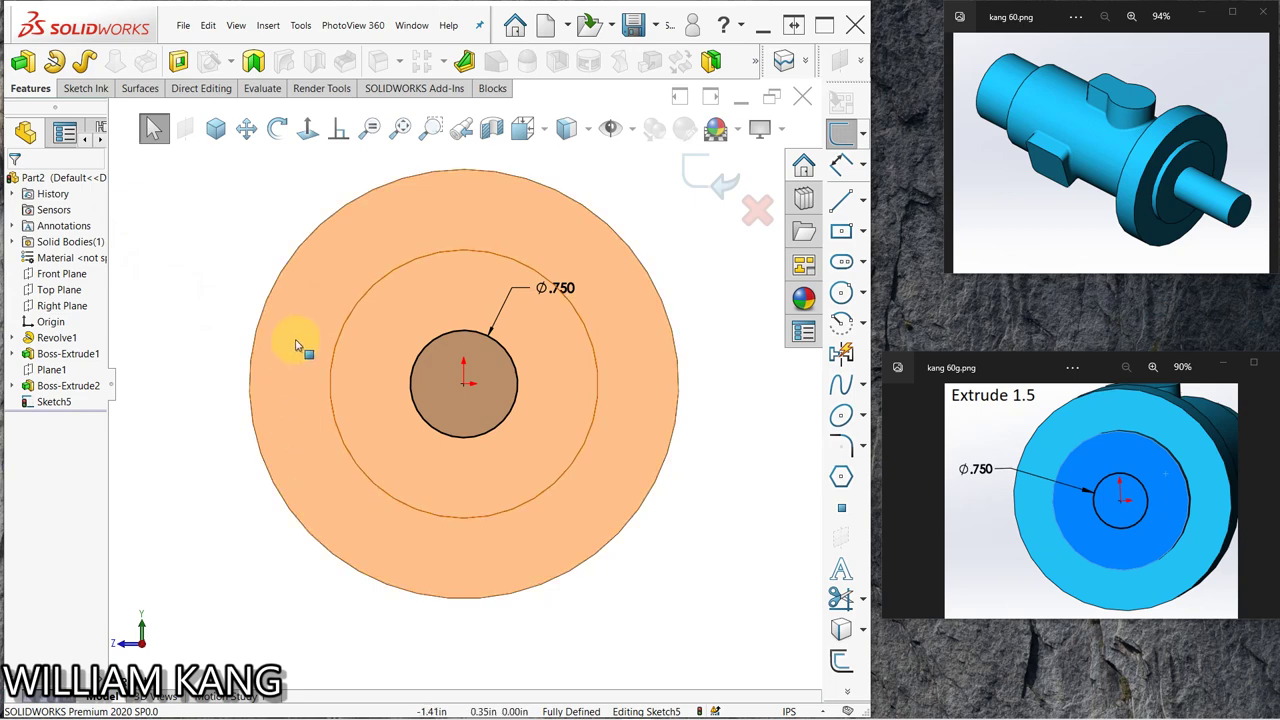
{"action": "key", "text": "ctrl+7"}
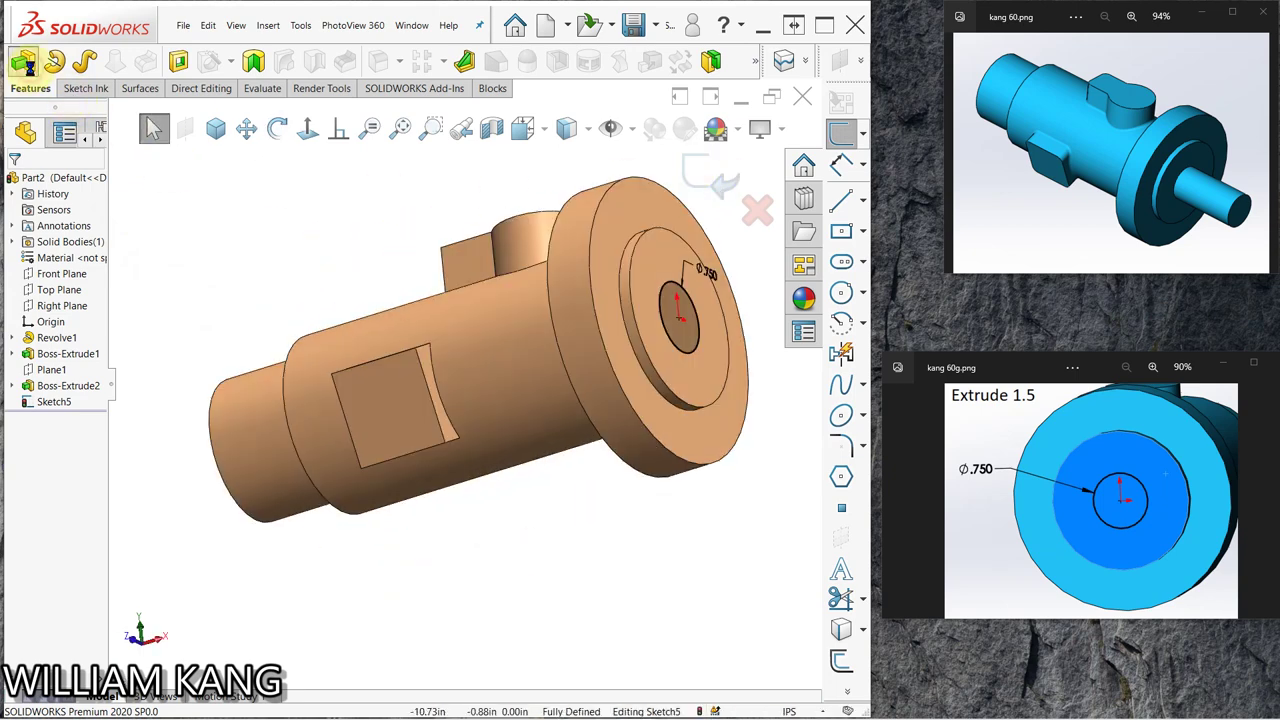
- Extrude the Ø.75 circle 1.5 in from the flange face as Boss-Extrude3
{"action": "left_click", "coordinate": [23, 62]}
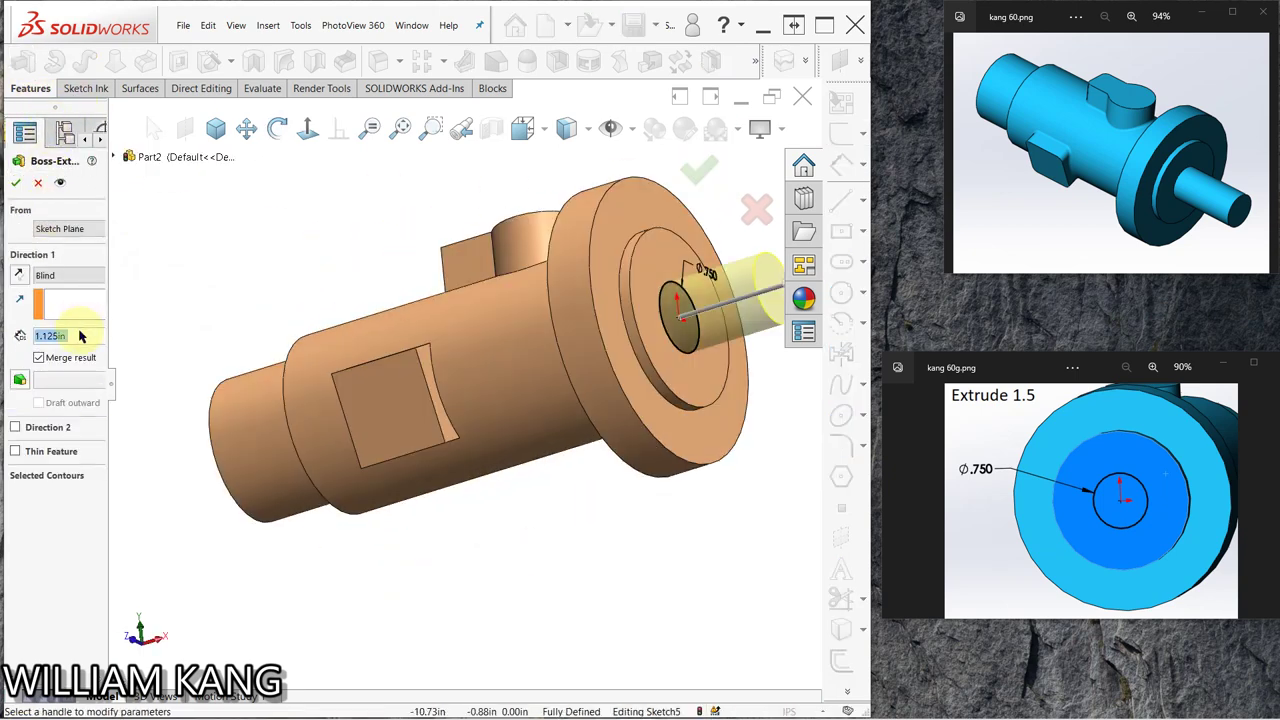
{"action": "type", "text": "1.5"}
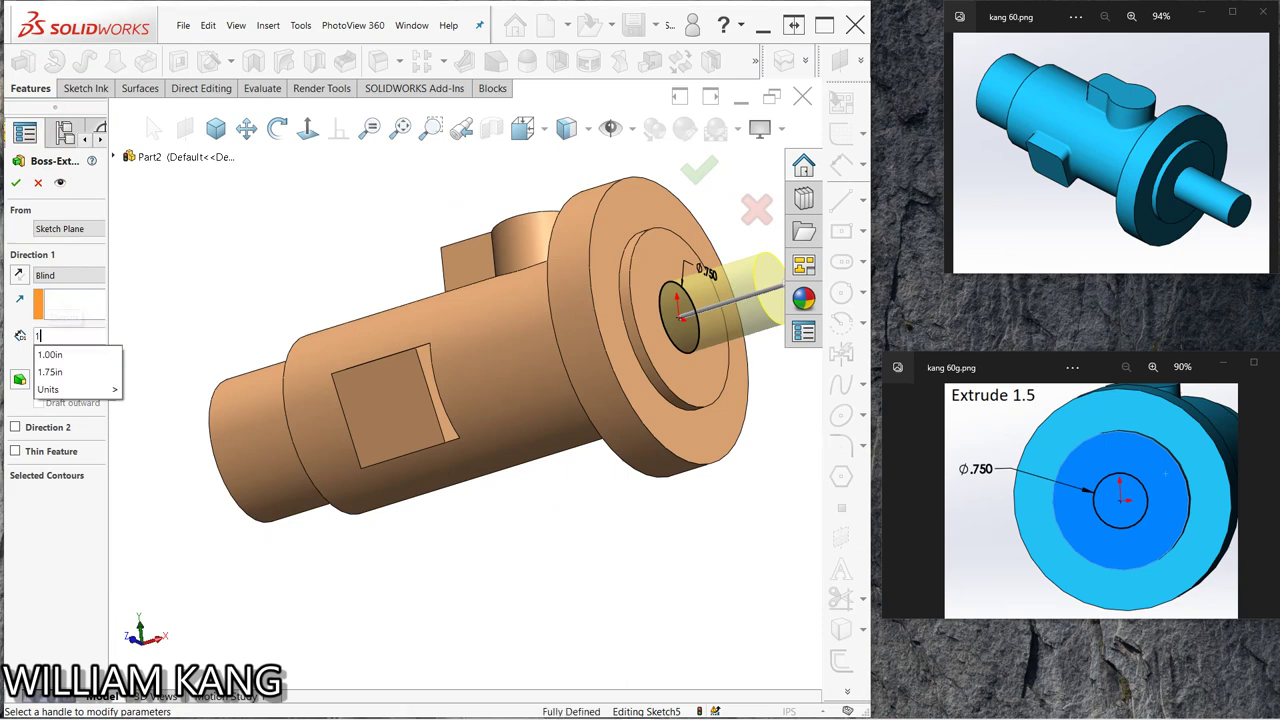
{"action": "key", "text": "Return"}
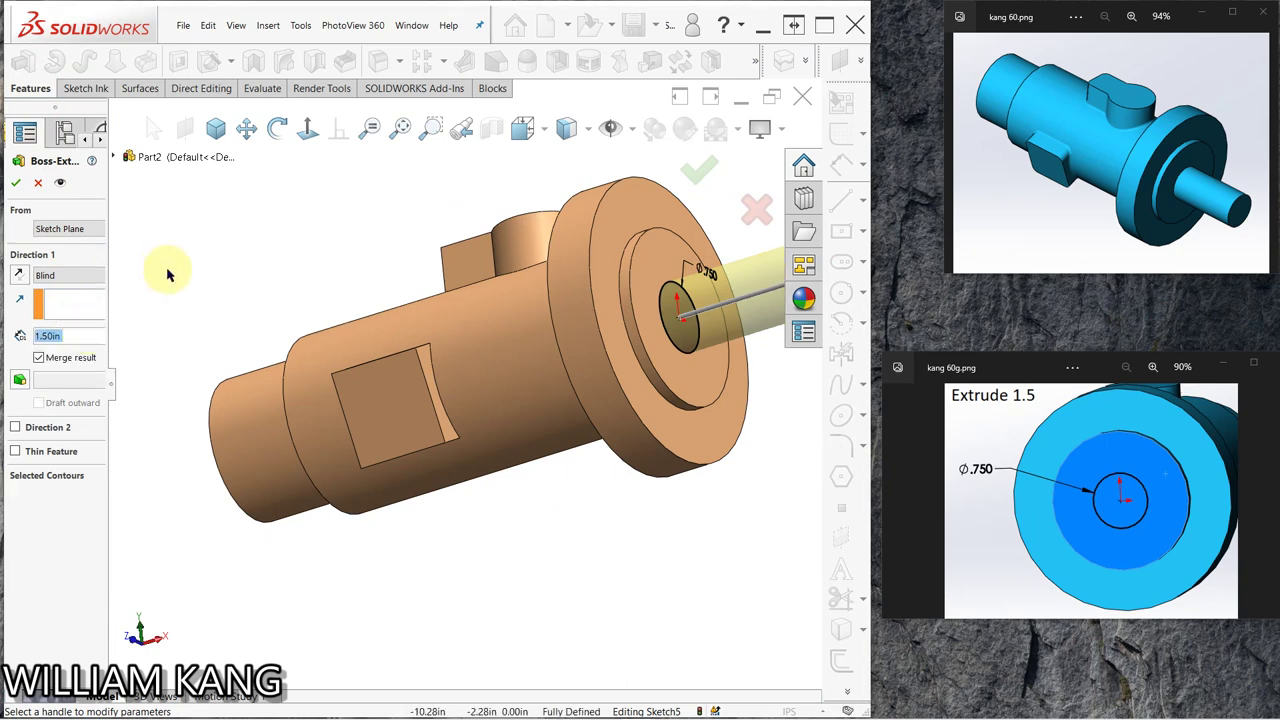
{"action": "mouse_move", "coordinate": [171, 271]}
{"action": "middle_mouse_down"}
{"action": "mouse_move", "coordinate": [177, 377]}
{"action": "mouse_move", "coordinate": [125, 330]}
{"action": "middle_mouse_up"}
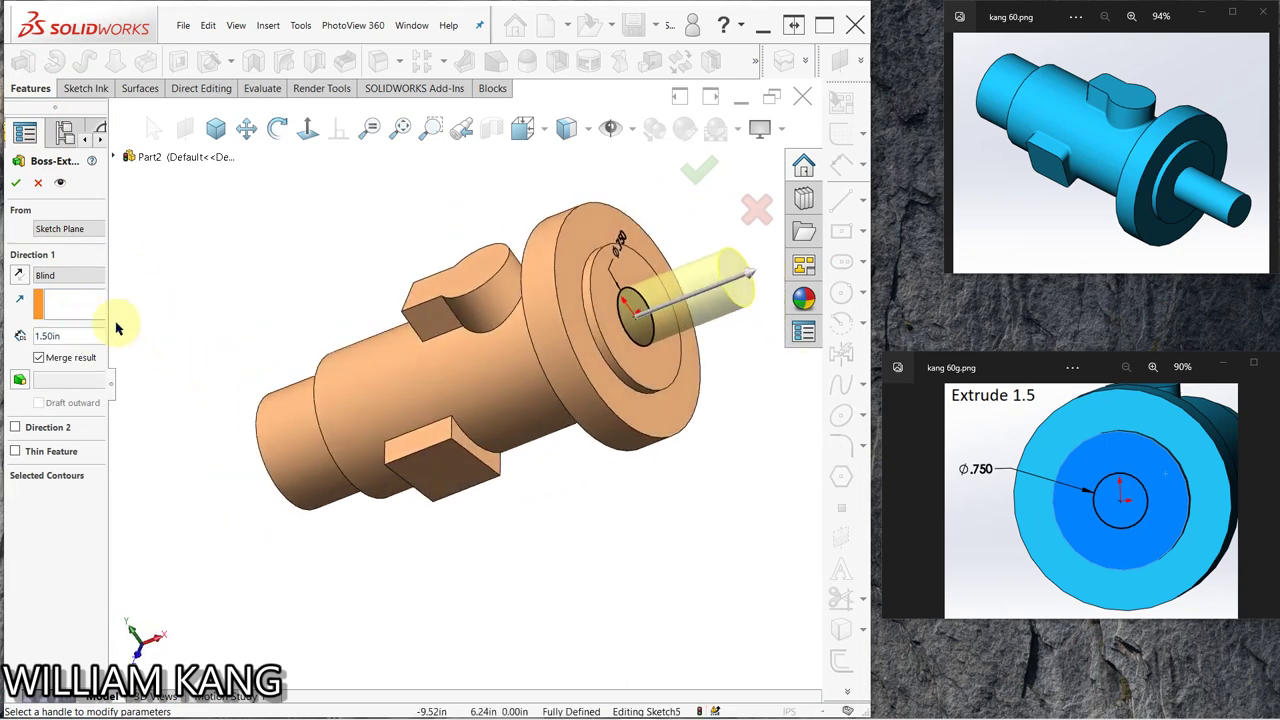
{"action": "left_click", "coordinate": [15, 185]}
{"action": "mouse_move", "coordinate": [608, 423]}
{"action": "middle_mouse_down"}
{"action": "mouse_move", "coordinate": [583, 530]}
{"action": "mouse_move", "coordinate": [634, 509]}
{"action": "mouse_move", "coordinate": [466, 509]}
{"action": "middle_mouse_up"}
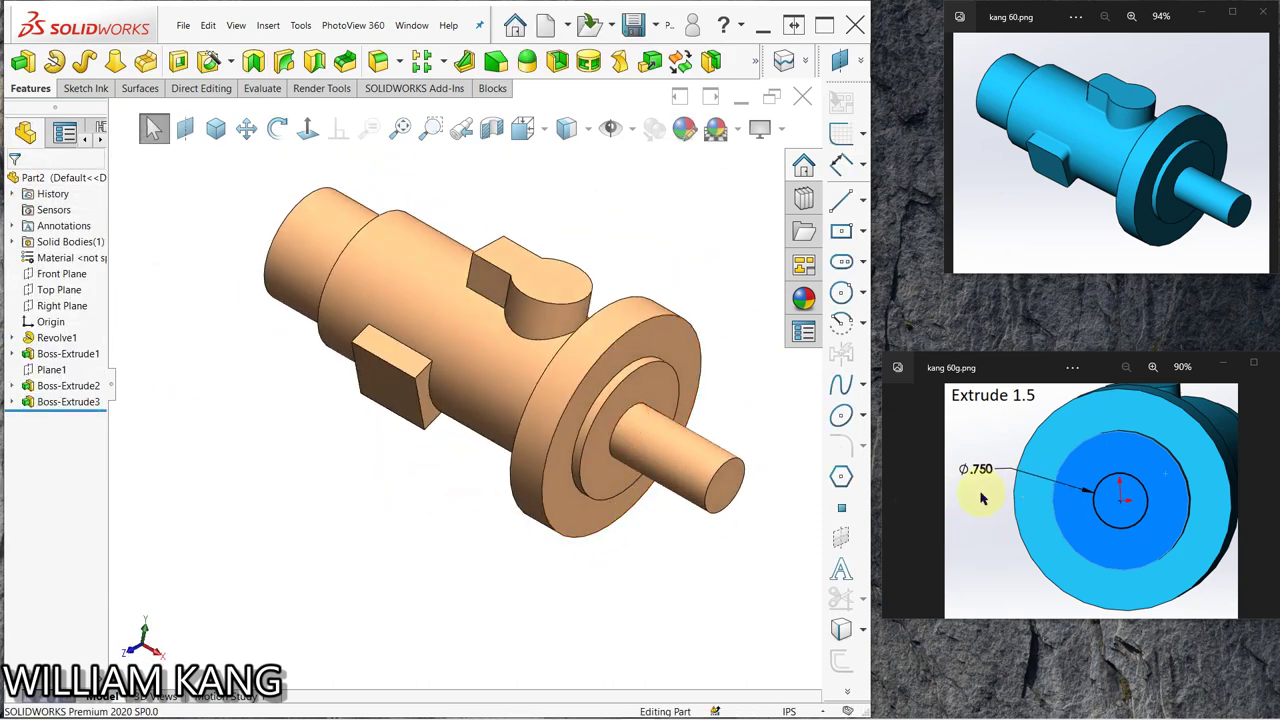
- Step back two images in the viewer to the kang60e.png fillet reference
{"action": "left_click", "coordinate": [893, 500]}
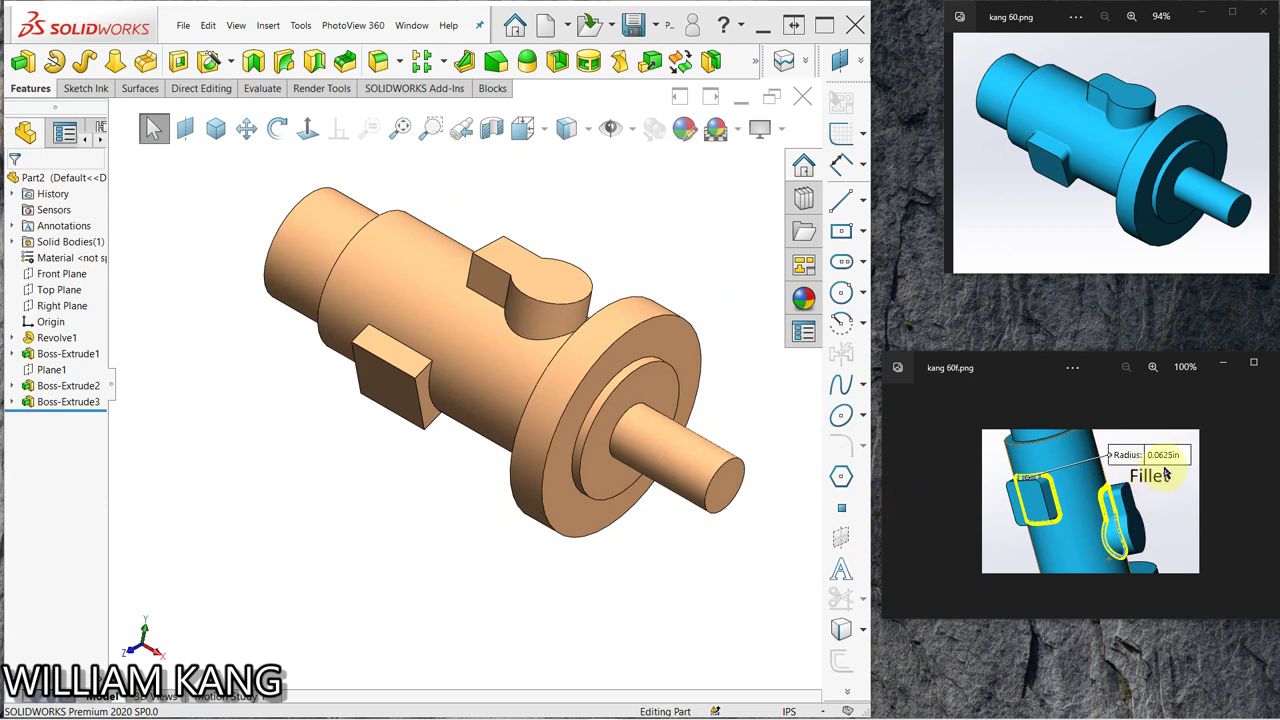
{"action": "left_click", "coordinate": [896, 503]}
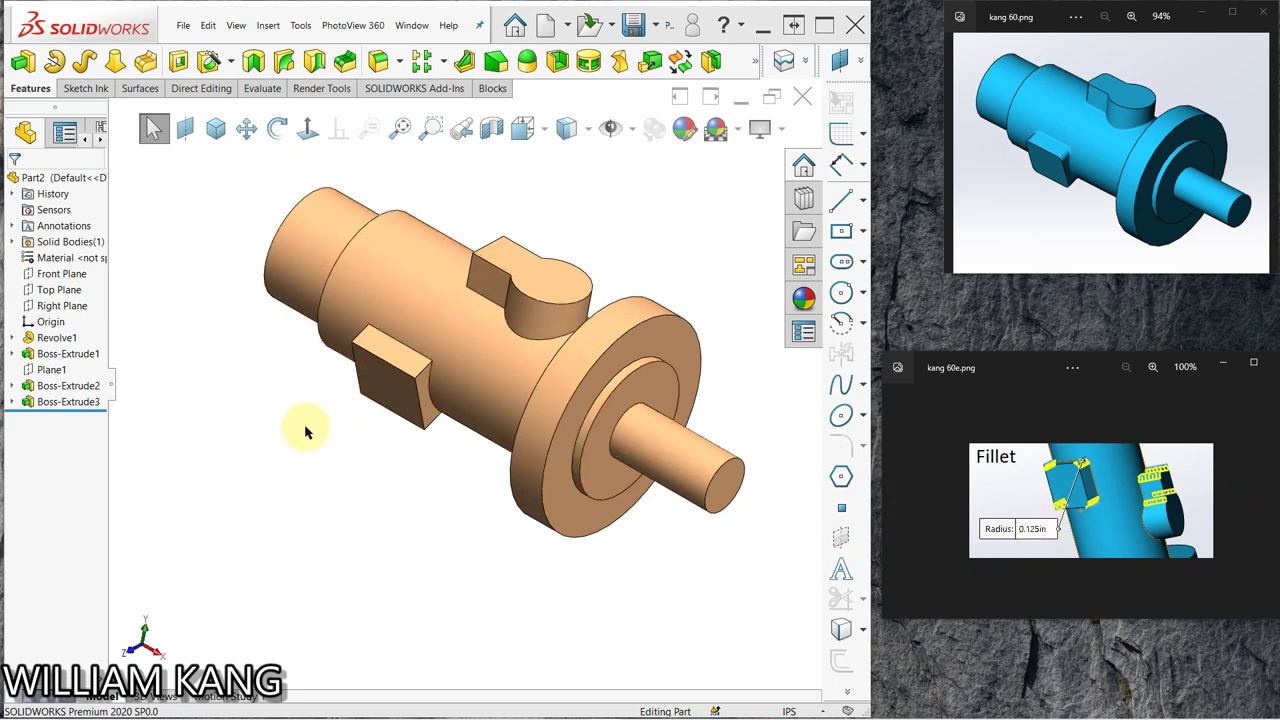
- Start a 0.10in fillet and select the first four square-boss edges
{"action": "left_click", "coordinate": [374, 62]}
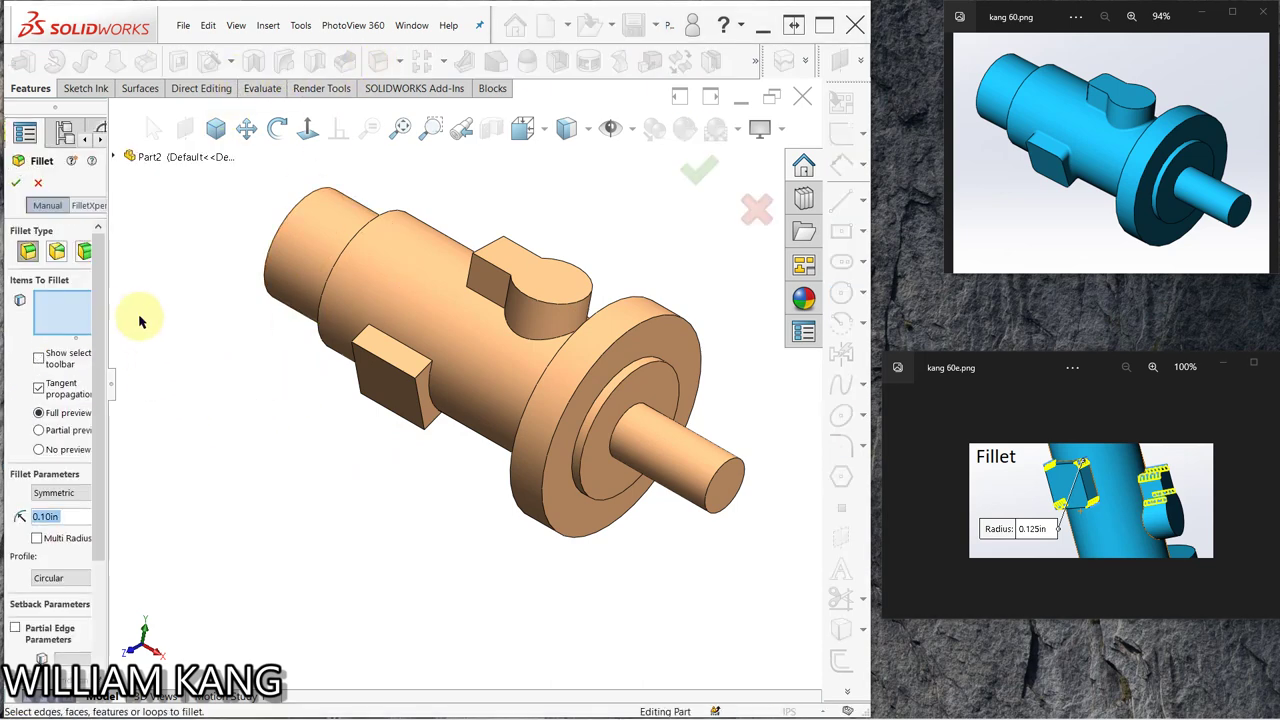
{"action": "left_click_drag", "start_coordinate": [108, 337], "coordinate": [189, 355]}
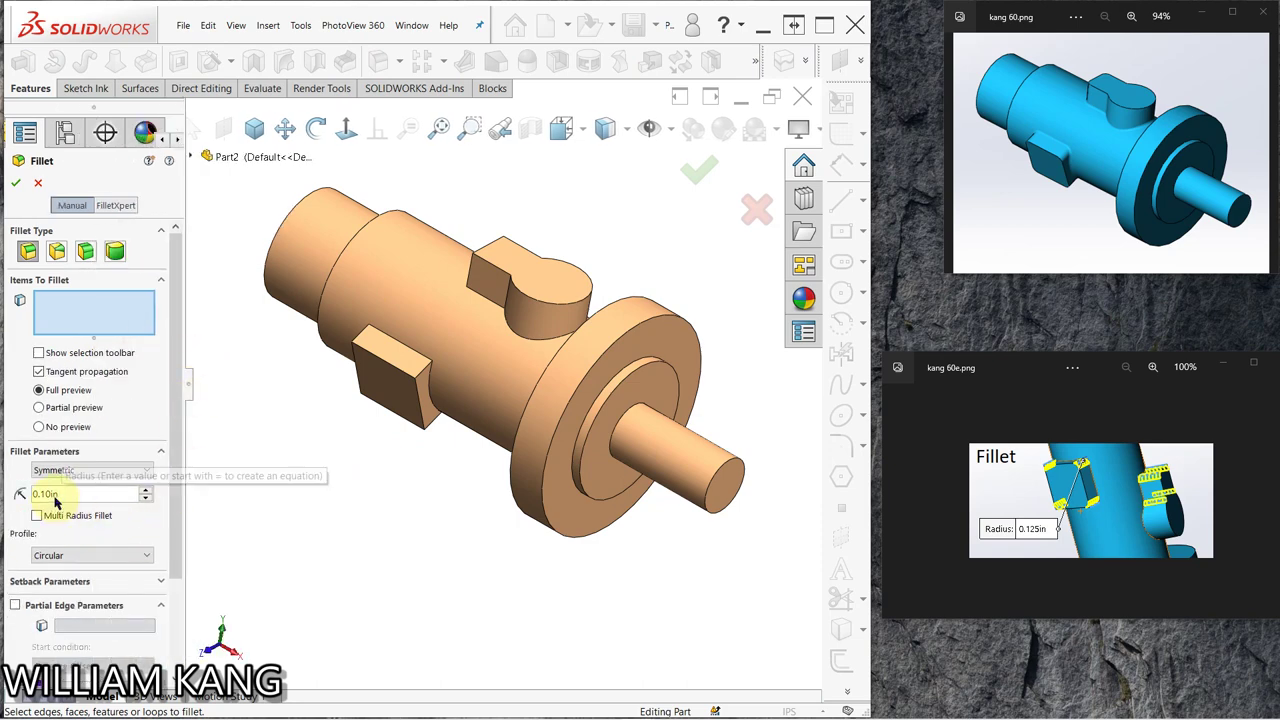
{"action": "middle_click_drag", "start_coordinate": [340, 497], "coordinate": [400, 434]}
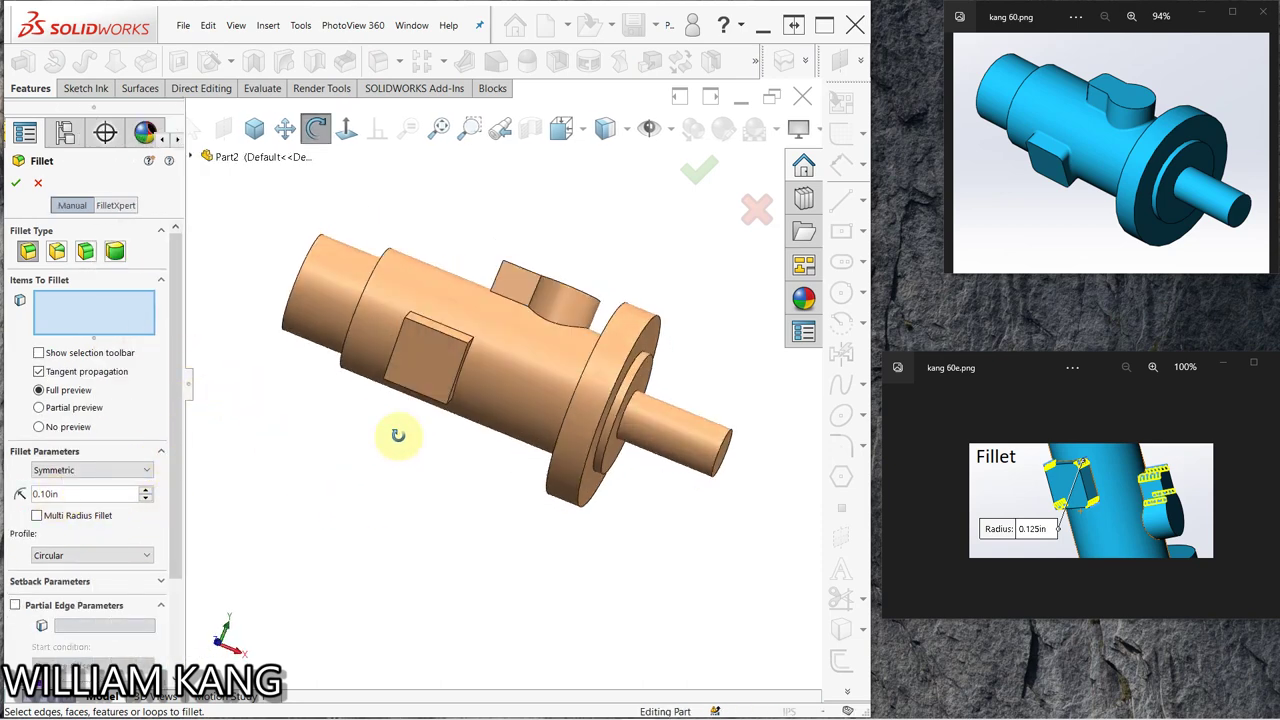
{"action": "left_click", "coordinate": [473, 340]}
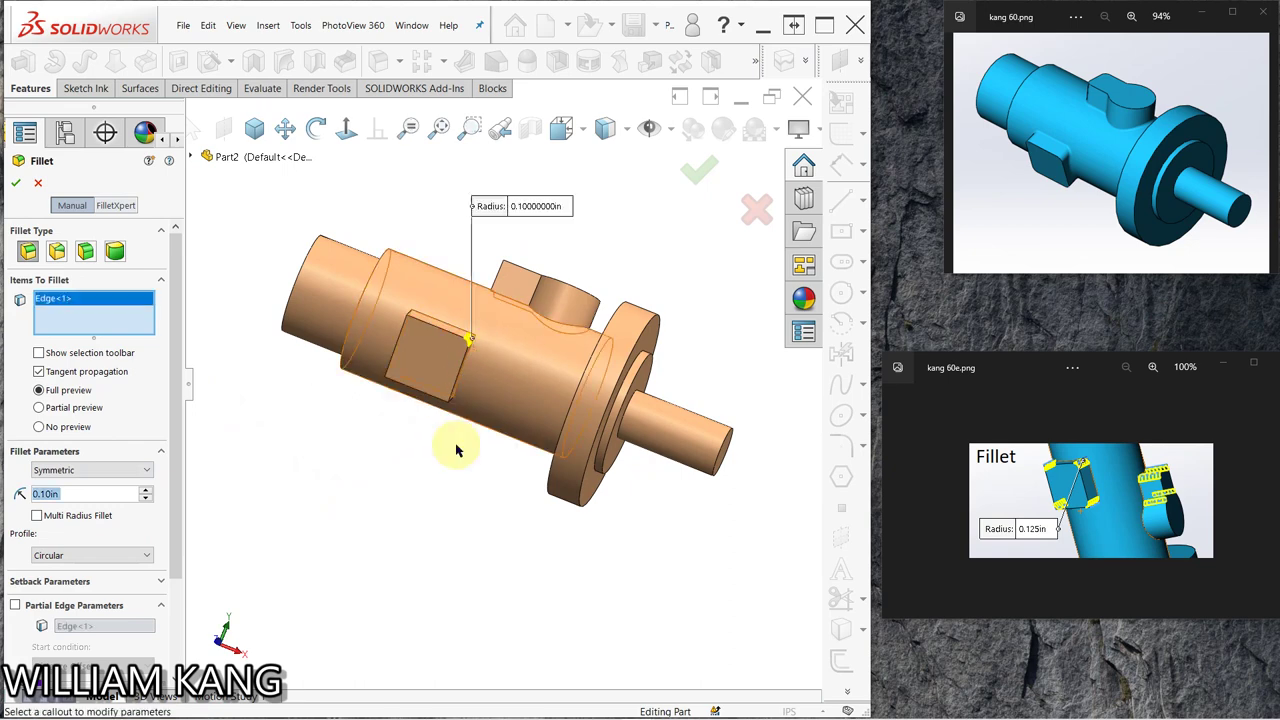
{"action": "mouse_move", "coordinate": [434, 320]}
{"action": "middle_mouse_down"}
{"action": "mouse_move", "coordinate": [491, 451]}
{"action": "mouse_move", "coordinate": [480, 409]}
{"action": "middle_mouse_up"}
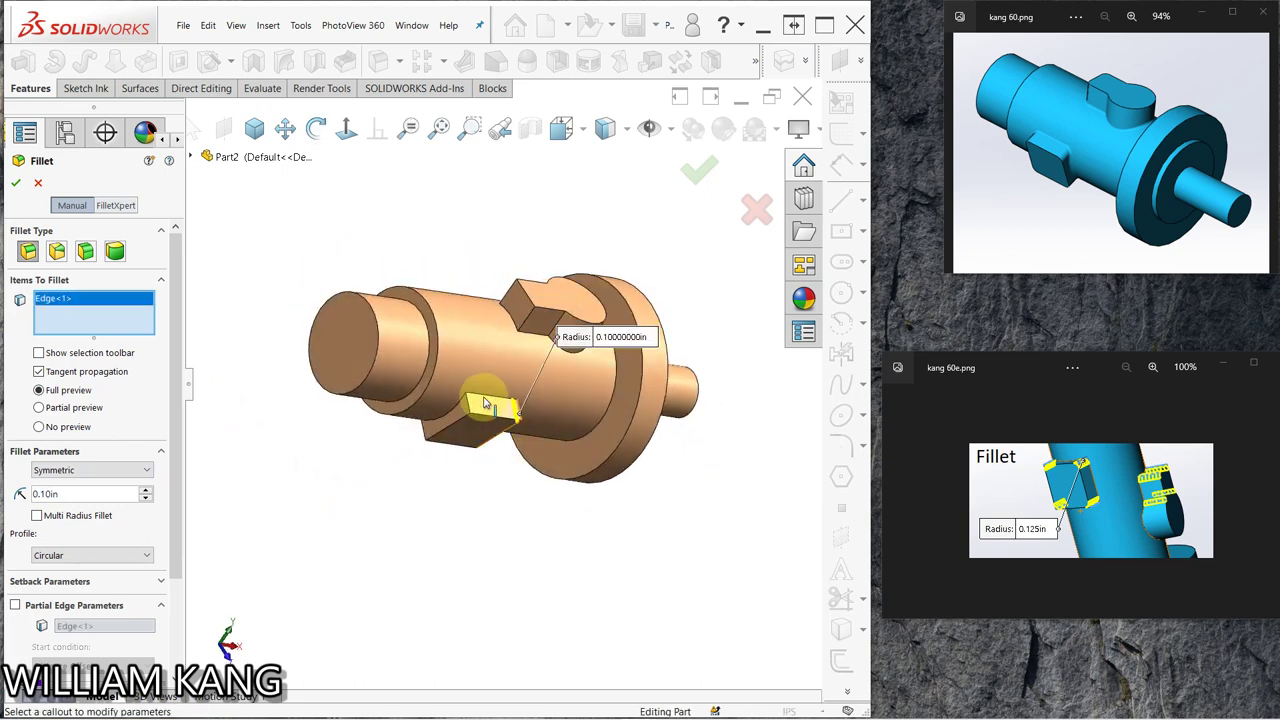
{"action": "left_click", "coordinate": [469, 405]}
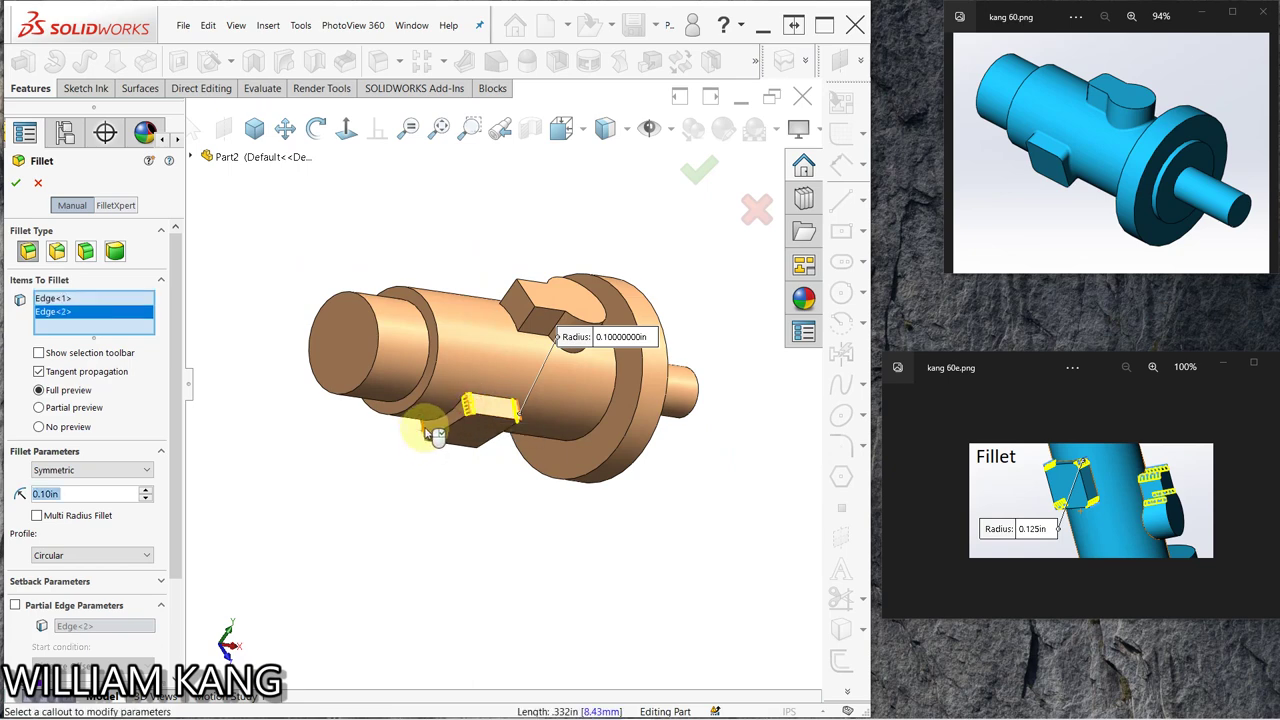
{"action": "left_click", "coordinate": [448, 450]}
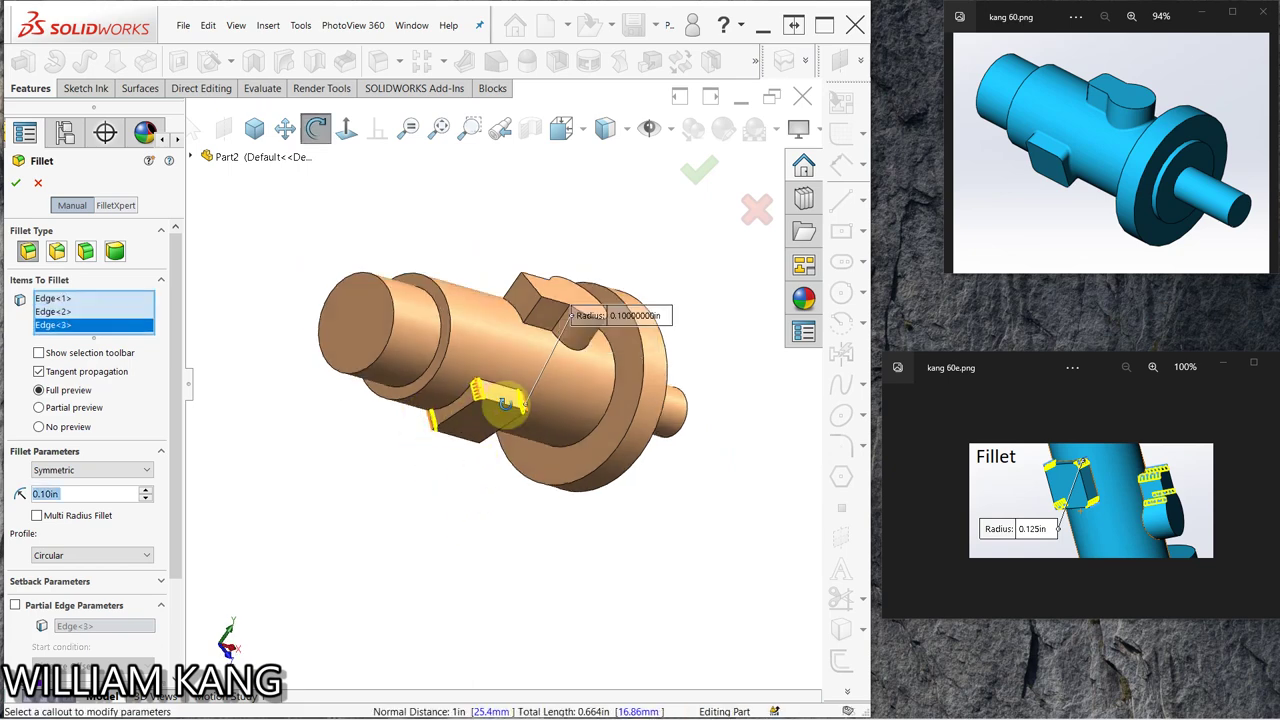
{"action": "mouse_move", "coordinate": [448, 450]}
{"action": "middle_mouse_down"}
{"action": "mouse_move", "coordinate": [523, 286]}
{"action": "mouse_move", "coordinate": [511, 336]}
{"action": "middle_mouse_up"}
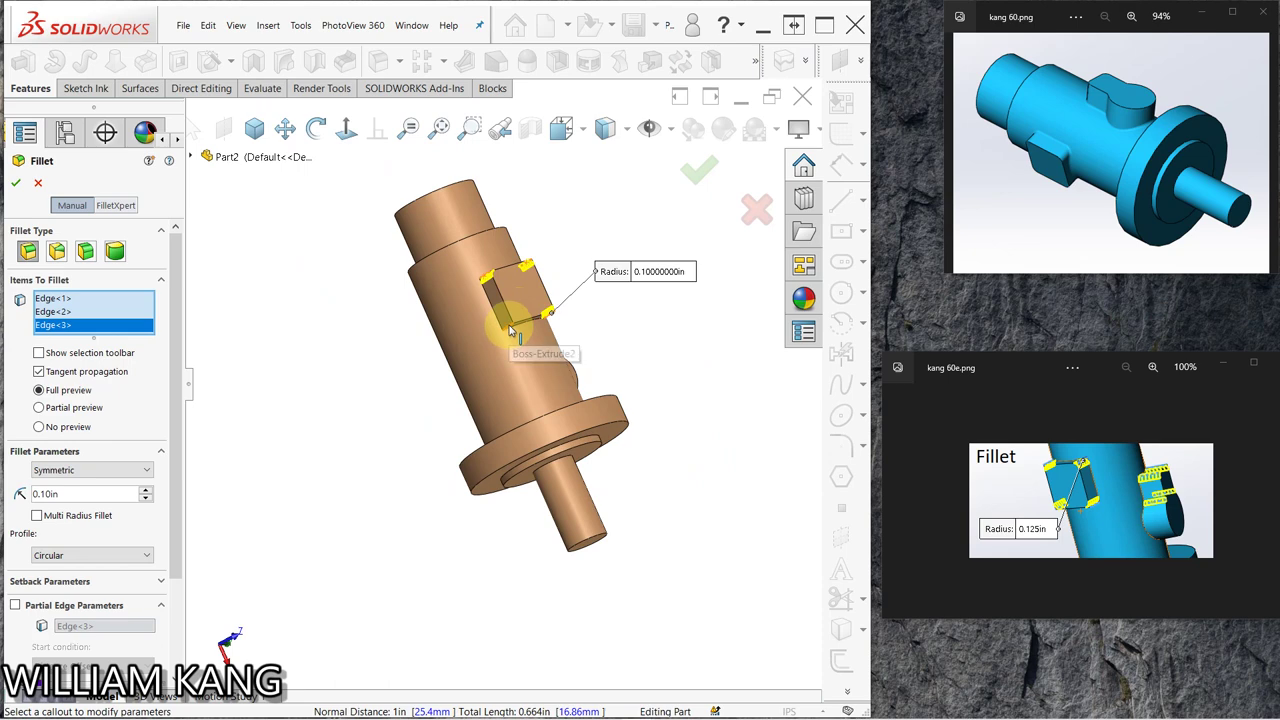
{"action": "left_click", "coordinate": [510, 330]}
- Add the keyhole boss edges and the other square boss outline, then accept the 11-edge fillet
{"action": "mouse_move", "coordinate": [623, 337]}
{"action": "middle_mouse_down"}
{"action": "mouse_move", "coordinate": [457, 357]}
{"action": "mouse_move", "coordinate": [434, 450]}
{"action": "mouse_move", "coordinate": [590, 378]}
{"action": "middle_mouse_up"}
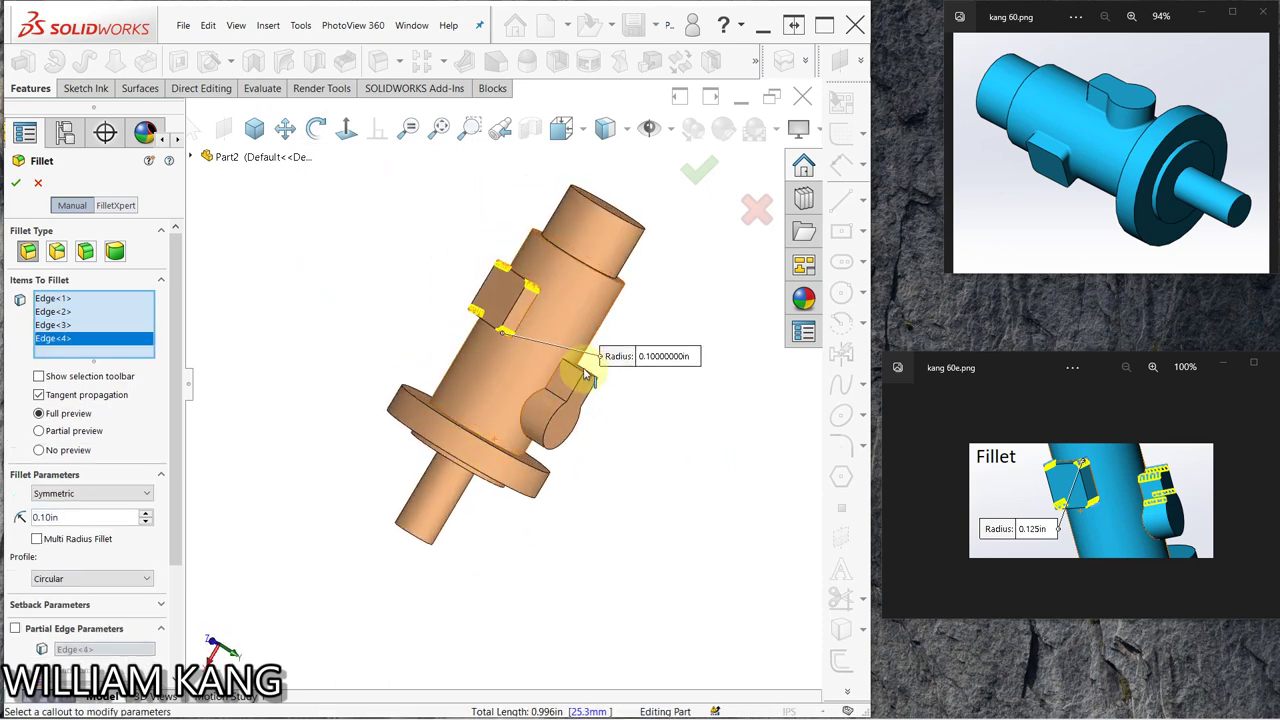
{"action": "left_click", "coordinate": [563, 388]}
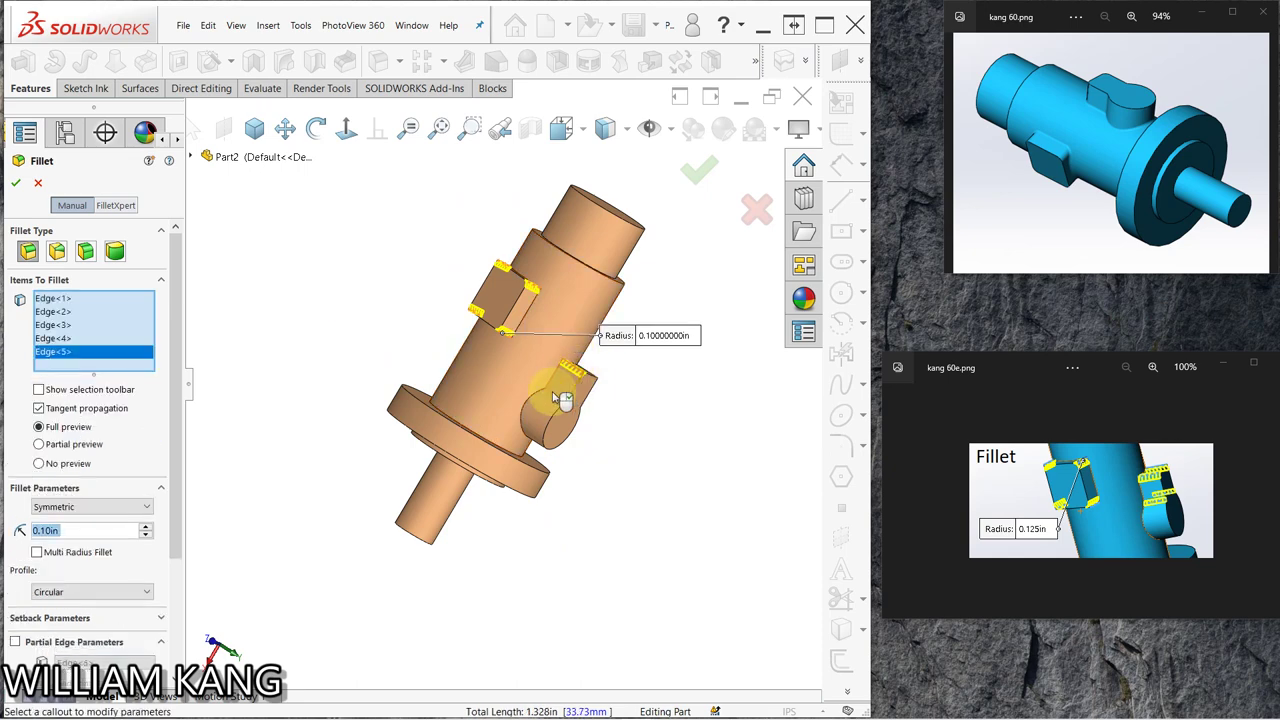
{"action": "left_click", "coordinate": [557, 388]}
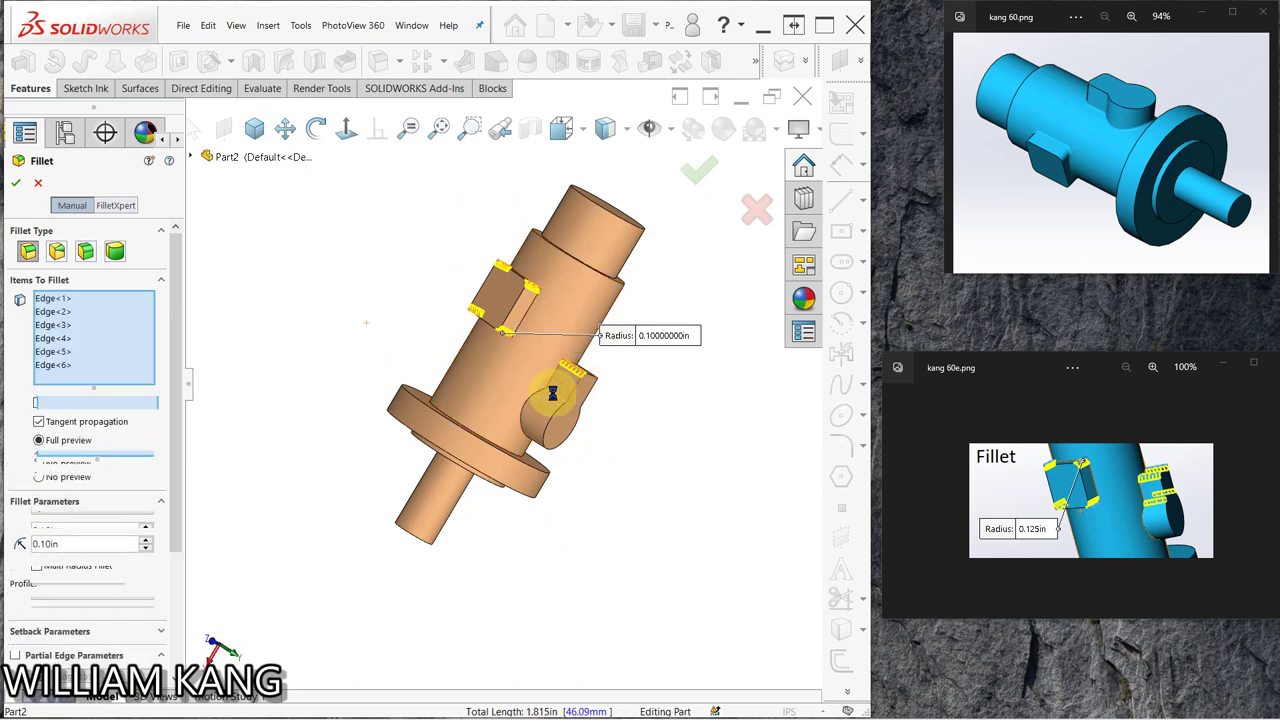
{"action": "mouse_move", "coordinate": [663, 486]}
{"action": "middle_mouse_down"}
{"action": "mouse_move", "coordinate": [571, 480]}
{"action": "mouse_move", "coordinate": [512, 455]}
{"action": "mouse_move", "coordinate": [514, 388]}
{"action": "middle_mouse_up"}
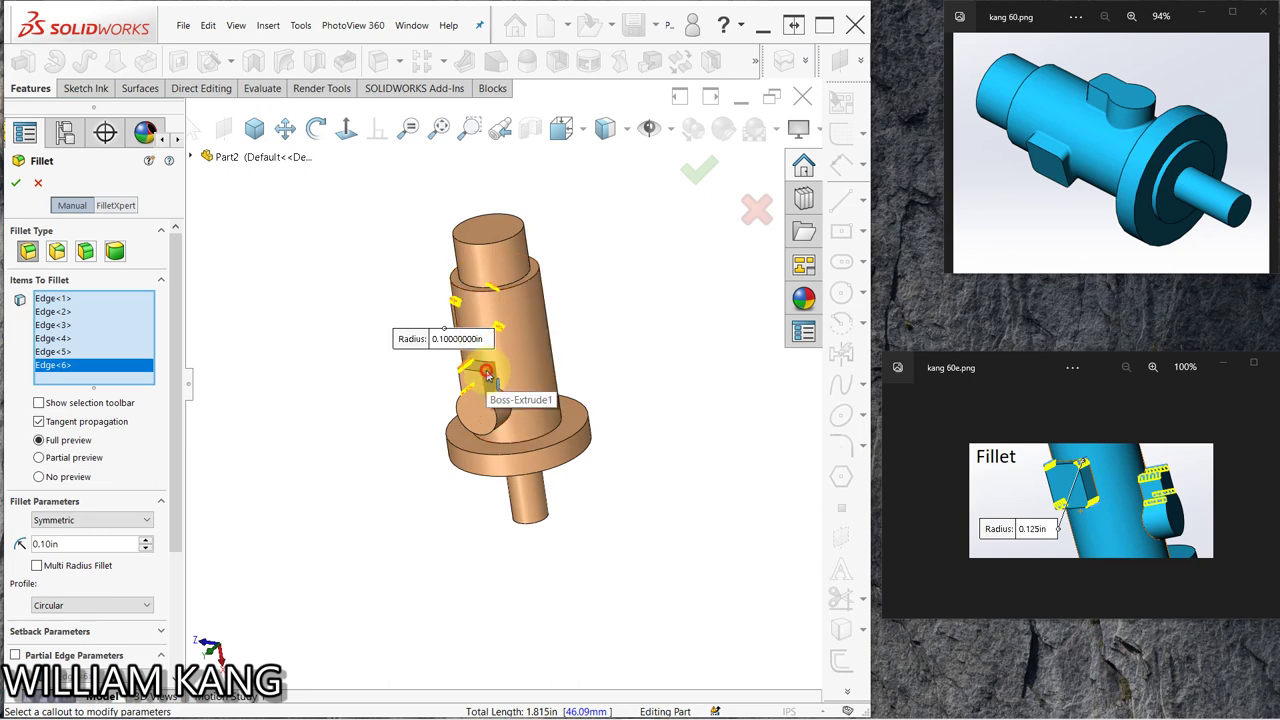
{"action": "left_click", "coordinate": [503, 385]}
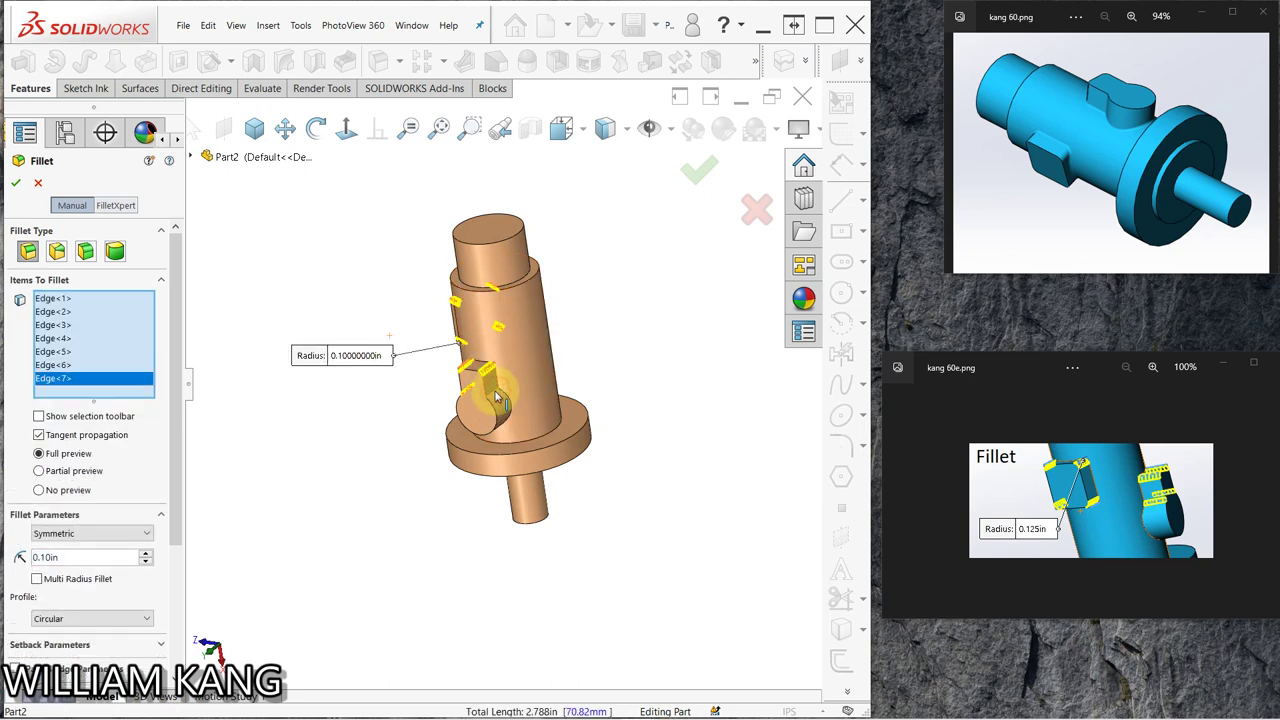
{"action": "left_click", "coordinate": [534, 382]}
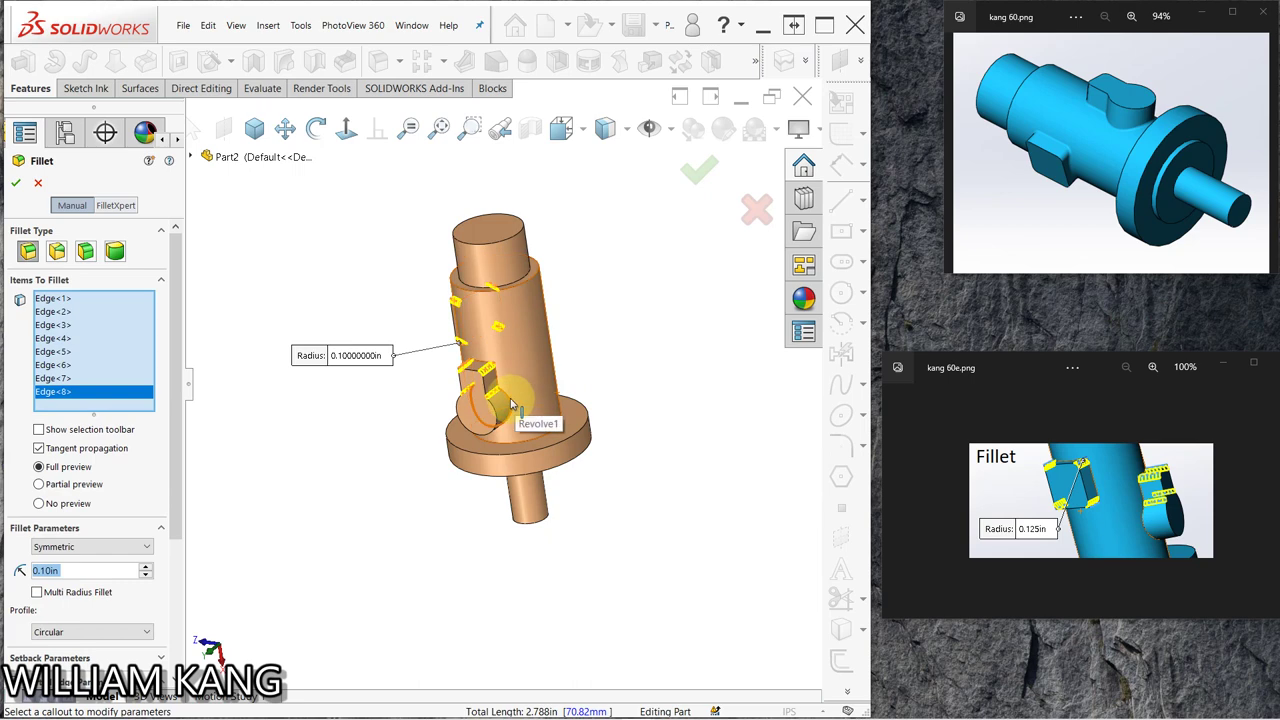
{"action": "left_click", "coordinate": [512, 395]}
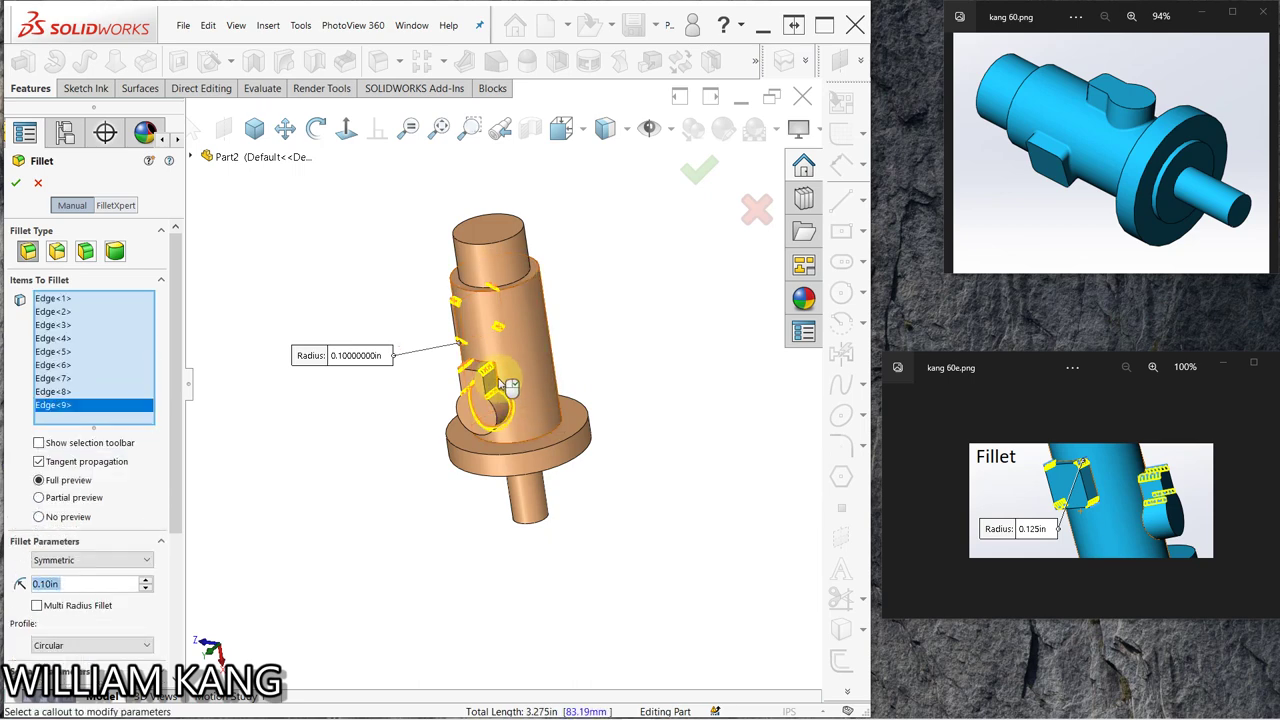
{"action": "left_click", "coordinate": [508, 387]}
{"action": "mouse_move", "coordinate": [345, 440]}
{"action": "middle_mouse_down"}
{"action": "mouse_move", "coordinate": [480, 453]}
{"action": "mouse_move", "coordinate": [502, 425]}
{"action": "mouse_move", "coordinate": [523, 477]}
{"action": "mouse_move", "coordinate": [521, 380]}
{"action": "middle_mouse_up"}
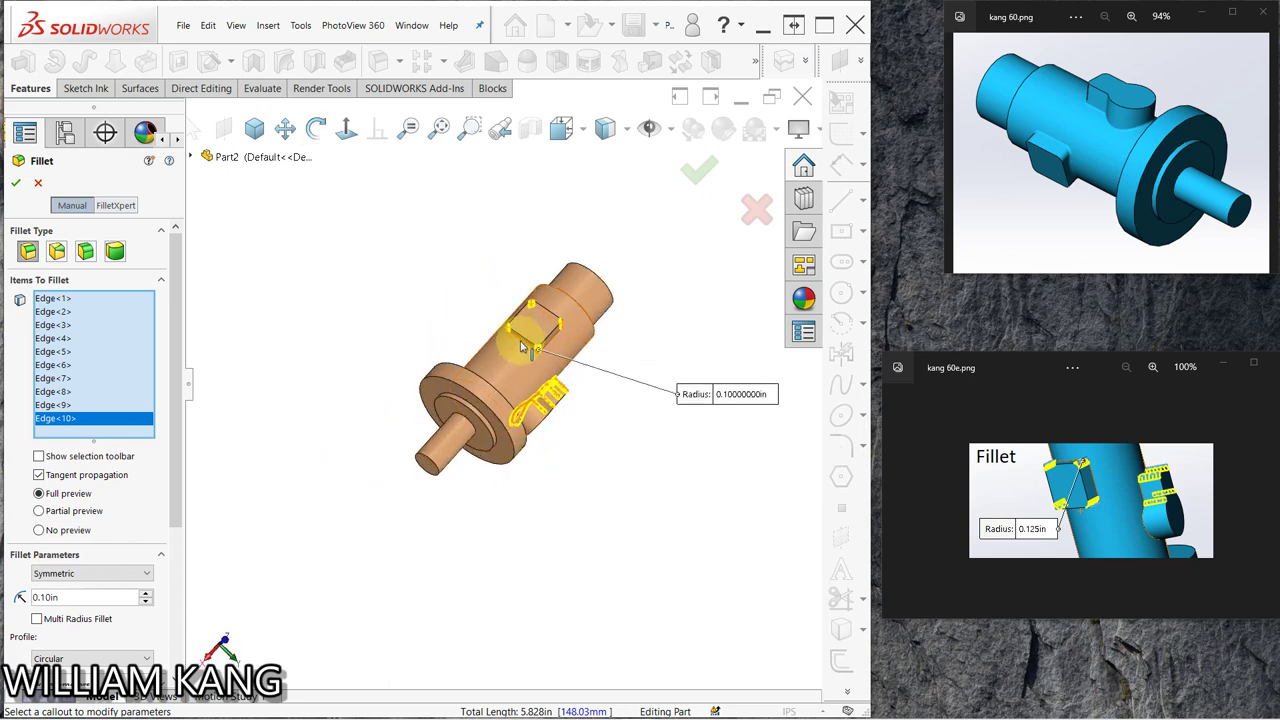
{"action": "left_click", "coordinate": [521, 347]}
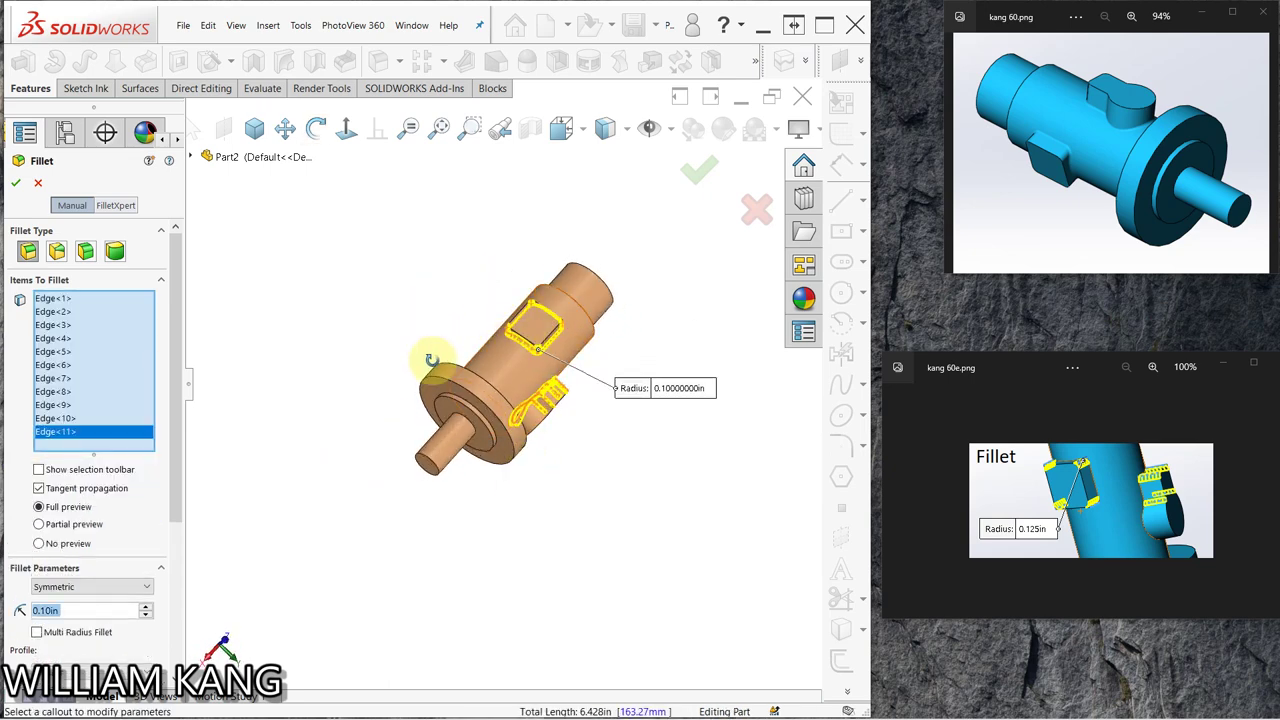
{"action": "mouse_move", "coordinate": [429, 363]}
{"action": "middle_mouse_down"}
{"action": "mouse_move", "coordinate": [403, 411]}
{"action": "mouse_move", "coordinate": [323, 323]}
{"action": "middle_mouse_up"}
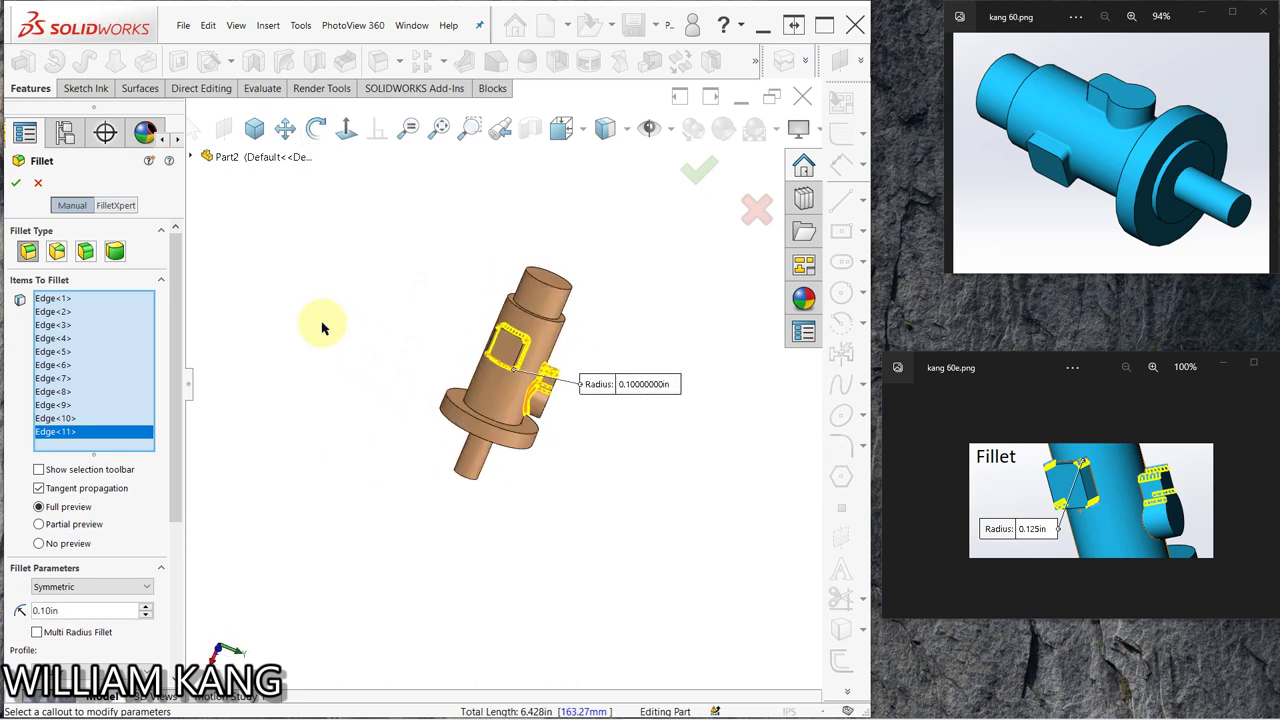
{"action": "left_click", "coordinate": [14, 182]}
- Snap the filleted part to the isometric view and deselect Fillet1
{"action": "mouse_move", "coordinate": [304, 320]}
{"action": "middle_mouse_down"}
{"action": "mouse_move", "coordinate": [300, 334]}
{"action": "mouse_move", "coordinate": [418, 360]}
{"action": "middle_mouse_up"}
{"action": "left_click", "coordinate": [256, 130]}
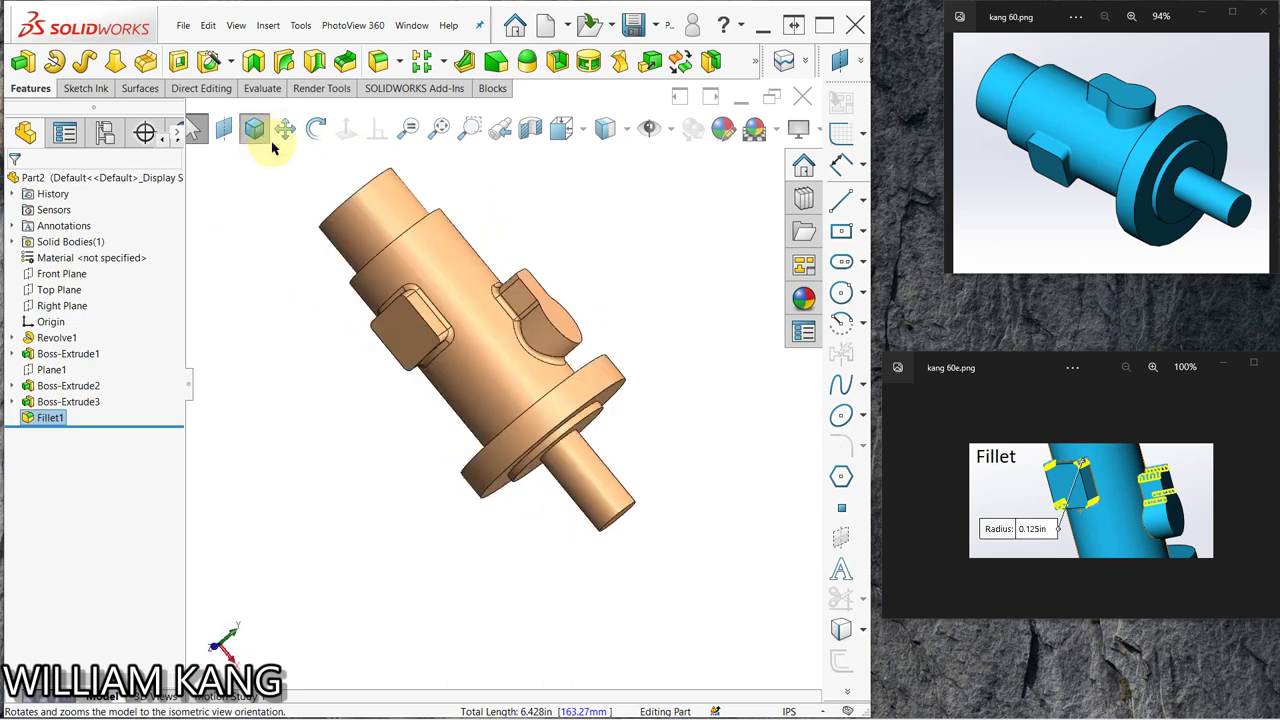
{"action": "left_click", "coordinate": [643, 246]}
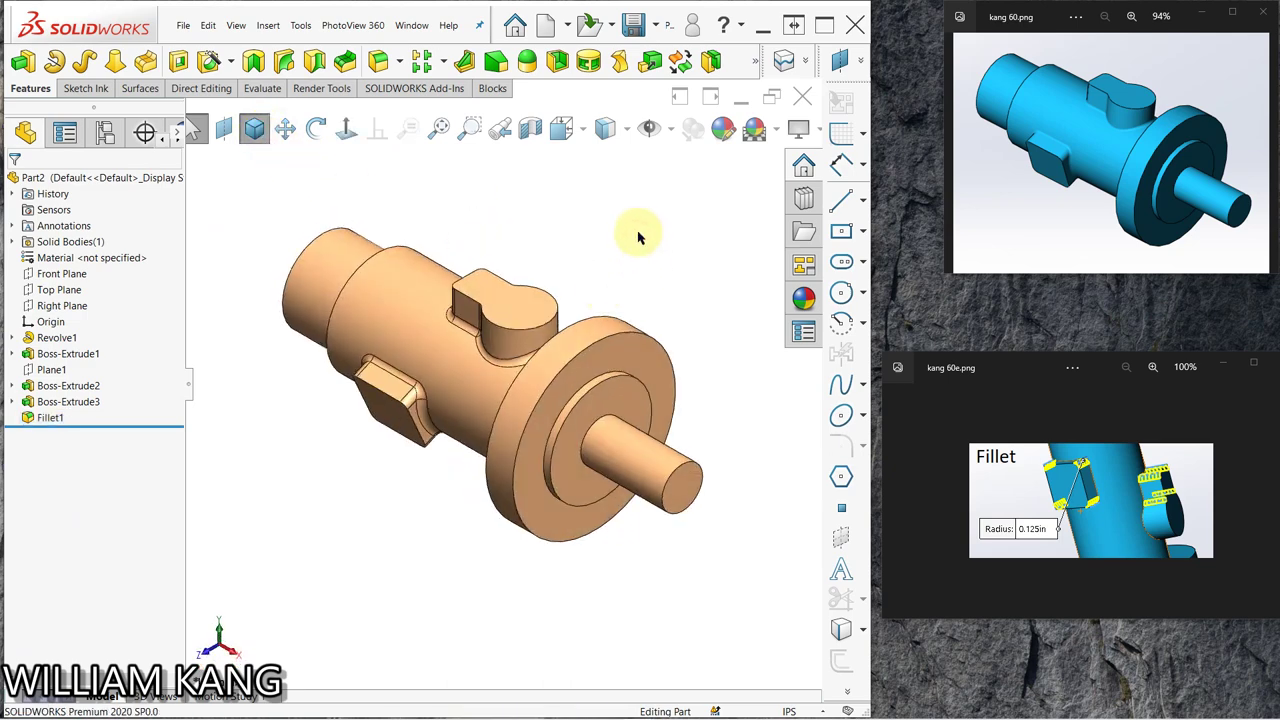